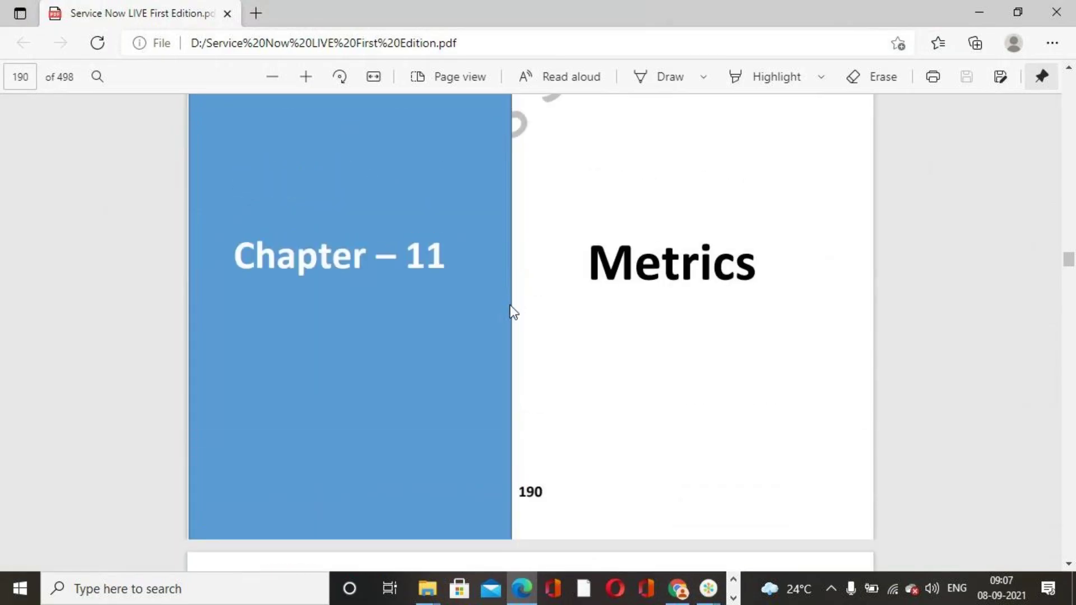
# Read the Metrics chapter's definition, the highlights list and the Exercise 1 procedure for creating a metric definition
pyautogui.scroll(-5, 574, 438)
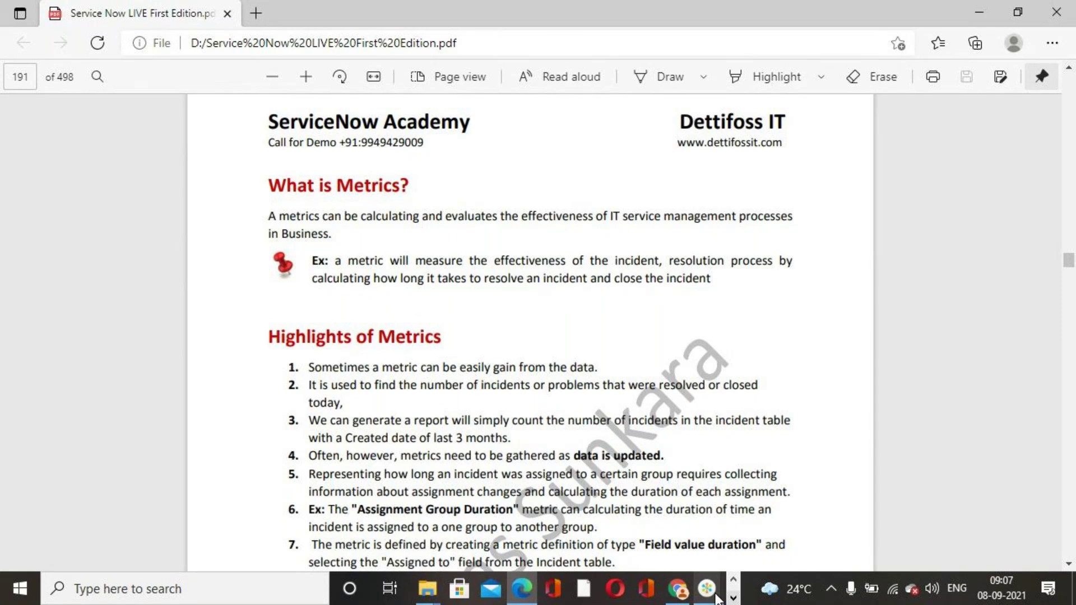
pyautogui.moveTo(678, 589)
pyautogui.click(733, 598)
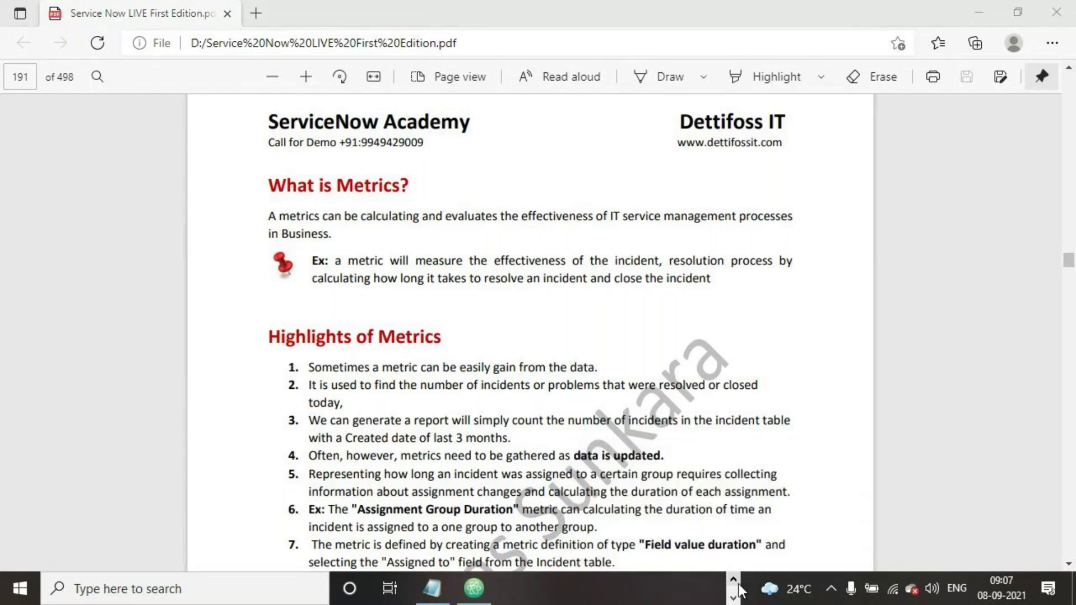
pyautogui.click(735, 580)
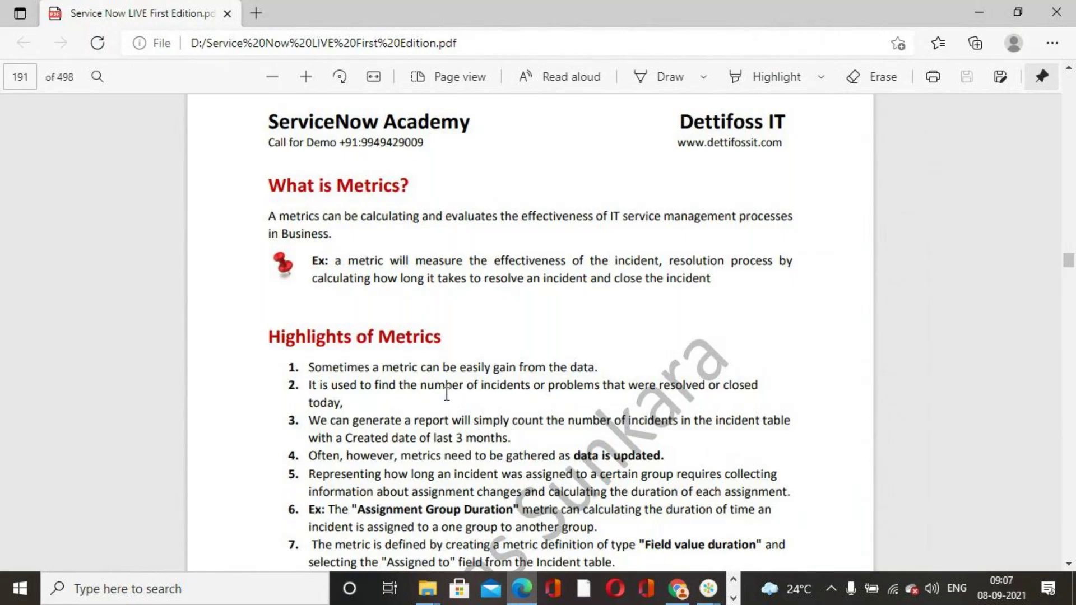
pyautogui.scroll(-3, 445, 393)
pyautogui.scroll(-1, 314, 150)
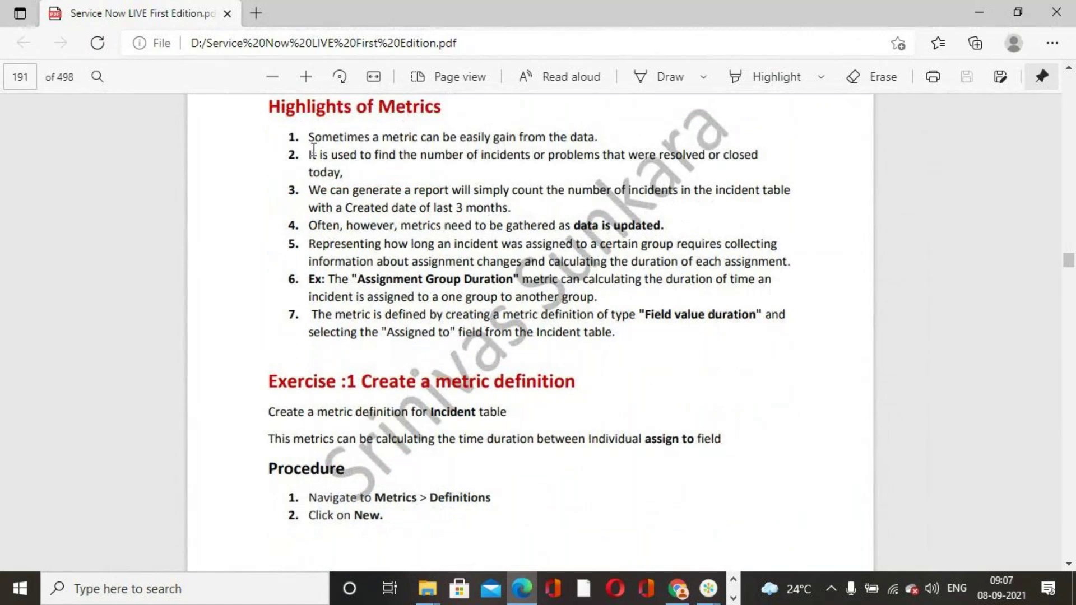
pyautogui.scroll(1, 314, 150)
pyautogui.moveTo(309, 213); pyautogui.dragTo(693, 444)
pyautogui.click(617, 408)
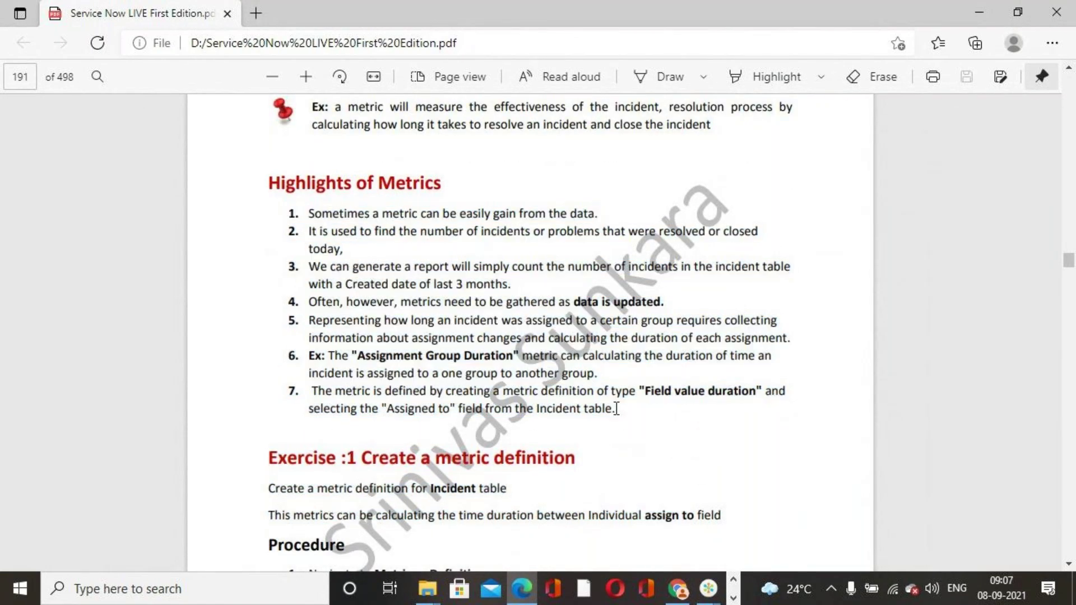
pyautogui.scroll(-3, 584, 375)
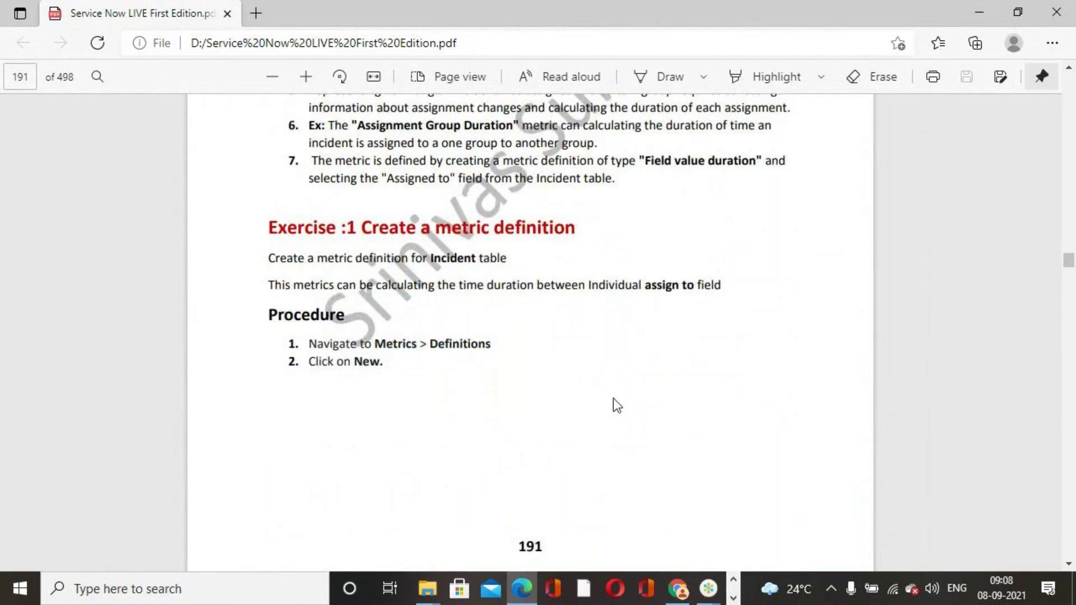
# Switch to the ServiceNow instance in Chrome, filter the navigator by "Incident" and open a new incident form
pyautogui.click(680, 589)
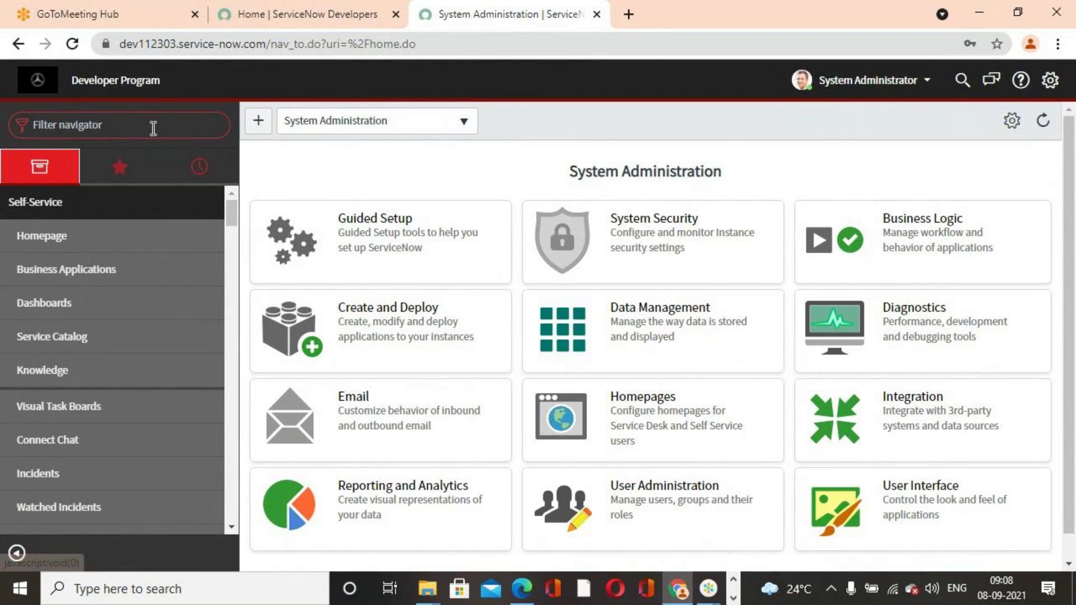
pyautogui.click(129, 121)
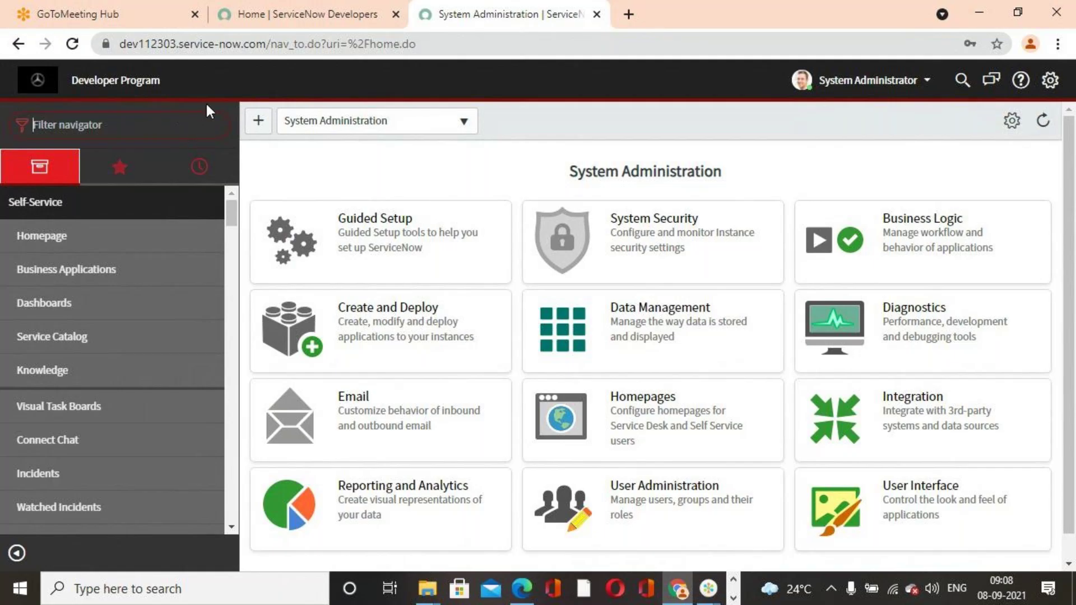
pyautogui.write('Incident')
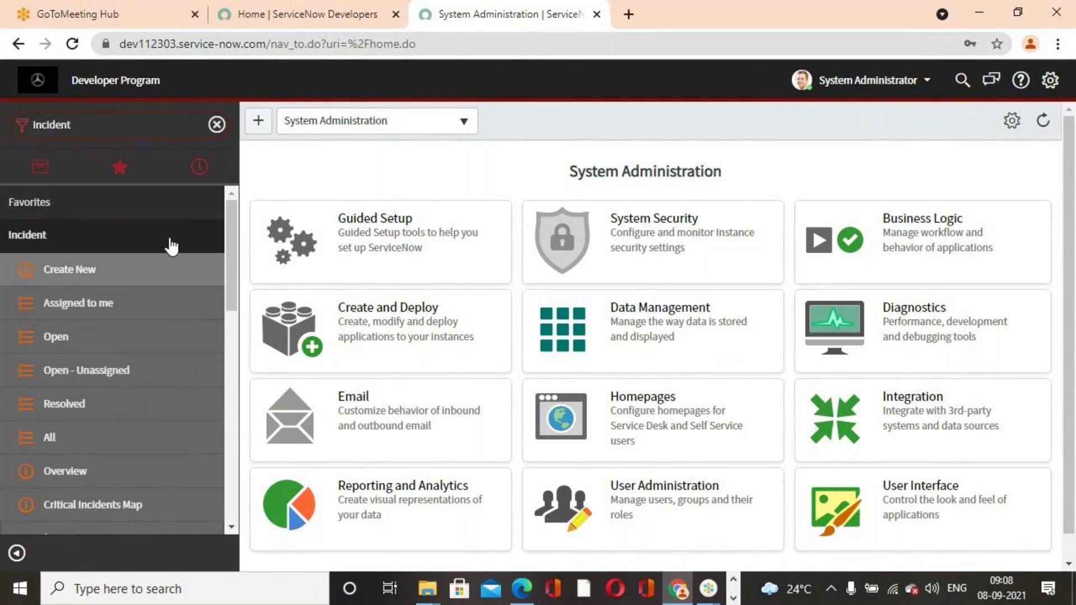
pyautogui.click(203, 270)
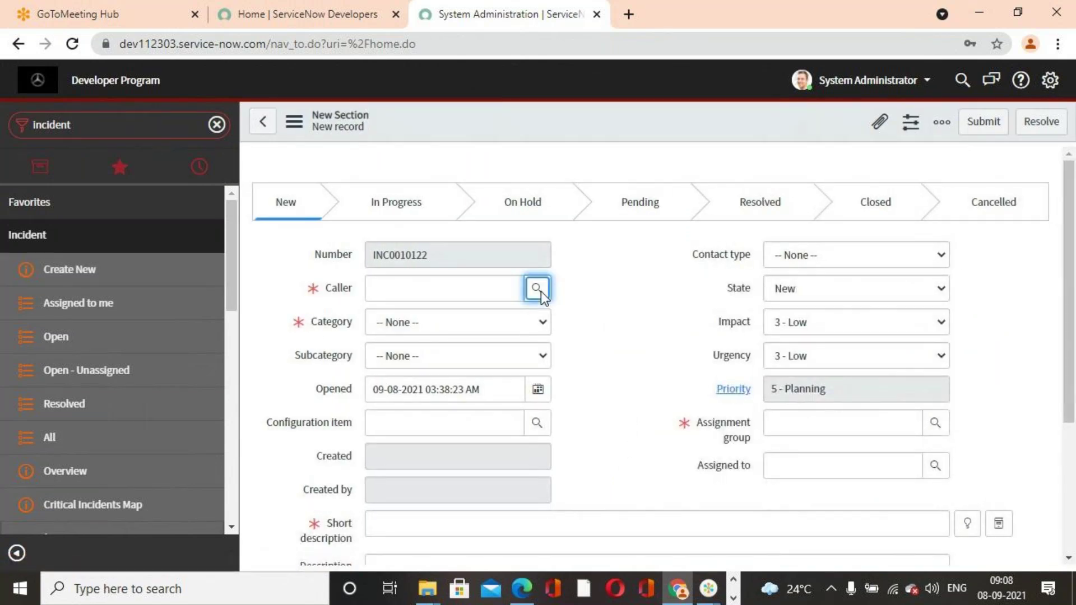
# Select a caller from the user lookup and set the category to Hardware on the new incident
pyautogui.click(537, 288)
pyautogui.click(684, 134)
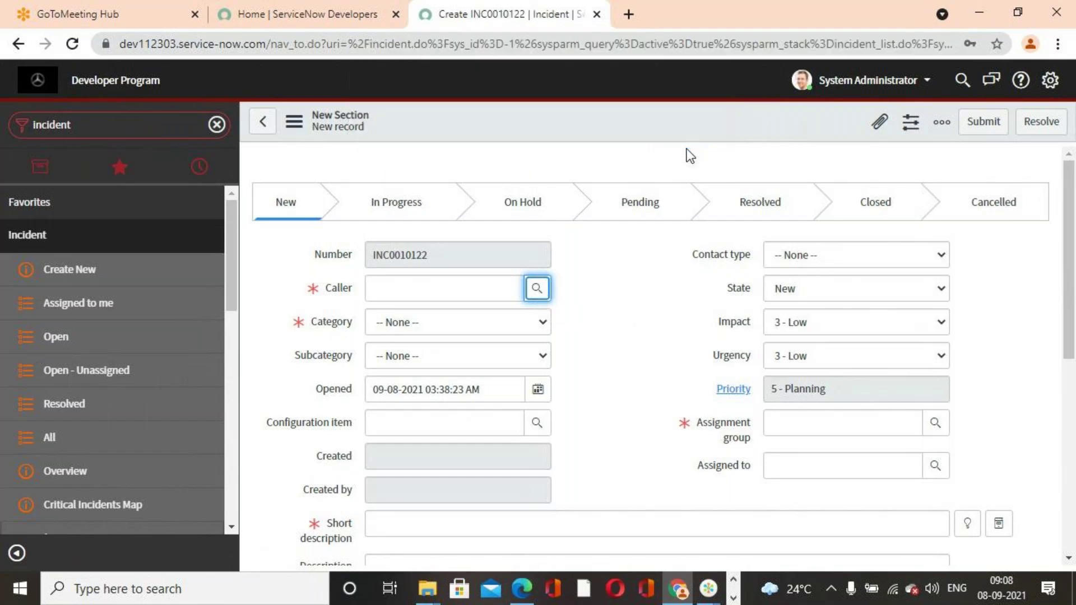
pyautogui.click(545, 285)
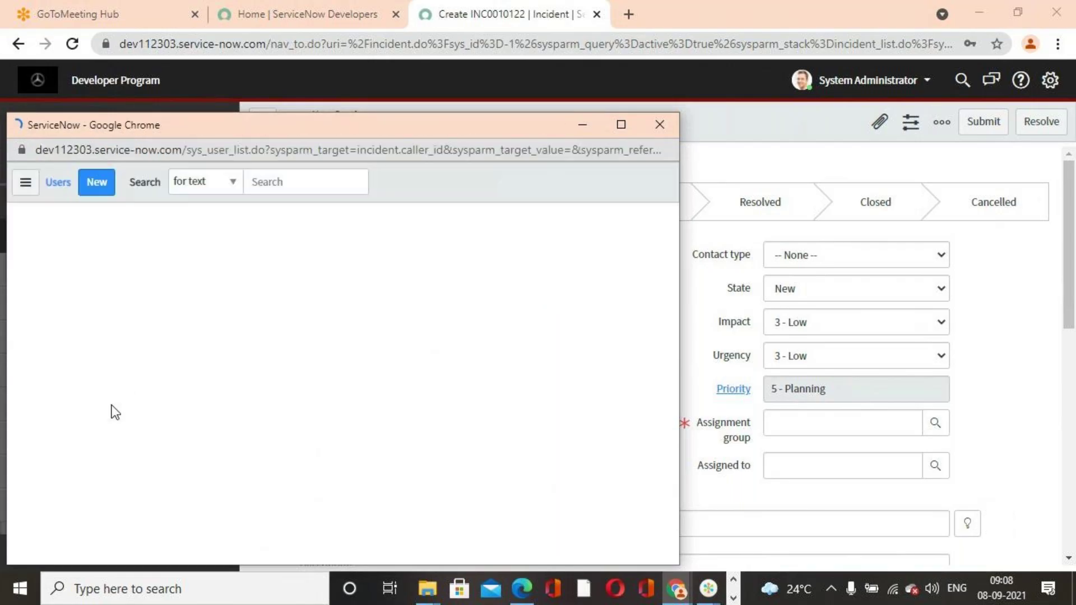
pyautogui.click(95, 339)
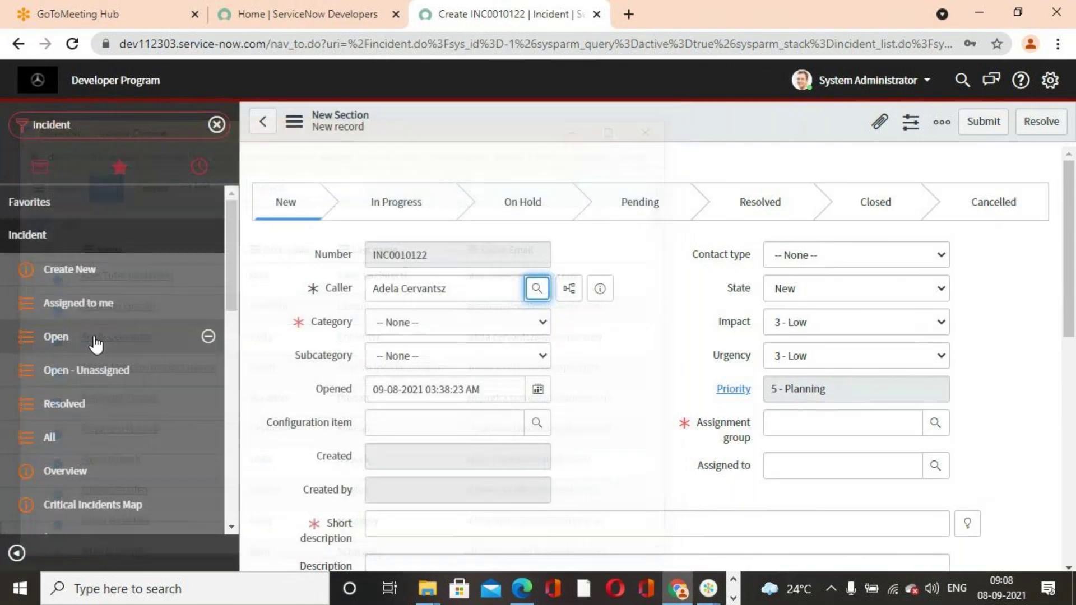
pyautogui.click(544, 324)
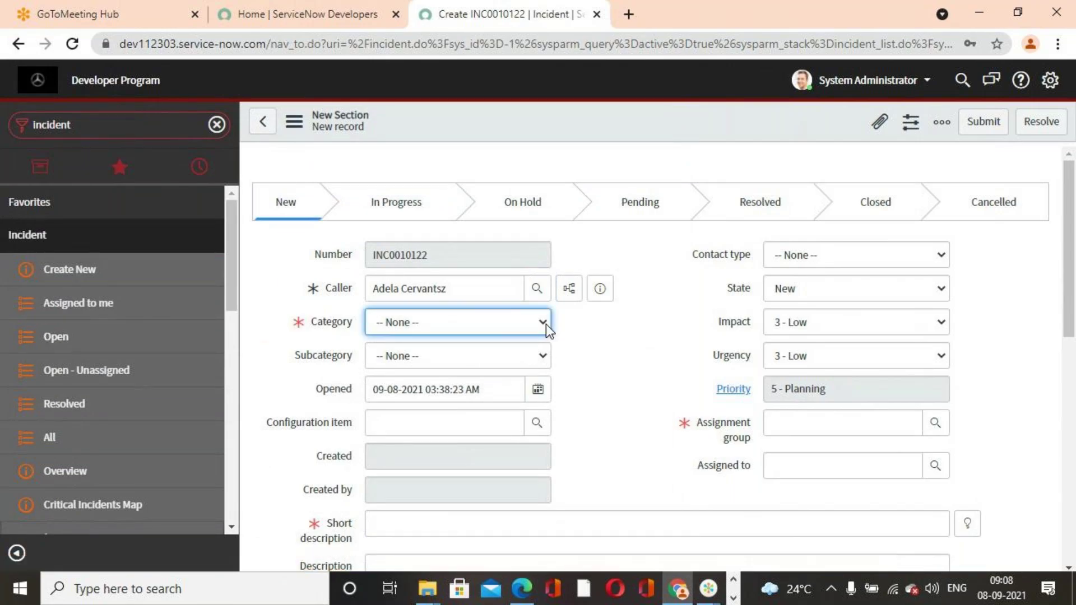
pyautogui.click(432, 389)
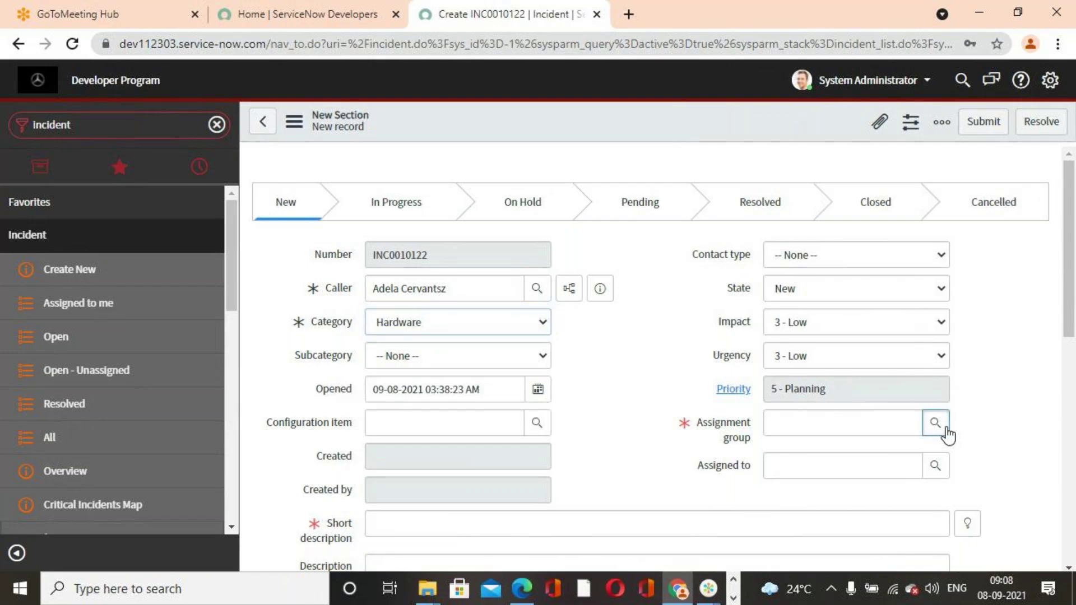
# Set the incident's assignment group to Database from the group lookup
pyautogui.click(946, 426)
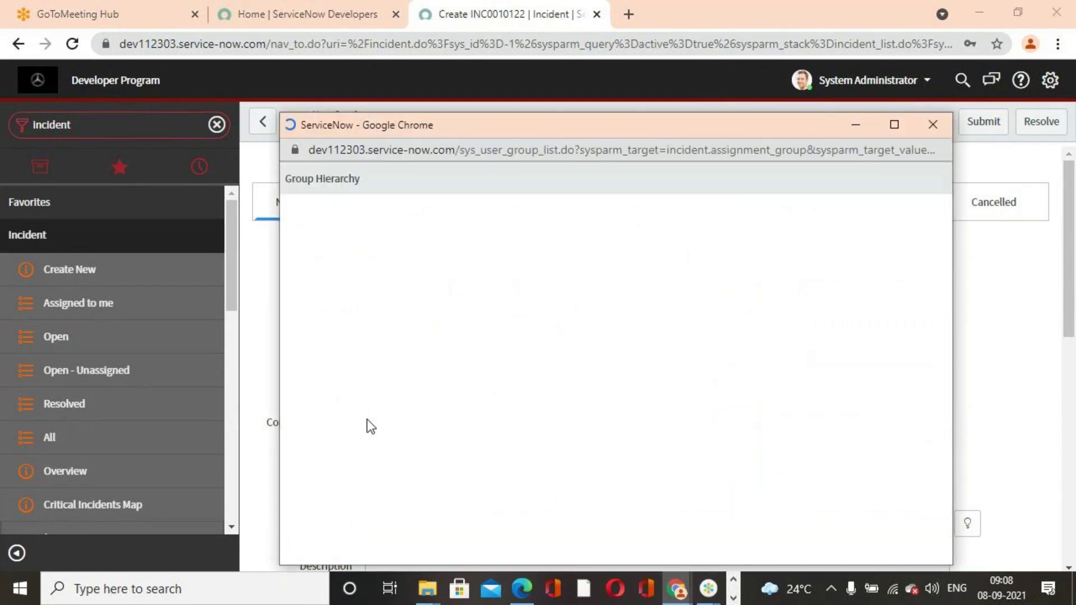
pyautogui.scroll(-3, 343, 415)
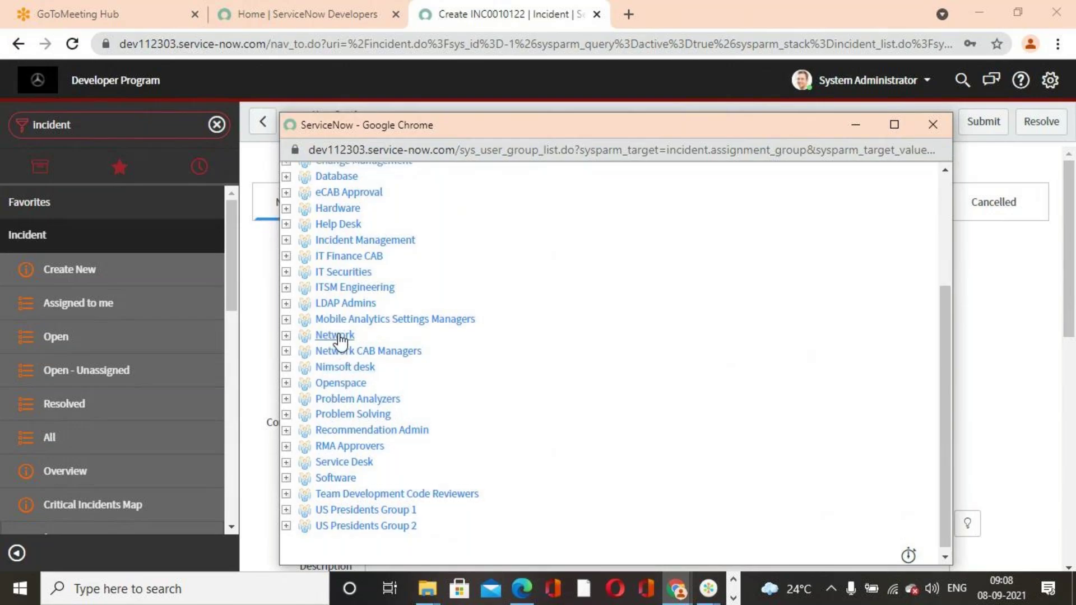
pyautogui.scroll(3, 345, 345)
pyautogui.click(346, 343)
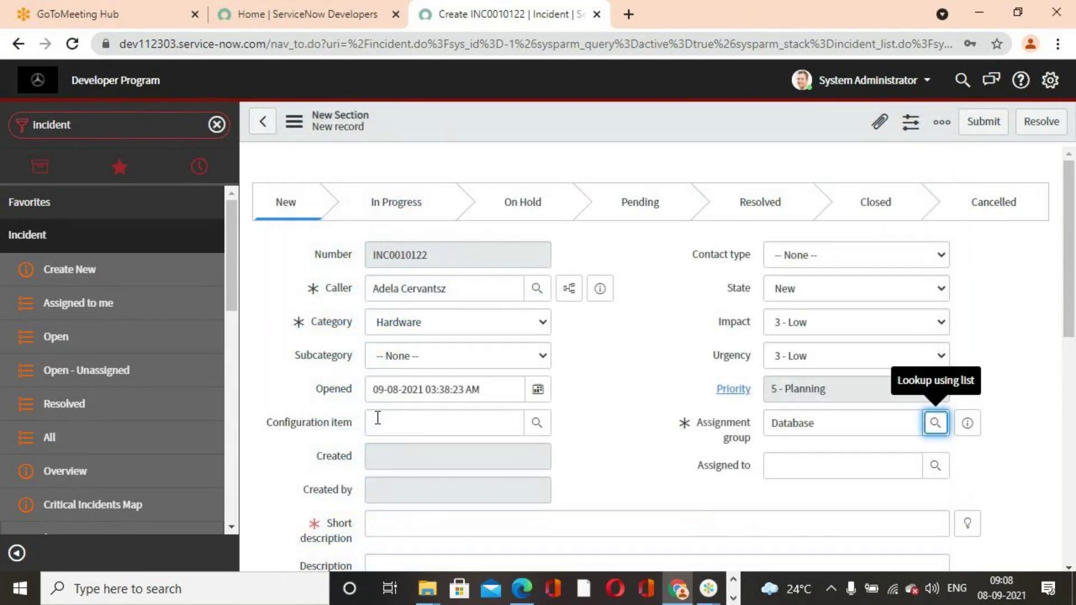
# Fill the short description with the suggested text "Request for a Blackberry"
pyautogui.scroll(-2, 806, 447)
pyautogui.click(967, 439)
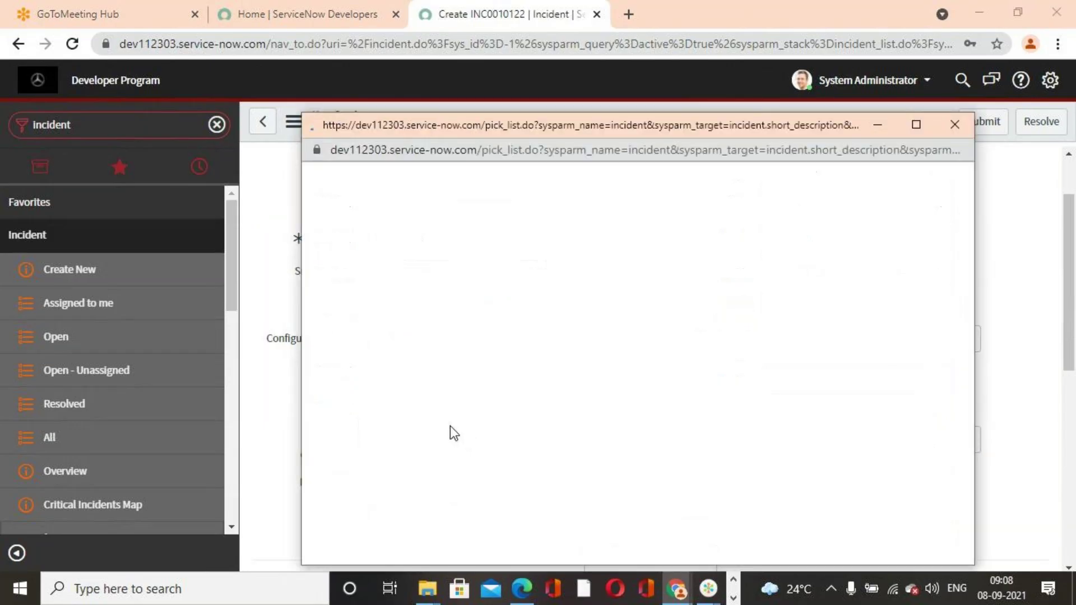
pyautogui.click(414, 372)
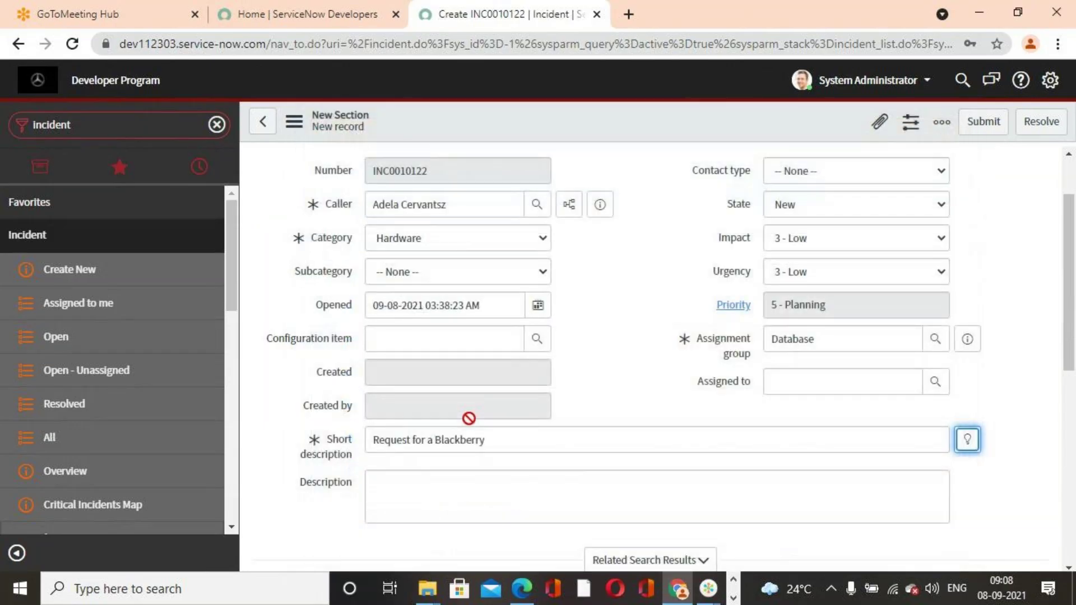
# Save the new incident without leaving the form and dismiss the browser alert
pyautogui.scroll(1, 486, 430)
pyautogui.scroll(1, 486, 429)
pyautogui.rightClick(557, 122)
pyautogui.click(597, 133)
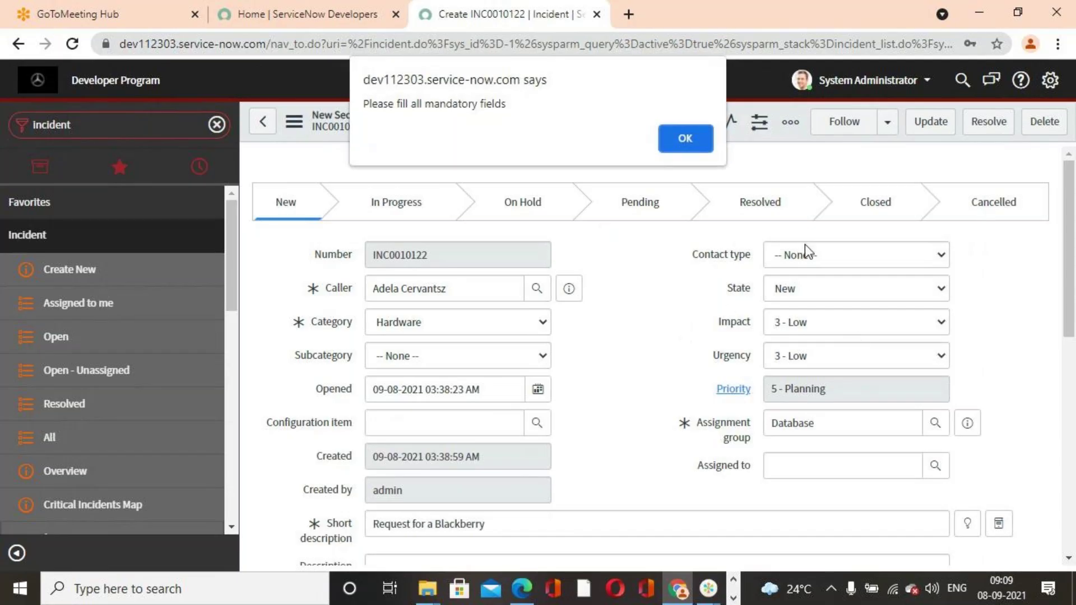
pyautogui.press('Return')
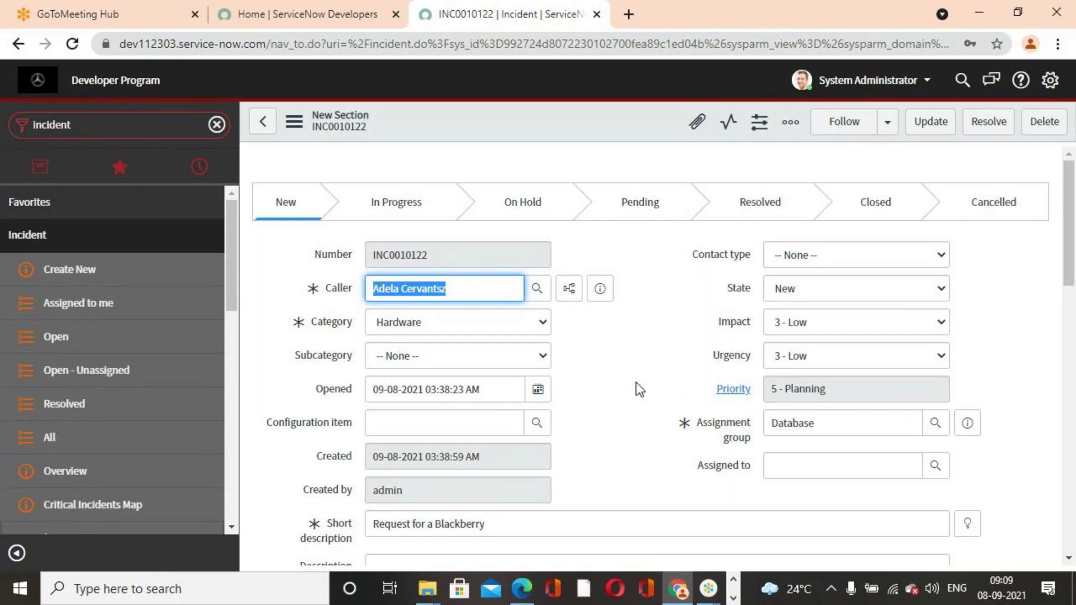
# Assign the incident to the second user listed in the Assigned to lookup for the Database group
pyautogui.scroll(-8, 637, 390)
pyautogui.scroll(8, 637, 391)
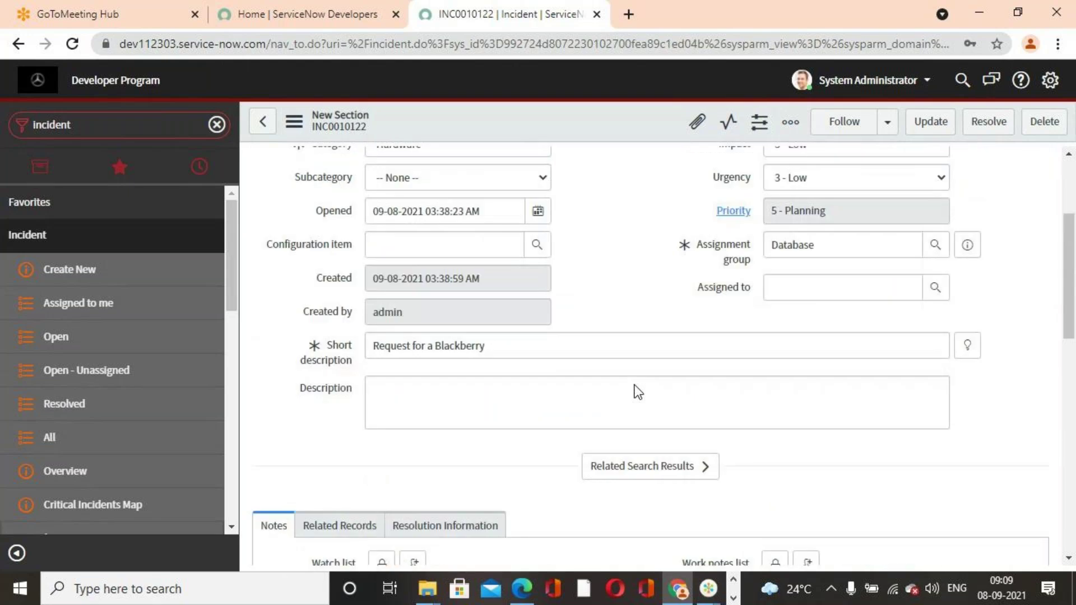
pyautogui.click(899, 290)
pyautogui.click(1031, 371)
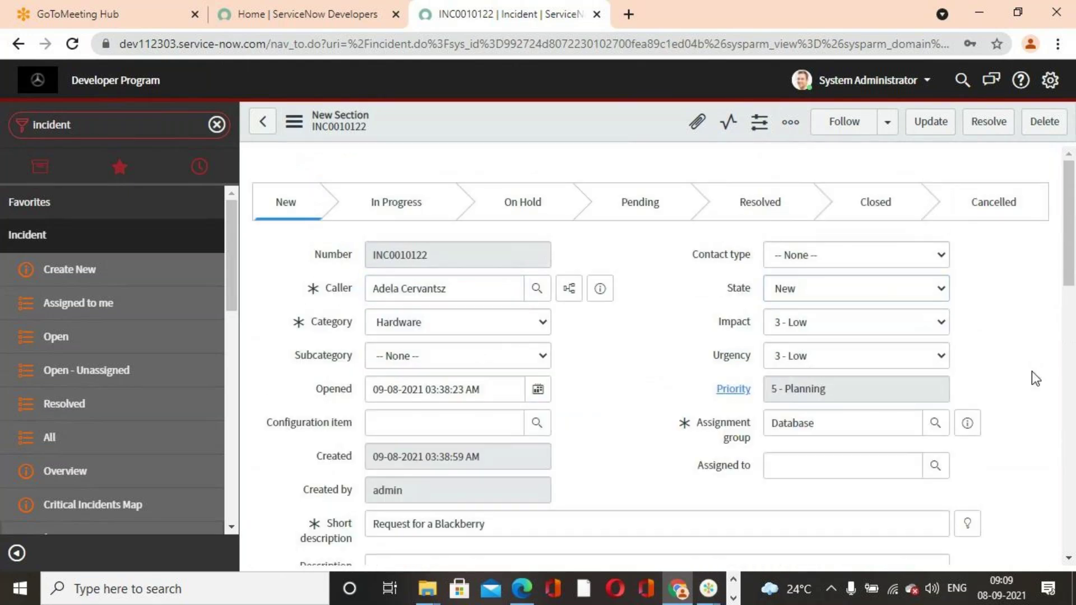
pyautogui.click(897, 464)
pyautogui.click(936, 466)
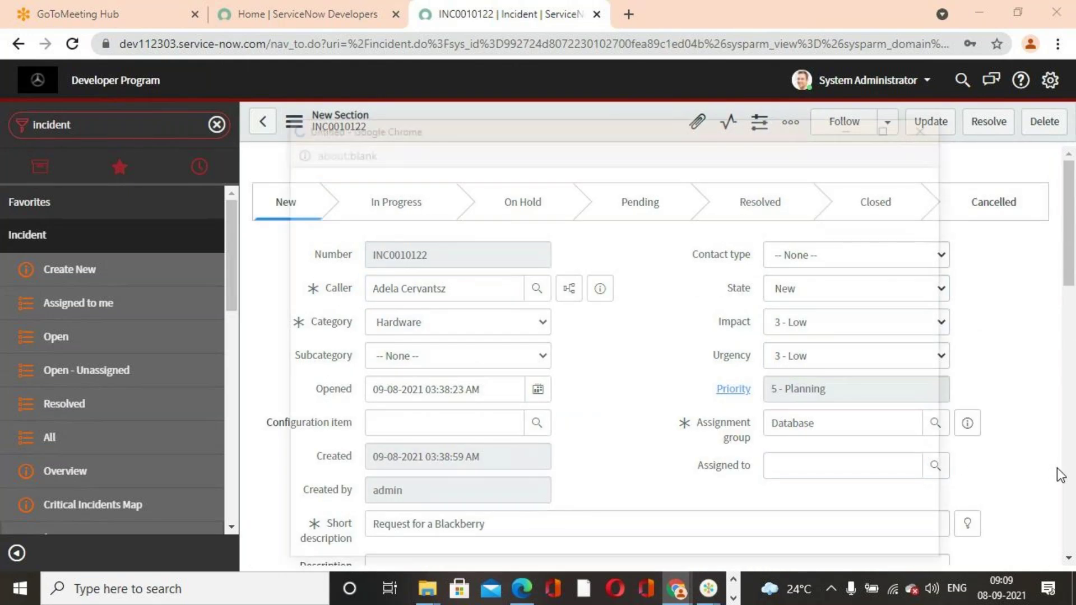
pyautogui.click(375, 339)
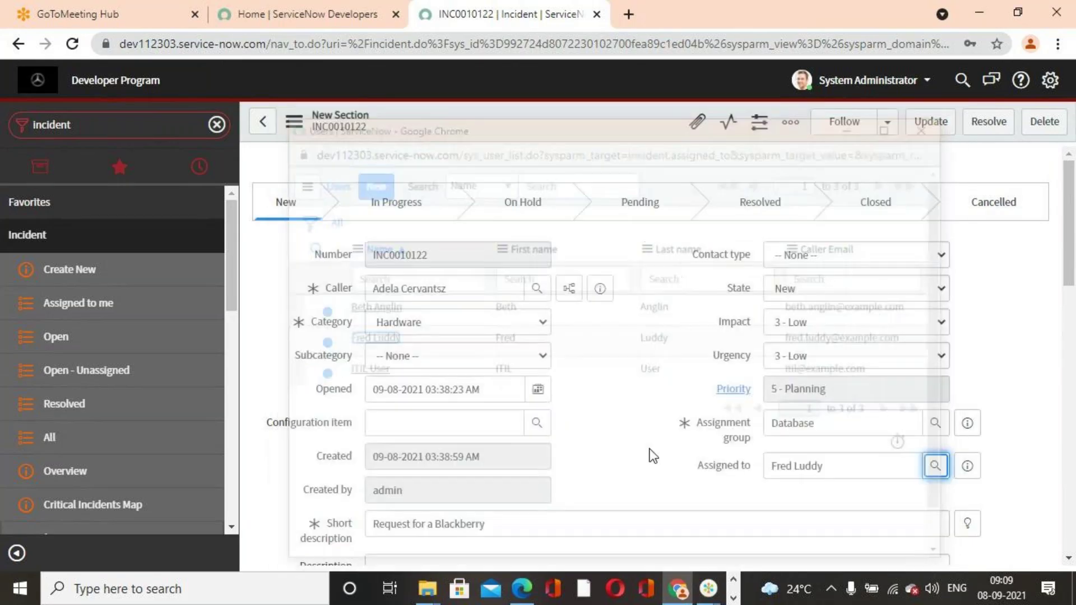
# Save the incident's new assignee while staying on the form and dismiss the browser alert
pyautogui.rightClick(560, 120)
pyautogui.click(584, 116)
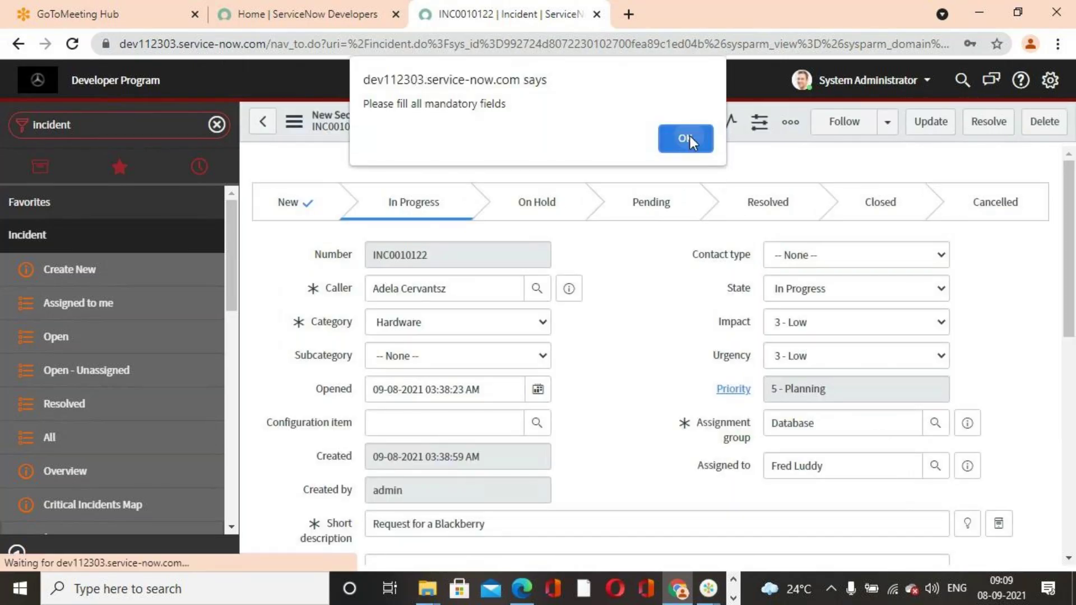
pyautogui.click(686, 134)
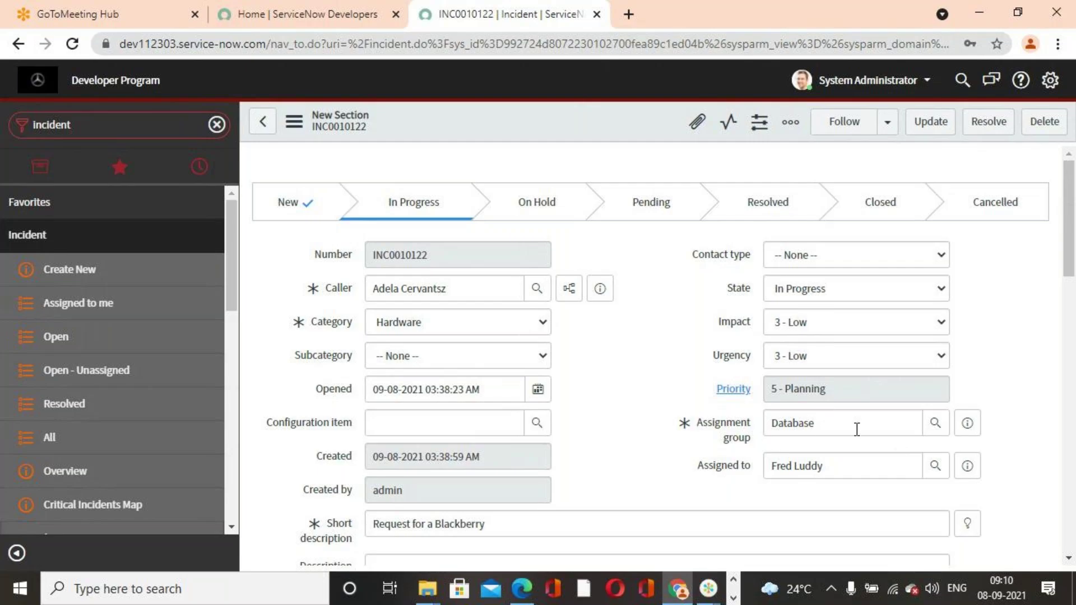
pyautogui.moveTo(856, 428); pyautogui.dragTo(724, 426)
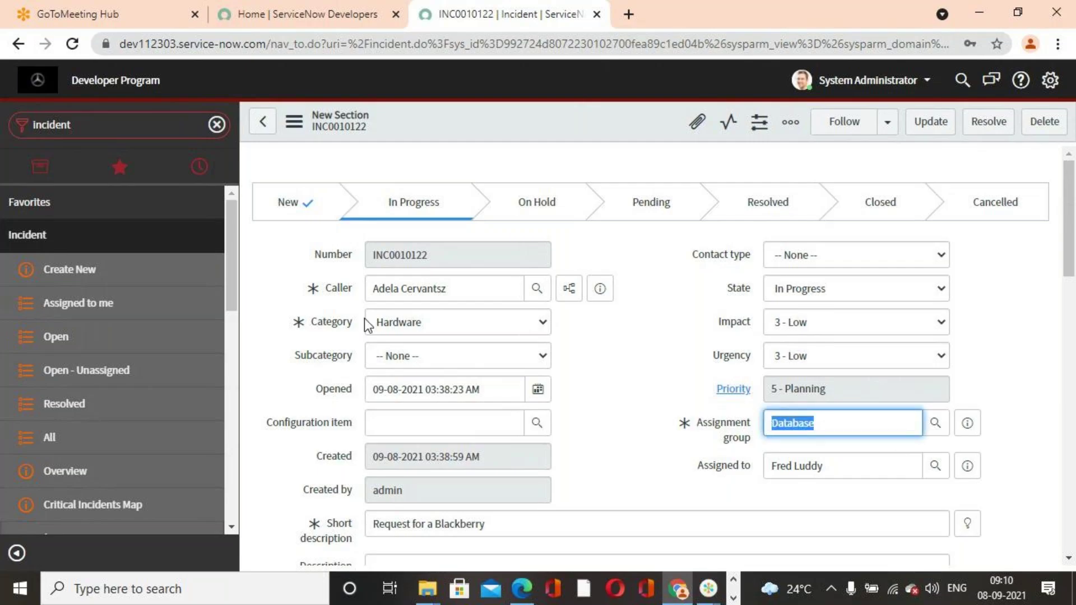
pyautogui.click(636, 488)
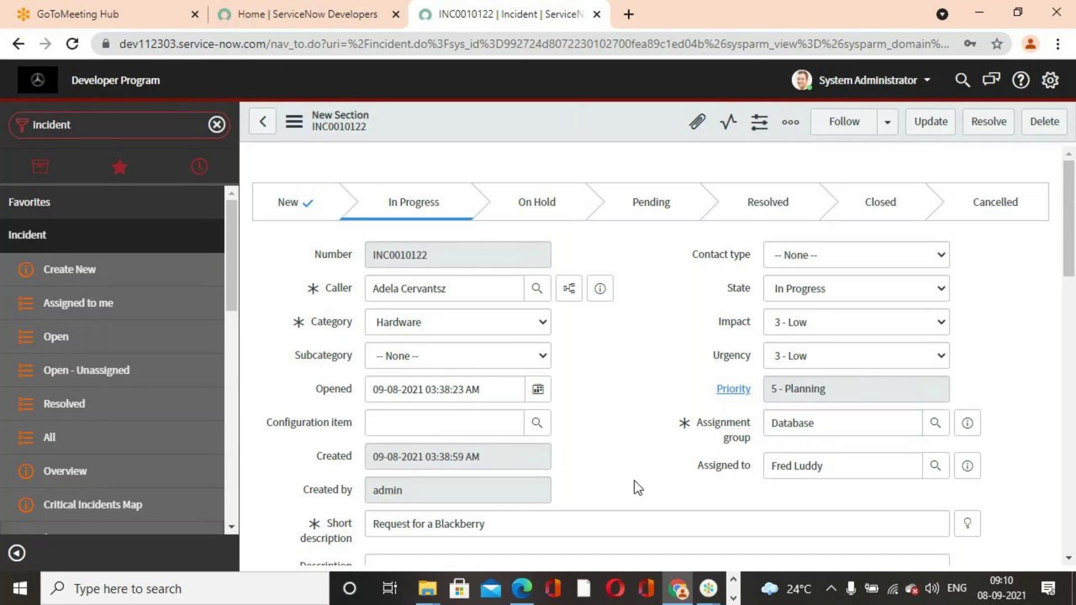
pyautogui.moveTo(843, 419); pyautogui.dragTo(748, 430)
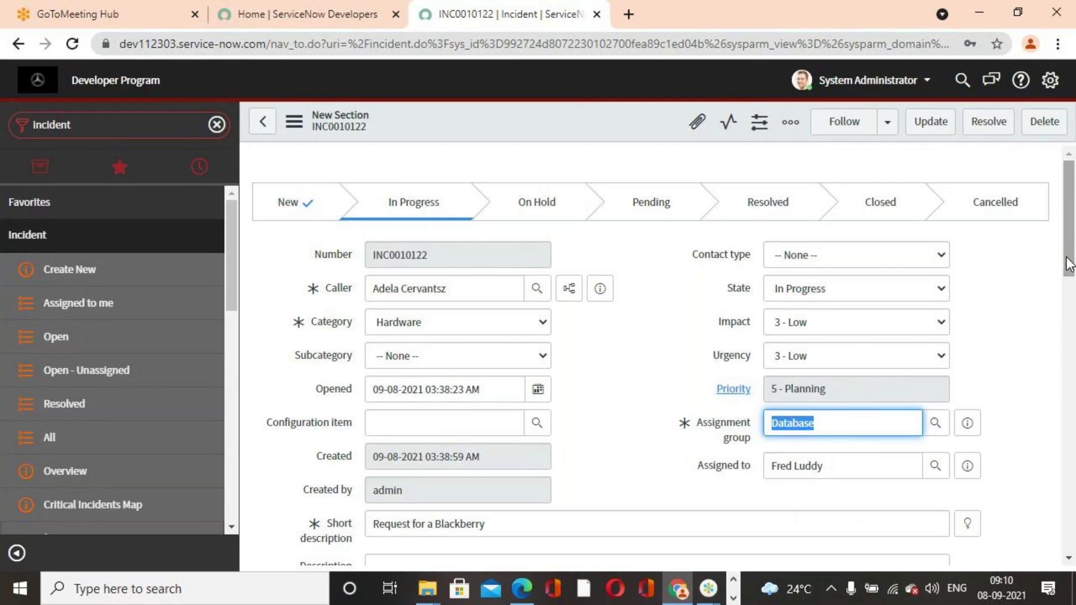
# Open the related lists configuration for the Incident form
pyautogui.moveTo(1068, 264); pyautogui.dragTo(1046, 552)
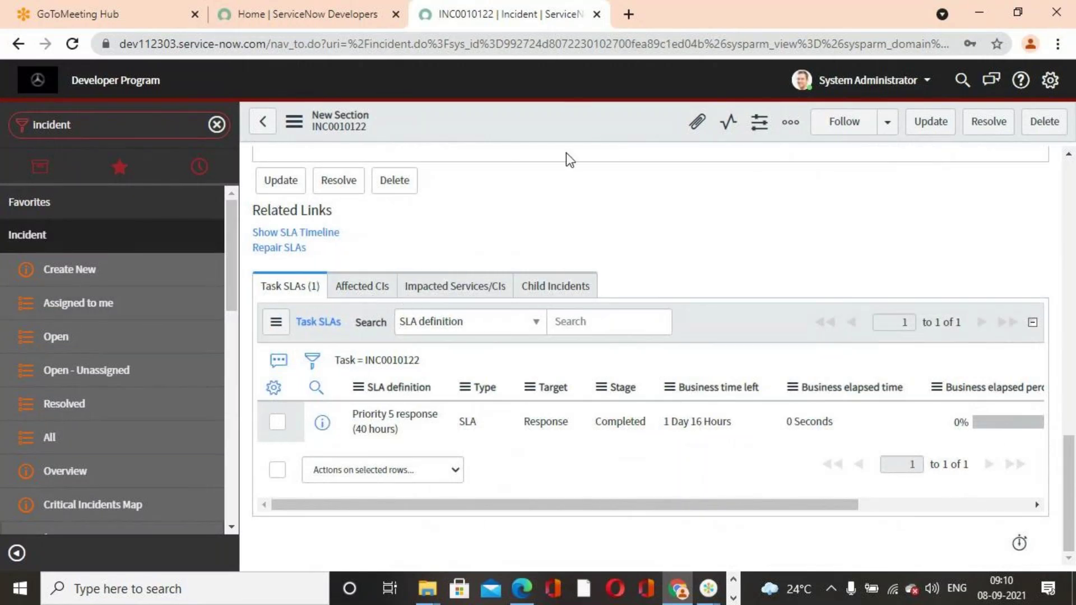
pyautogui.rightClick(563, 124)
pyautogui.moveTo(695, 424)
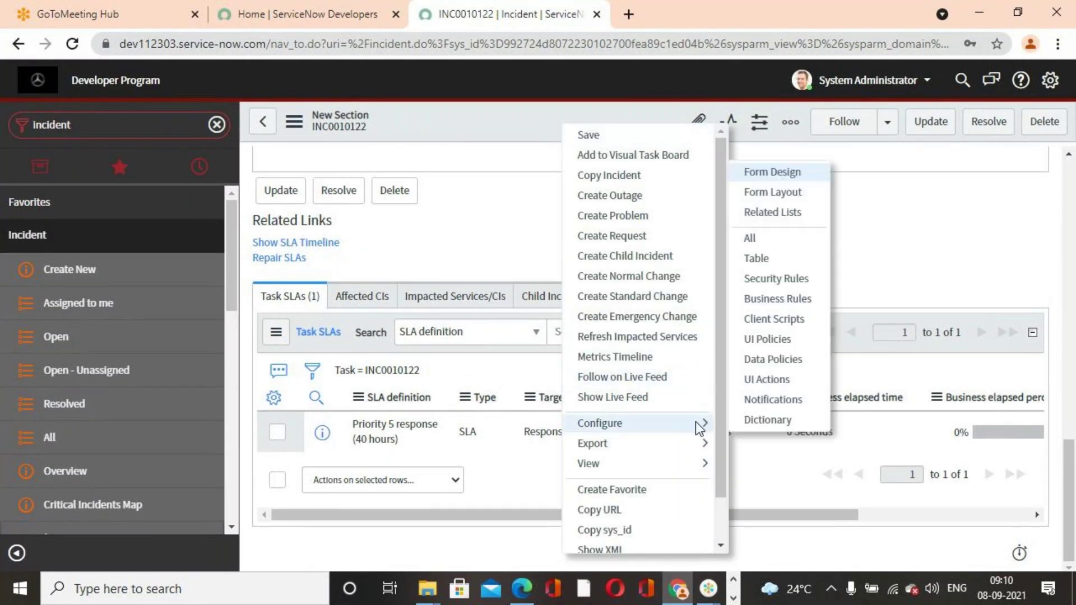
pyautogui.scroll(5, 830, 410)
pyautogui.moveTo(701, 466)
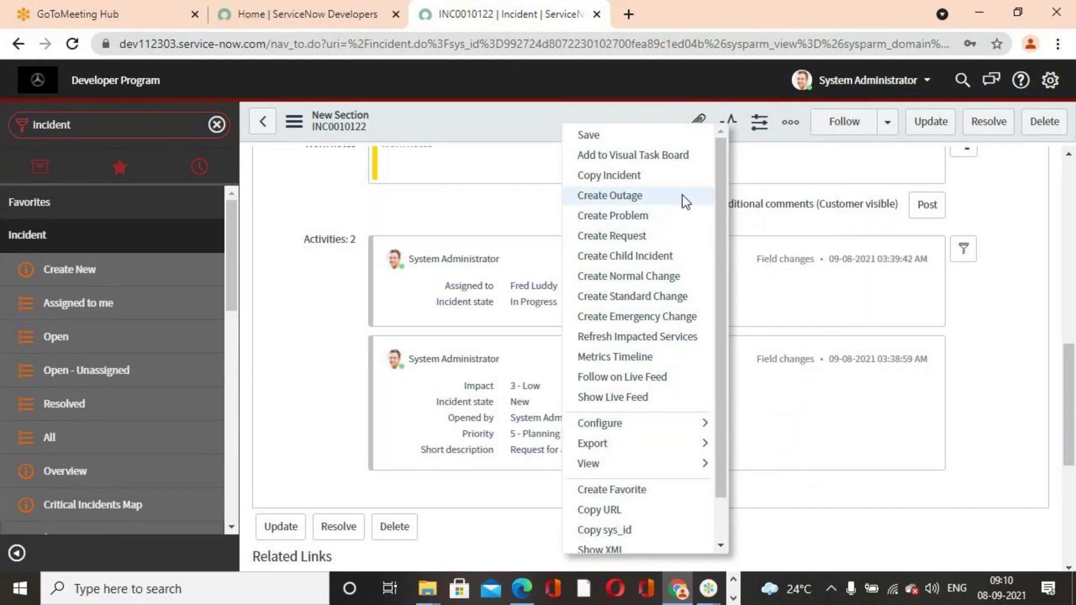
pyautogui.scroll(5, 837, 362)
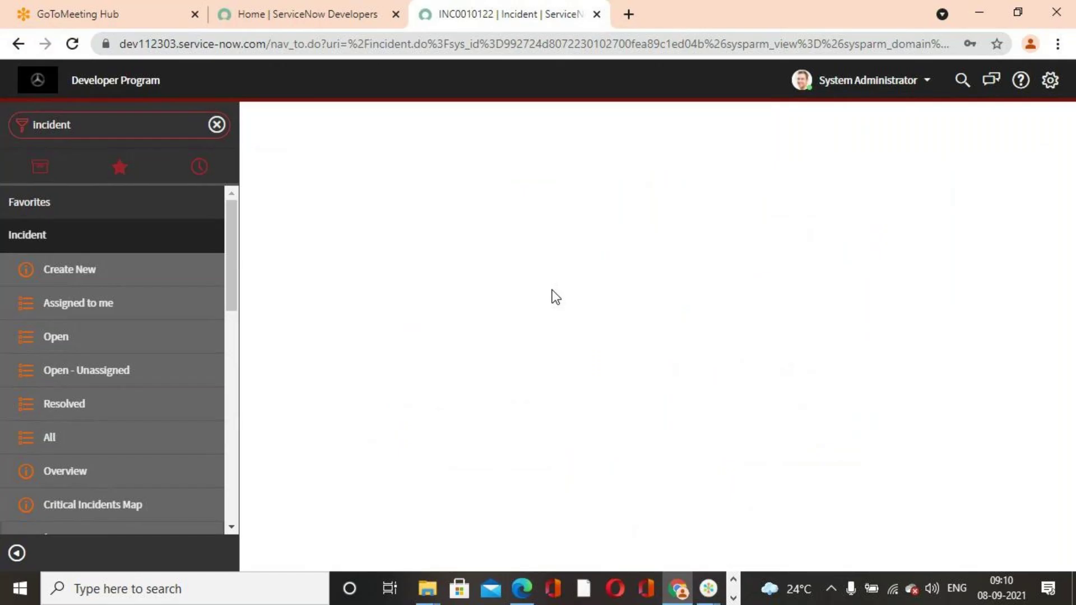
# Add Metrics to the selected related lists and place it directly after Impacted CIs
pyautogui.scroll(-3, 445, 339)
pyautogui.scroll(-10, 445, 335)
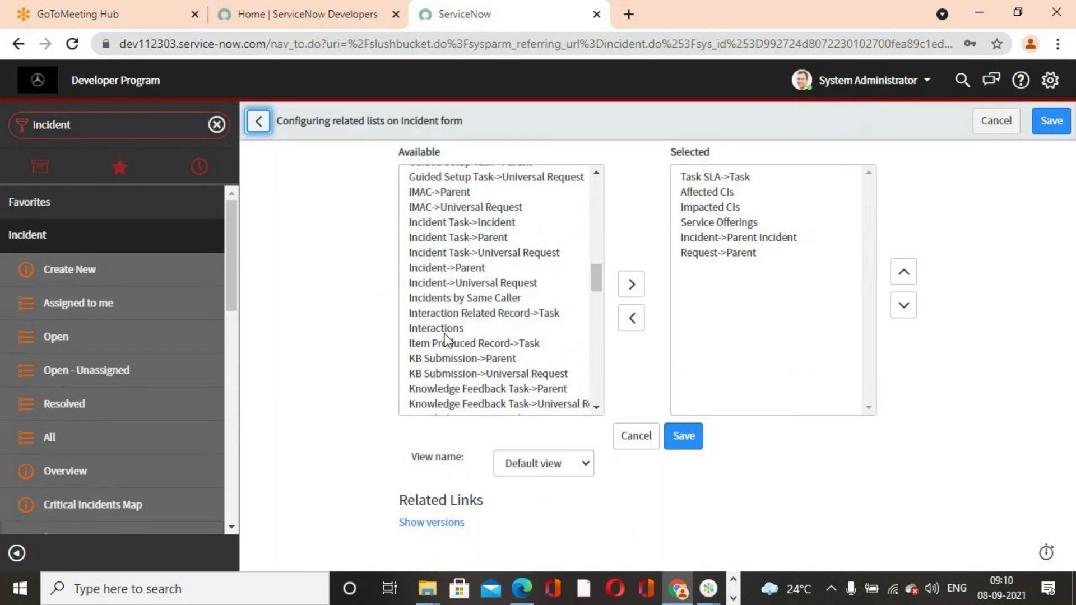
pyautogui.scroll(-3, 445, 335)
pyautogui.click(435, 302)
pyautogui.click(631, 284)
pyautogui.click(904, 273)
pyautogui.click(904, 272)
pyautogui.click(904, 273)
# Save the related lists configuration and dismiss the browser alert
pyautogui.click(698, 436)
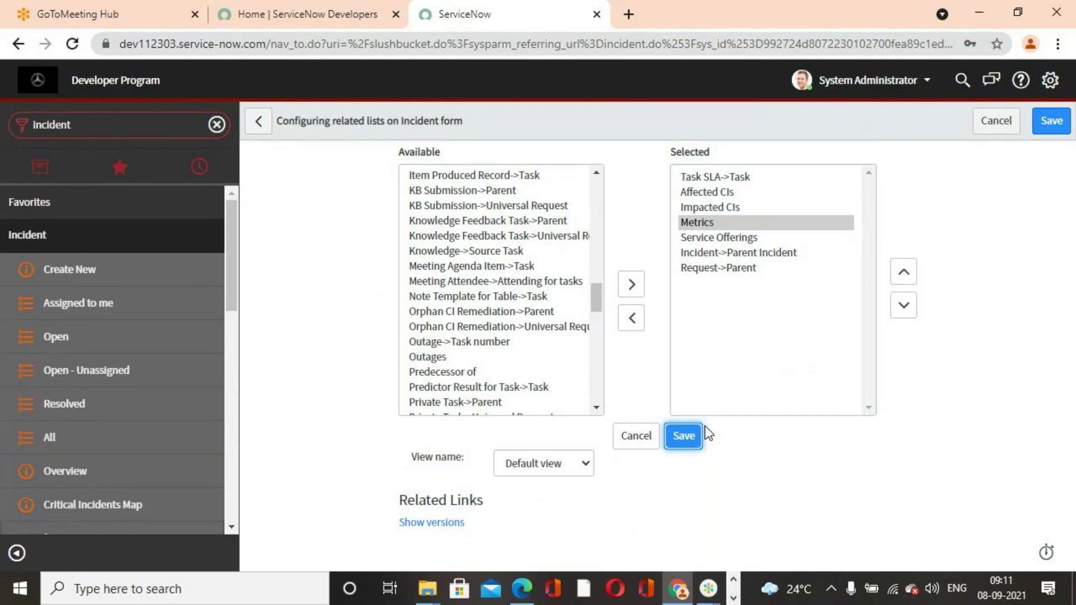
pyautogui.click(685, 448)
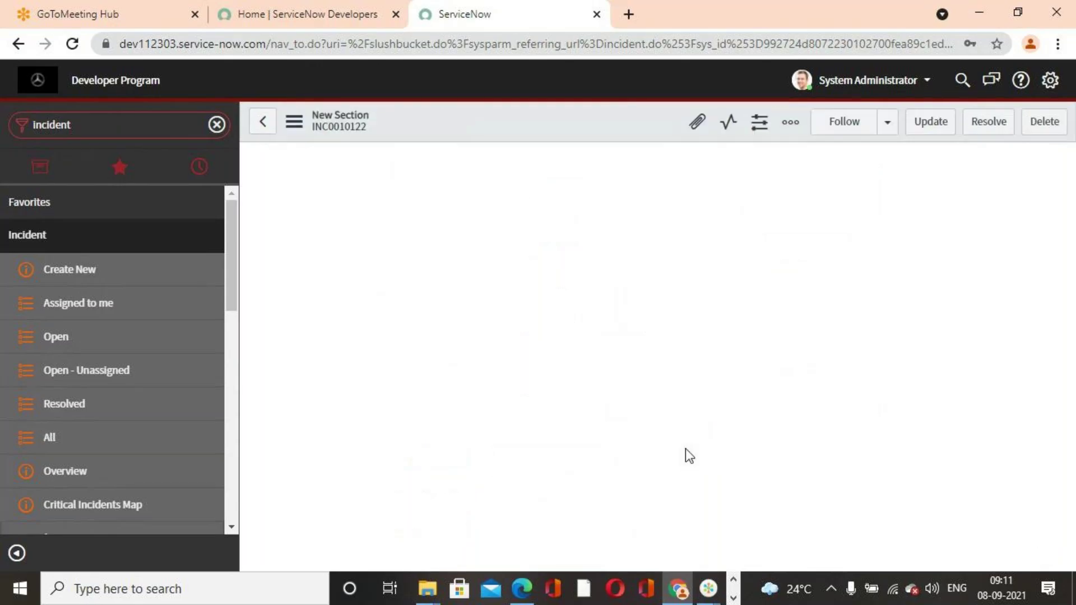
pyautogui.click(687, 150)
# Show the incident's Metrics related list and examine its entries
pyautogui.scroll(-5, 644, 459)
pyautogui.scroll(-10, 644, 459)
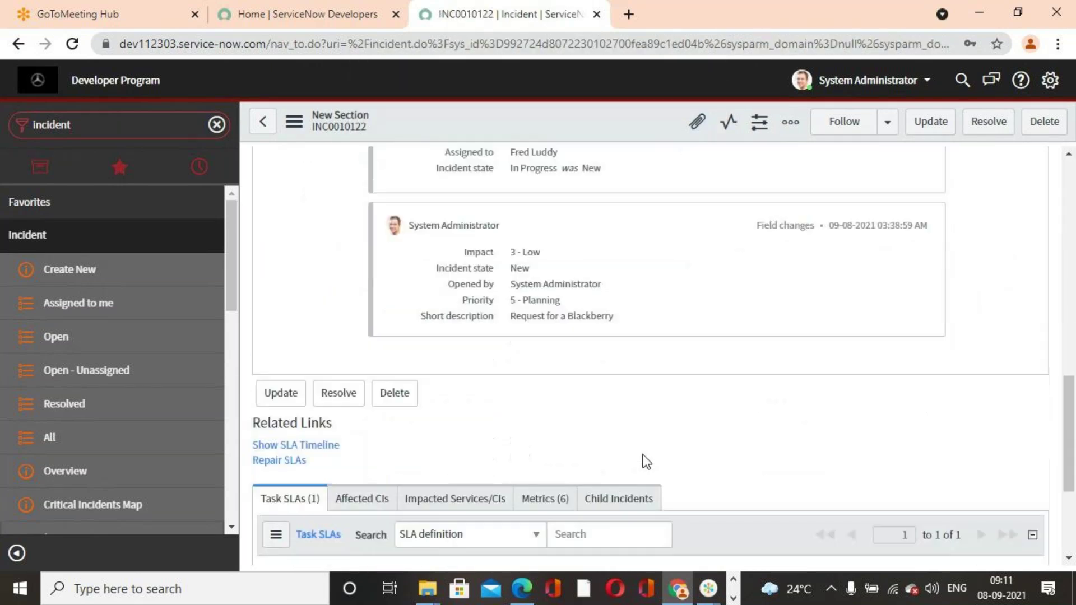
pyautogui.click(546, 289)
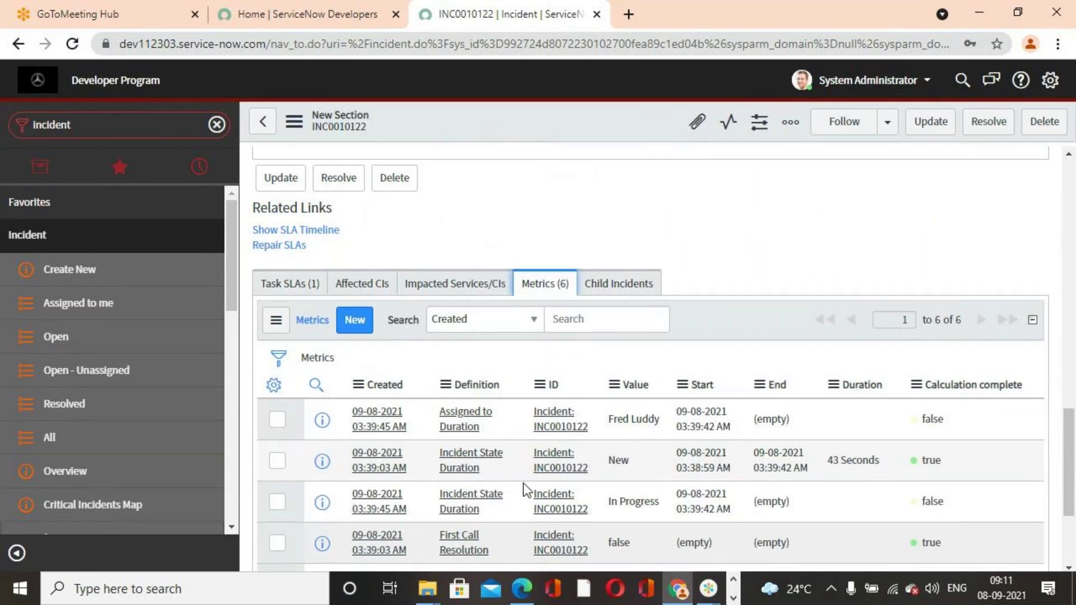
pyautogui.scroll(-3, 547, 456)
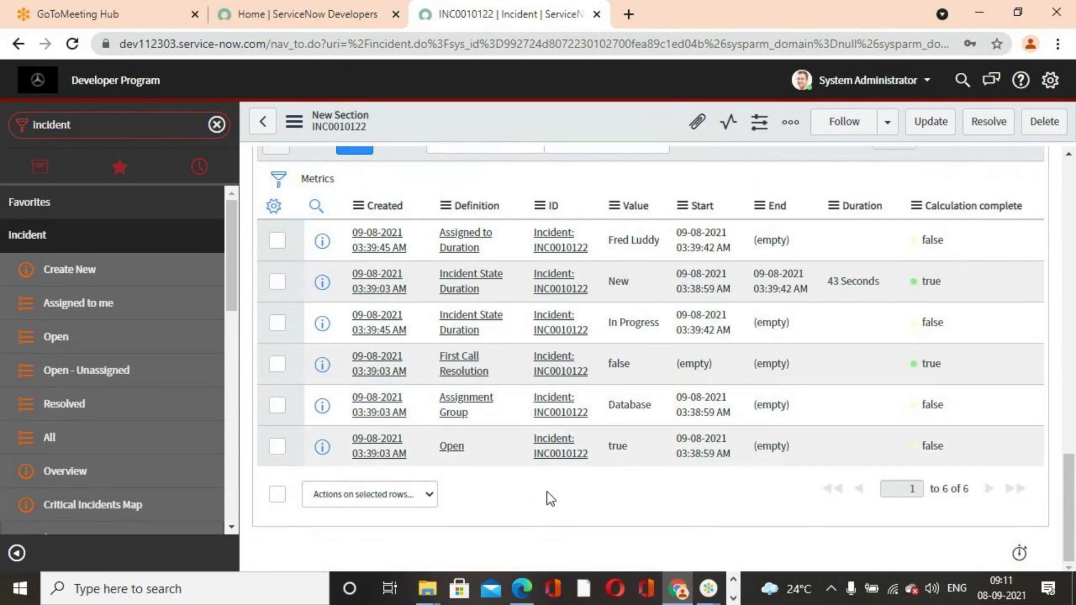
# Change the incident's assignment group to Hardware
pyautogui.scroll(15, 547, 492)
pyautogui.scroll(1, 547, 492)
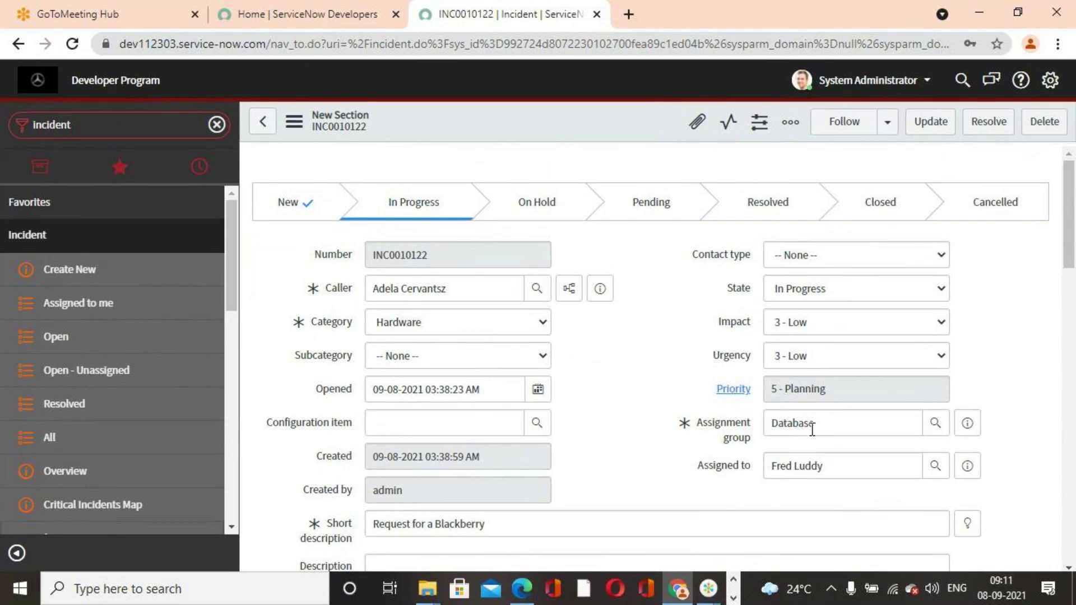
pyautogui.doubleClick(835, 425)
pyautogui.write('hard')
pyautogui.click(858, 441)
# Save the incident's new assignment group without leaving the form and dismiss the browser alert
pyautogui.rightClick(607, 122)
pyautogui.click(643, 129)
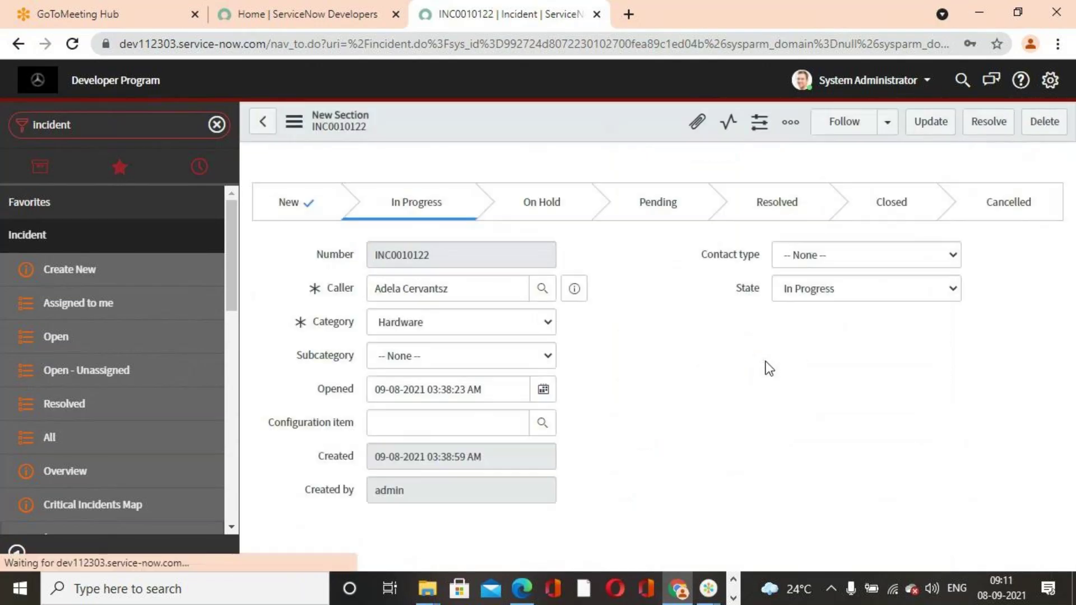
pyautogui.click(688, 137)
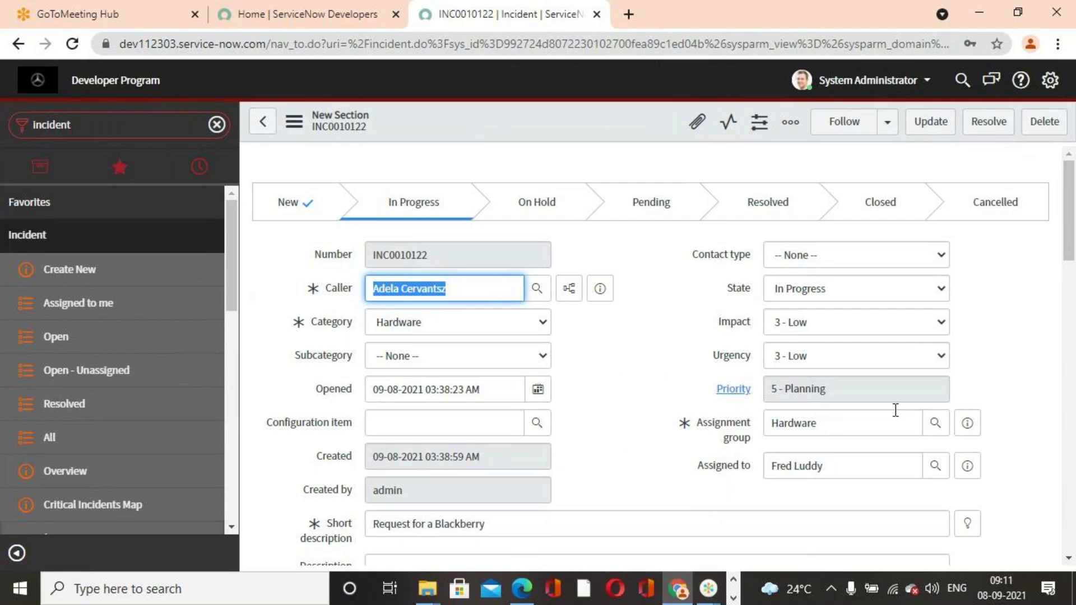
# Filter the Metrics list to the Assignment Group definition and check the duration recorded for the Database group
pyautogui.moveTo(1071, 206); pyautogui.dragTo(1072, 494)
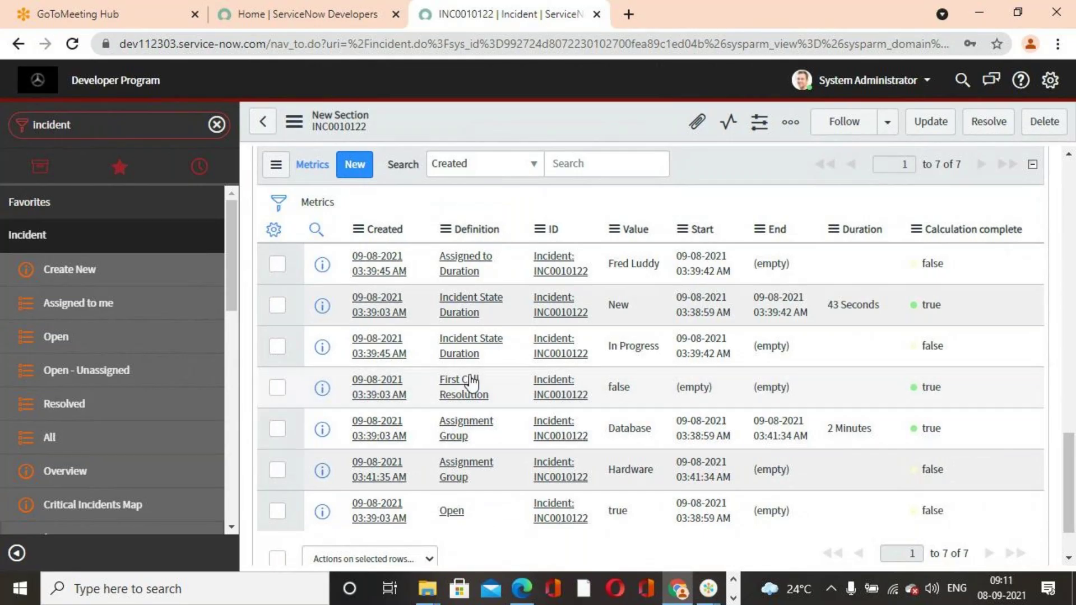
pyautogui.rightClick(469, 424)
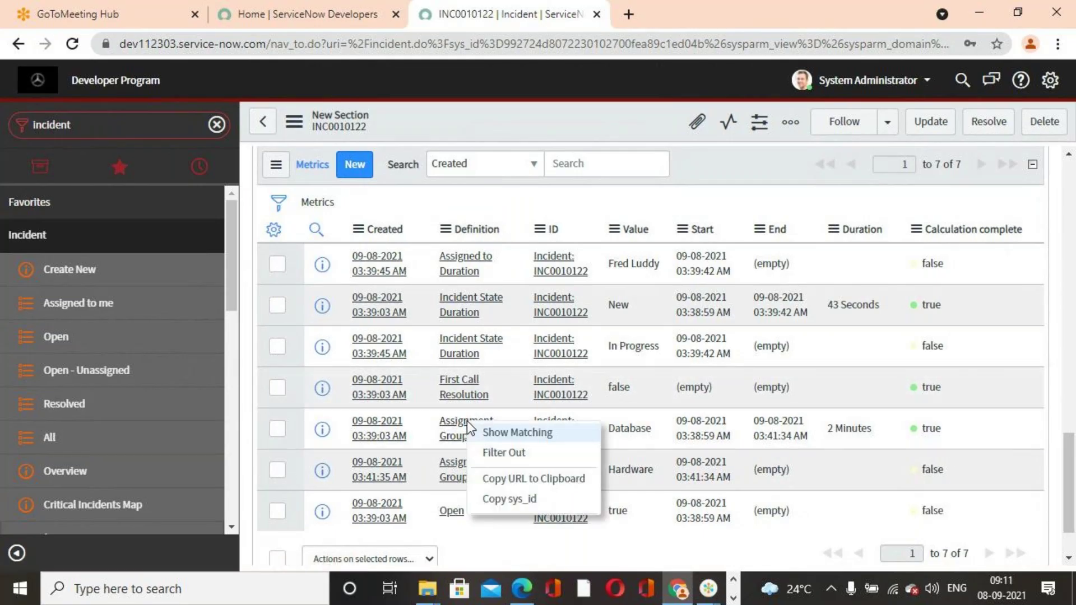
pyautogui.click(525, 435)
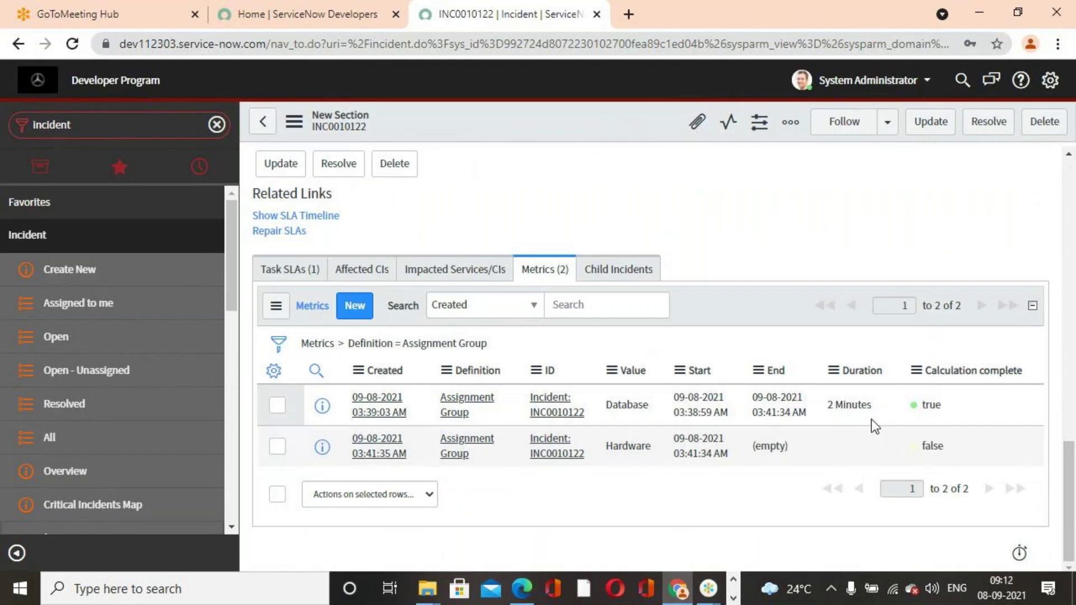
pyautogui.moveTo(829, 408); pyautogui.dragTo(882, 411)
pyautogui.doubleClick(835, 418)
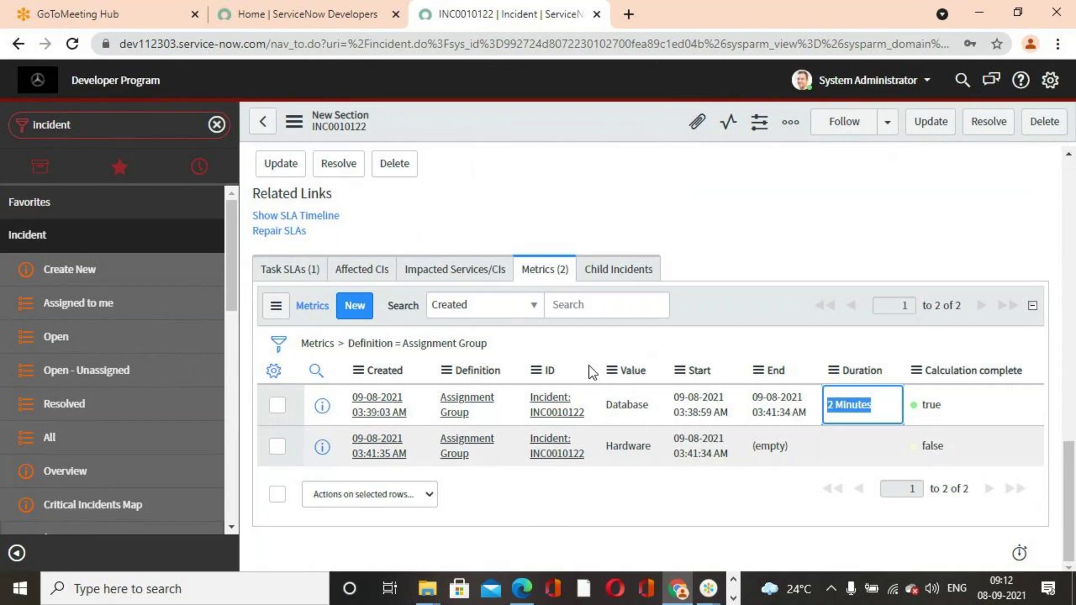
# Remove the Assignment Group filter from the Metrics list and look over all of the incident's metric entries
pyautogui.scroll(5, 809, 494)
pyautogui.scroll(-5, 809, 493)
pyautogui.click(835, 409)
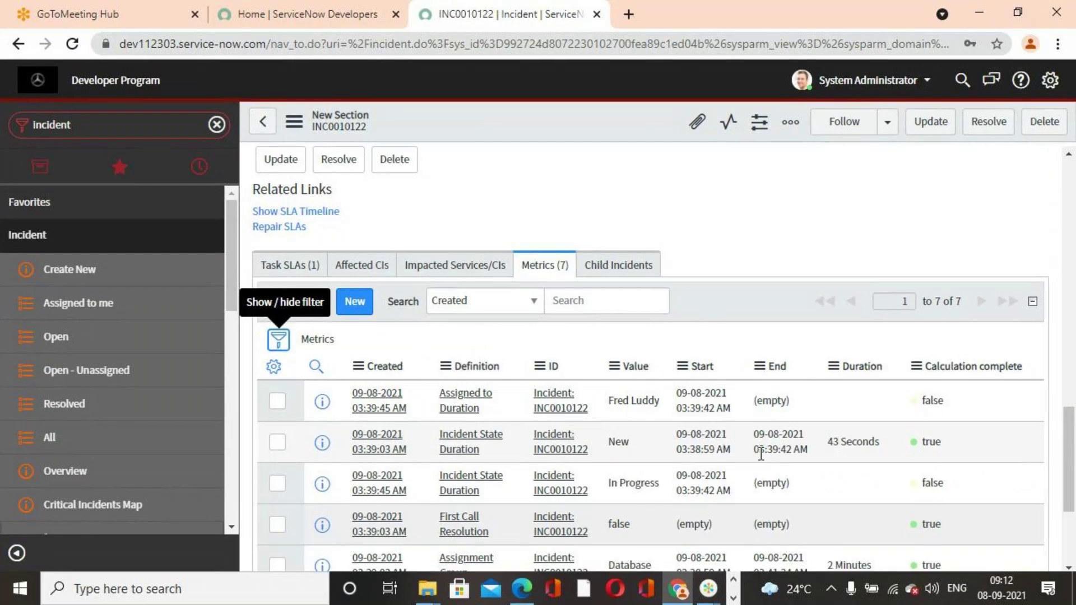
pyautogui.scroll(-3, 764, 461)
# Set the incident's state to On Hold with the on hold reason Awaiting Caller
pyautogui.scroll(10, 761, 457)
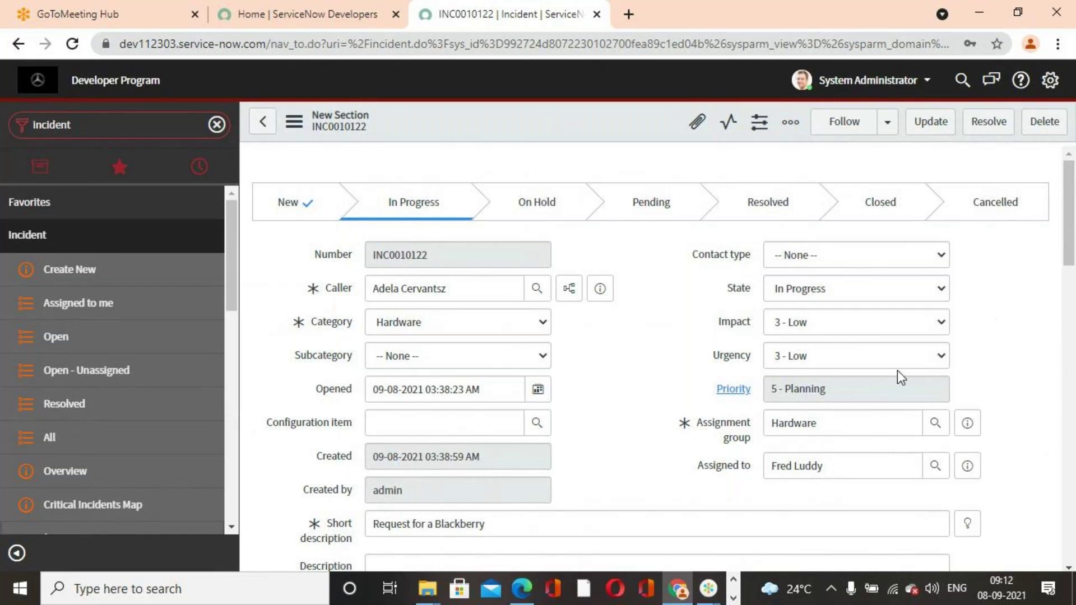
pyautogui.moveTo(828, 465); pyautogui.dragTo(759, 473)
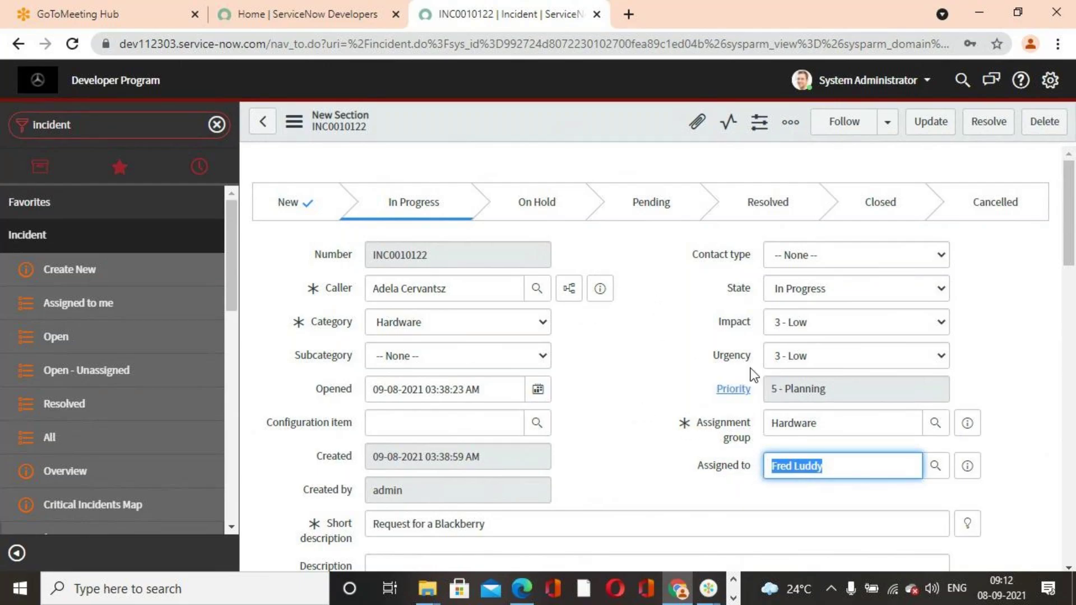
pyautogui.click(816, 291)
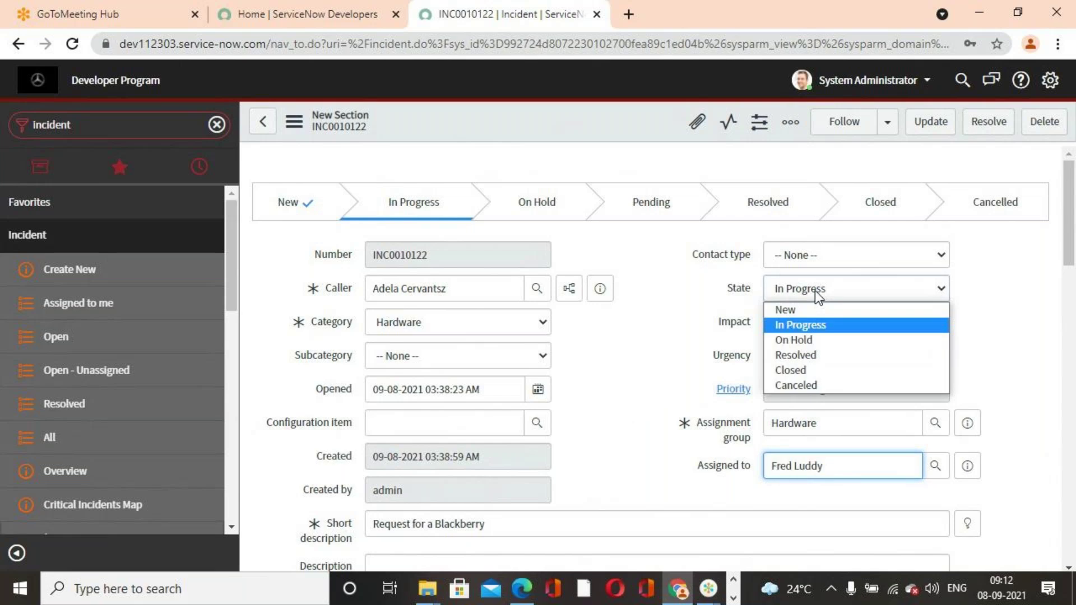
pyautogui.click(804, 338)
pyautogui.click(886, 323)
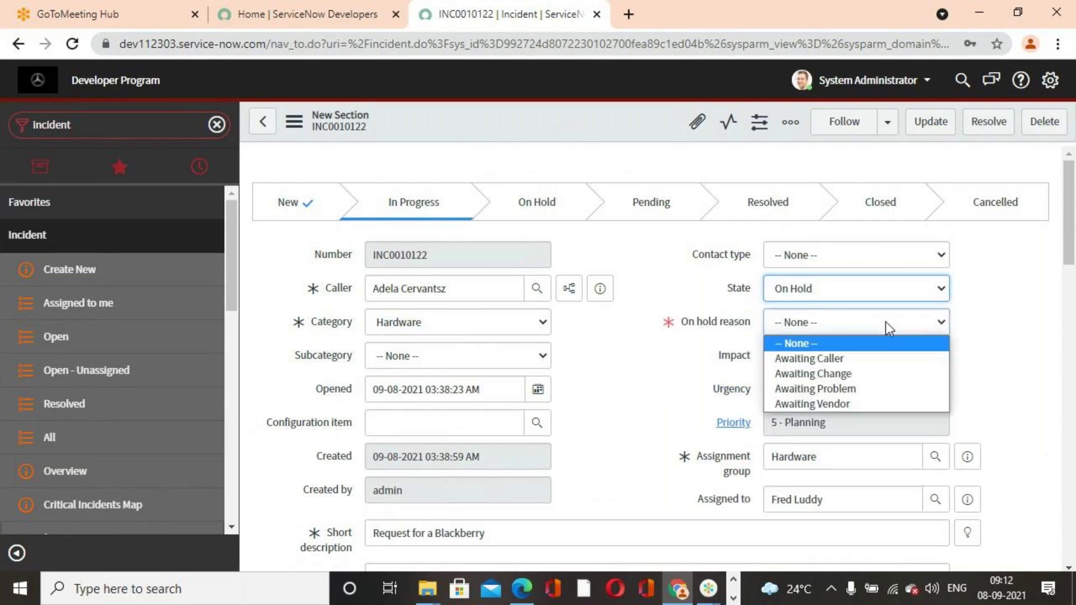
pyautogui.click(842, 359)
# Enter "Please provide more info" as the mandatory customer-visible additional comment
pyautogui.scroll(-3, 704, 375)
pyautogui.scroll(3, 640, 418)
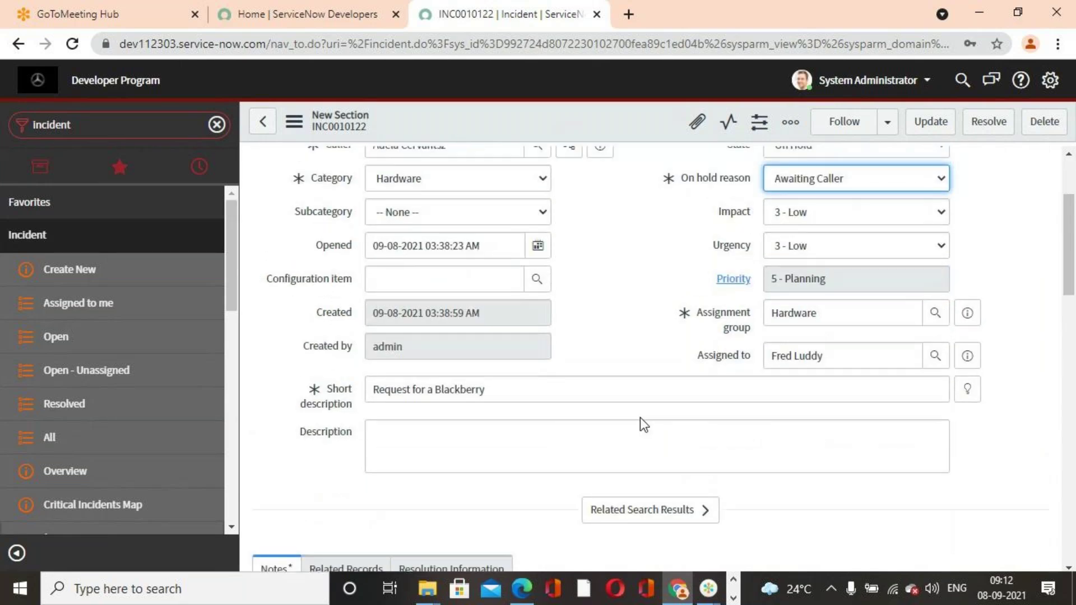
pyautogui.rightClick(593, 122)
pyautogui.click(608, 132)
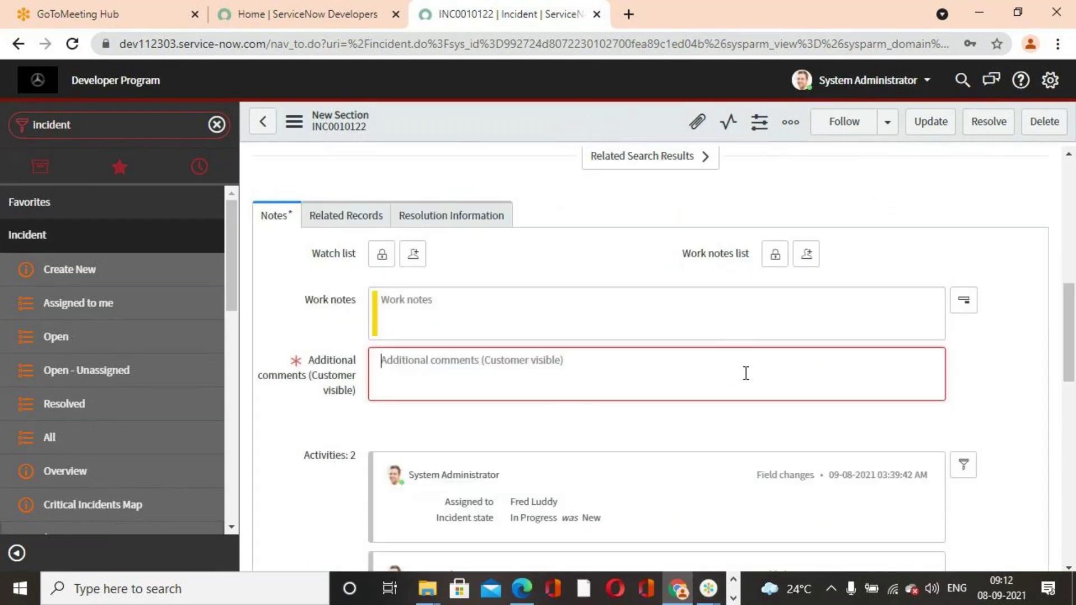
pyautogui.write('Ple')
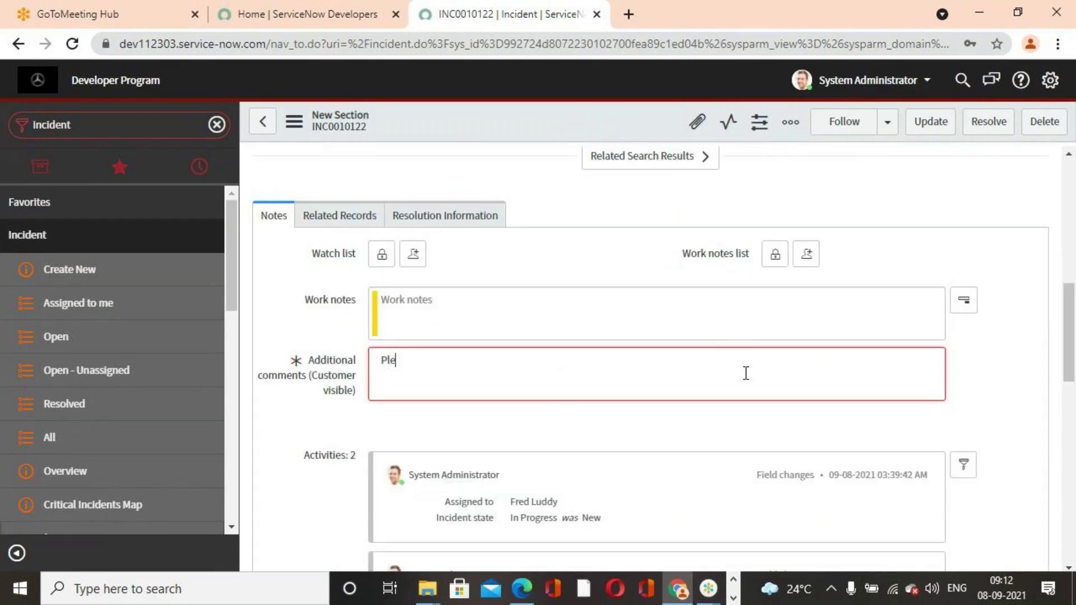
pyautogui.write('ase provide more info')
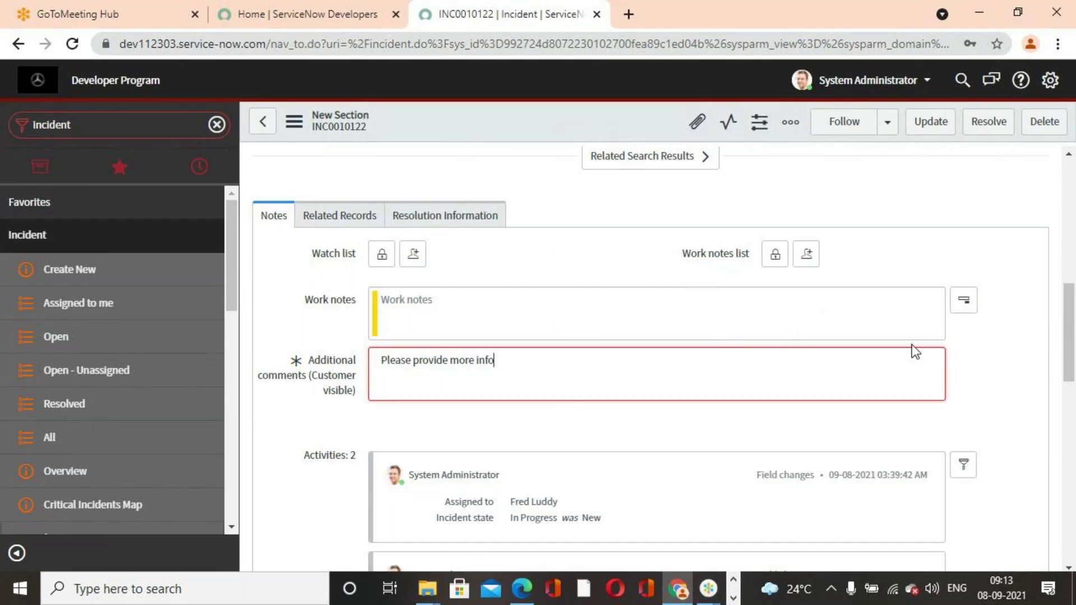
# Save the on-hold incident while staying on the form and dismiss the browser alert
pyautogui.rightClick(553, 118)
pyautogui.click(577, 126)
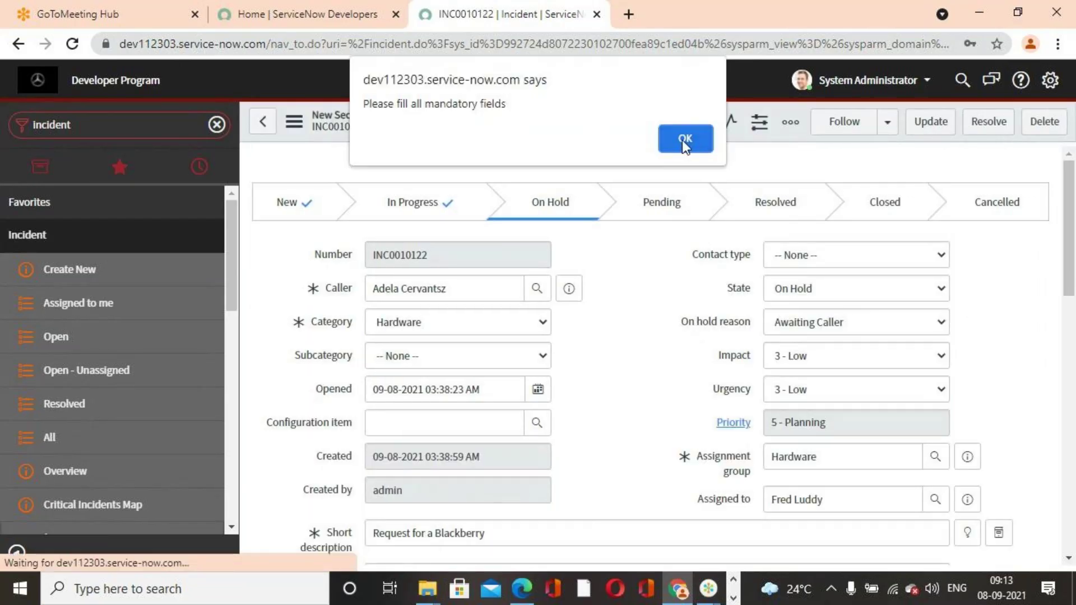
pyautogui.click(684, 139)
# Look over the incident's related lists and change its state to Resolved
pyautogui.scroll(-1, 637, 445)
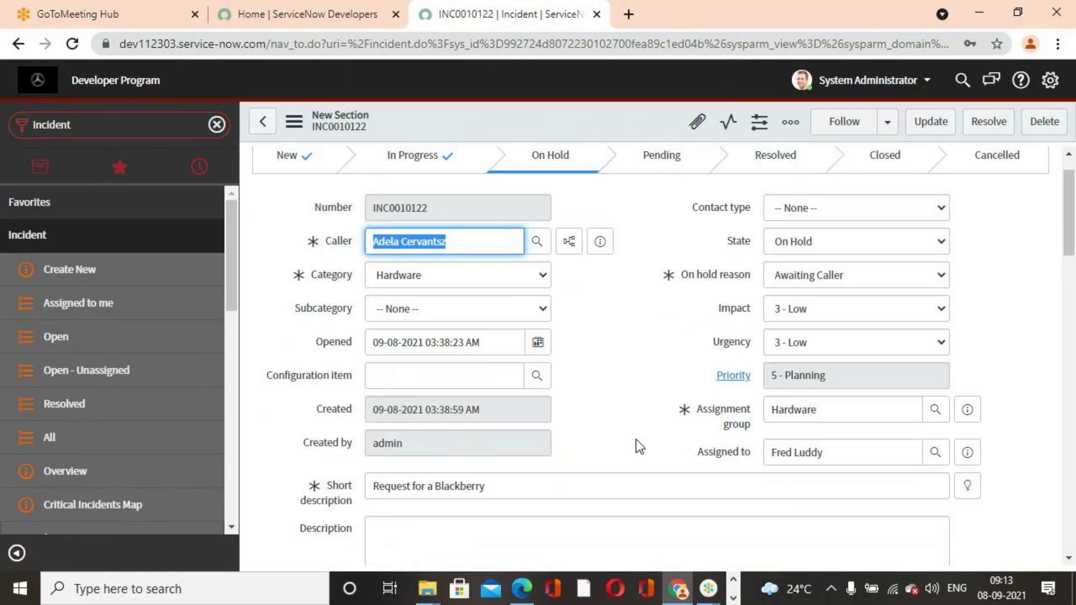
pyautogui.scroll(-10, 638, 447)
pyautogui.scroll(3, 639, 446)
pyautogui.scroll(10, 642, 433)
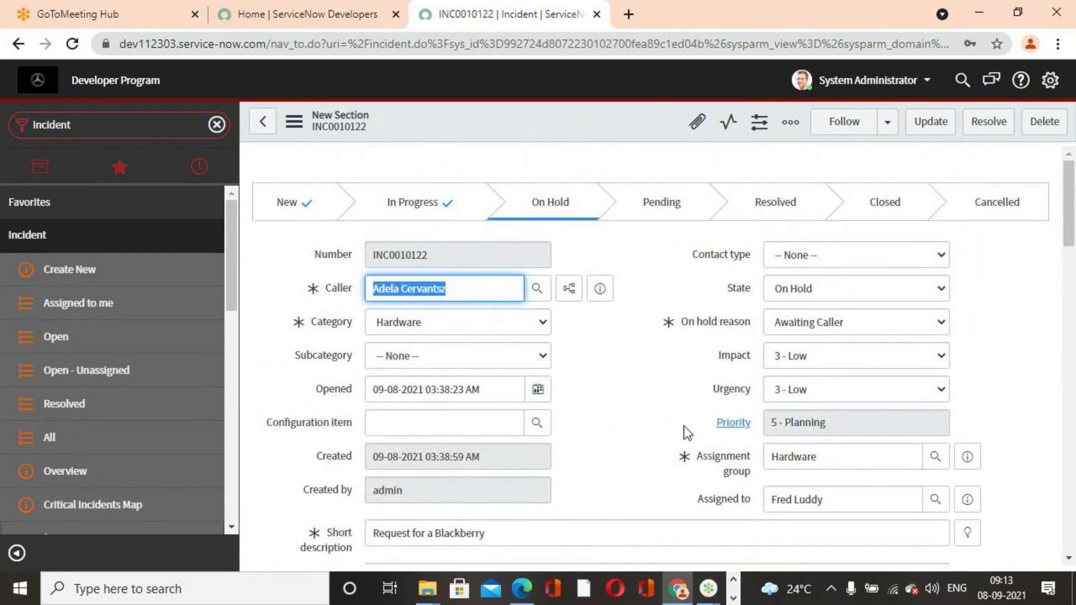
pyautogui.click(850, 296)
pyautogui.click(849, 355)
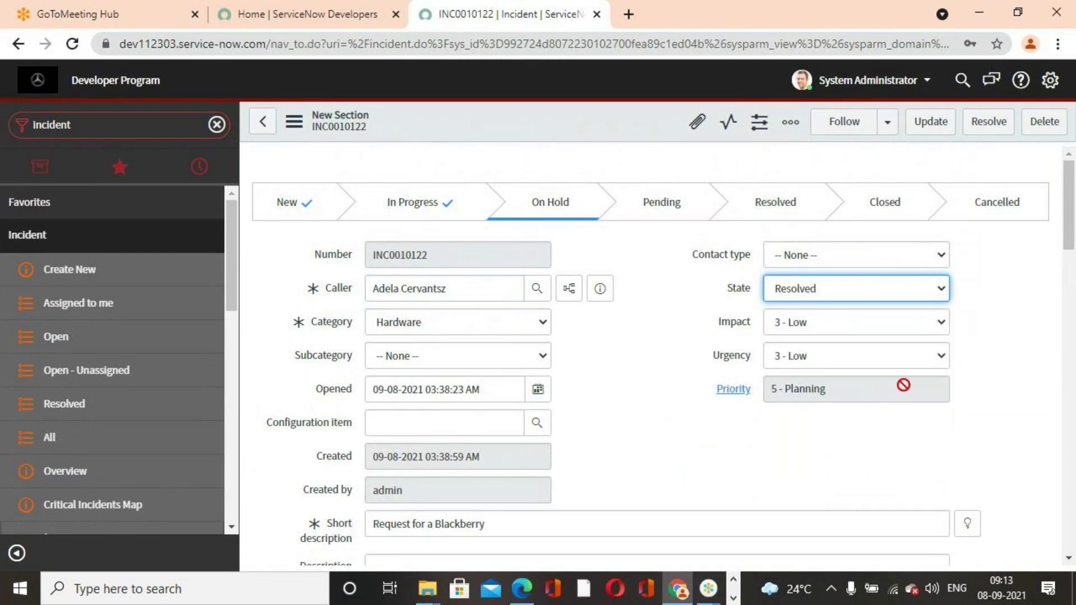
# Fill in the incident's resolution information with resolution code Solved (Work Around) and resolution notes "ffgfgdgd"
pyautogui.rightClick(503, 103)
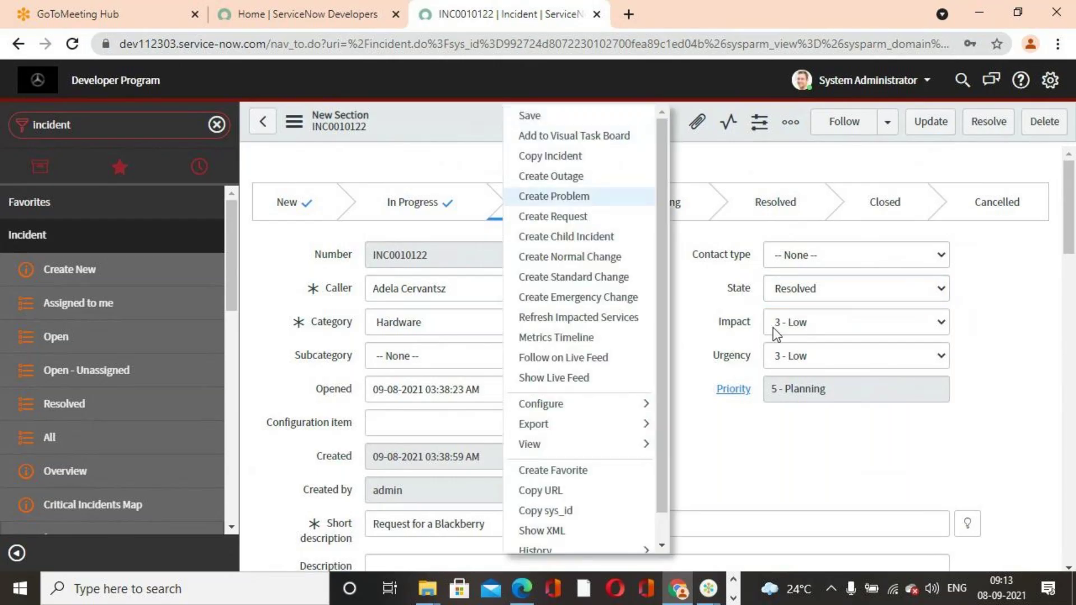
pyautogui.click(709, 361)
pyautogui.scroll(-3, 708, 361)
pyautogui.scroll(-3, 709, 360)
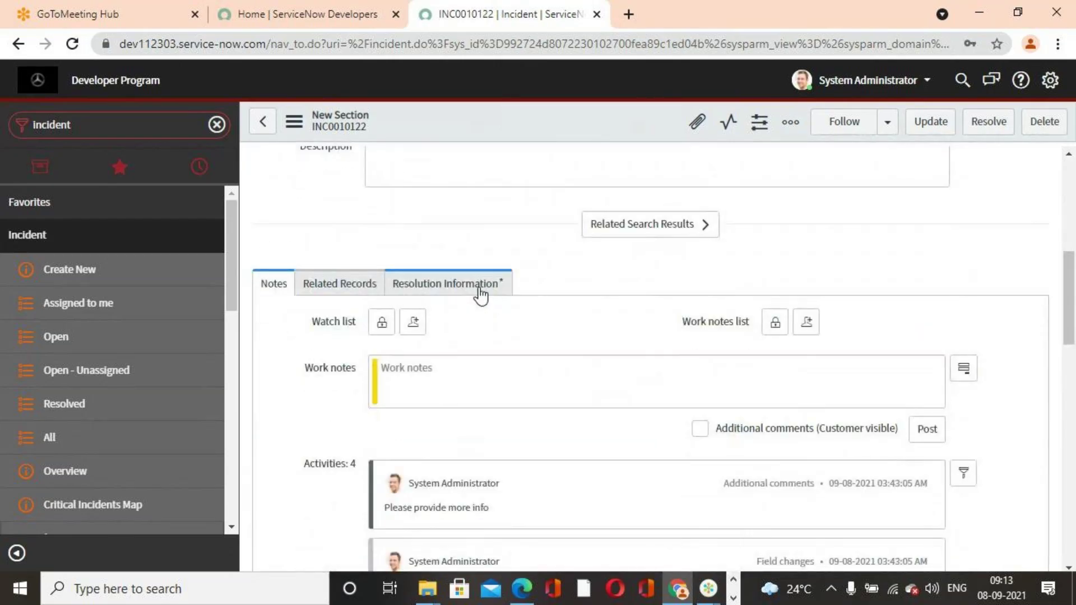
pyautogui.click(480, 286)
pyautogui.click(479, 359)
pyautogui.click(475, 392)
pyautogui.click(576, 422)
pyautogui.write('fgfgfgfg')
# Save the resolved incident while staying on the form and dismiss the browser alert
pyautogui.scroll(4, 577, 423)
pyautogui.scroll(5, 576, 423)
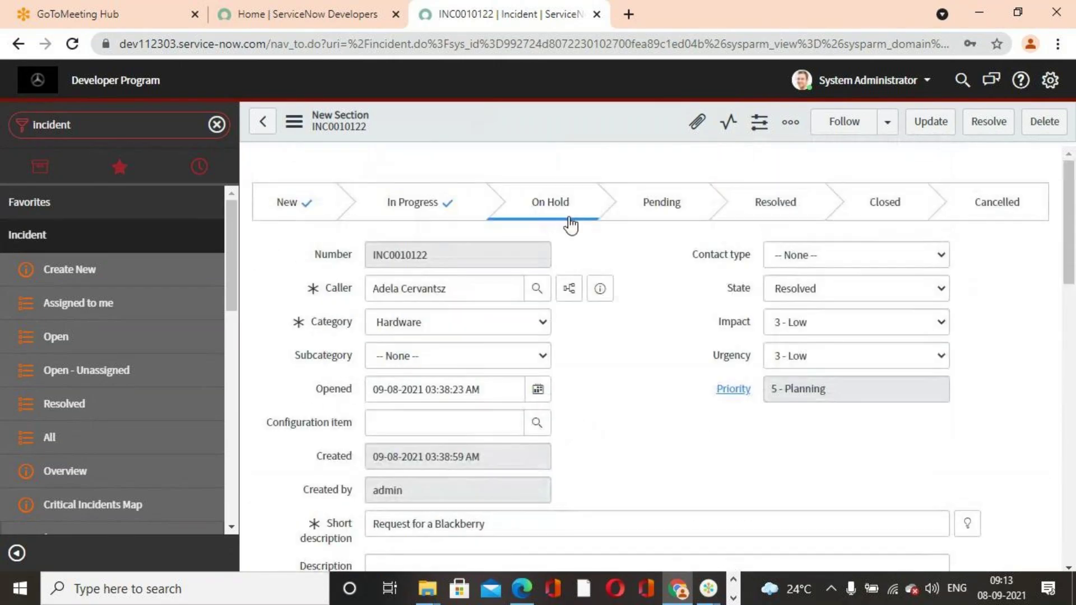
pyautogui.rightClick(590, 110)
pyautogui.click(611, 118)
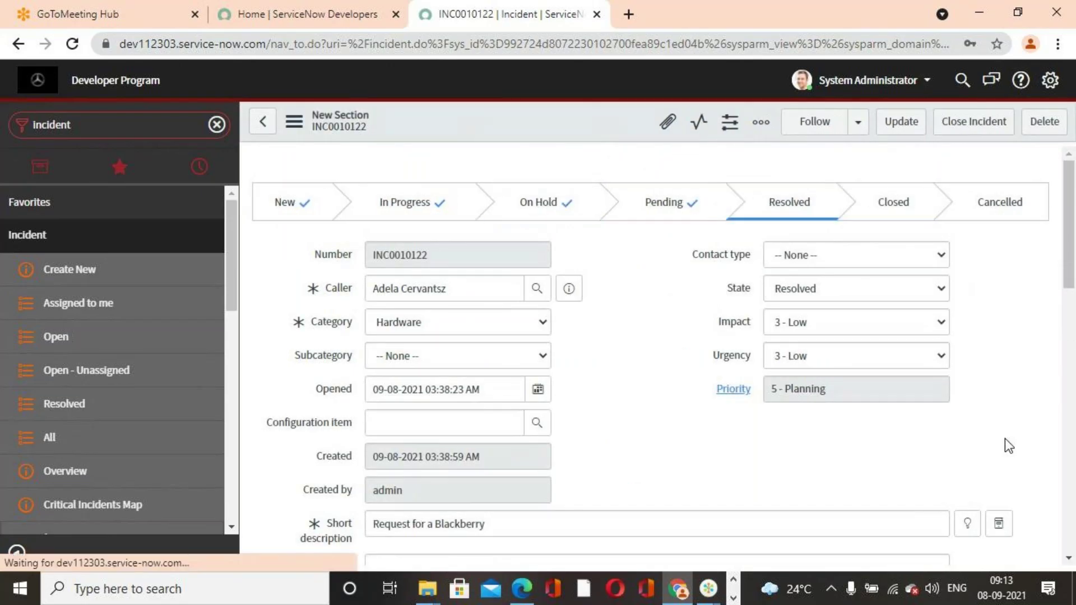
pyautogui.click(684, 138)
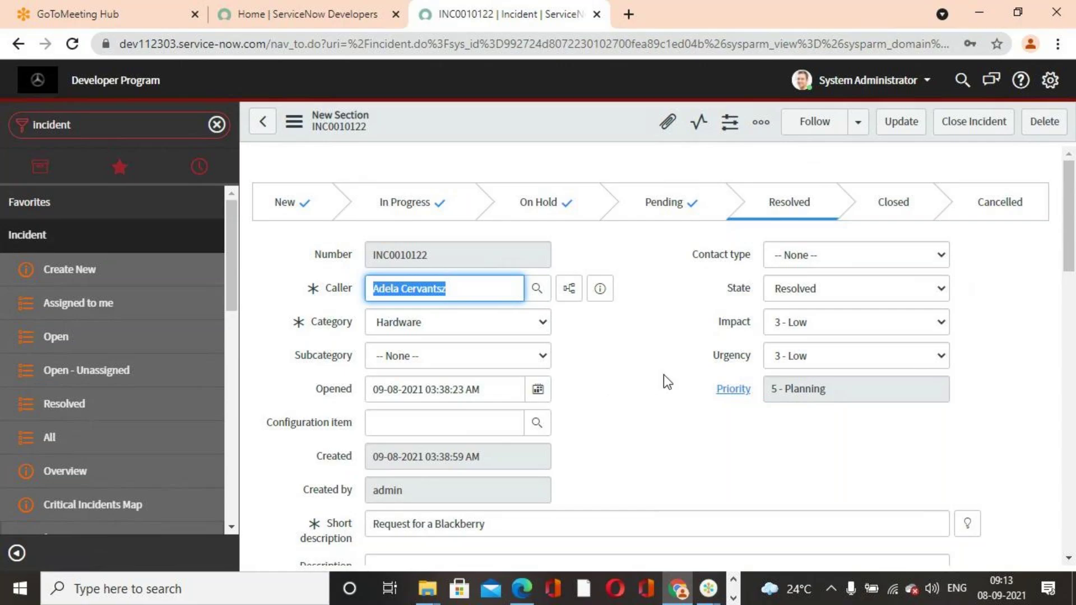
# Try to set the incident's state to Closed and save the record
pyautogui.click(882, 298)
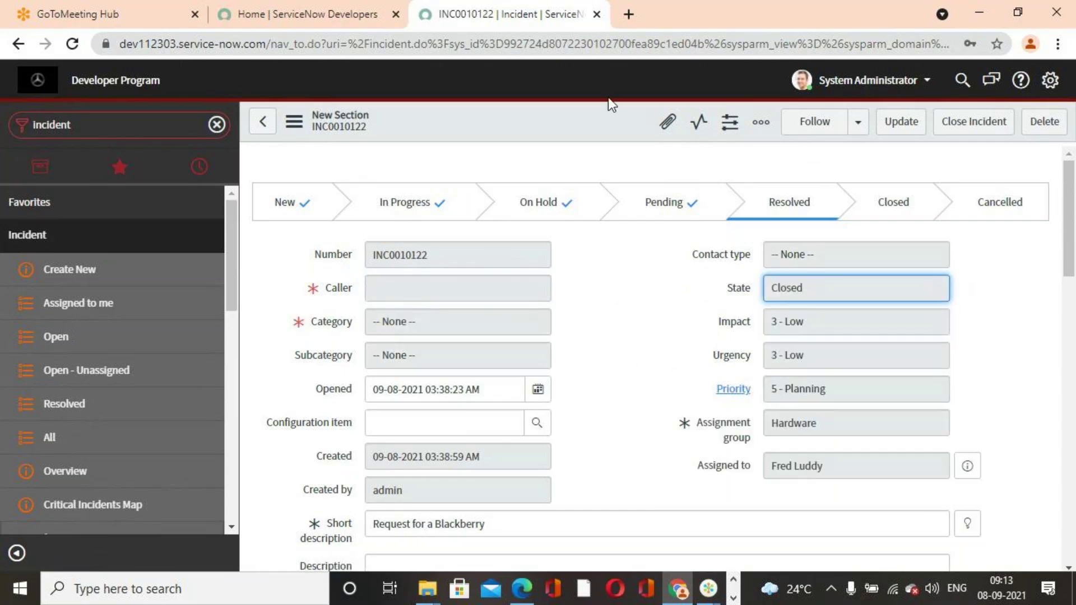
pyautogui.rightClick(609, 112)
pyautogui.click(637, 126)
pyautogui.click(1027, 184)
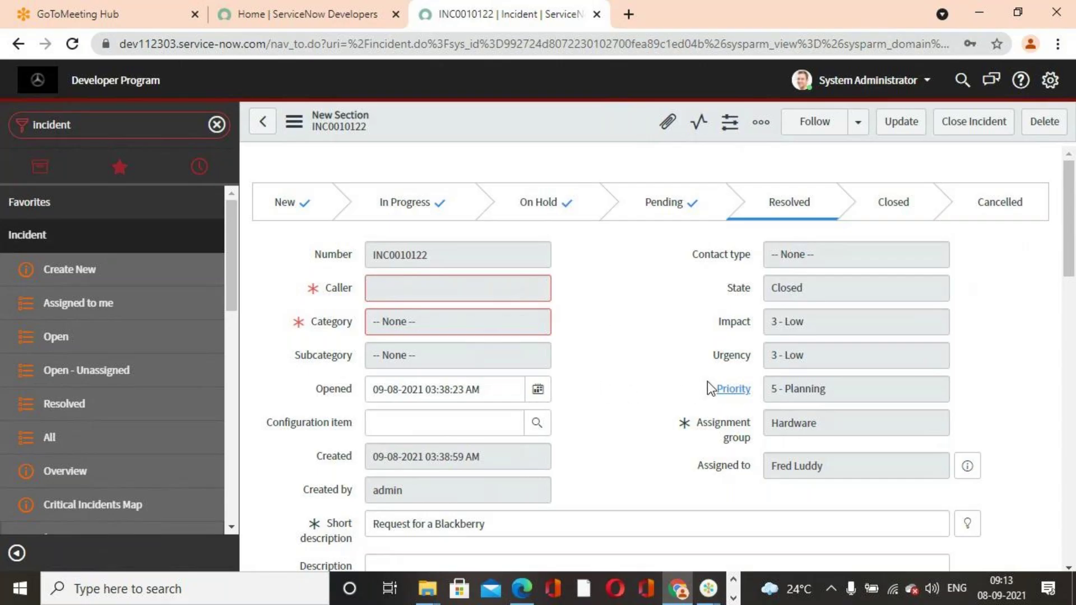
pyautogui.click(901, 124)
pyautogui.click(1027, 184)
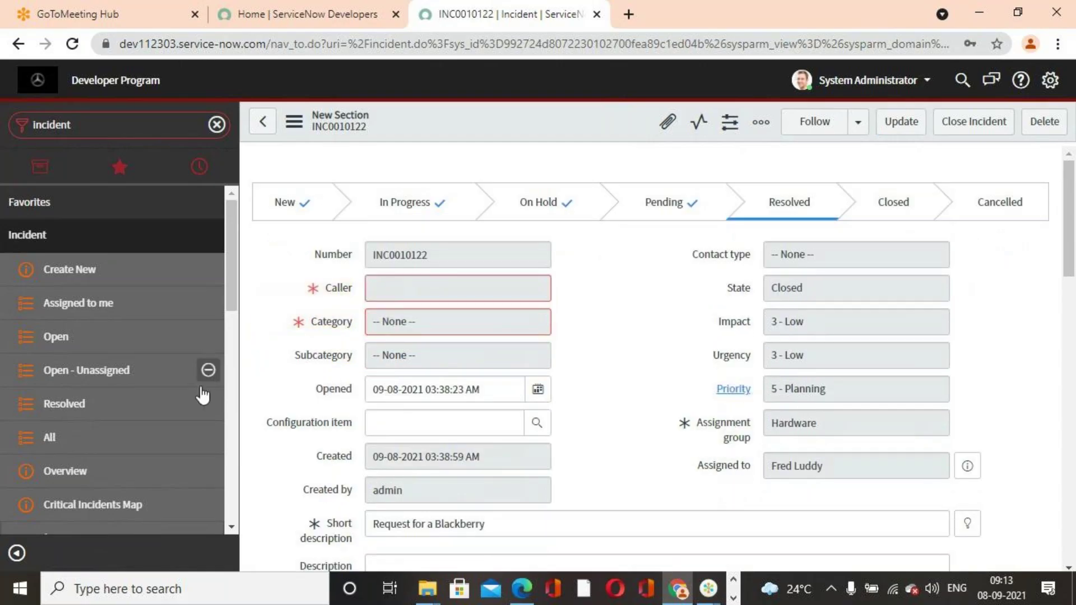
# Leave the form for the list of all incidents, reopen the "Request for a Blackberry" incident and dismiss the browser alert
pyautogui.click(108, 448)
pyautogui.click(601, 144)
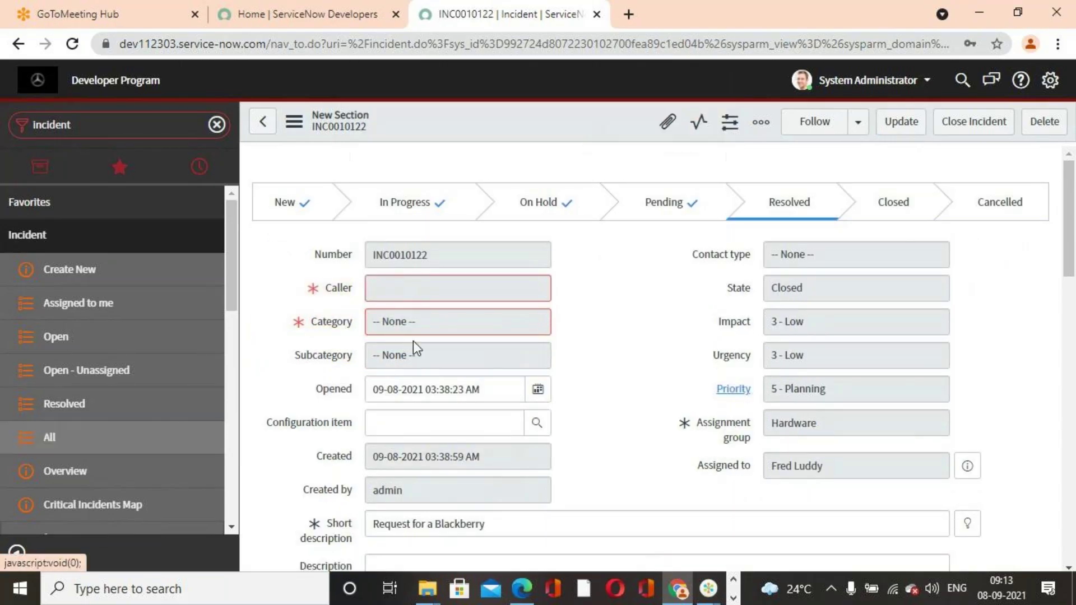
pyautogui.click(213, 436)
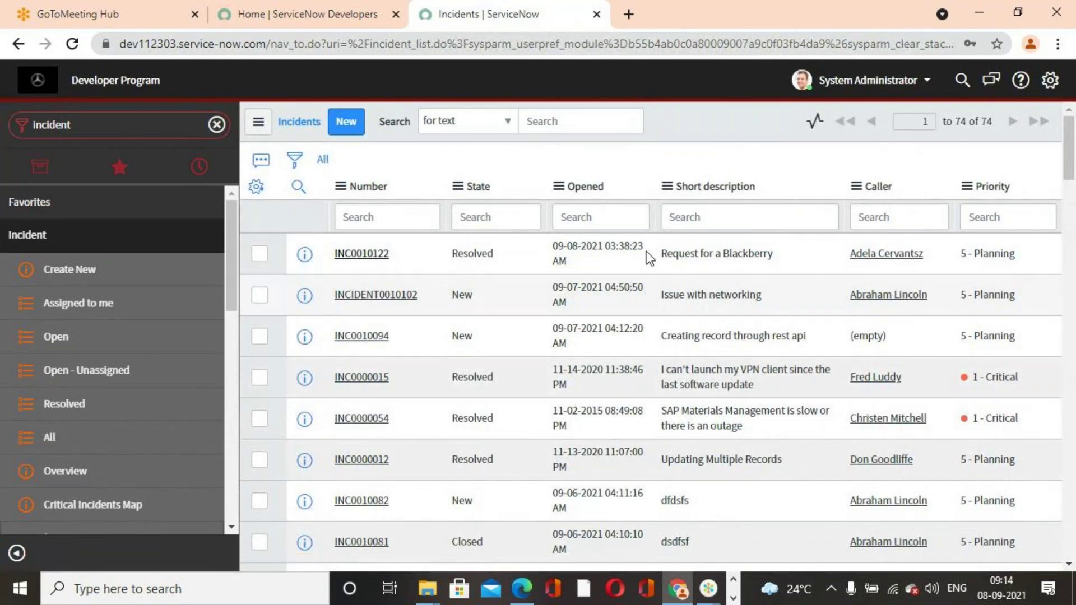
pyautogui.click(480, 266)
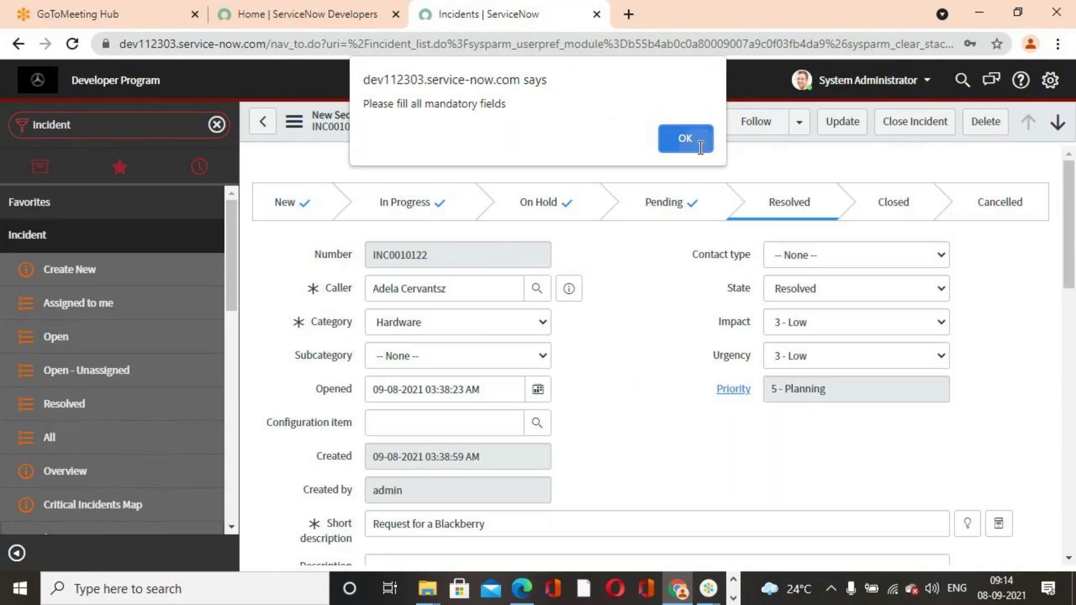
pyautogui.click(697, 144)
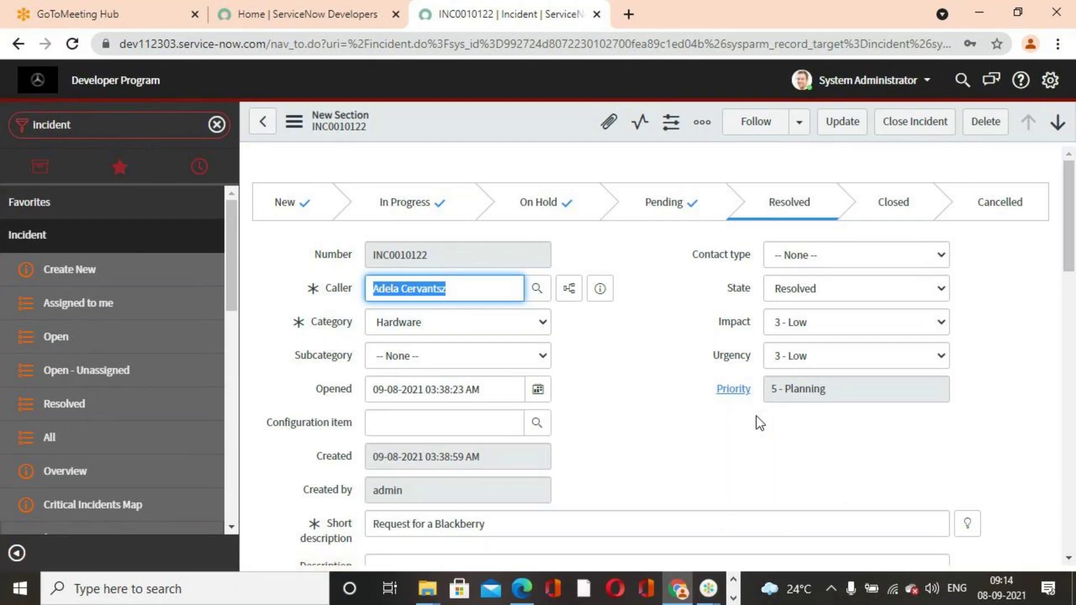
# Filter the incident's Metrics related list to show only records with the definition Incident State Duration
pyautogui.scroll(-1, 752, 431)
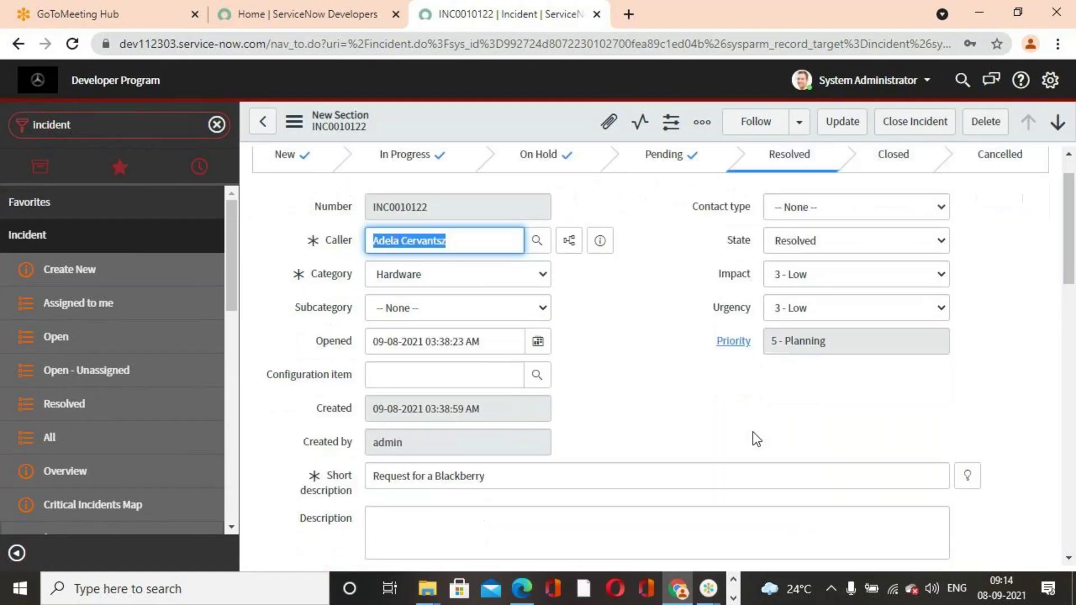
pyautogui.scroll(-12, 753, 432)
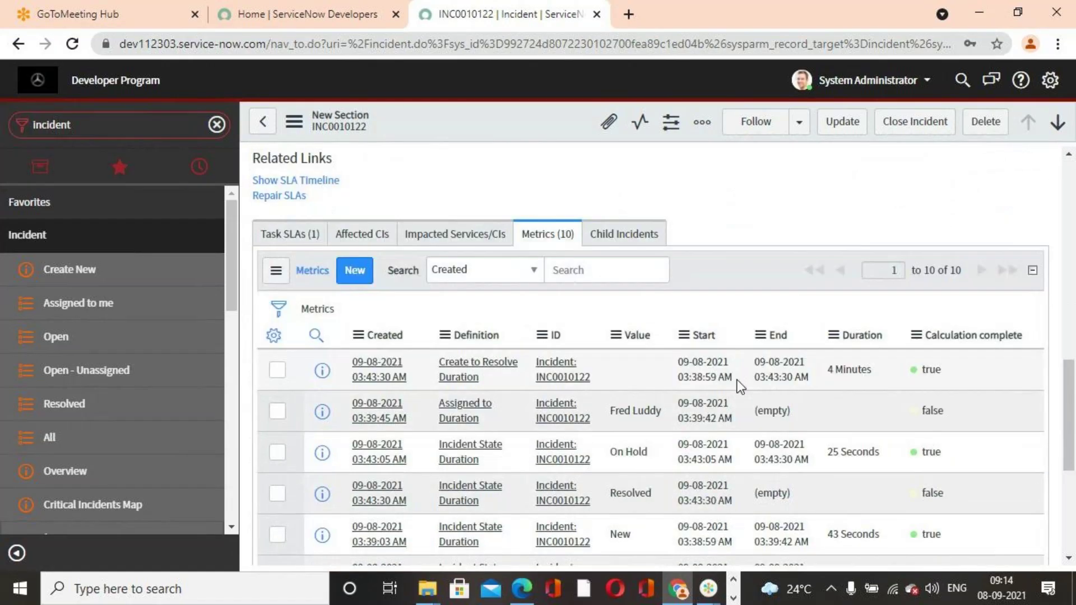
pyautogui.scroll(-3, 740, 385)
pyautogui.rightClick(455, 321)
pyautogui.click(501, 333)
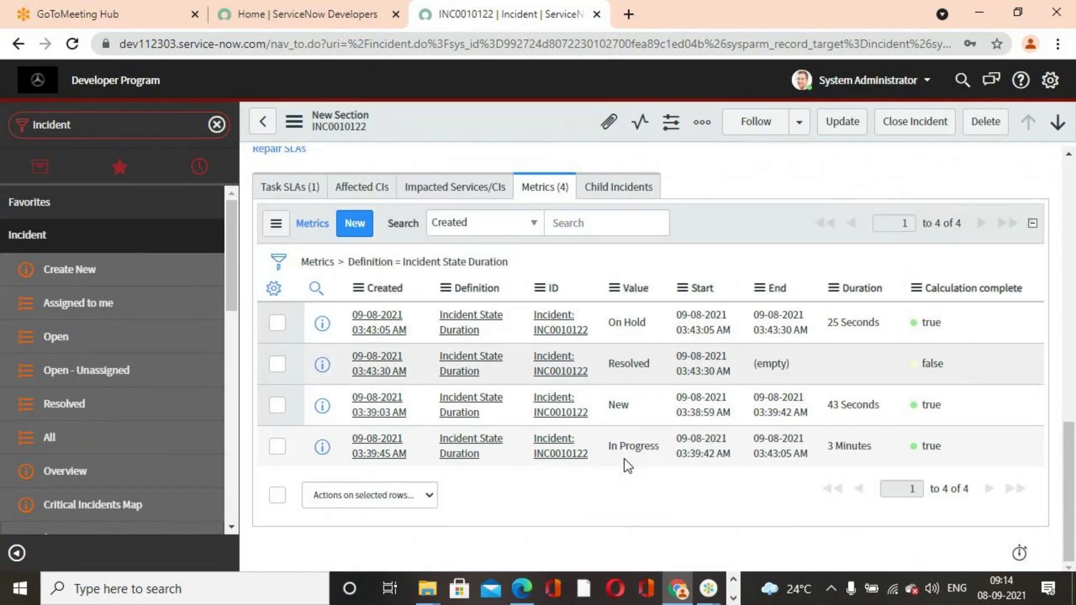
# Sort the filtered metrics by Value and finally by Start in ascending order
pyautogui.rightClick(618, 288)
pyautogui.click(655, 295)
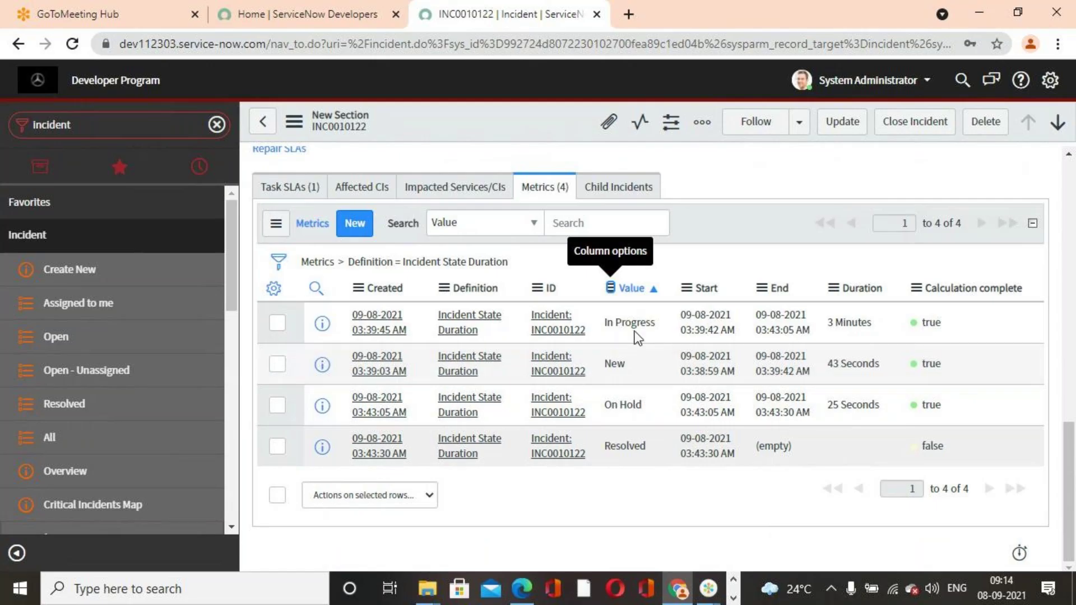
pyautogui.click(686, 288)
pyautogui.click(715, 300)
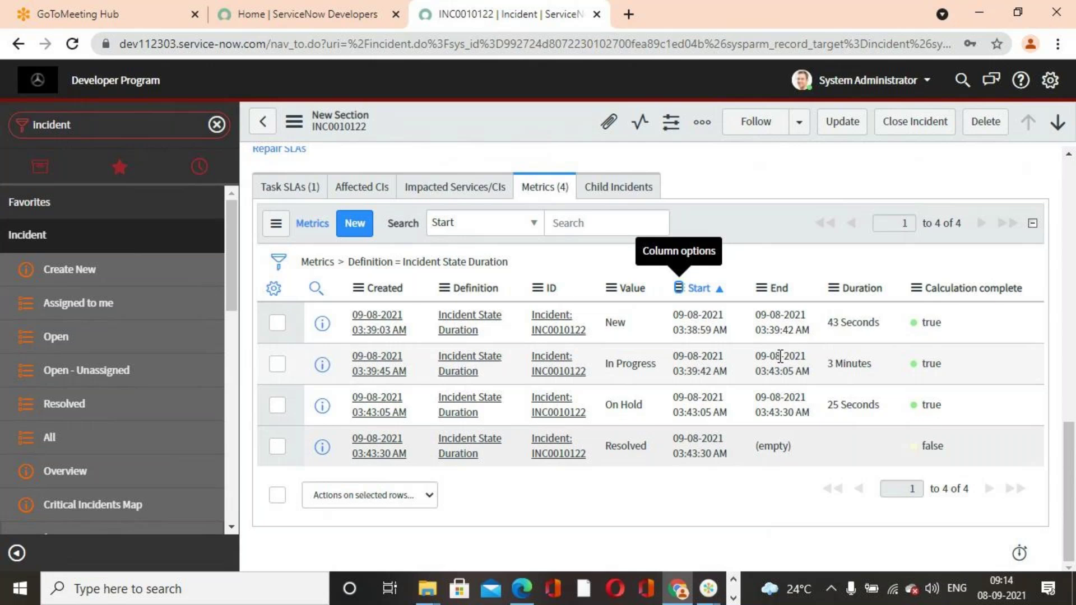
# Examine the duration recorded for each incident state and look over the rest of the incident form
pyautogui.doubleClick(831, 366)
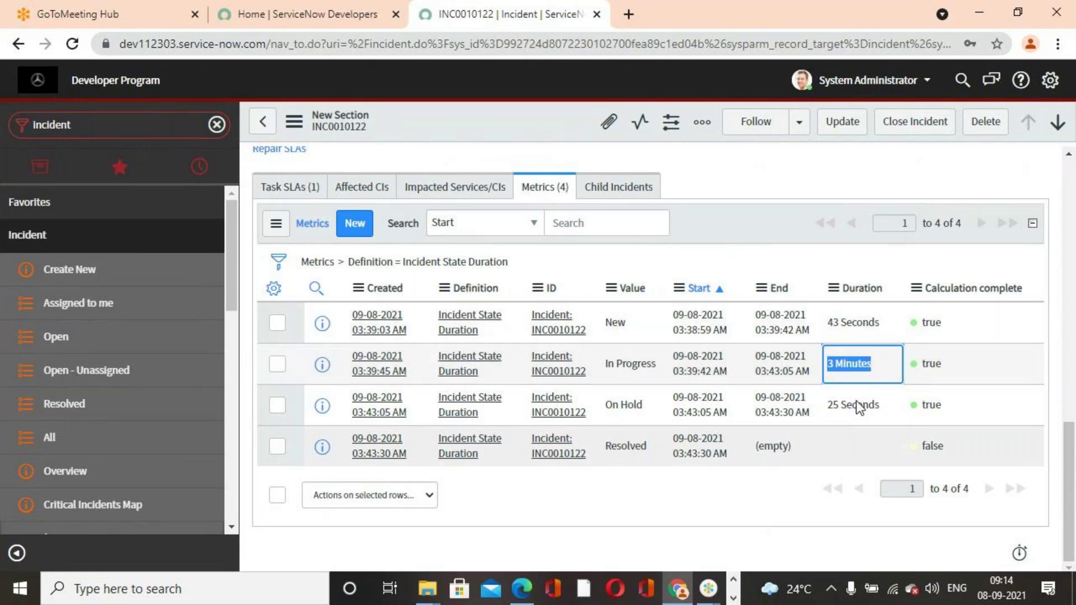
pyautogui.click(838, 460)
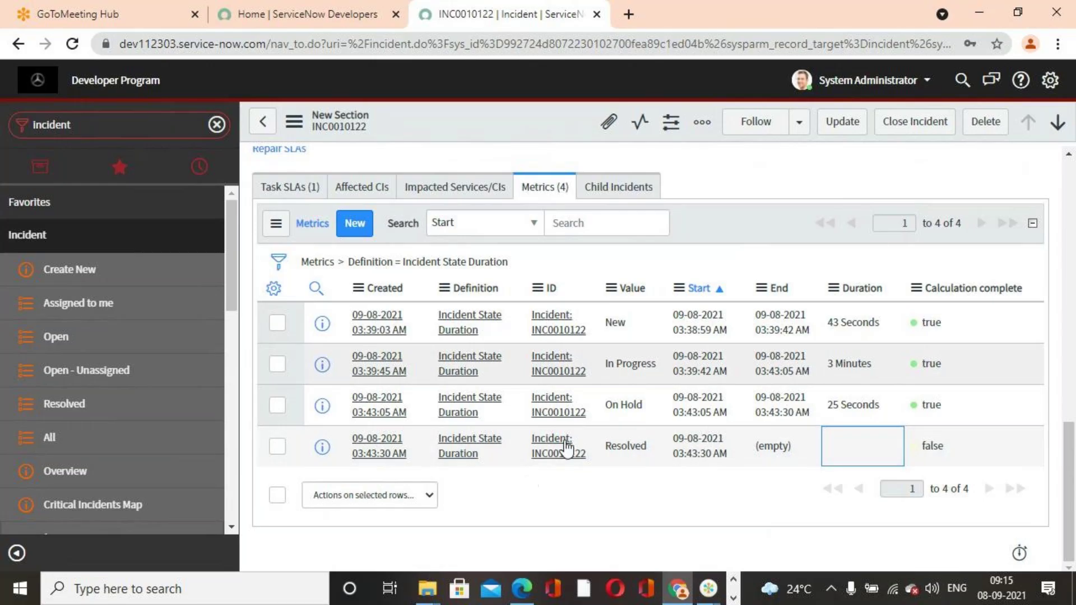
pyautogui.scroll(10, 584, 443)
pyautogui.scroll(-10, 653, 391)
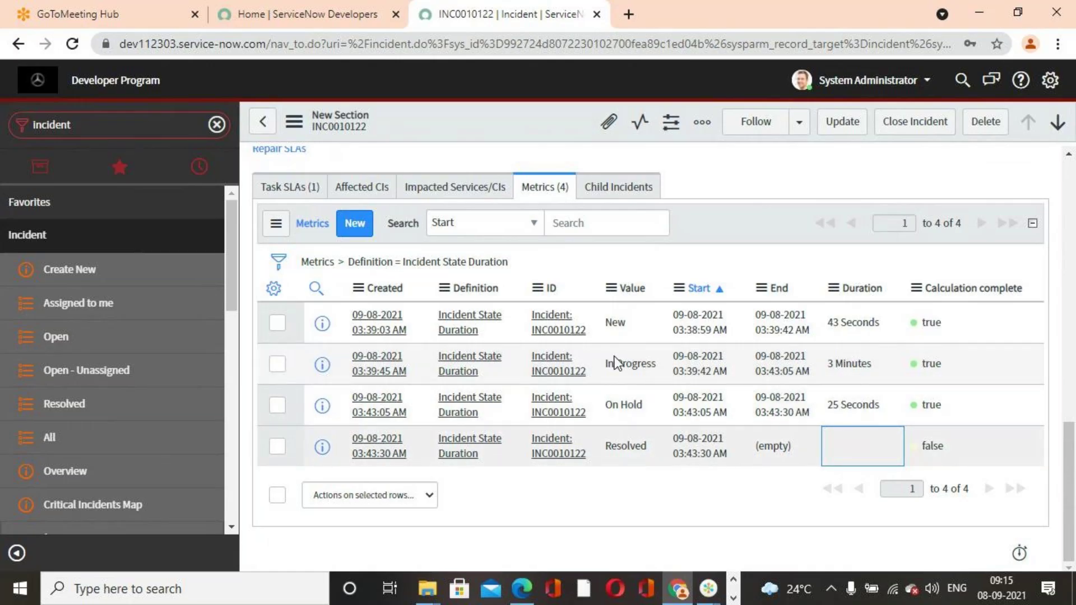
pyautogui.scroll(5, 648, 422)
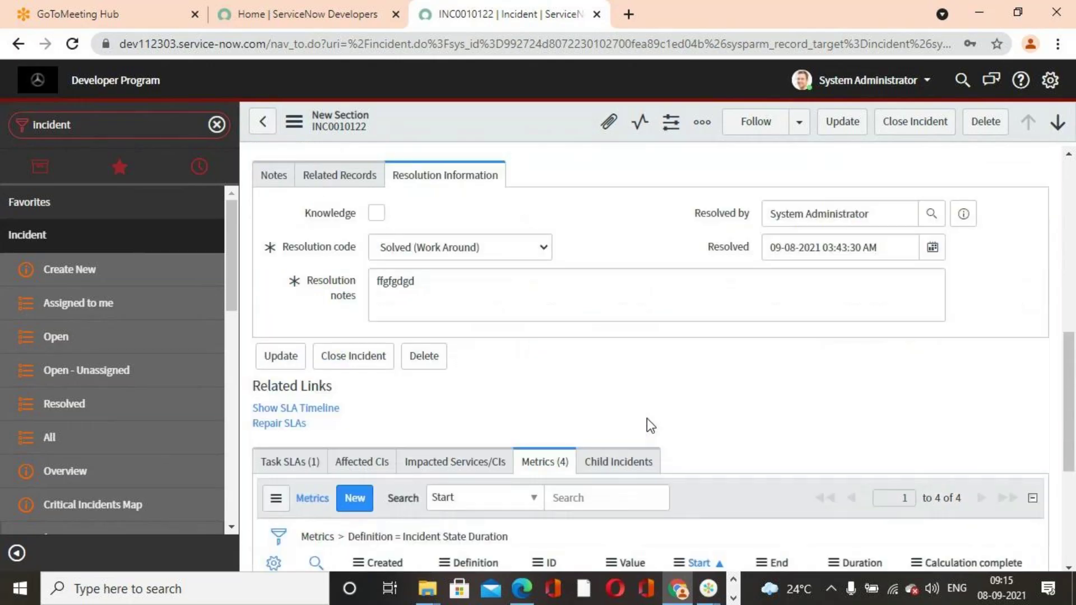
pyautogui.scroll(8, 646, 418)
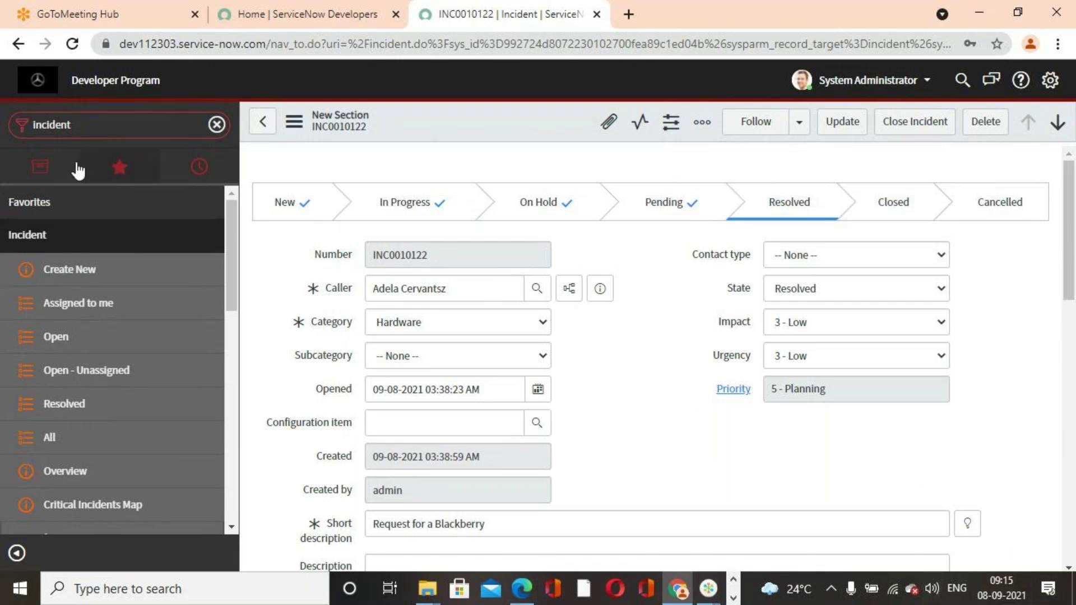
# Find "metrics" in the navigator, open the metric definitions list and filter its Table column by "incident"
pyautogui.click(94, 125)
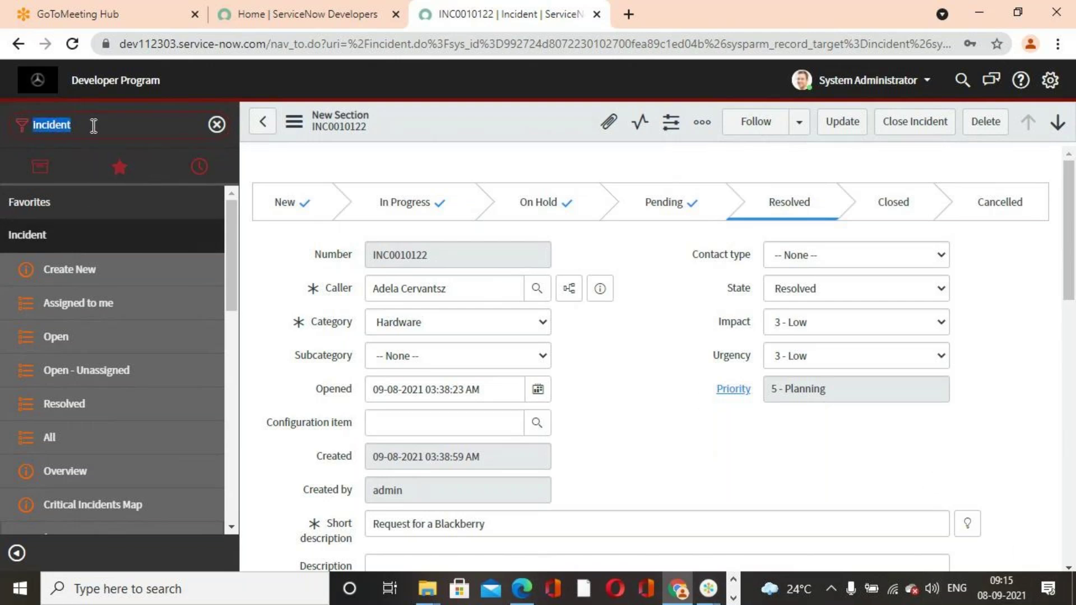
pyautogui.write('metrics')
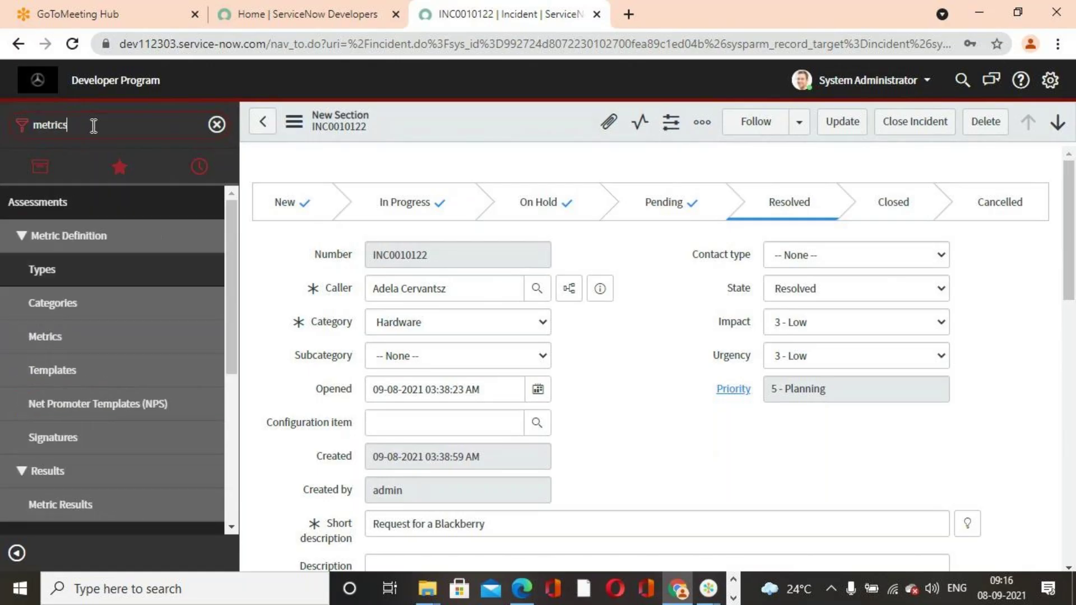
pyautogui.click(66, 345)
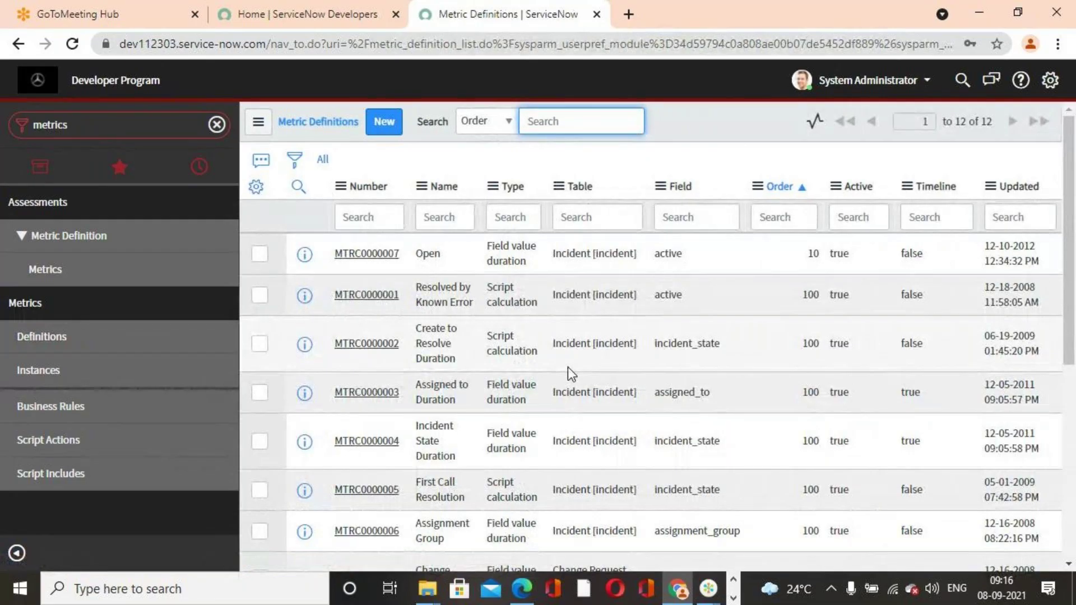
pyautogui.click(588, 217)
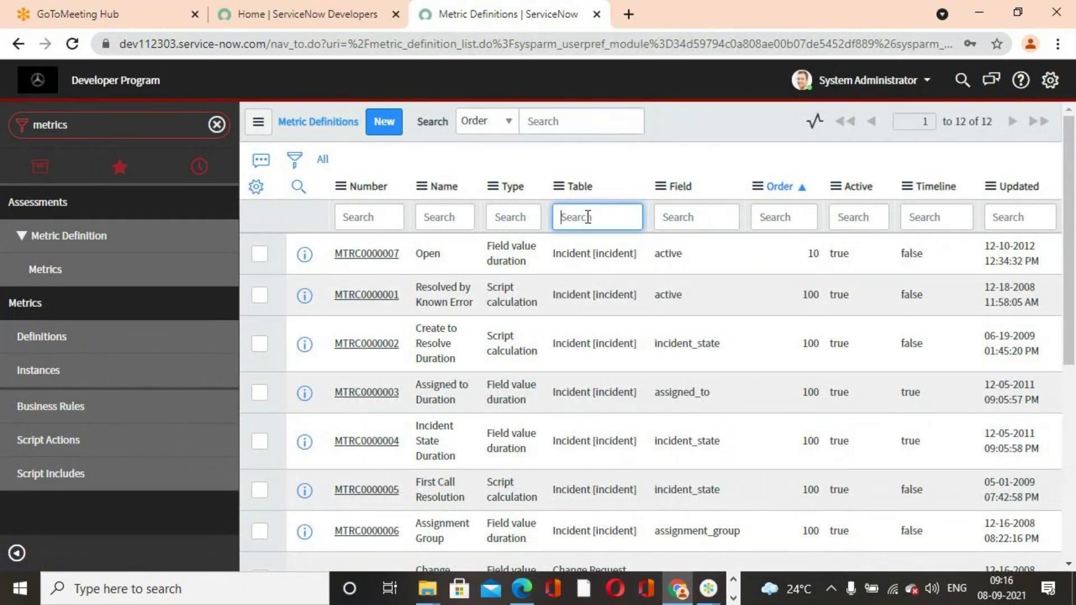
pyautogui.write('incident')
pyautogui.press('Return')
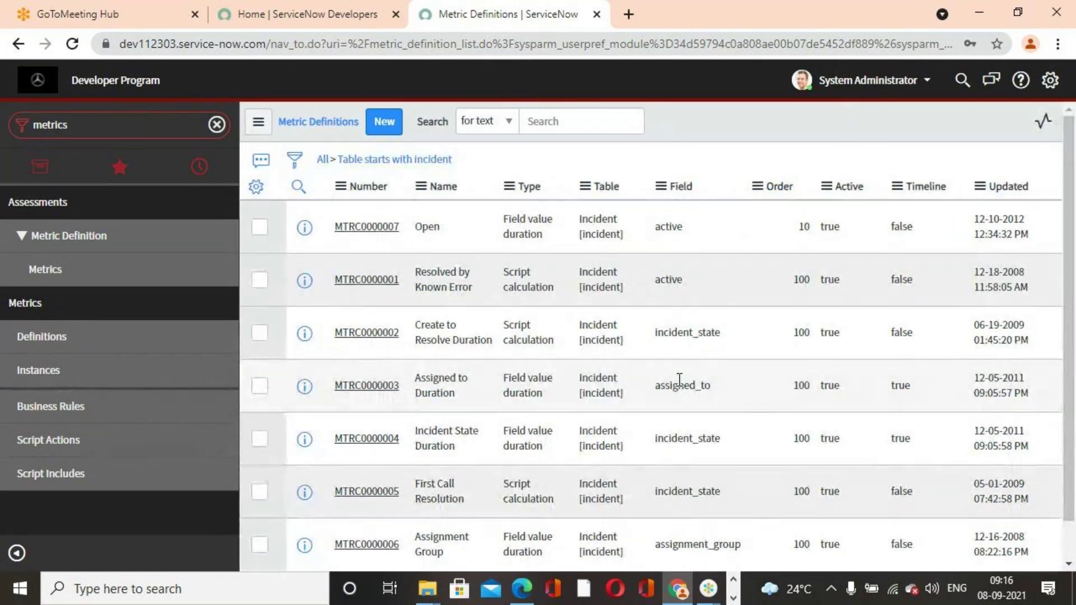
# Open the Incident State Duration metric definition from the filtered list
pyautogui.scroll(-3, 460, 442)
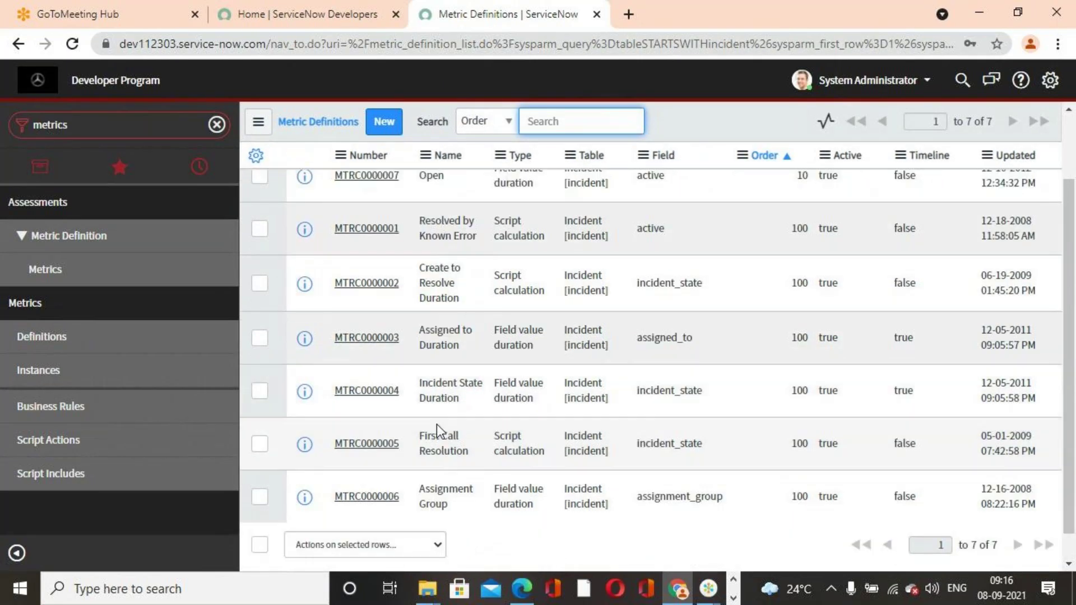
pyautogui.click(374, 396)
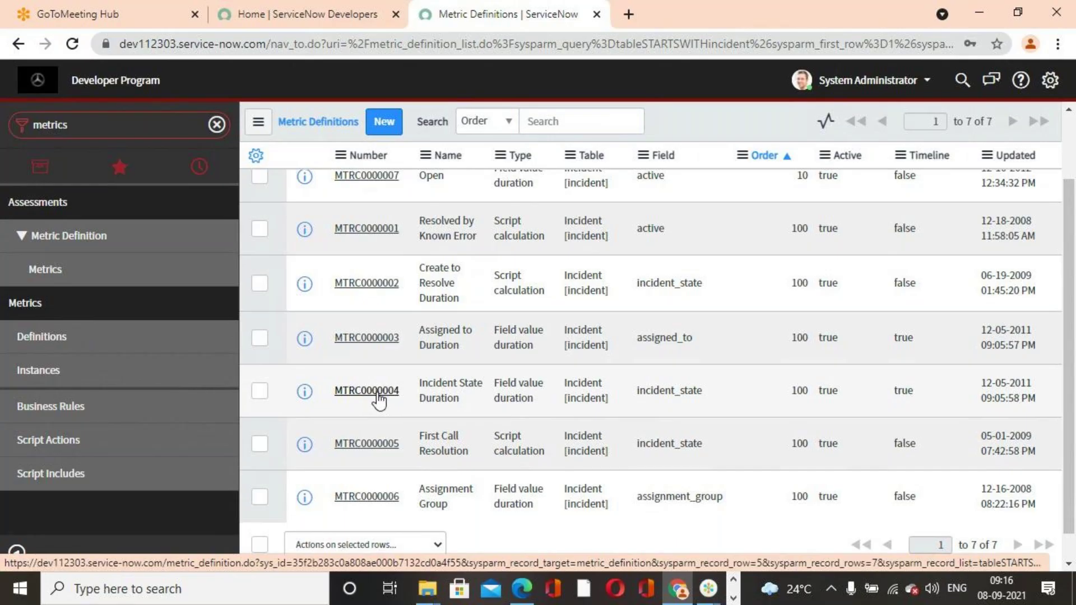
pyautogui.click(377, 395)
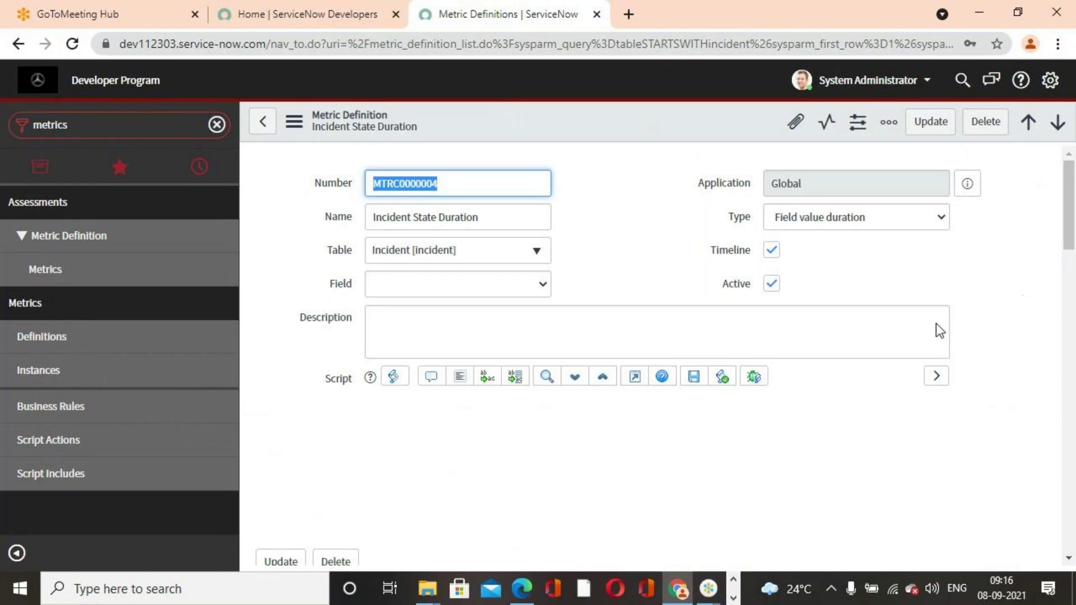
# Examine the Incident State Duration definition's table, field, type and script settings and its related metric records
pyautogui.scroll(-9, 904, 409)
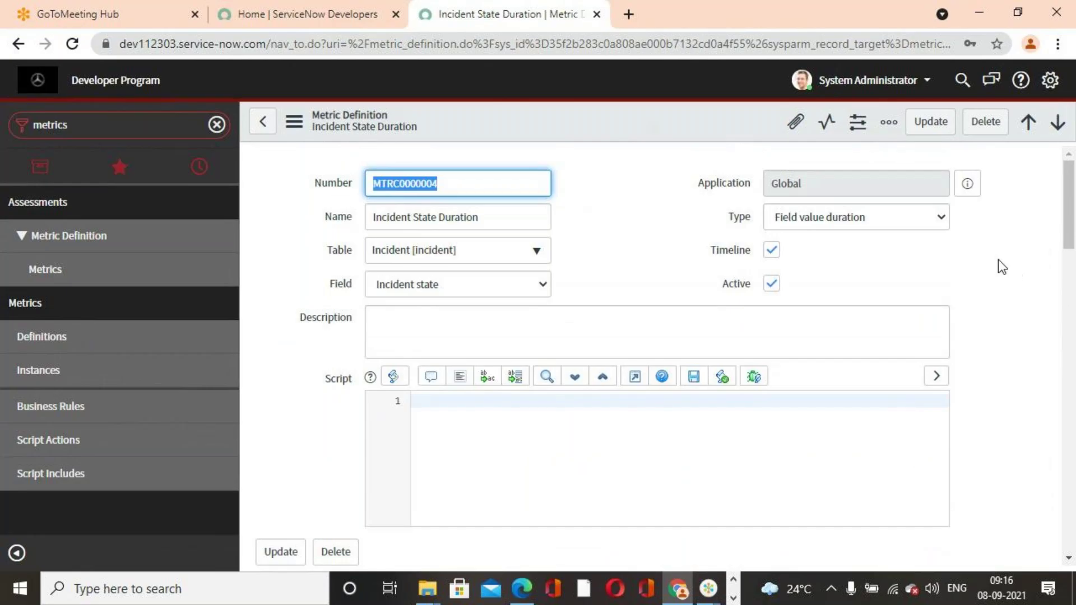
pyautogui.scroll(-2, 671, 318)
pyautogui.scroll(-3, 670, 318)
pyautogui.scroll(5, 668, 322)
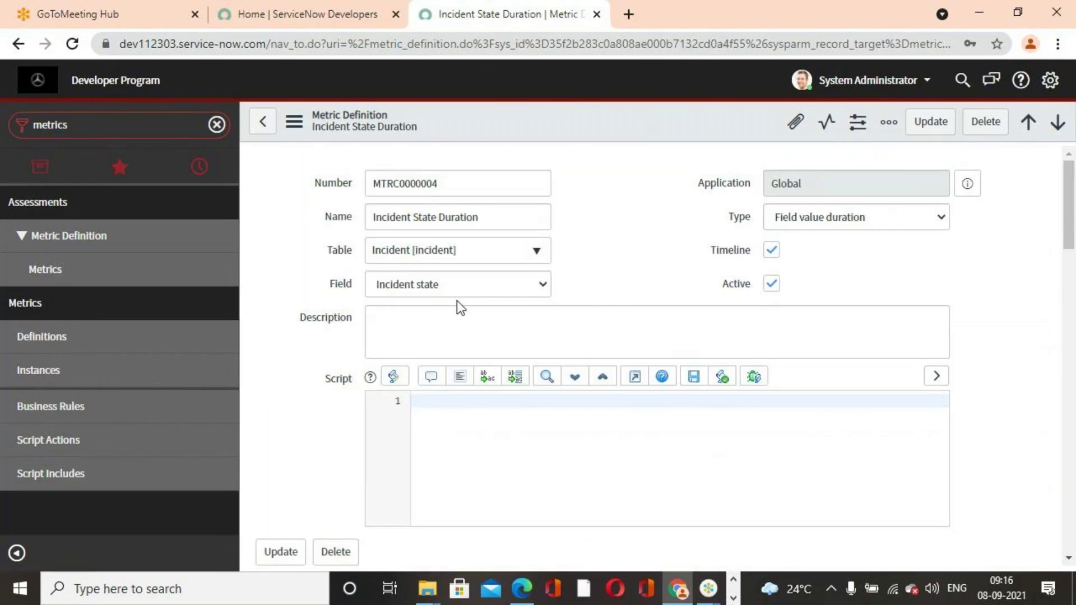
pyautogui.scroll(-4, 670, 408)
pyautogui.scroll(-5, 675, 416)
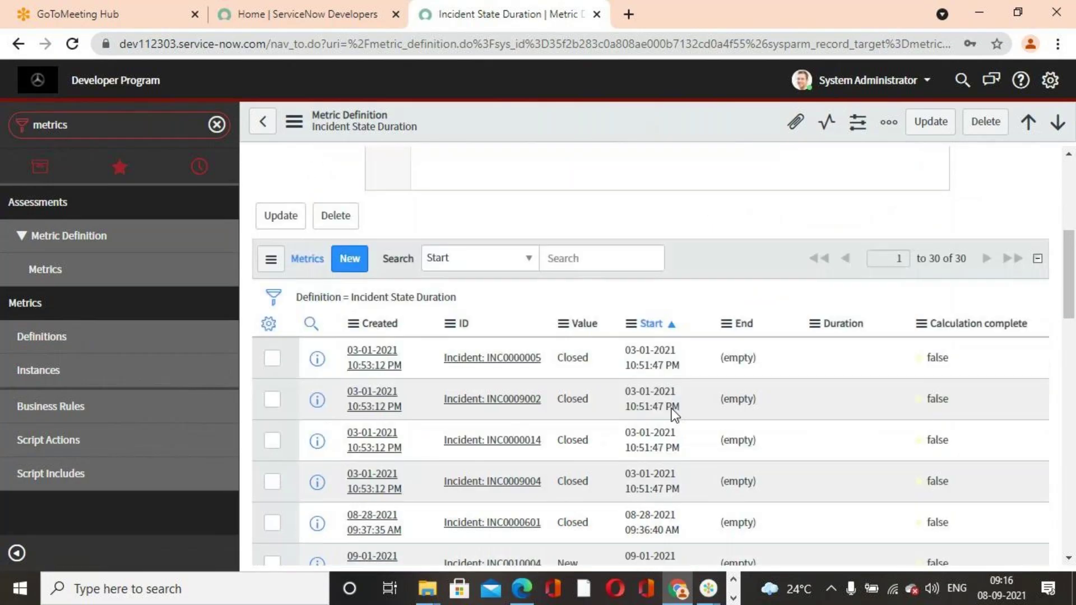
pyautogui.scroll(-3, 674, 416)
pyautogui.scroll(-2, 674, 418)
pyautogui.scroll(10, 560, 336)
# Start a new metric definition from the Metric Definitions list and name it "Assigned To time calculation"
pyautogui.click(262, 122)
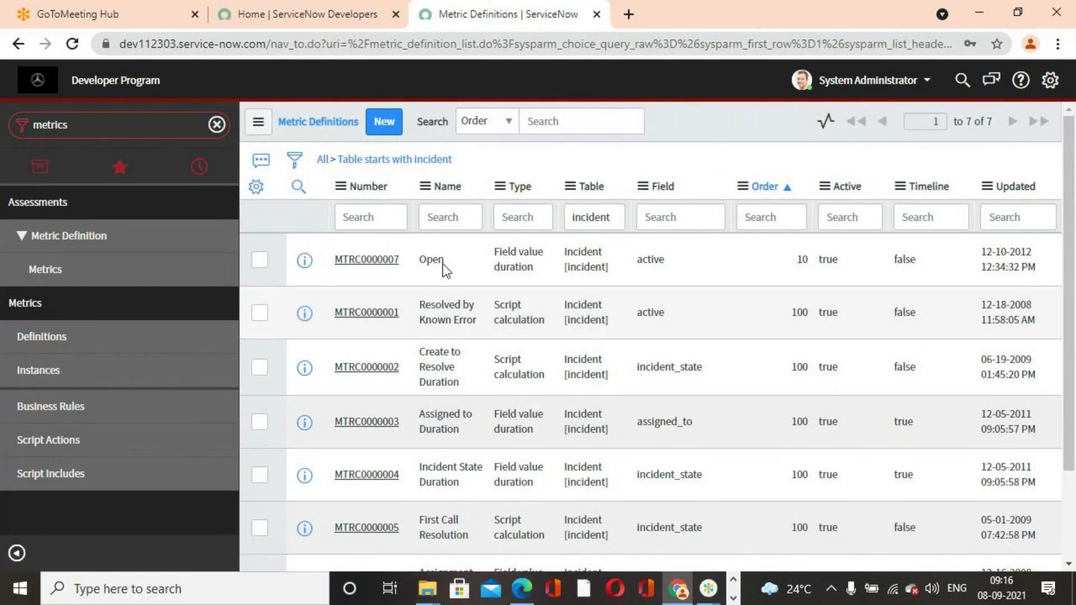
pyautogui.click(385, 122)
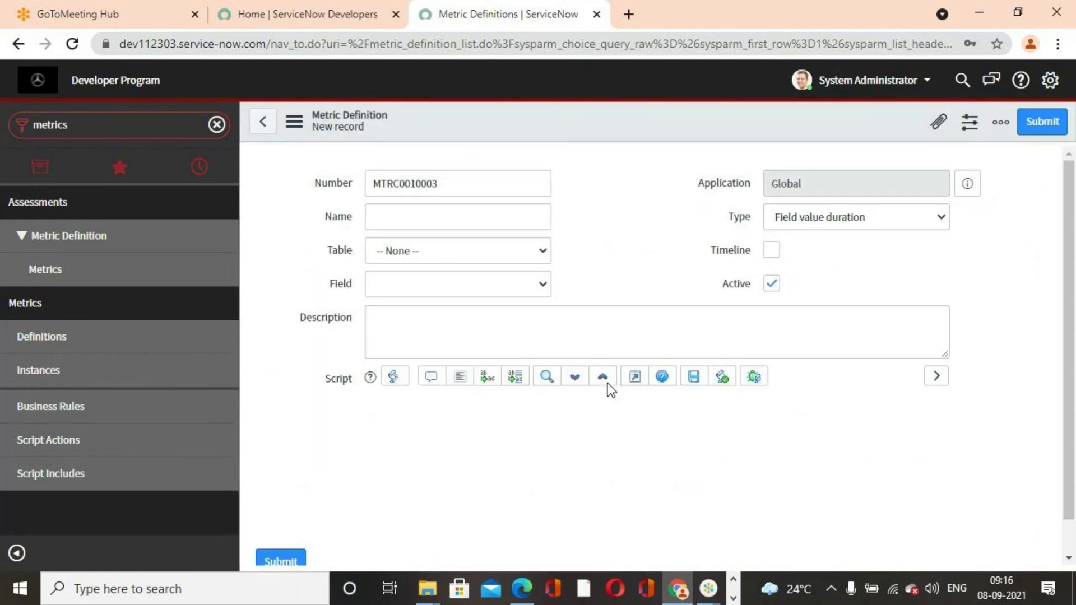
pyautogui.click(594, 247)
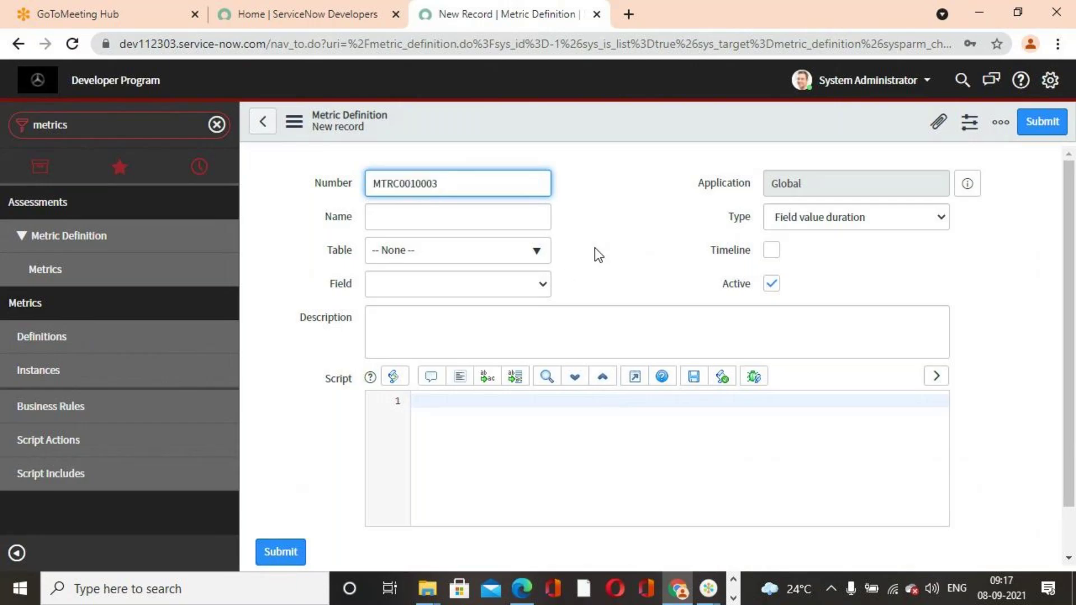
pyautogui.click(500, 221)
pyautogui.write('ign')
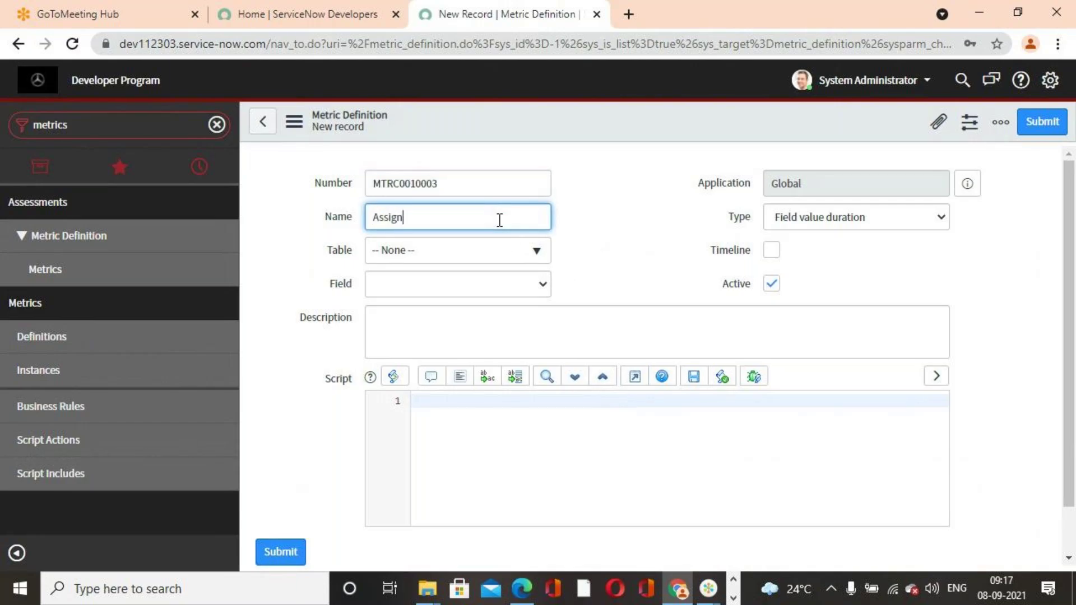
pyautogui.write('ed To Me')
pyautogui.write('Ca')
pyautogui.write('me')
pyautogui.click(649, 243)
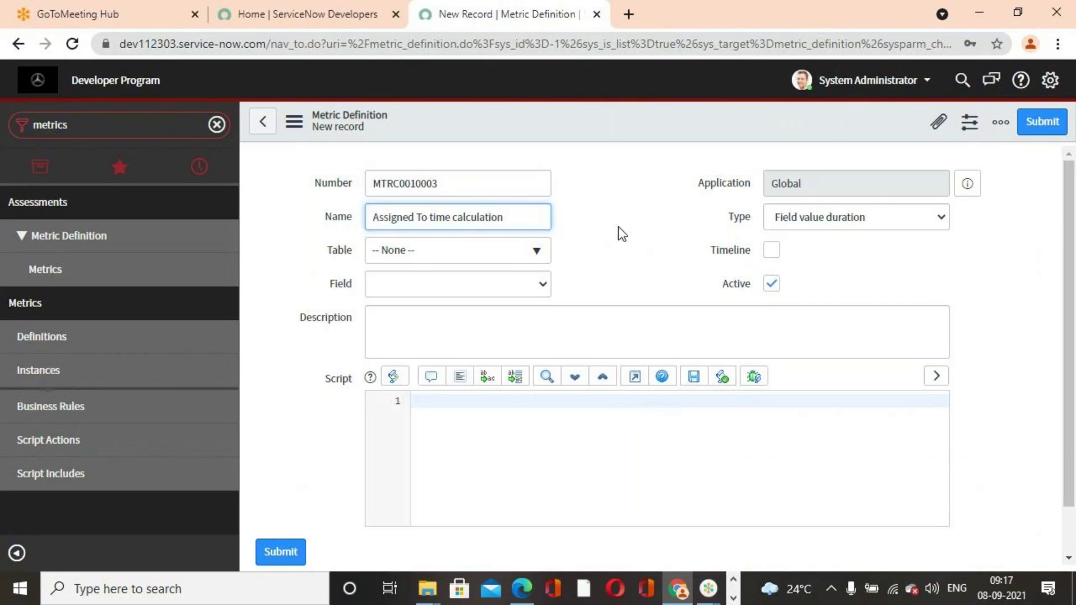
# Set the new metric definition's table to Incident [incident] and its field to Assigned to
pyautogui.click(539, 252)
pyautogui.write('incident')
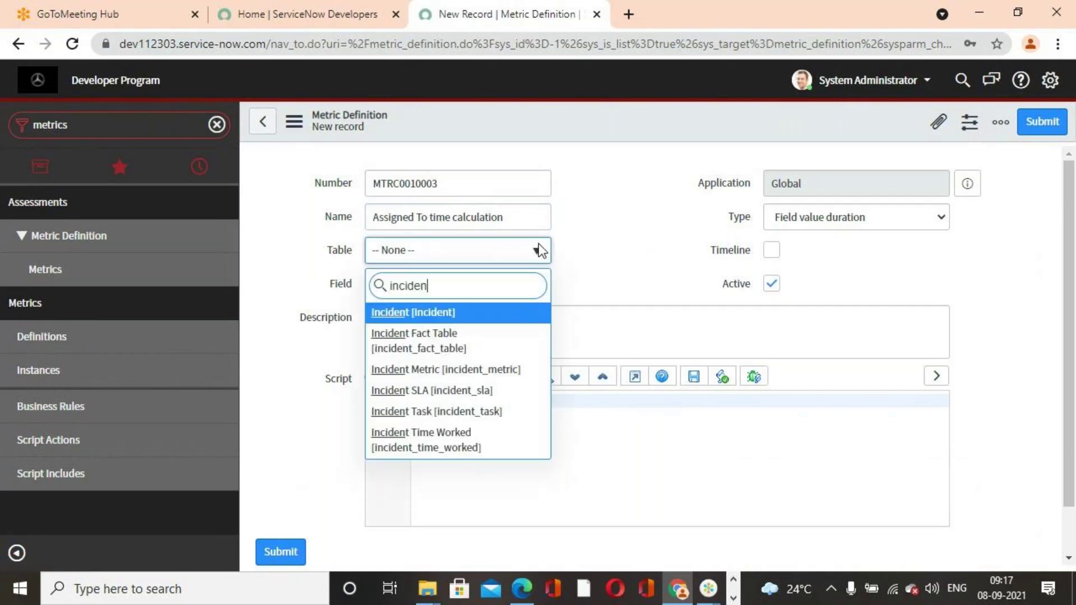
pyautogui.click(437, 314)
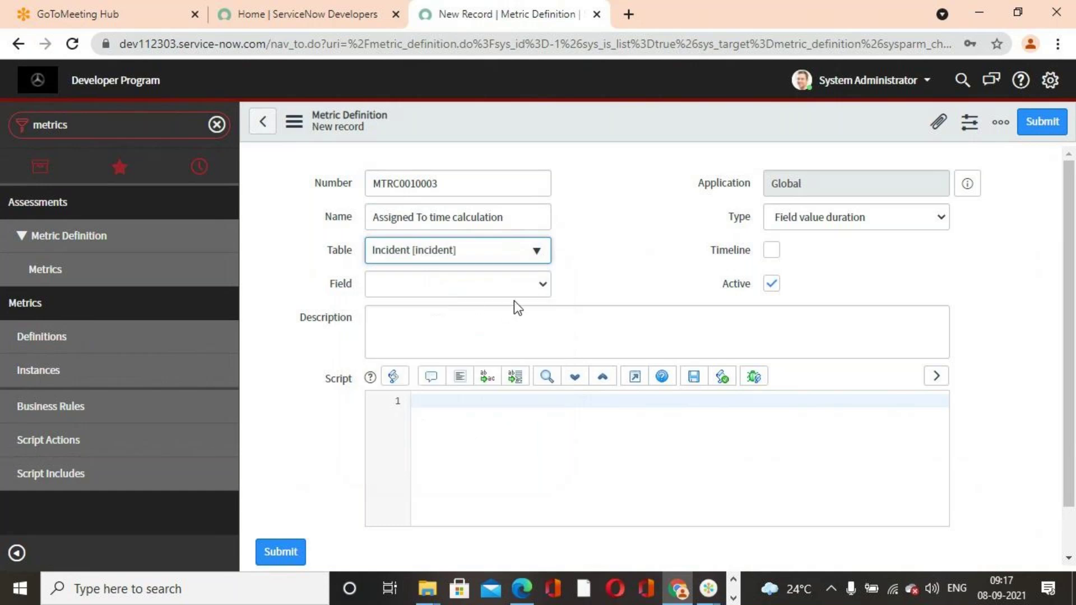
pyautogui.click(539, 286)
pyautogui.write('as')
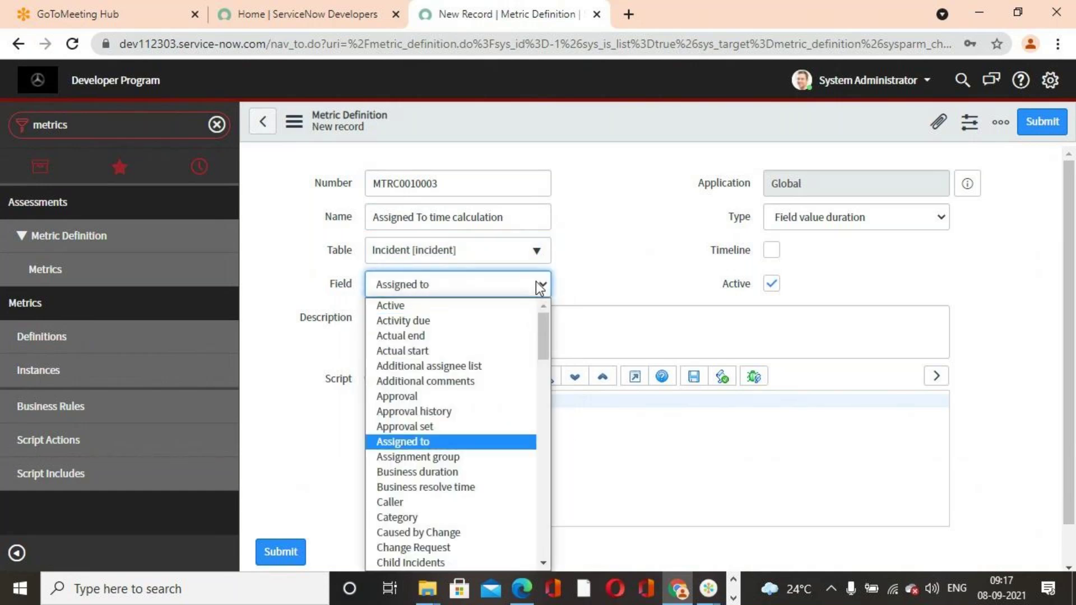
pyautogui.click(422, 443)
# Enable Timeline for the metric definition and submit the record
pyautogui.click(771, 253)
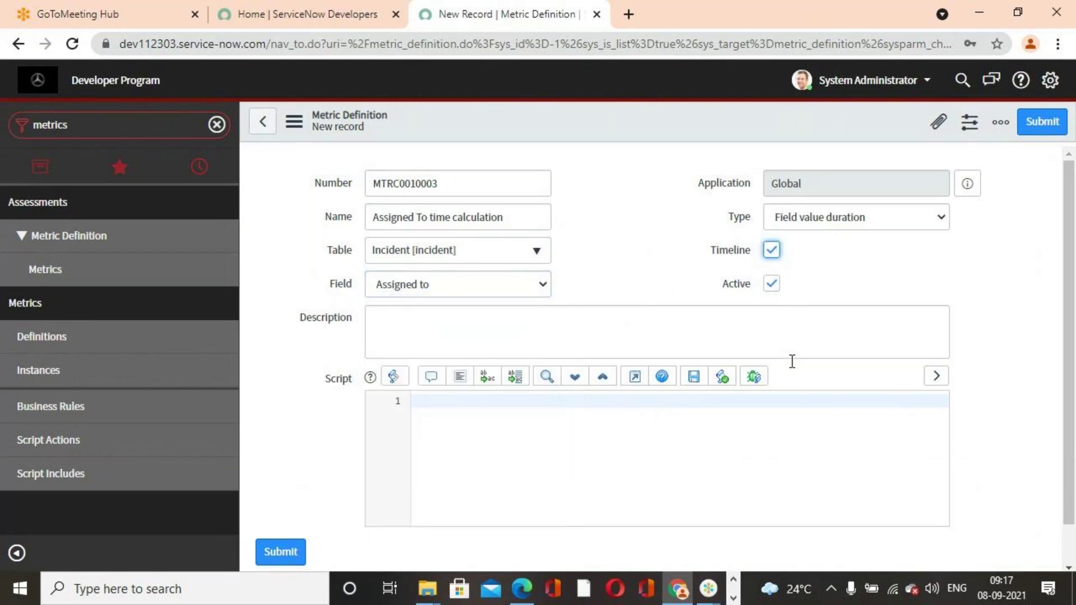
pyautogui.scroll(-1, 795, 384)
pyautogui.scroll(1, 795, 385)
pyautogui.click(1042, 125)
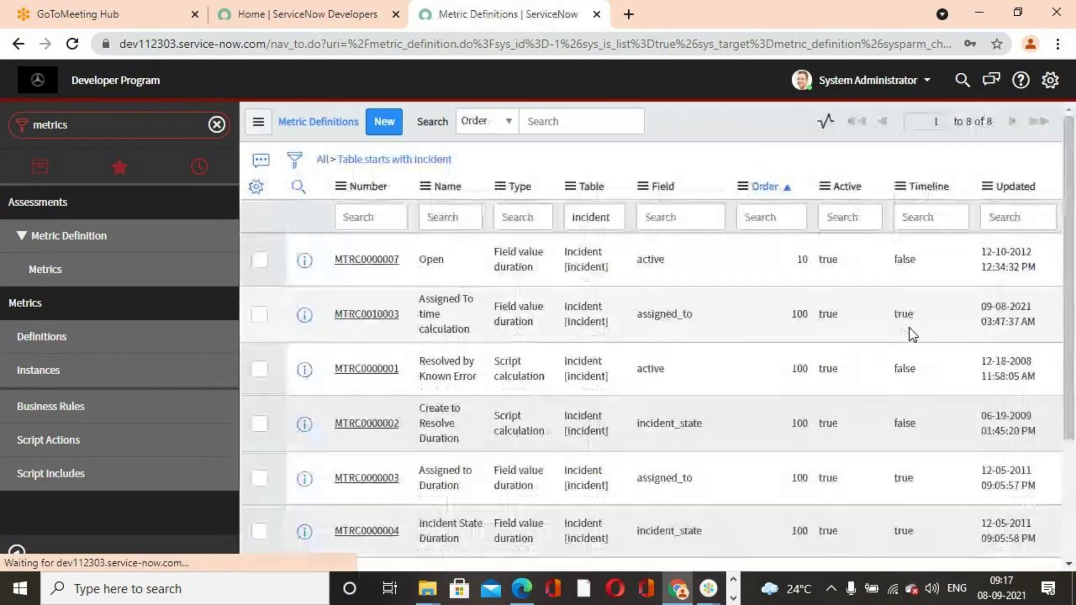
# Find "Incident" in the navigator, open a new incident form and dismiss the mandatory-fields alert
pyautogui.click(76, 131)
pyautogui.write('Incident')
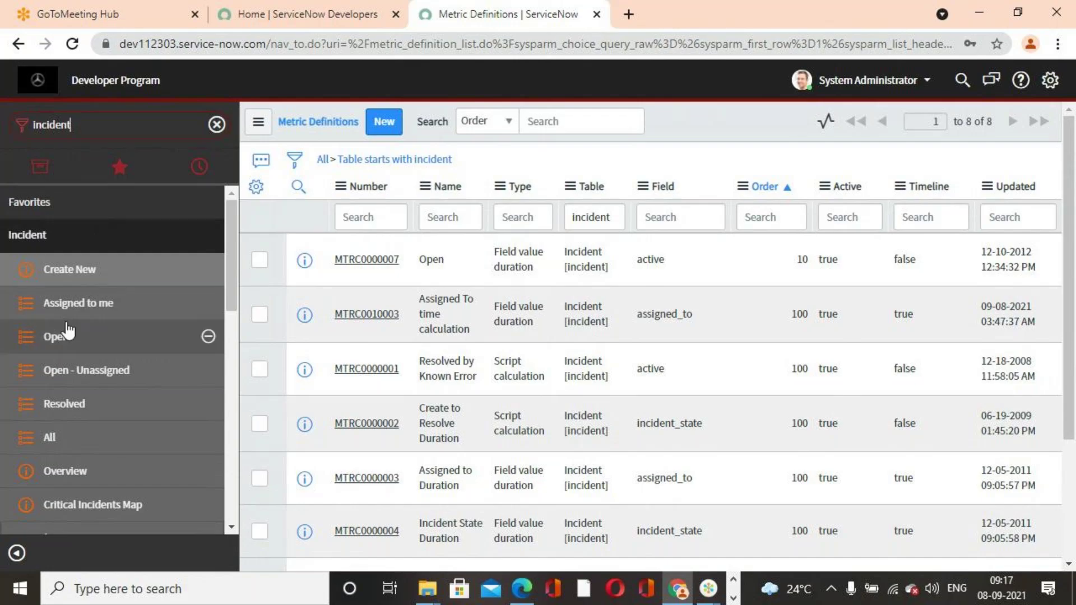
pyautogui.click(99, 429)
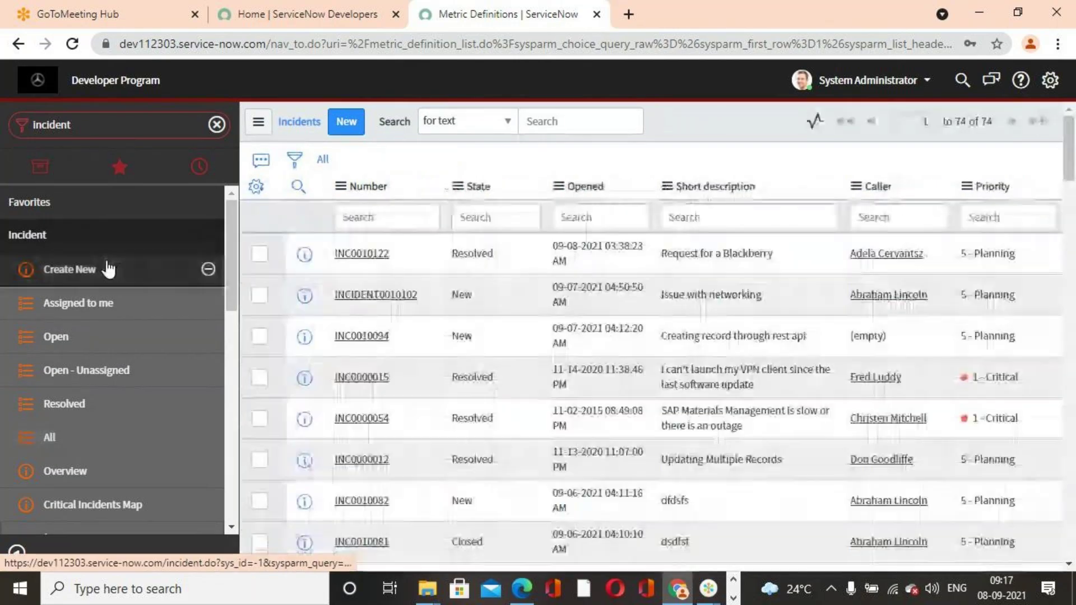
pyautogui.click(70, 269)
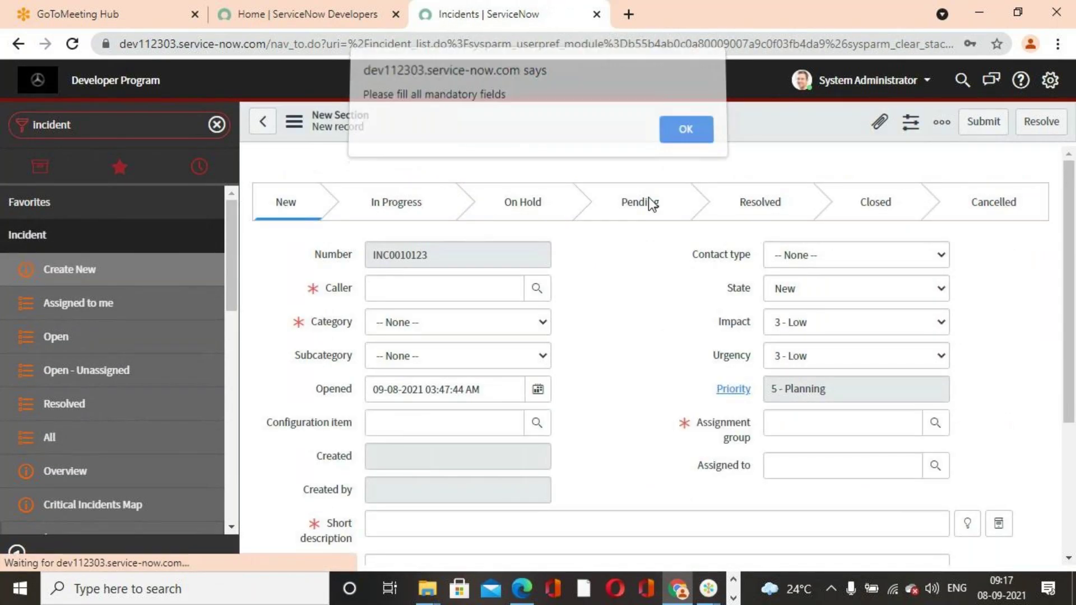
pyautogui.click(679, 144)
# Choose the second listed user as the incident's caller and set category Software with subcategory Email
pyautogui.click(536, 288)
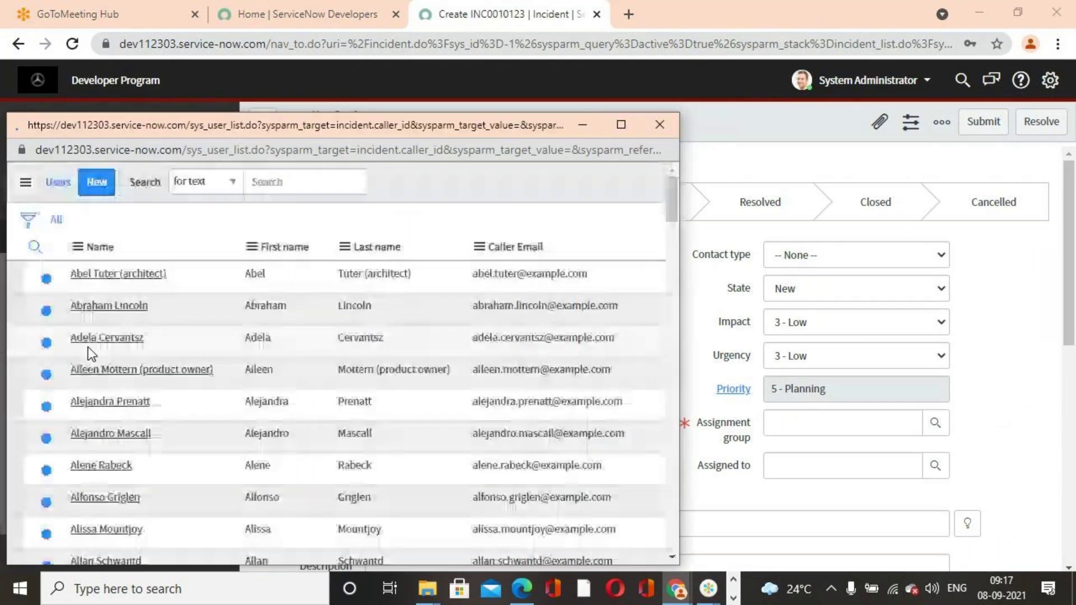
pyautogui.click(89, 343)
pyautogui.click(480, 329)
pyautogui.click(493, 372)
pyautogui.click(506, 365)
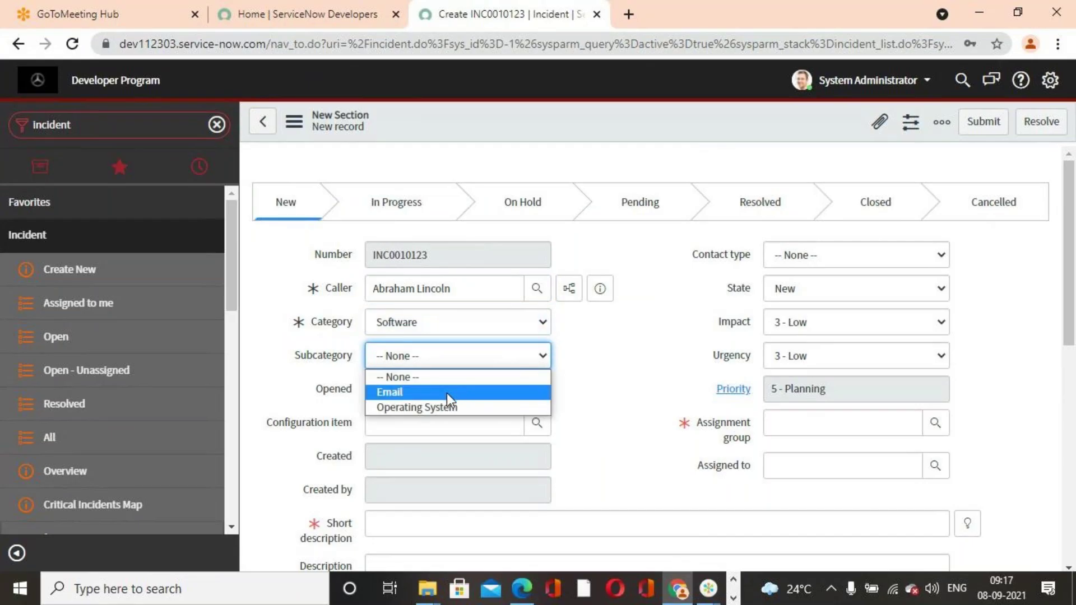
pyautogui.click(446, 392)
# Fill the incident's short description with the suggested text "New employee hire"
pyautogui.scroll(-2, 816, 416)
pyautogui.scroll(-1, 815, 416)
pyautogui.click(593, 365)
pyautogui.click(965, 359)
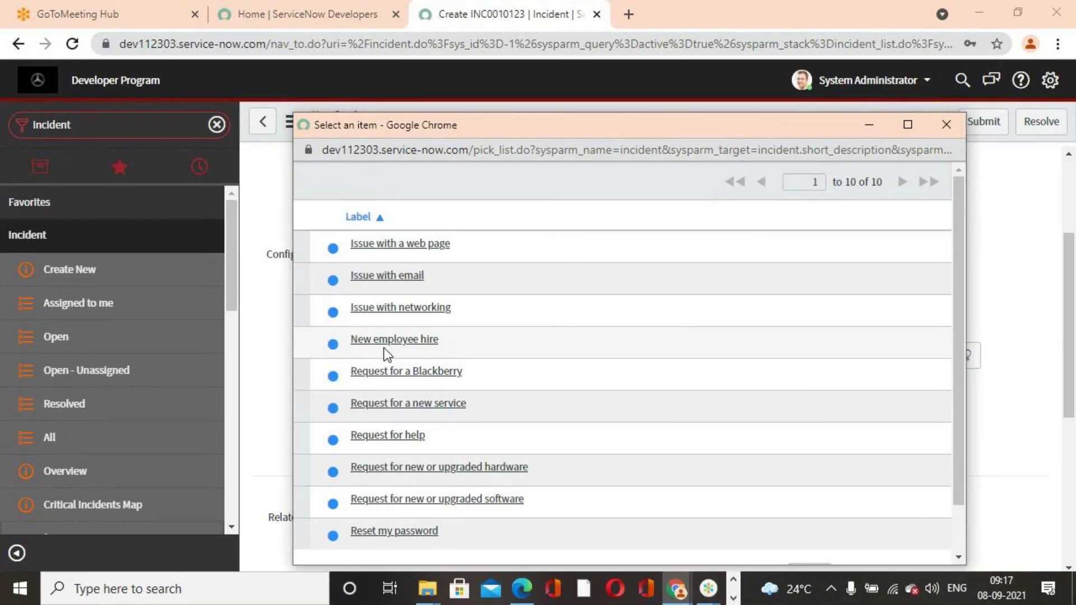
pyautogui.click(394, 340)
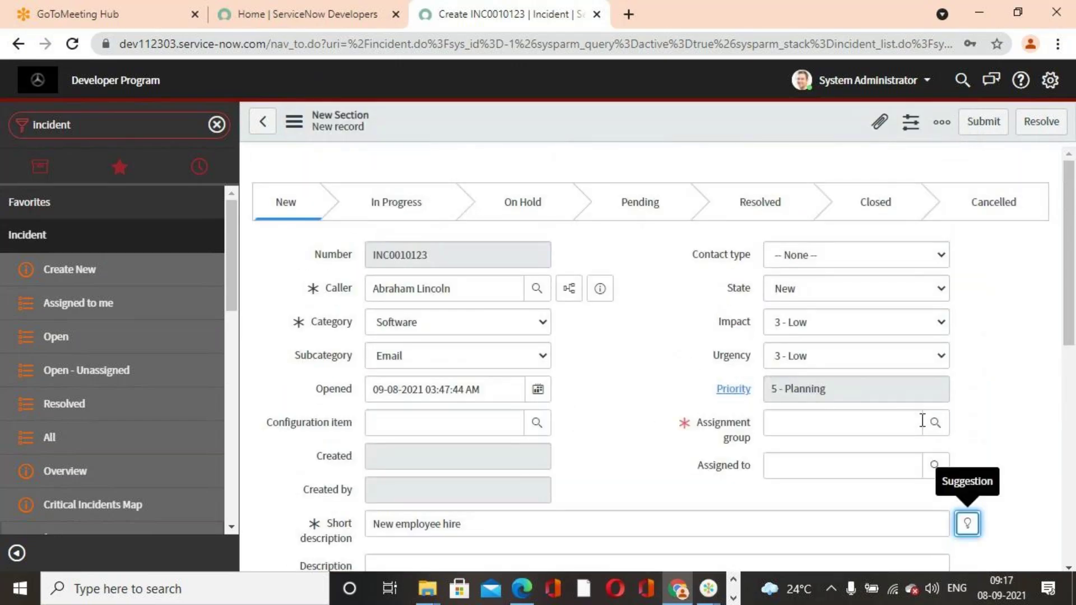
# Set the assignment group to Hardware, save the incident without leaving the form and dismiss the alert
pyautogui.click(935, 422)
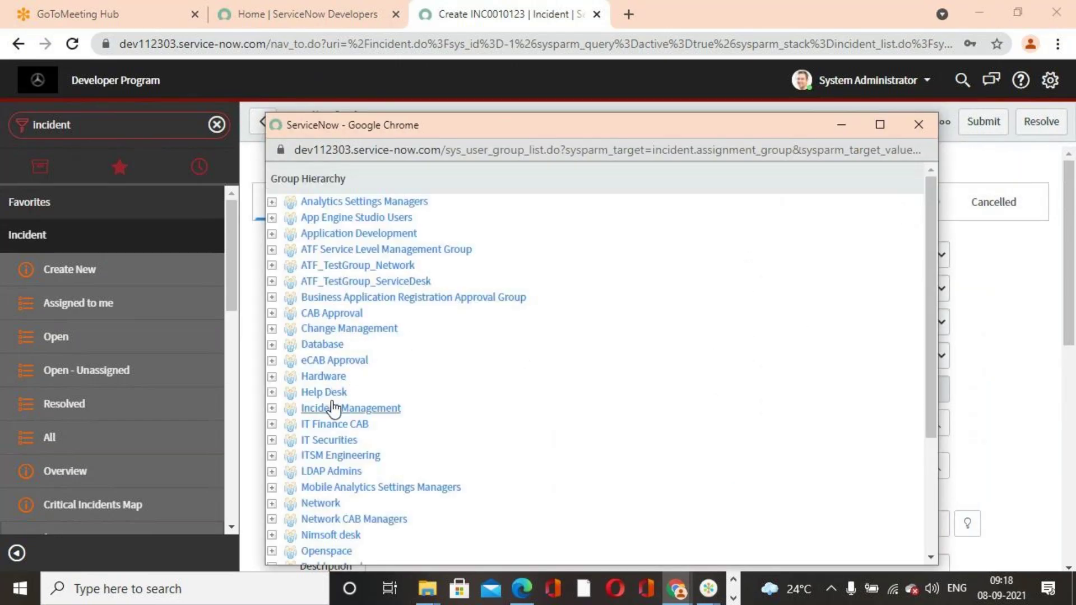
pyautogui.click(325, 377)
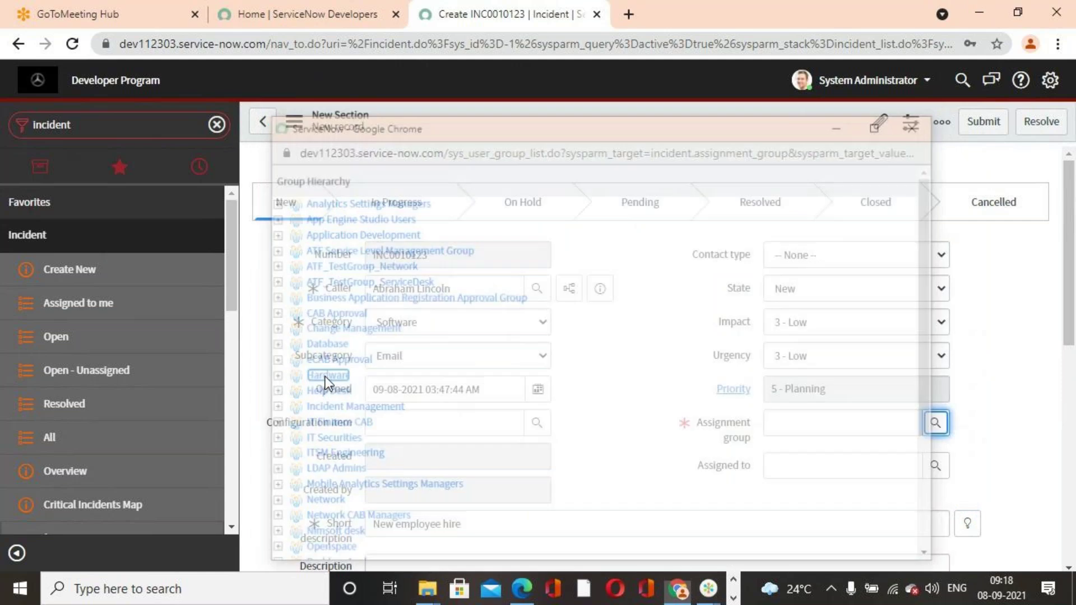
pyautogui.rightClick(579, 127)
pyautogui.click(585, 136)
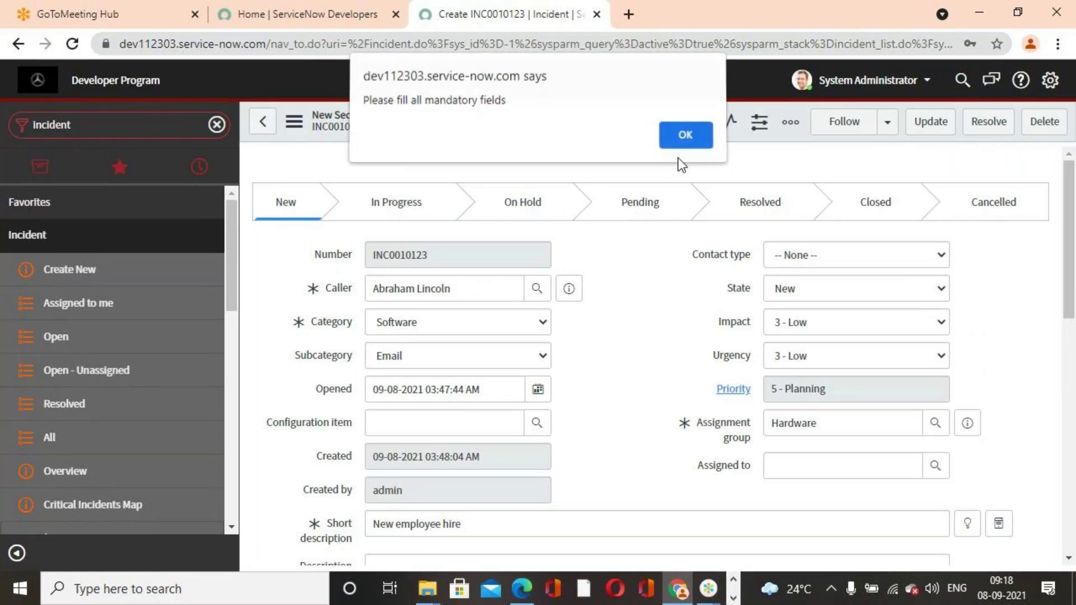
pyautogui.click(685, 136)
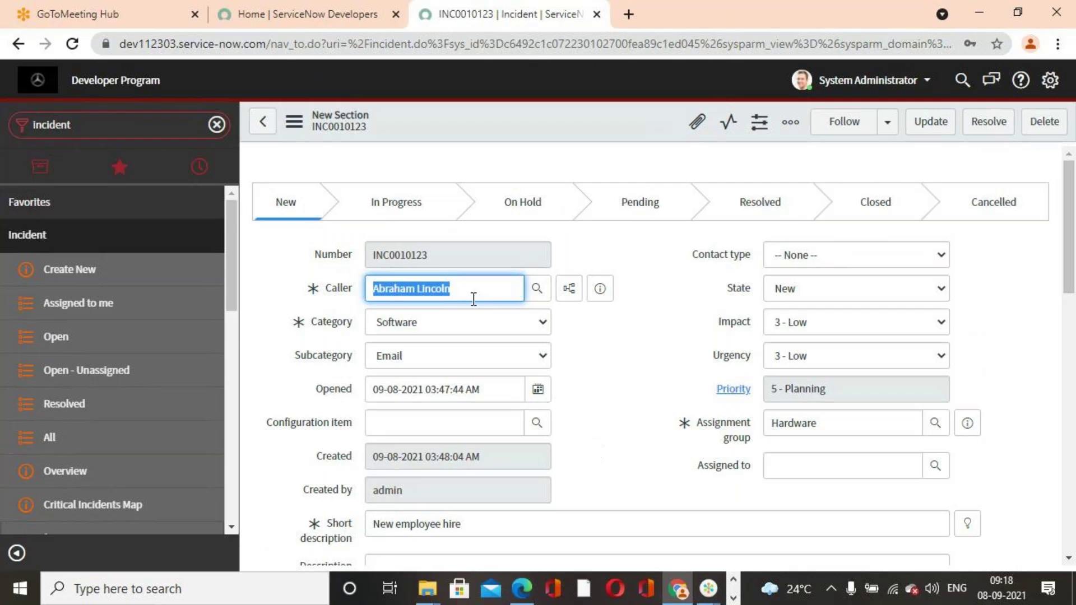
# Save the incident again and review the definitions recorded in its Metrics related list
pyautogui.rightClick(560, 122)
pyautogui.click(593, 136)
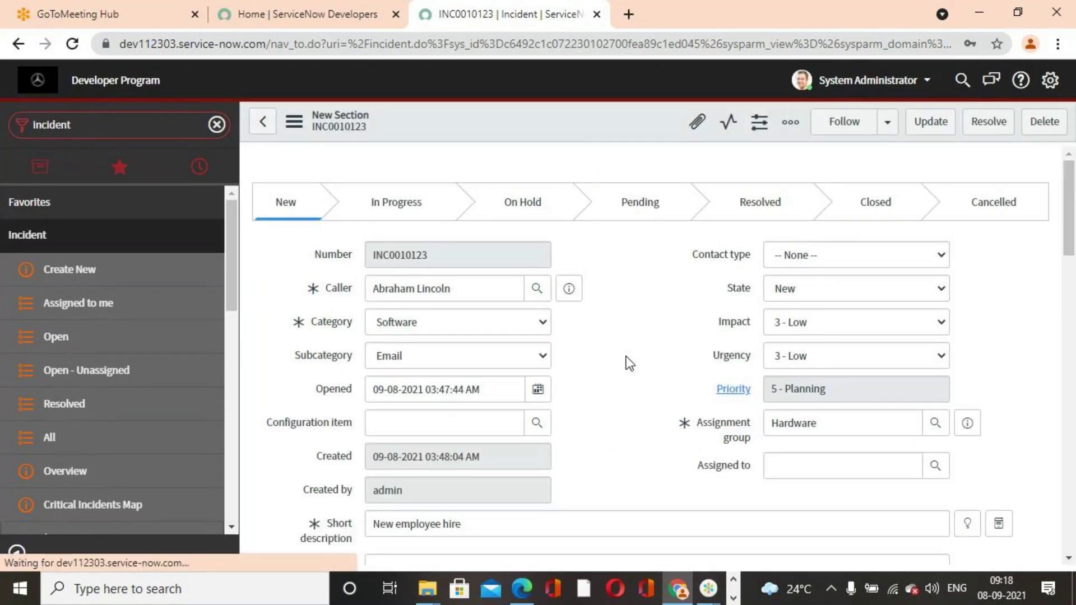
pyautogui.click(685, 138)
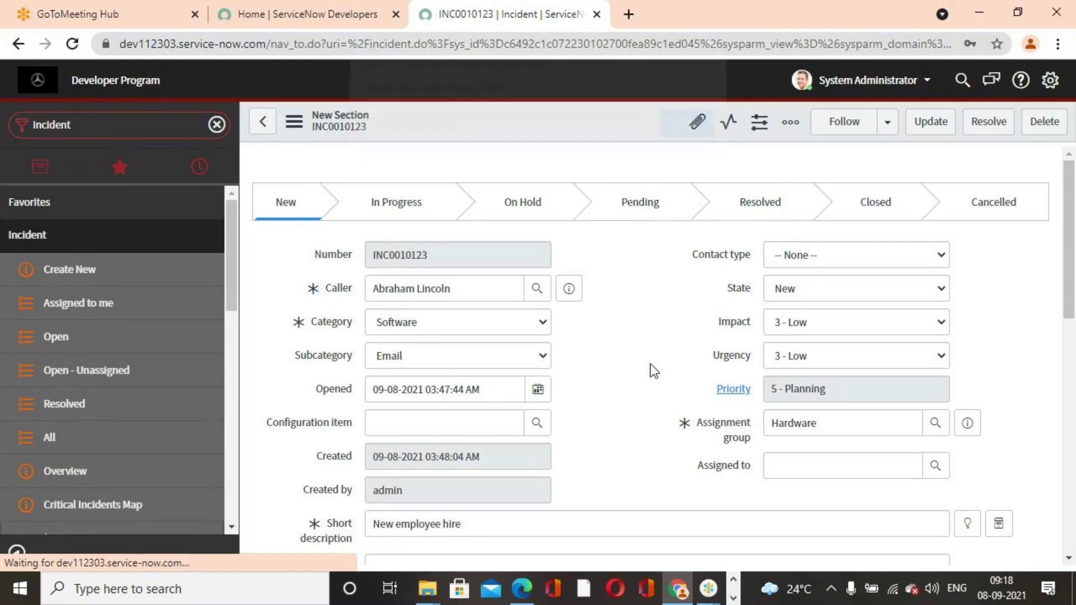
pyautogui.click(630, 395)
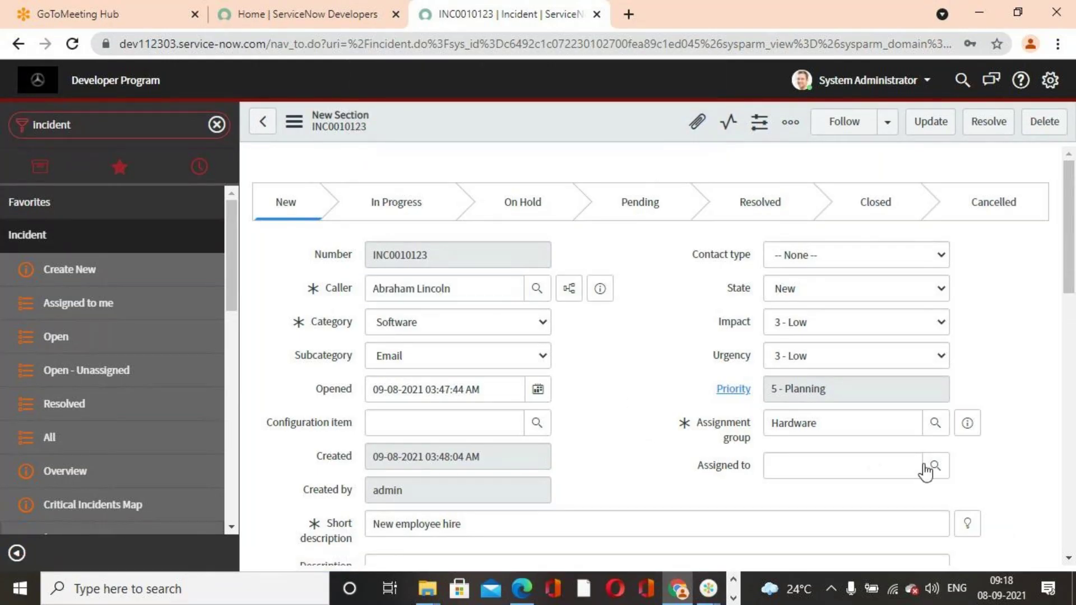
pyautogui.scroll(-8, 644, 452)
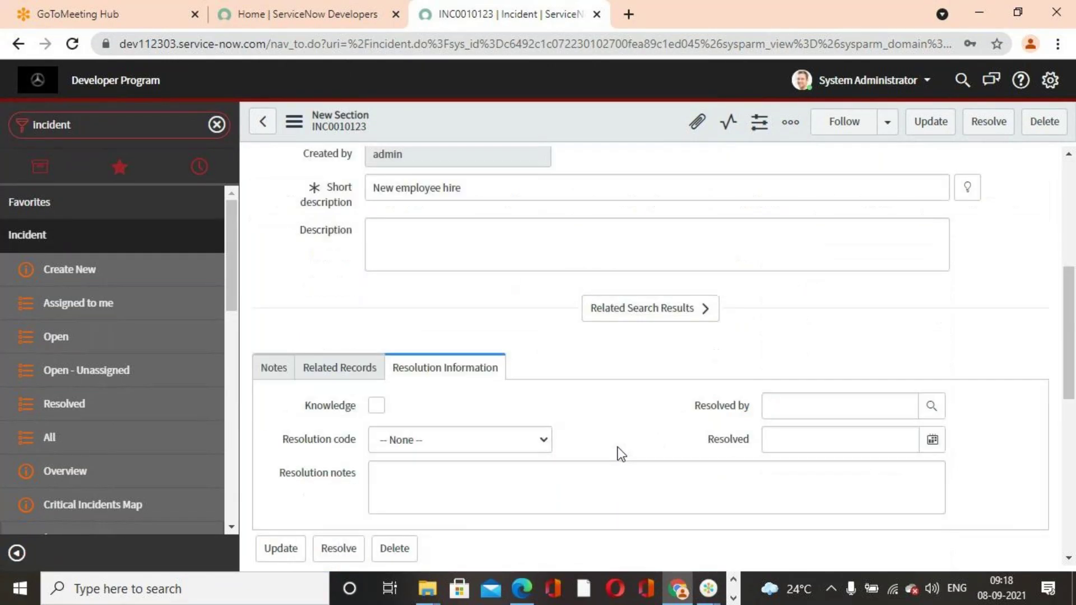
pyautogui.scroll(-5, 600, 446)
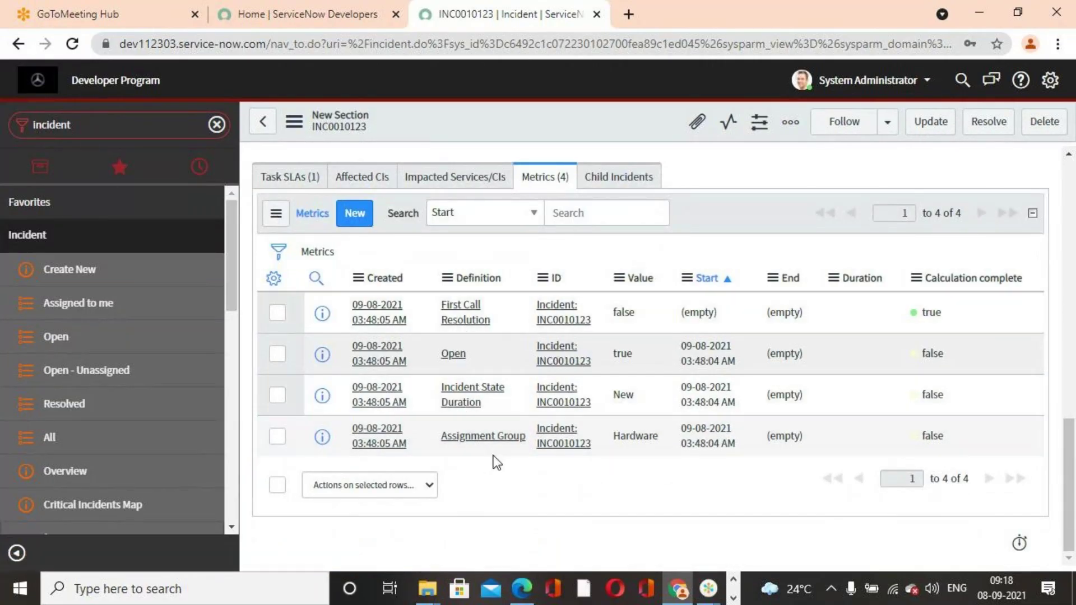
# Assign the incident to the fourth user in the Assigned to lookup and save the record
pyautogui.scroll(5, 493, 336)
pyautogui.scroll(5, 493, 461)
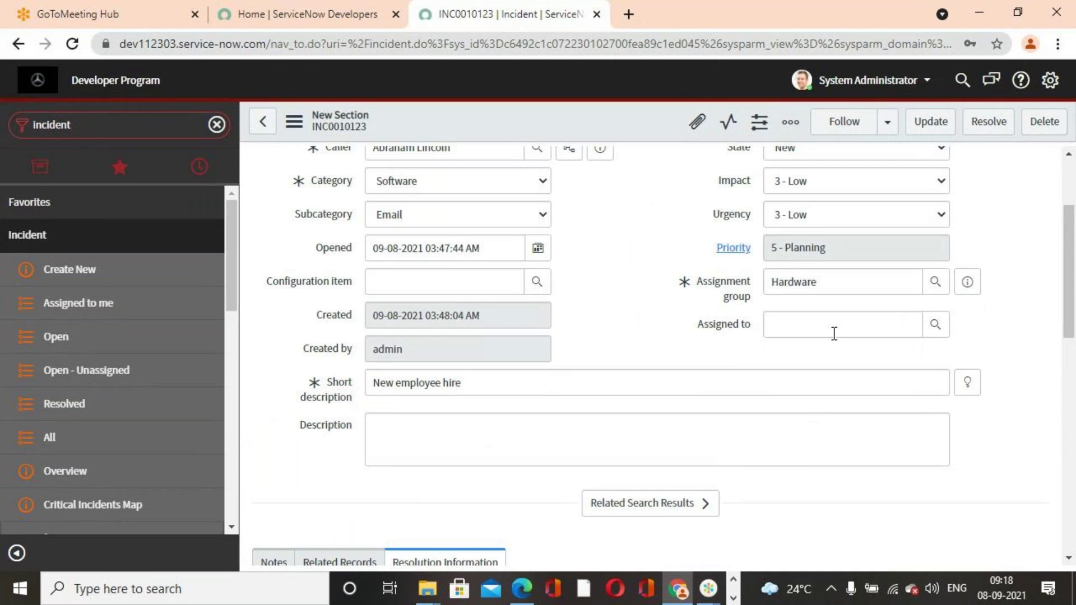
pyautogui.click(935, 326)
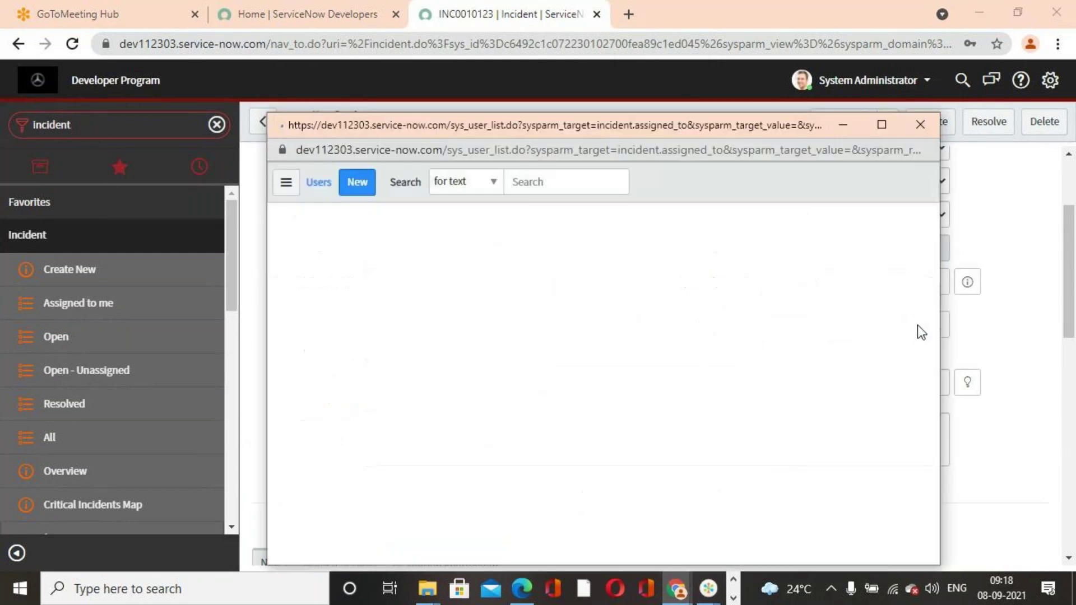
pyautogui.click(372, 404)
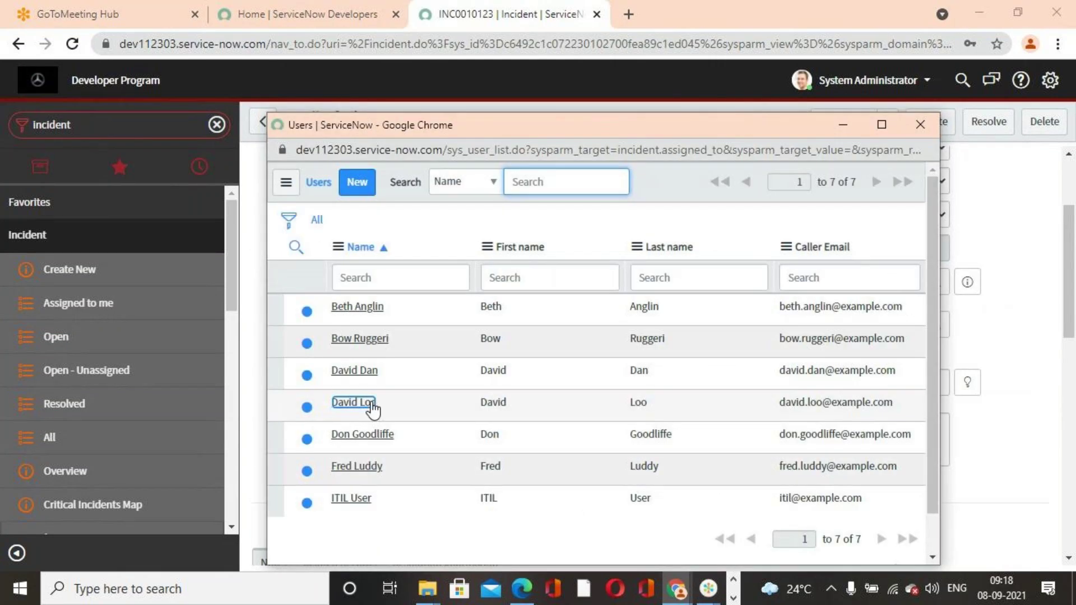
pyautogui.rightClick(611, 119)
pyautogui.click(616, 125)
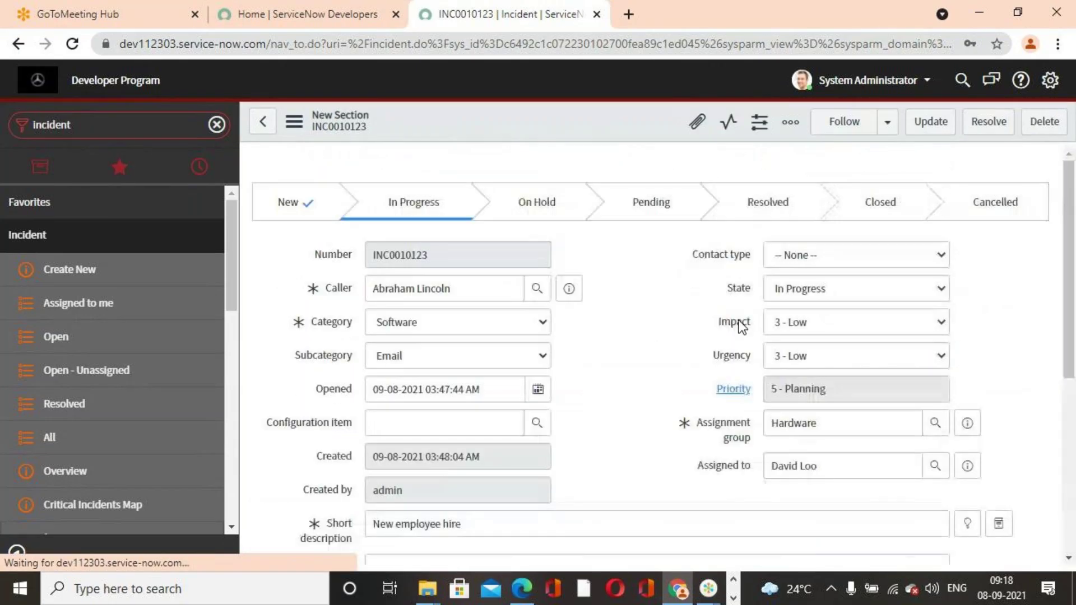
pyautogui.press('Return')
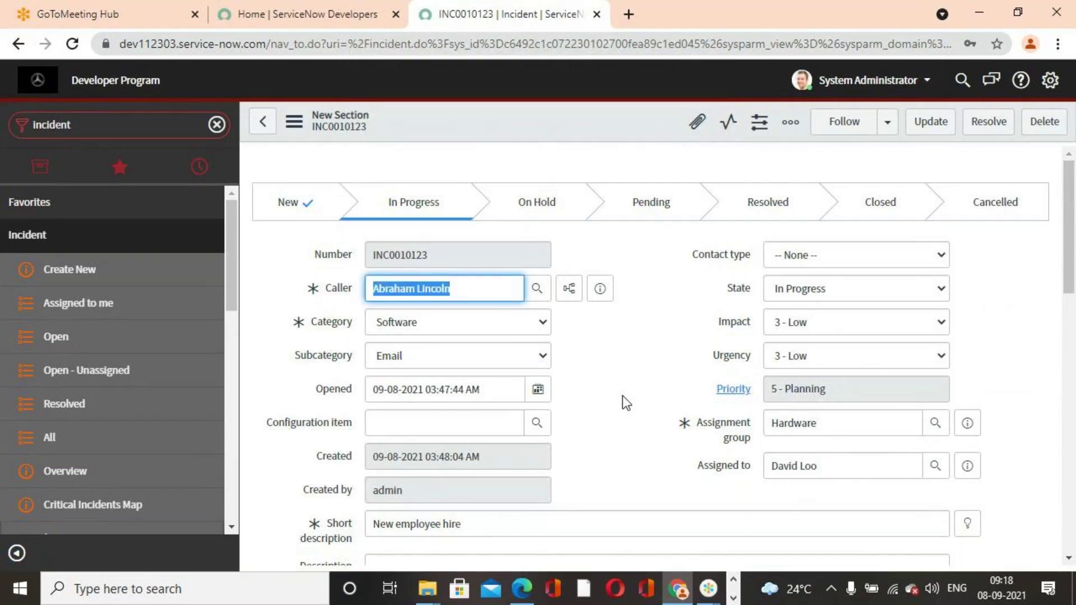
# Reassign the incident to the third user in the Assigned to lookup, save the record and dismiss the alert
pyautogui.click(658, 466)
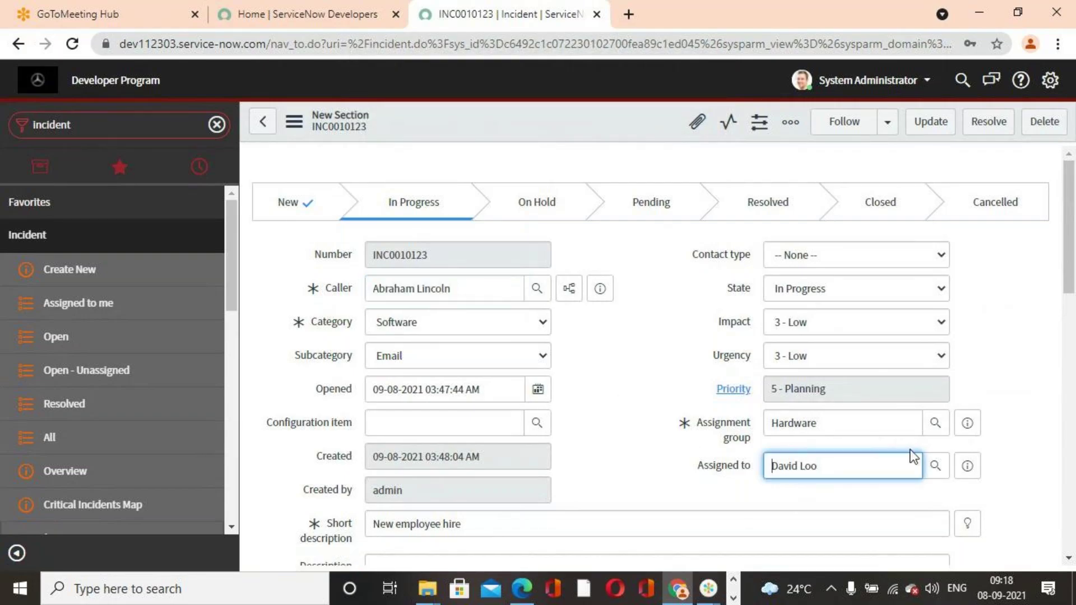
pyautogui.click(935, 470)
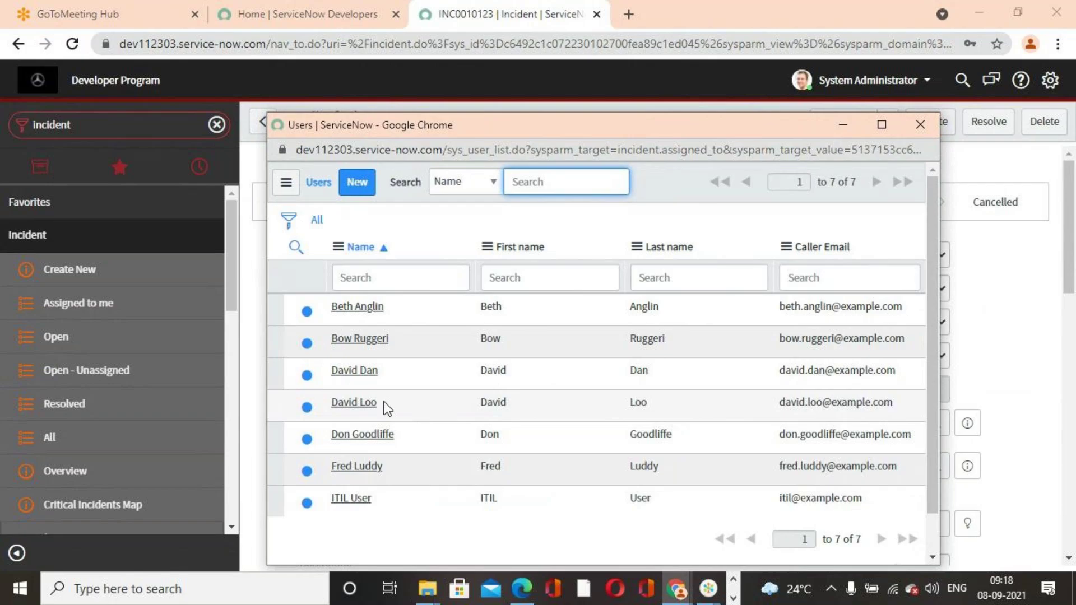
pyautogui.click(356, 371)
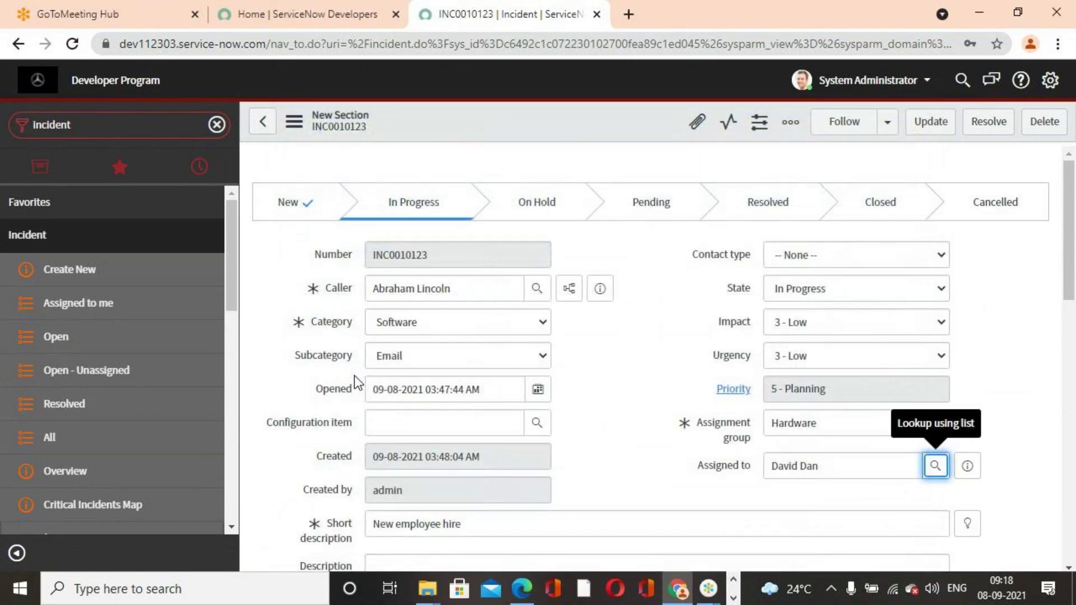
pyautogui.click(539, 127)
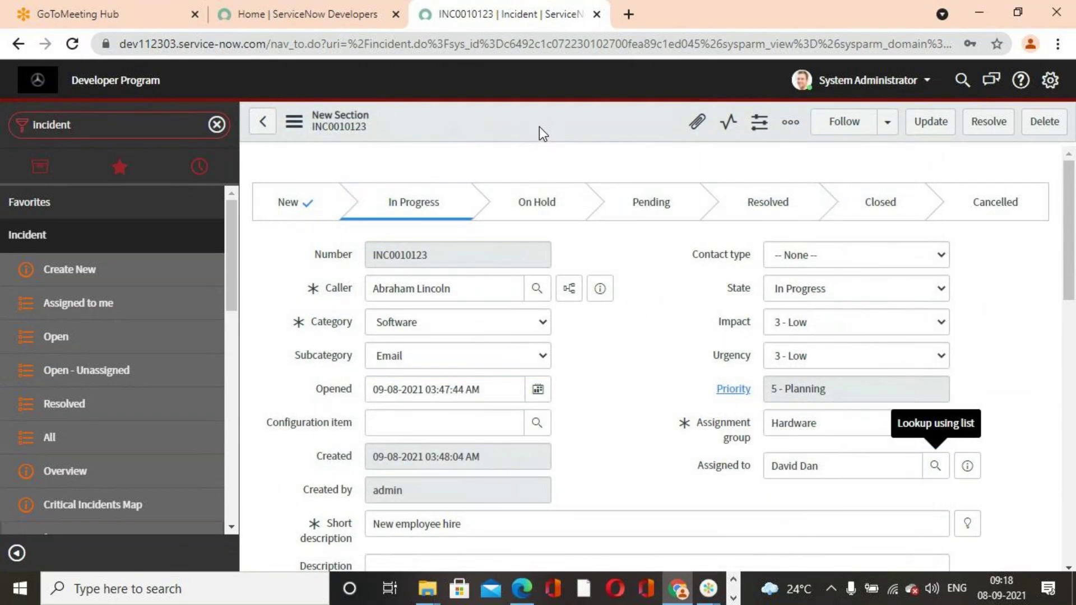
pyautogui.rightClick(539, 126)
pyautogui.click(617, 136)
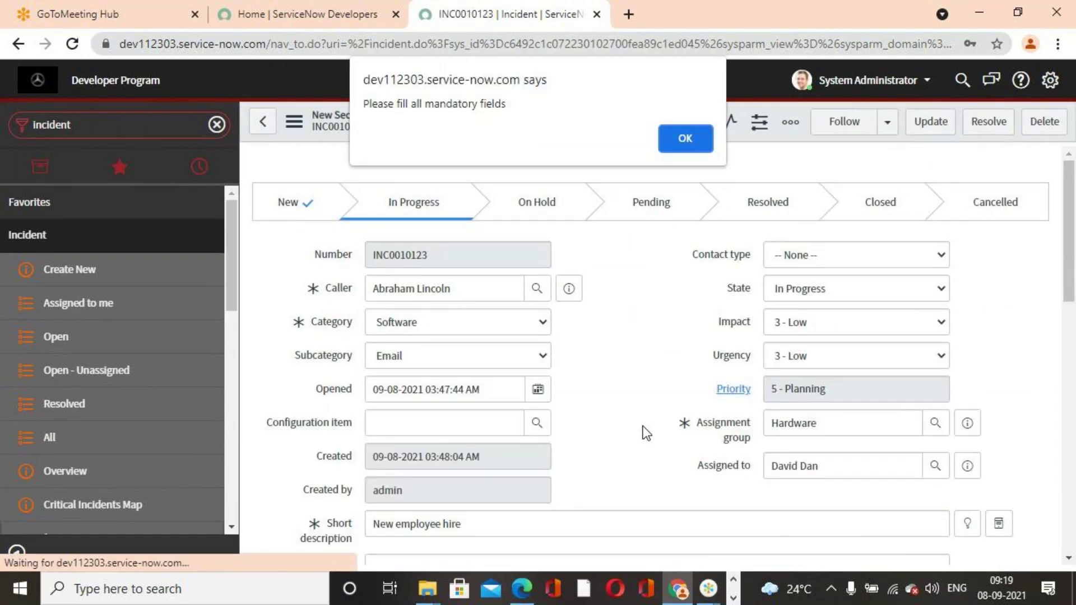
pyautogui.click(686, 138)
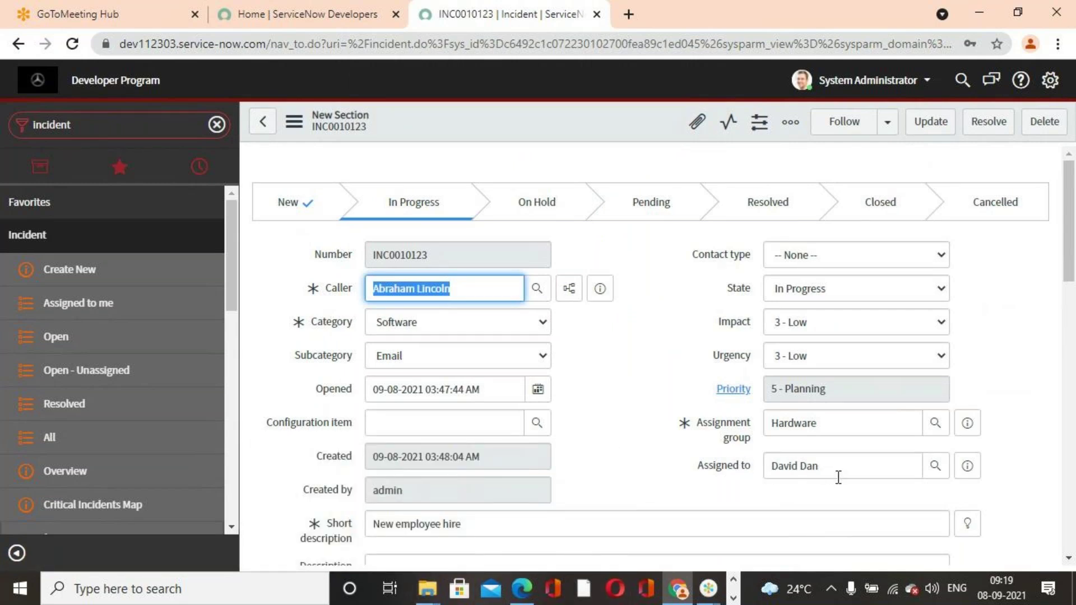
# Filter the incident's Metrics related list to records matching the "Assigned To time calculation" definition
pyautogui.scroll(-10, 720, 446)
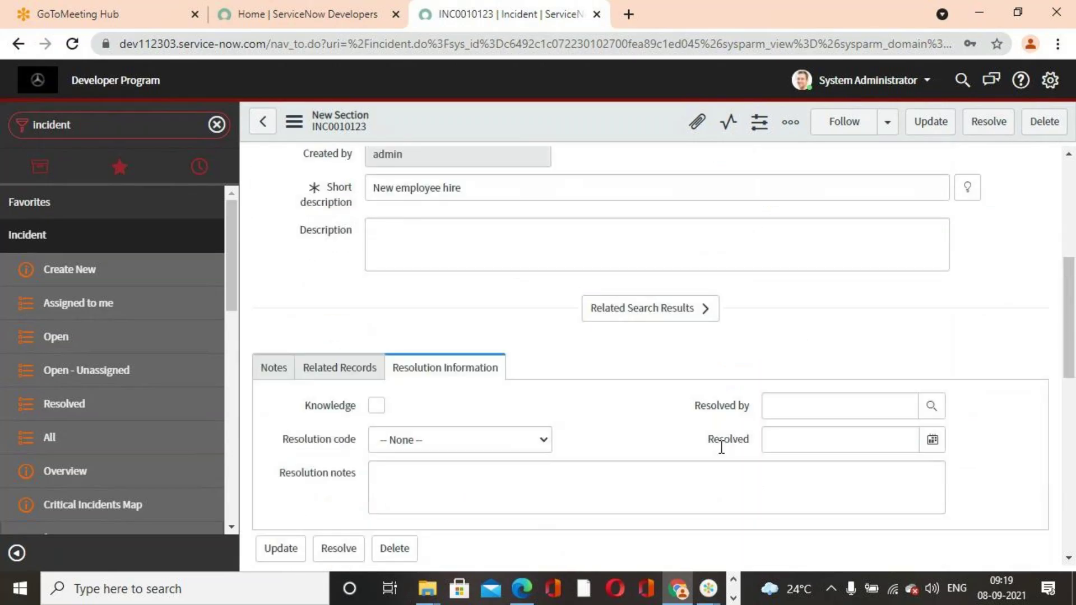
pyautogui.scroll(-1, 718, 446)
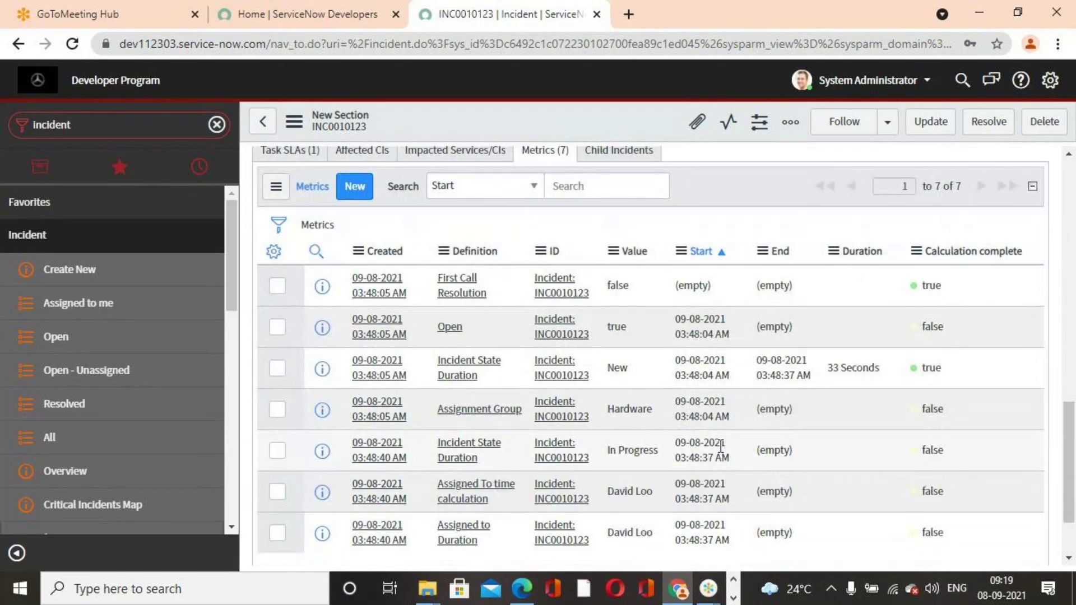
pyautogui.scroll(-2, 485, 378)
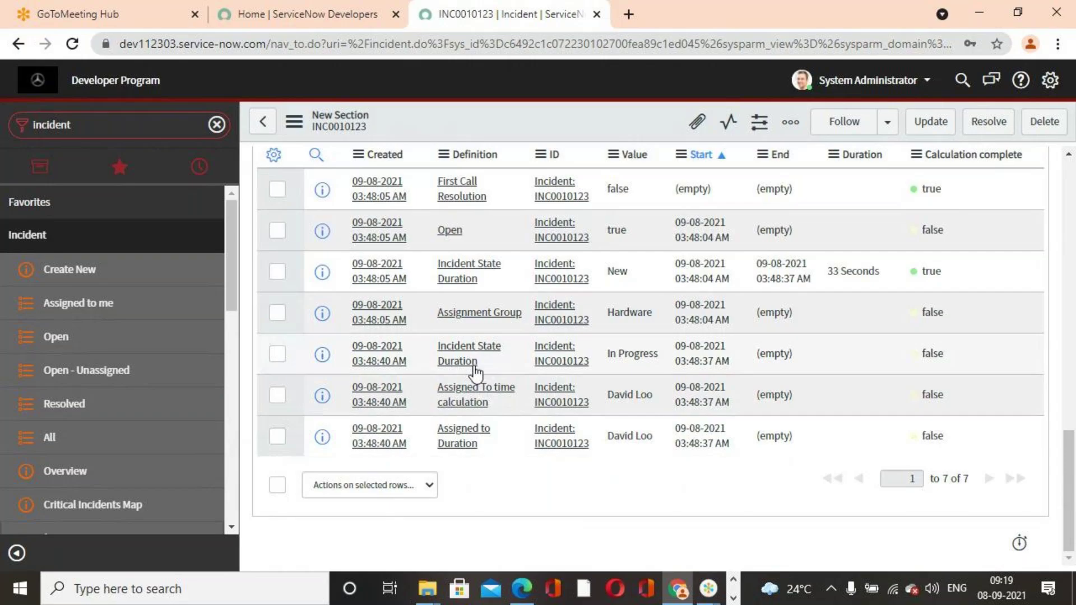
pyautogui.rightClick(466, 396)
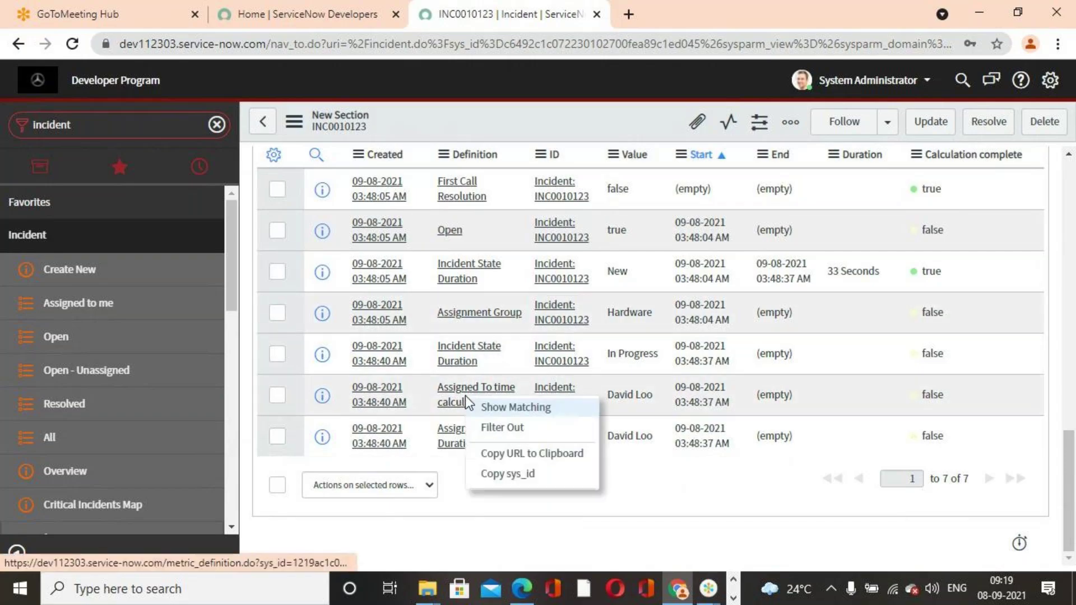
pyautogui.click(539, 408)
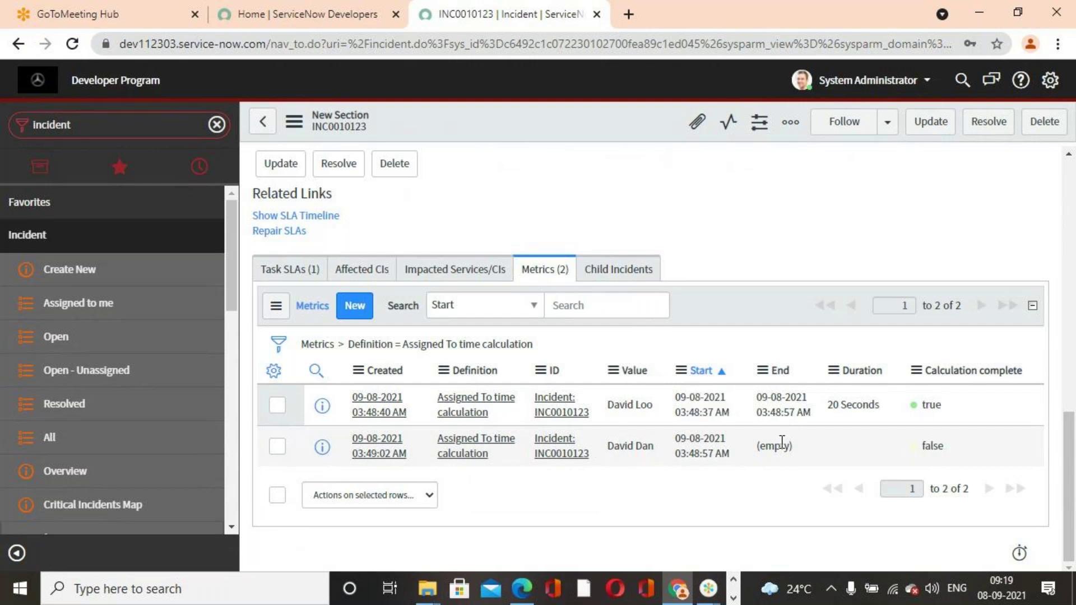
pyautogui.scroll(15, 750, 455)
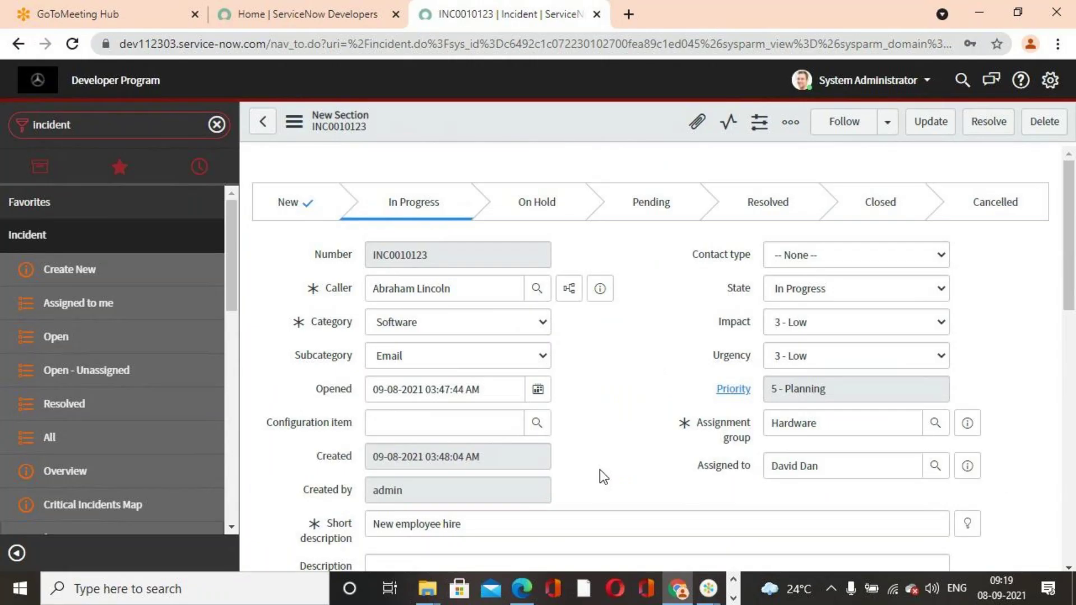
# Switch to the ServiceNow course PDF in Edge and review the rest of the metric definition exercise through to Chapter 12
pyautogui.click(524, 594)
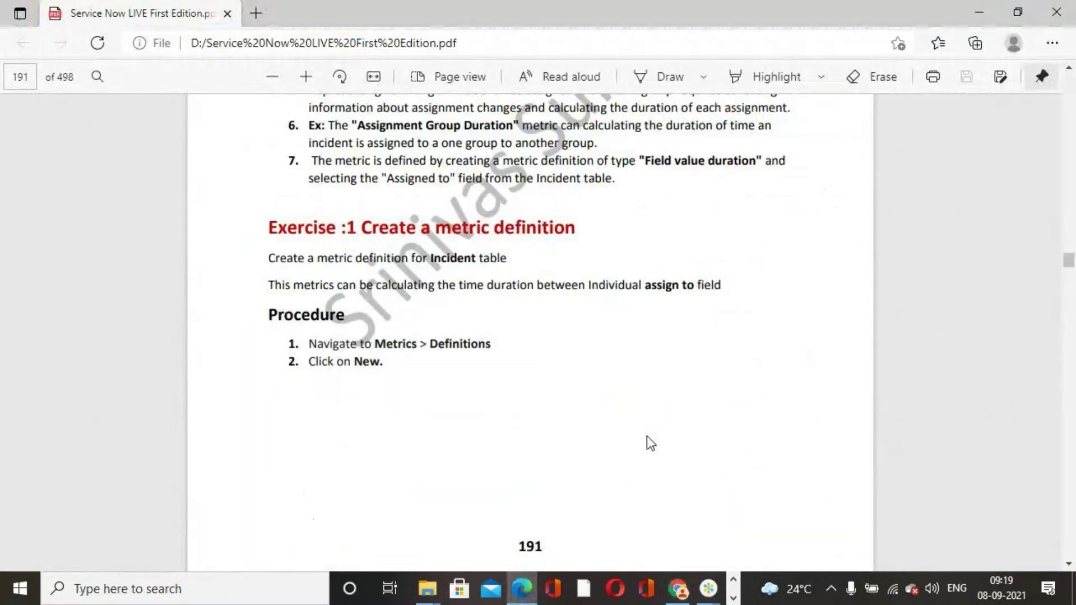
pyautogui.scroll(-10, 647, 436)
pyautogui.scroll(-10, 662, 415)
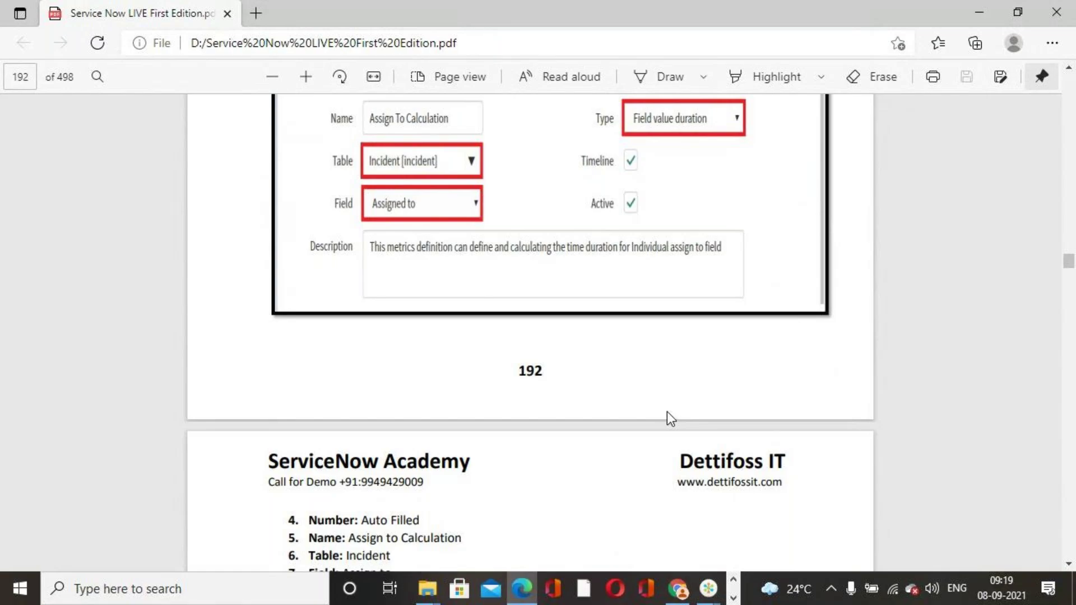
pyautogui.scroll(-15, 673, 417)
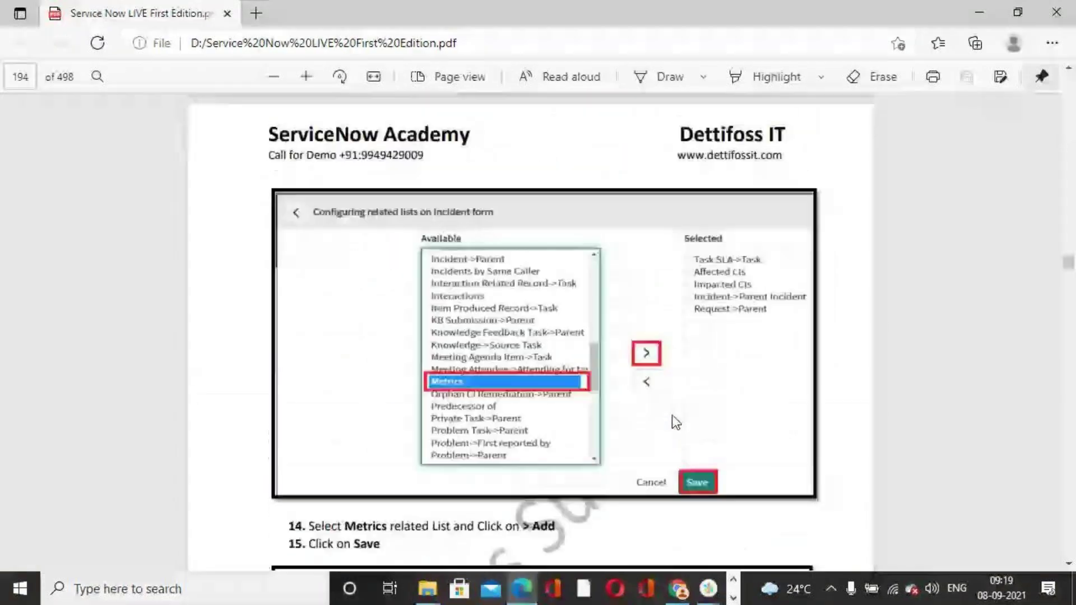
pyautogui.scroll(-15, 677, 422)
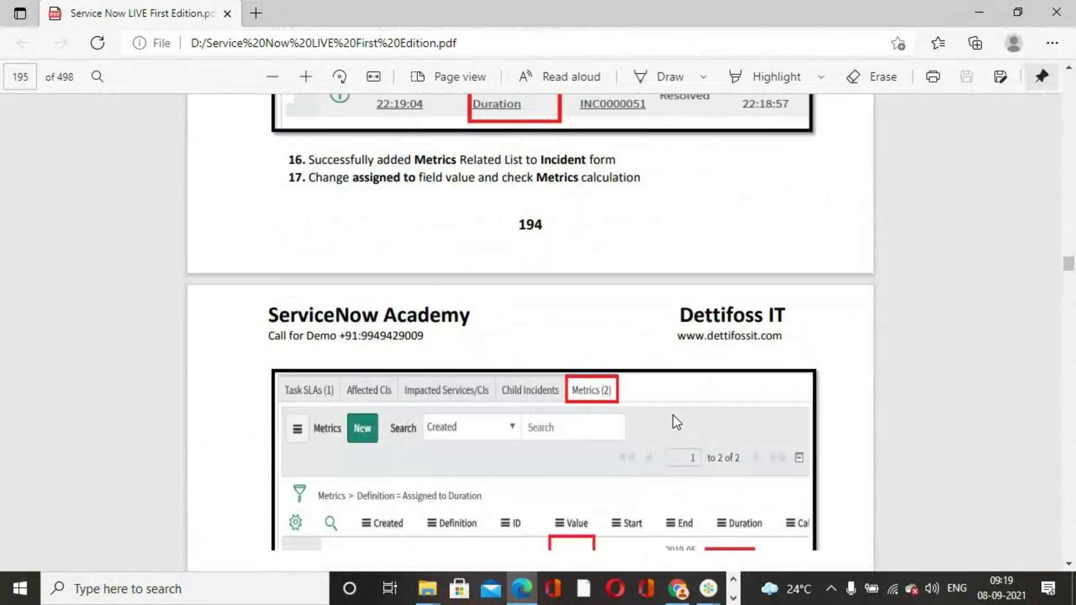
pyautogui.scroll(-4, 677, 422)
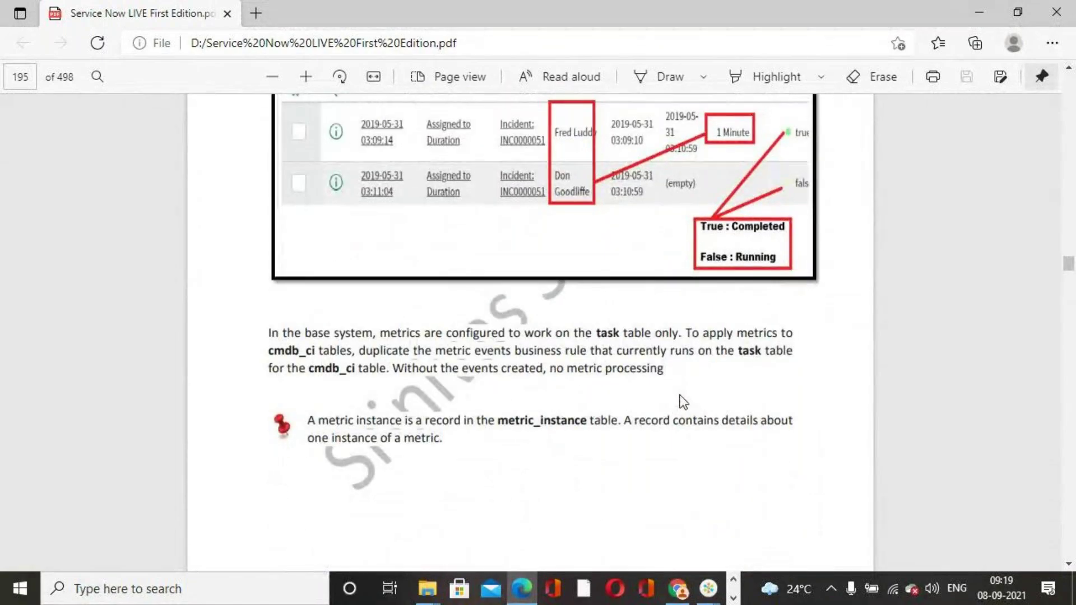
pyautogui.scroll(-1, 683, 406)
pyautogui.scroll(3, 683, 401)
pyautogui.scroll(-20, 683, 402)
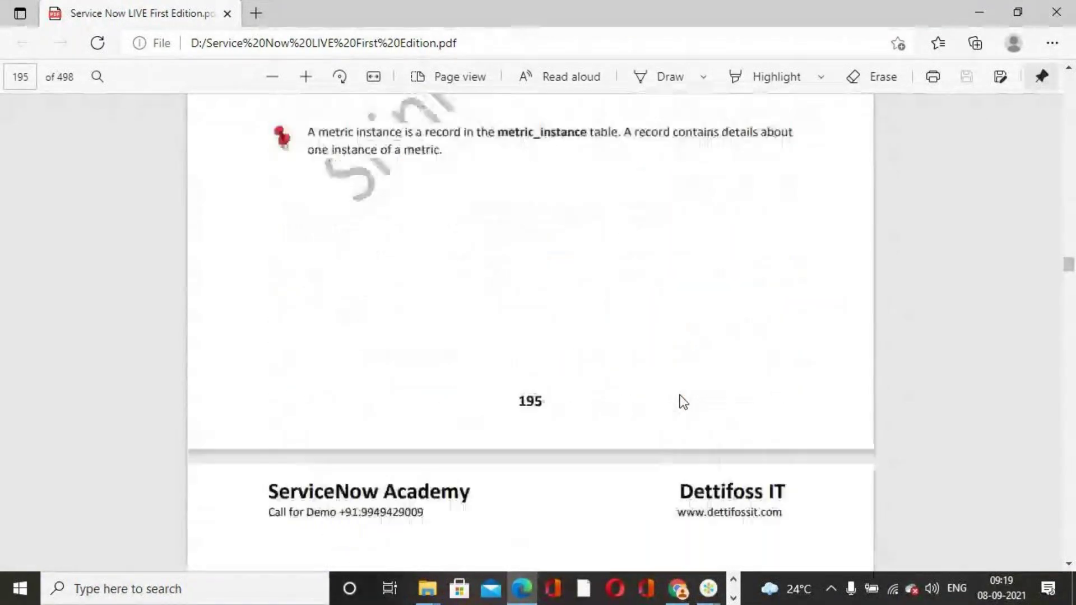
pyautogui.scroll(-5, 684, 401)
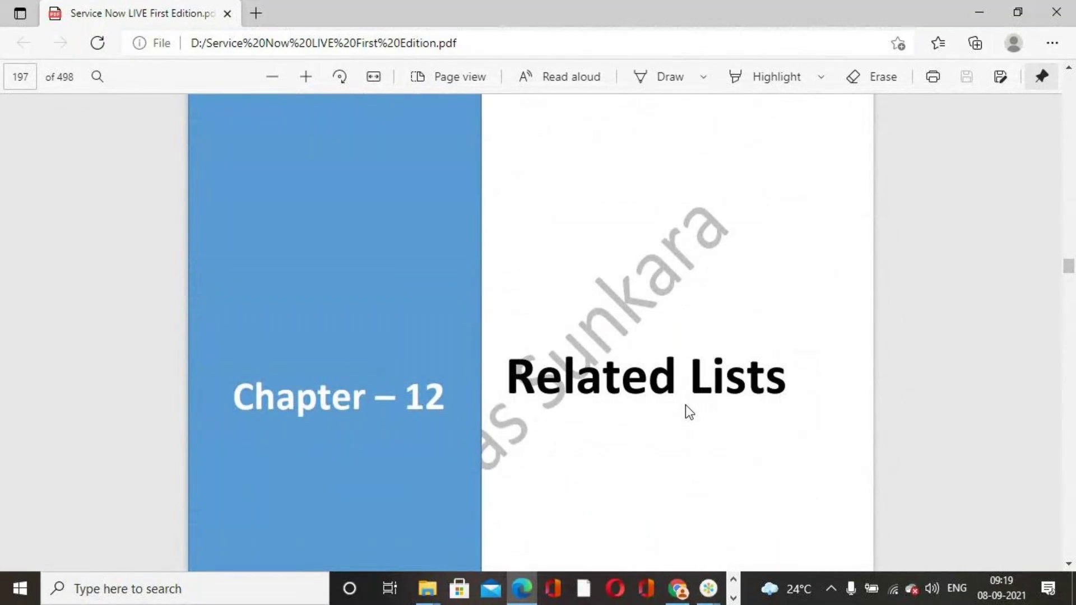
# Return to ServiceNow in Chrome, open the "Email server is down." incident from the list of all incidents and dismiss the alert
pyautogui.moveTo(681, 588)
pyautogui.click(688, 545)
pyautogui.click(679, 590)
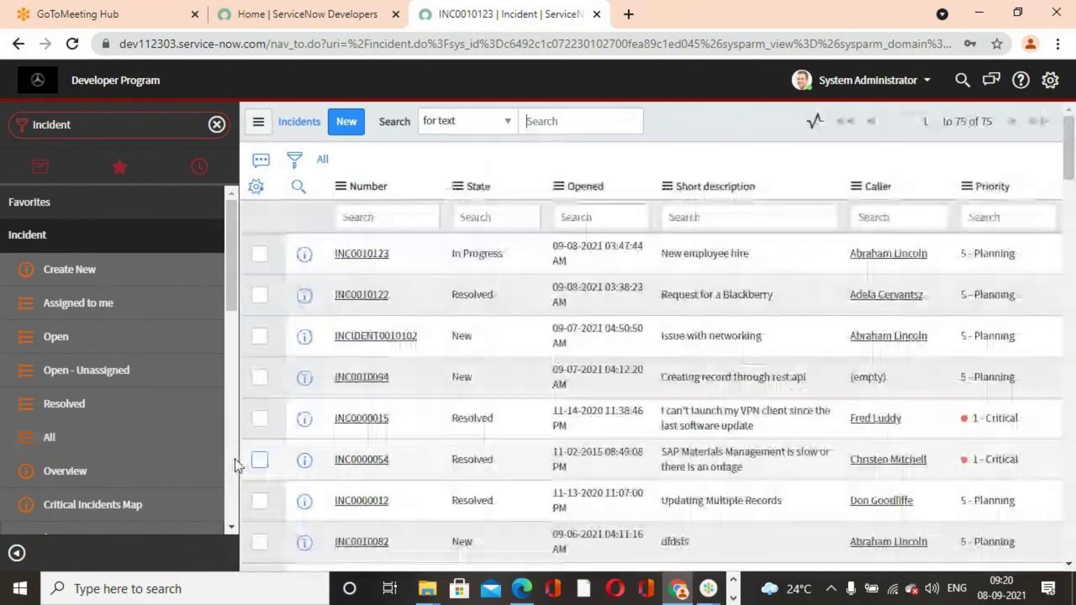
pyautogui.scroll(-3, 713, 446)
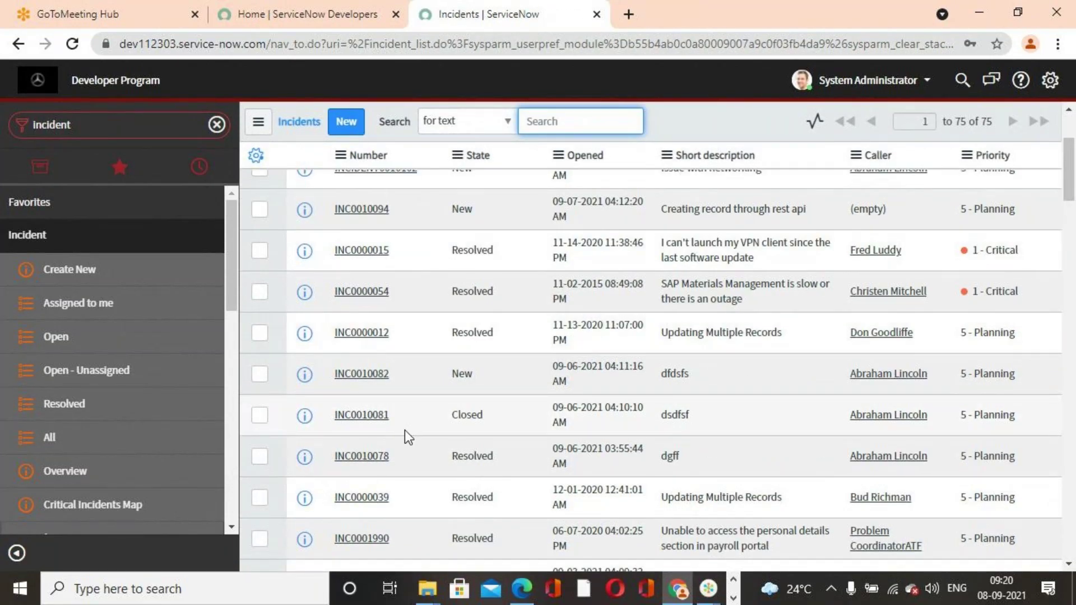
pyautogui.scroll(-3, 404, 429)
pyautogui.scroll(-2, 507, 432)
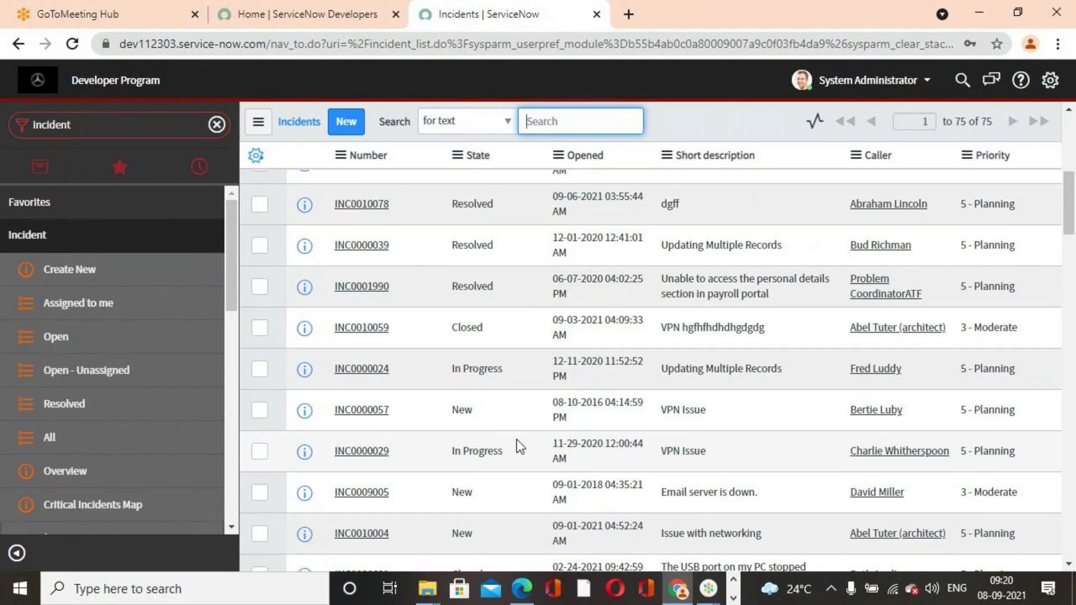
pyautogui.scroll(-2, 589, 485)
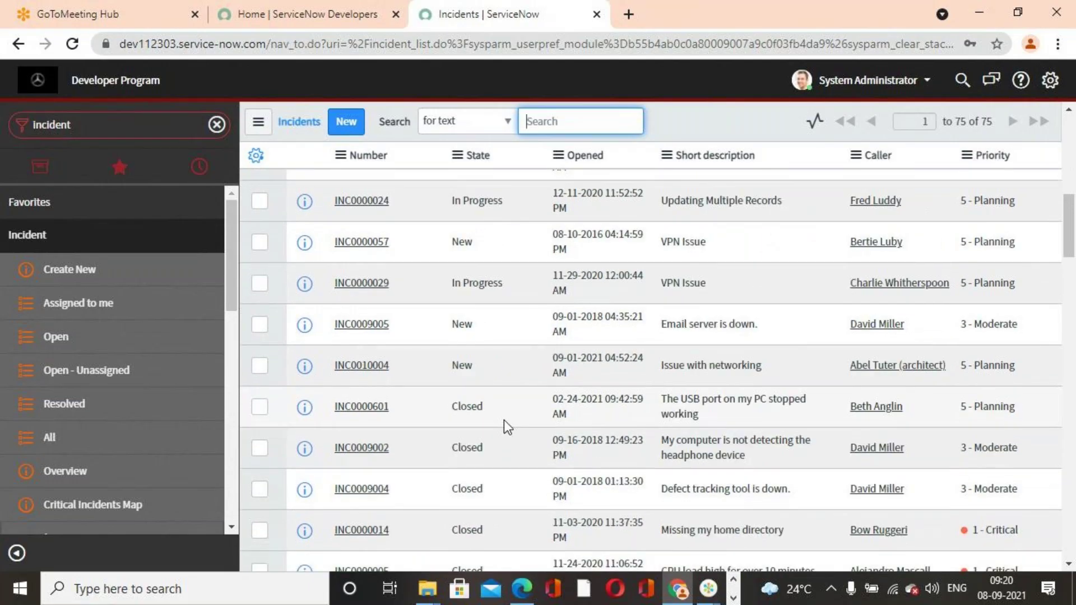
pyautogui.click(378, 325)
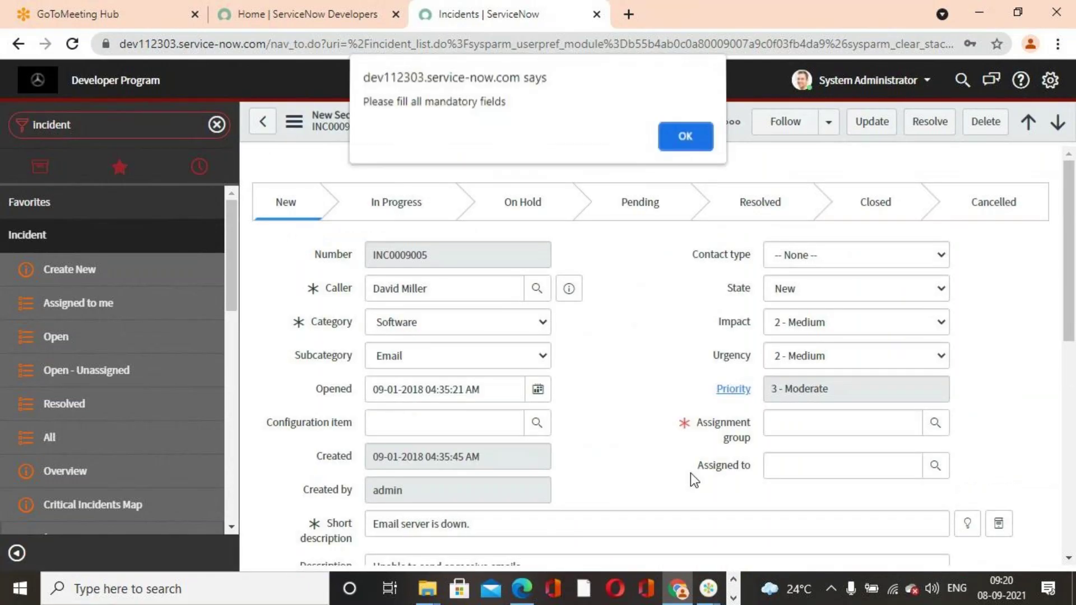
pyautogui.click(675, 133)
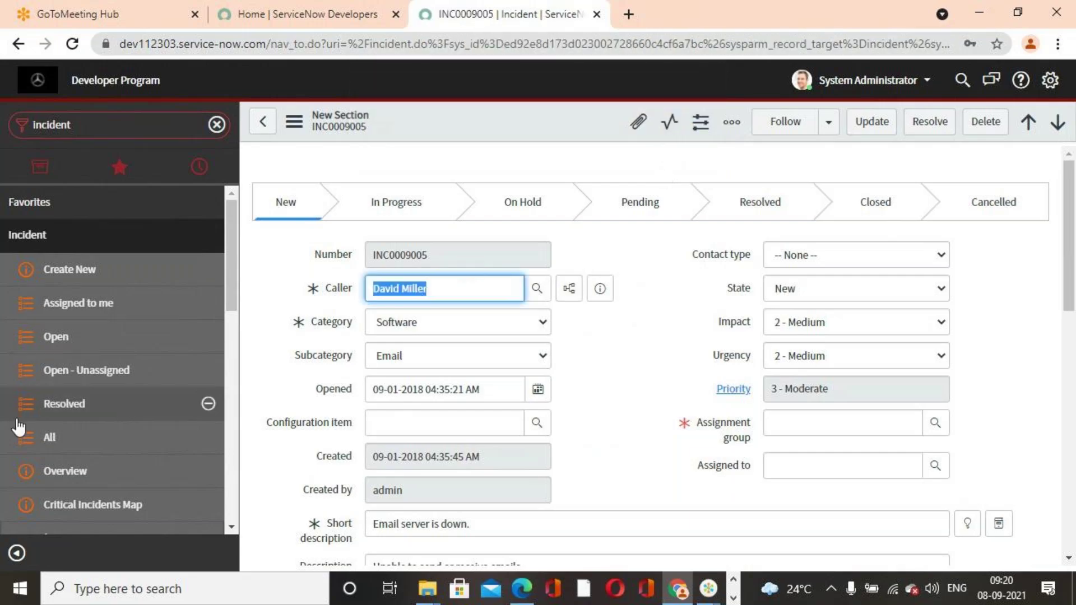
# Go back to the list of all incidents, open the closed "Forgot email password" incident and dismiss the alert
pyautogui.click(67, 443)
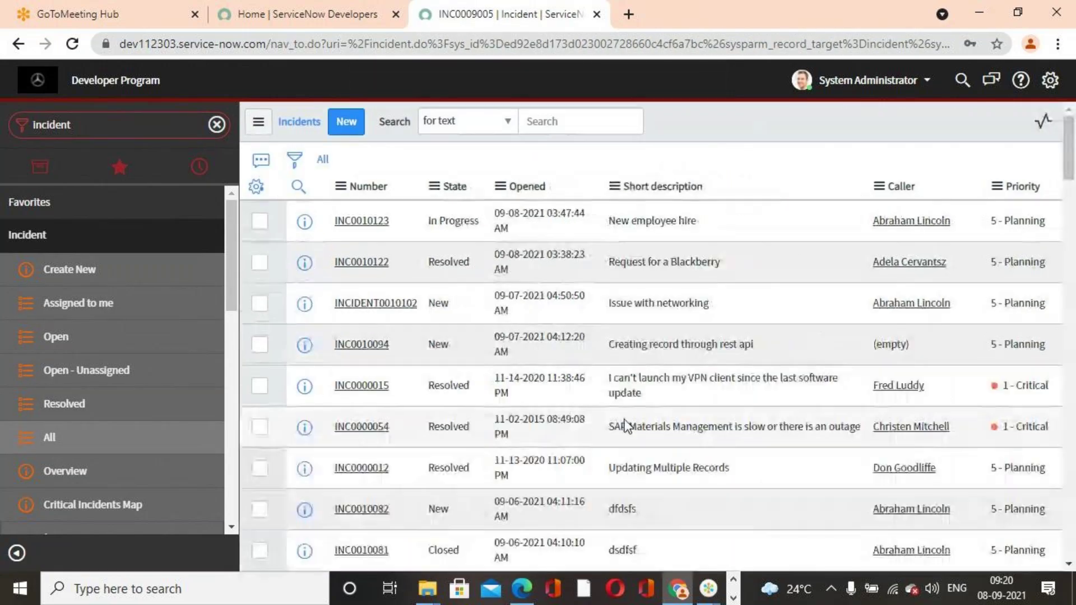
pyautogui.scroll(-10, 442, 382)
pyautogui.scroll(-5, 443, 387)
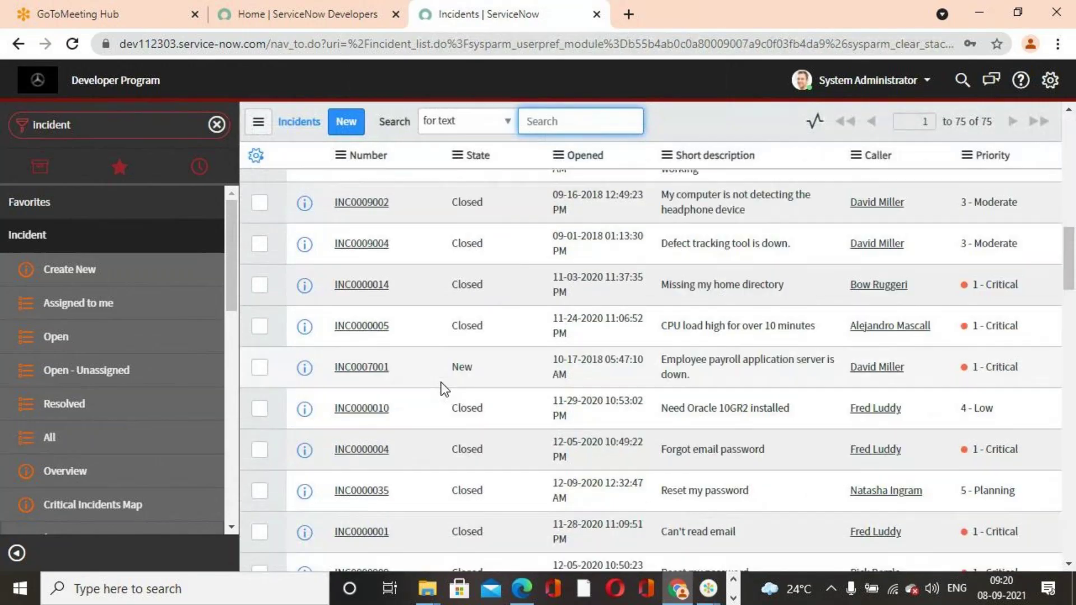
pyautogui.click(372, 450)
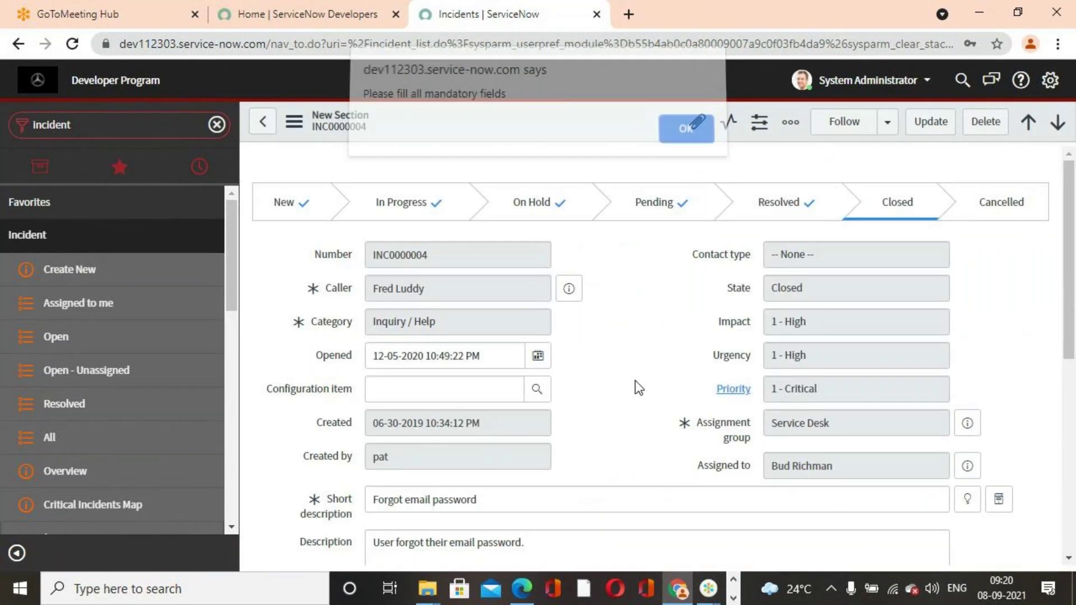
pyautogui.click(685, 151)
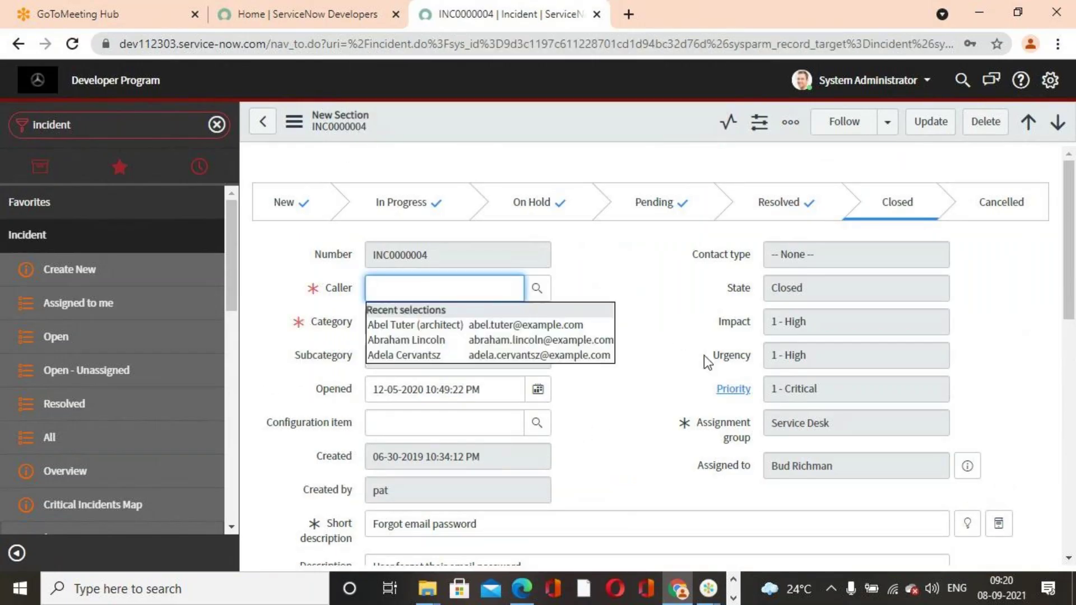
pyautogui.click(637, 456)
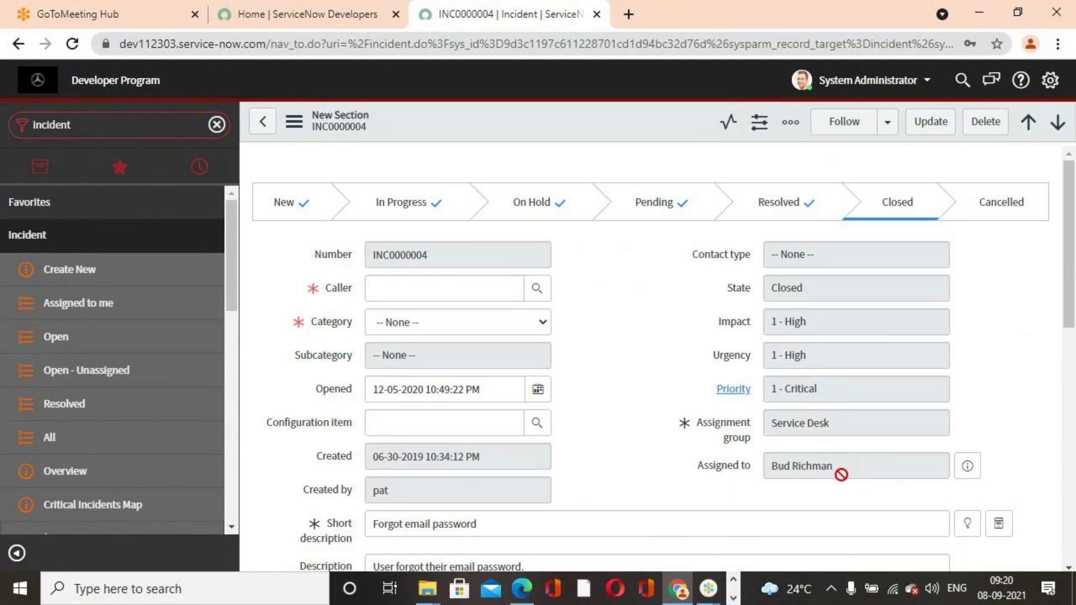
# Examine the closed incident's resolution details and Metrics related list, and reload the form
pyautogui.scroll(-10, 674, 456)
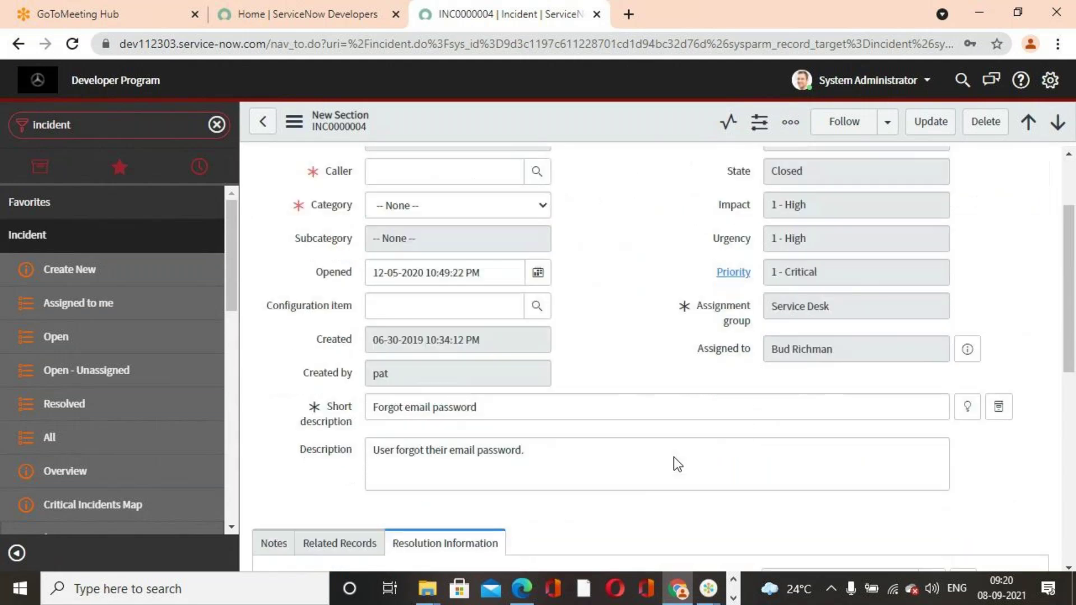
pyautogui.scroll(-2, 684, 451)
pyautogui.scroll(5, 691, 450)
pyautogui.scroll(-6, 690, 450)
pyautogui.scroll(10, 563, 382)
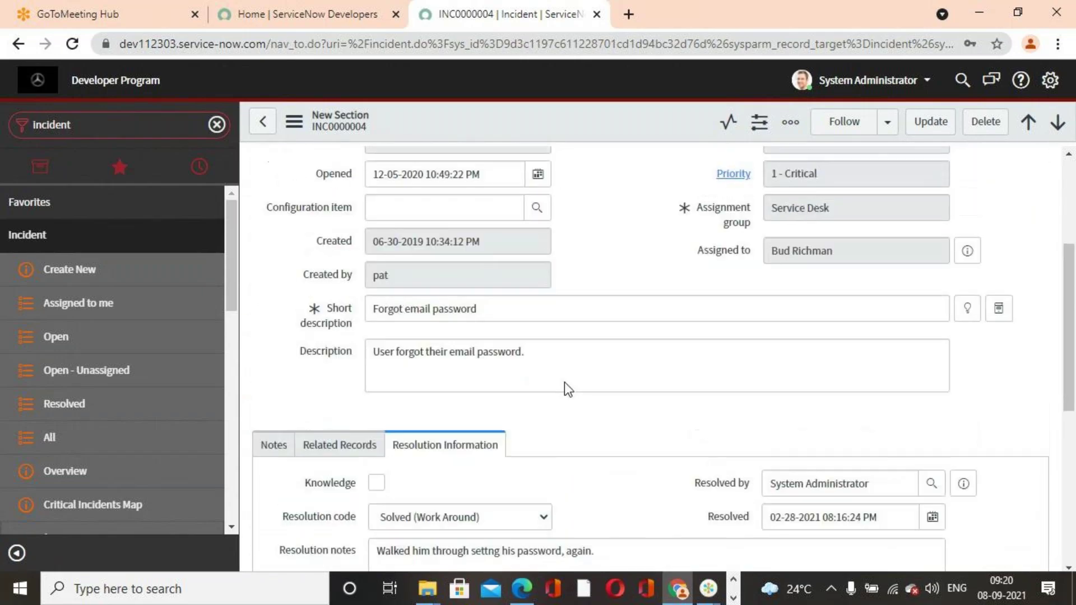
pyautogui.scroll(-10, 564, 382)
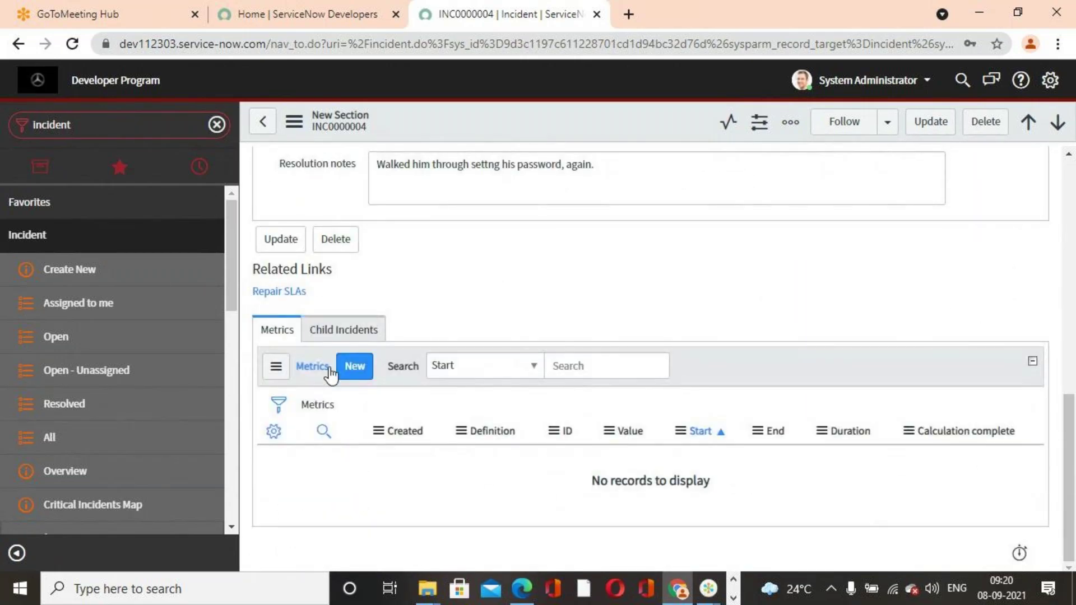
pyautogui.rightClick(640, 129)
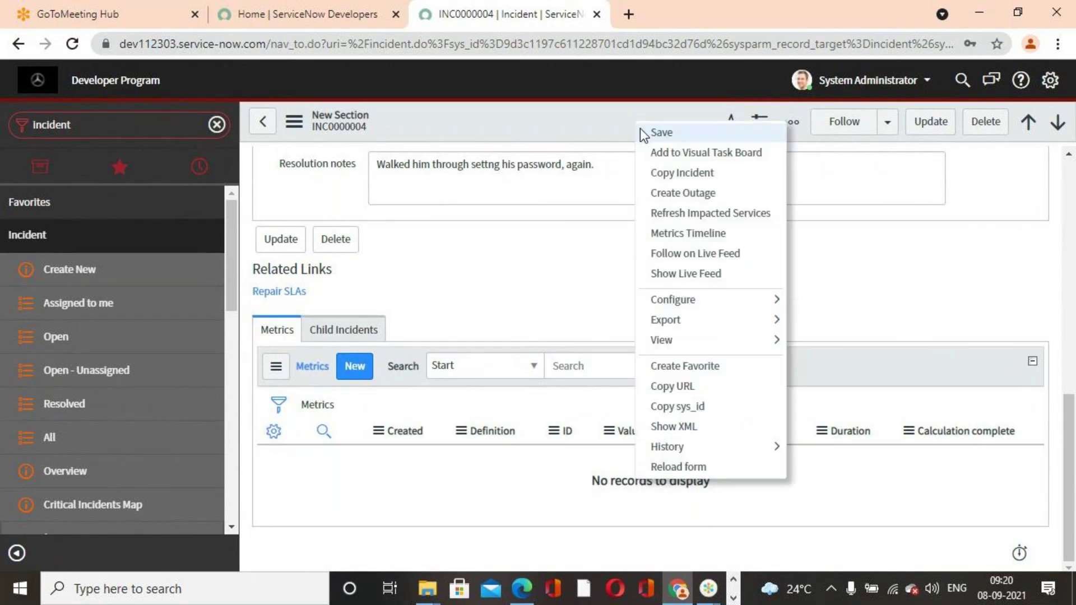
pyautogui.click(692, 464)
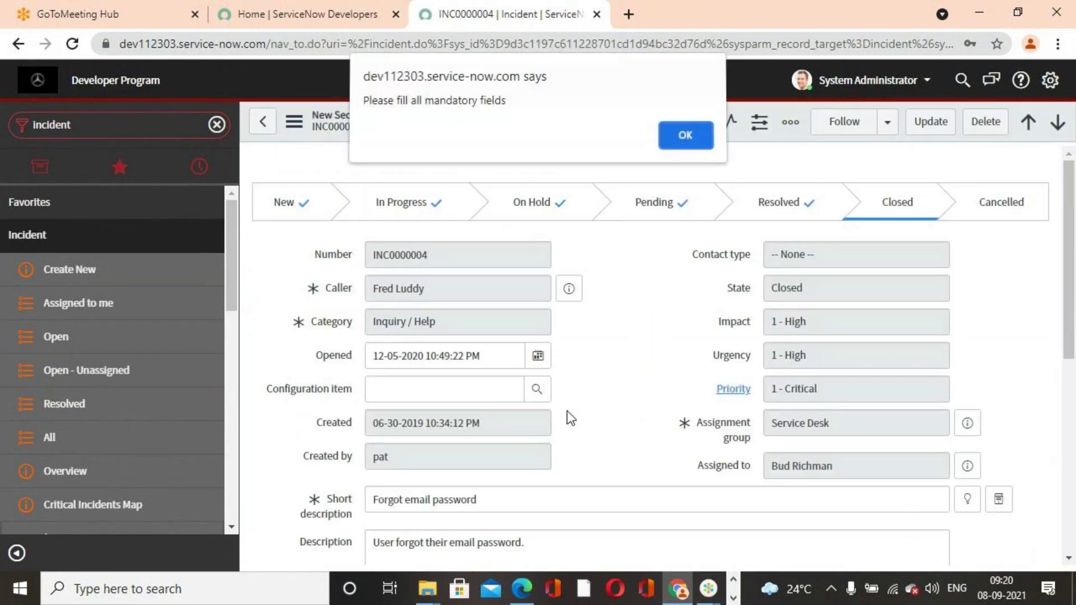
# Dismiss the closed incident's alert, start a new incident from the list of all incidents and dismiss the mandatory fields alert
pyautogui.click(684, 139)
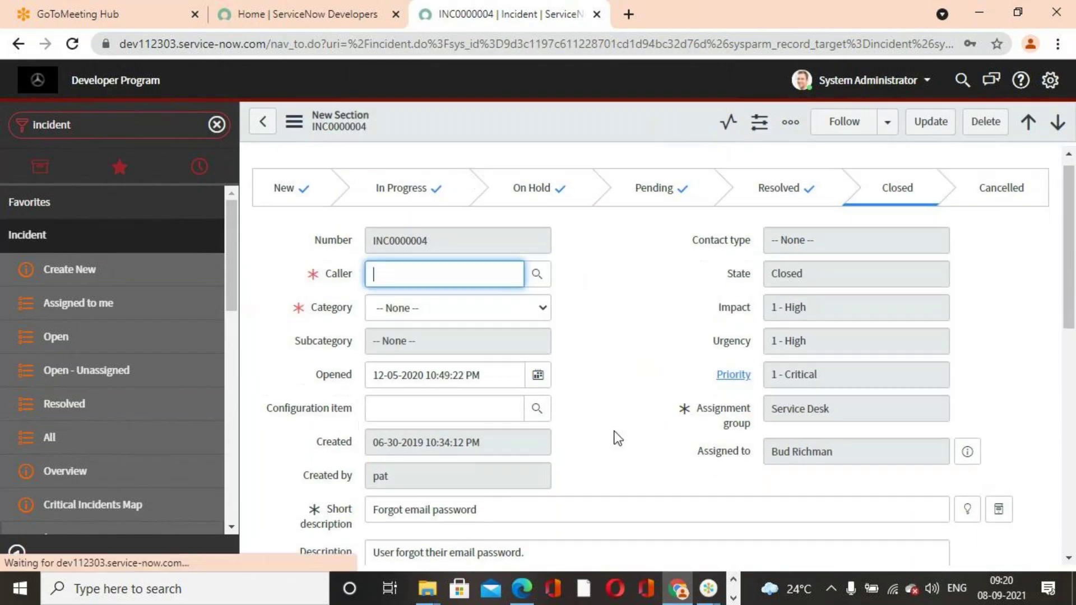
pyautogui.scroll(-10, 614, 432)
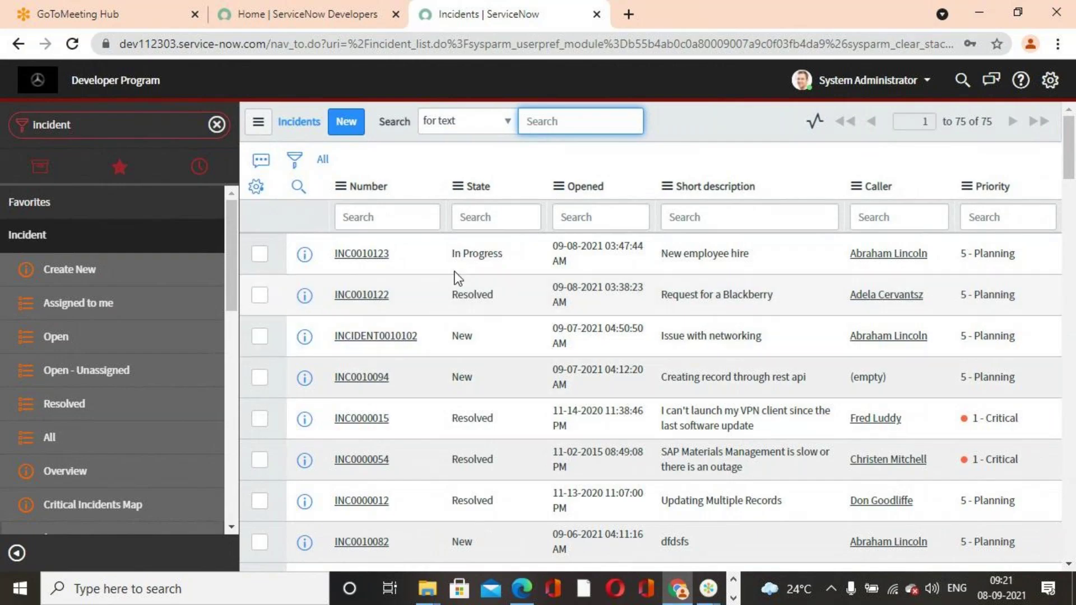
pyautogui.click(345, 121)
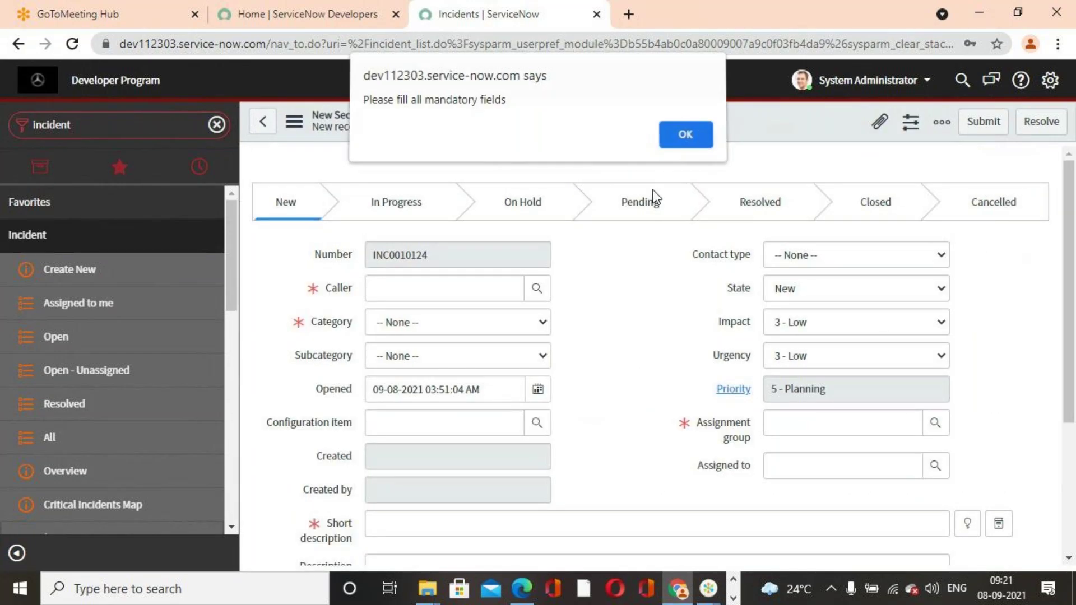
pyautogui.press('Return')
# Choose the third listed user as the caller, and set the category to Hardware with the subcategory Keyboard
pyautogui.click(541, 289)
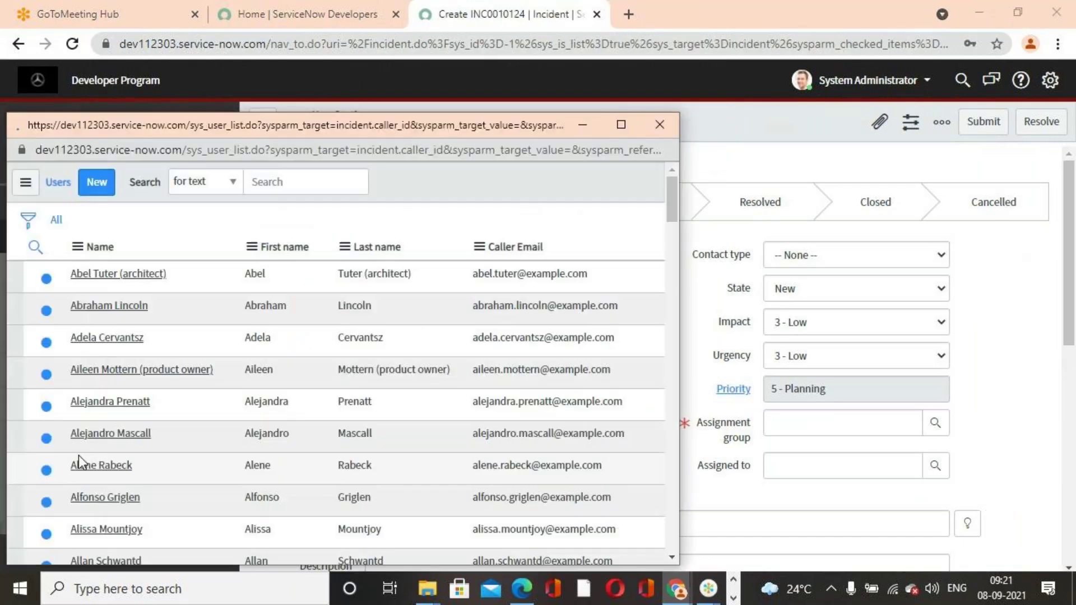
pyautogui.click(107, 370)
pyautogui.click(541, 322)
pyautogui.click(538, 384)
pyautogui.click(546, 362)
pyautogui.click(493, 427)
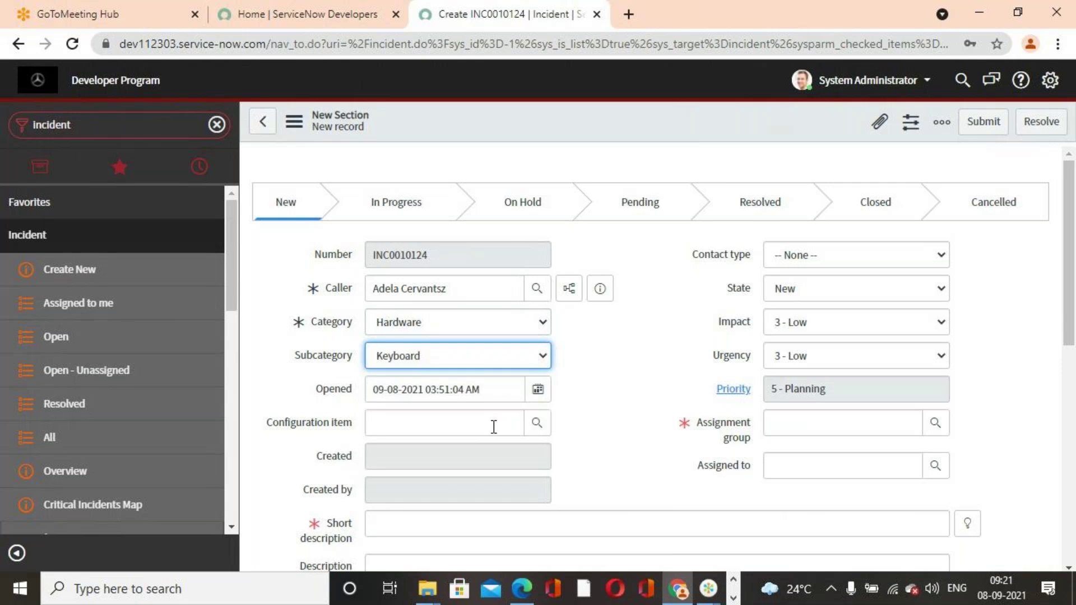
# Set the assignment group to Hardware and pick the suggested short description "Request for a Blackberry"
pyautogui.click(934, 424)
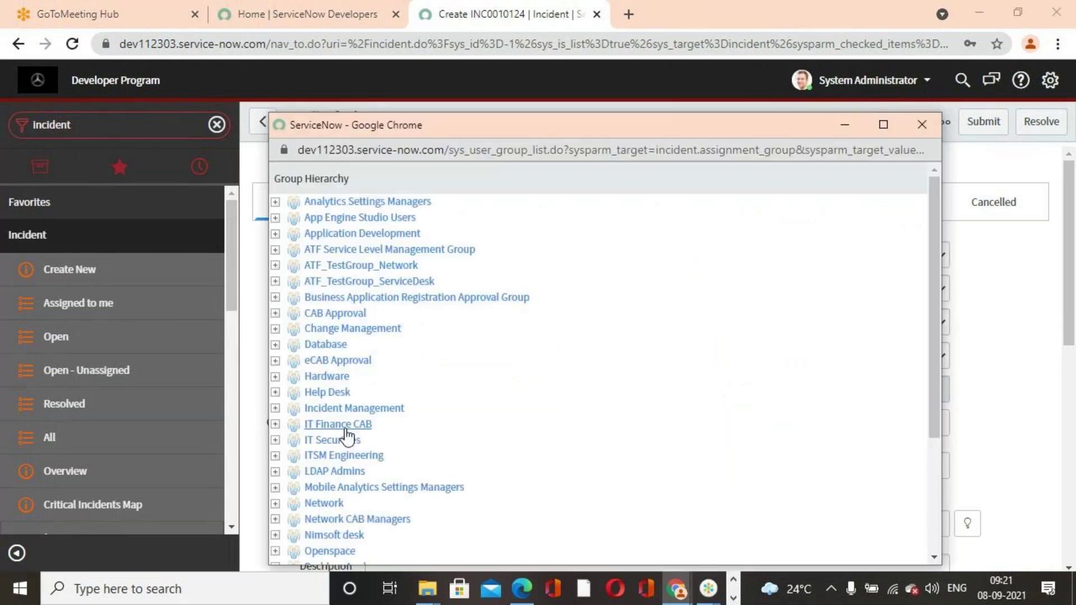
pyautogui.click(335, 367)
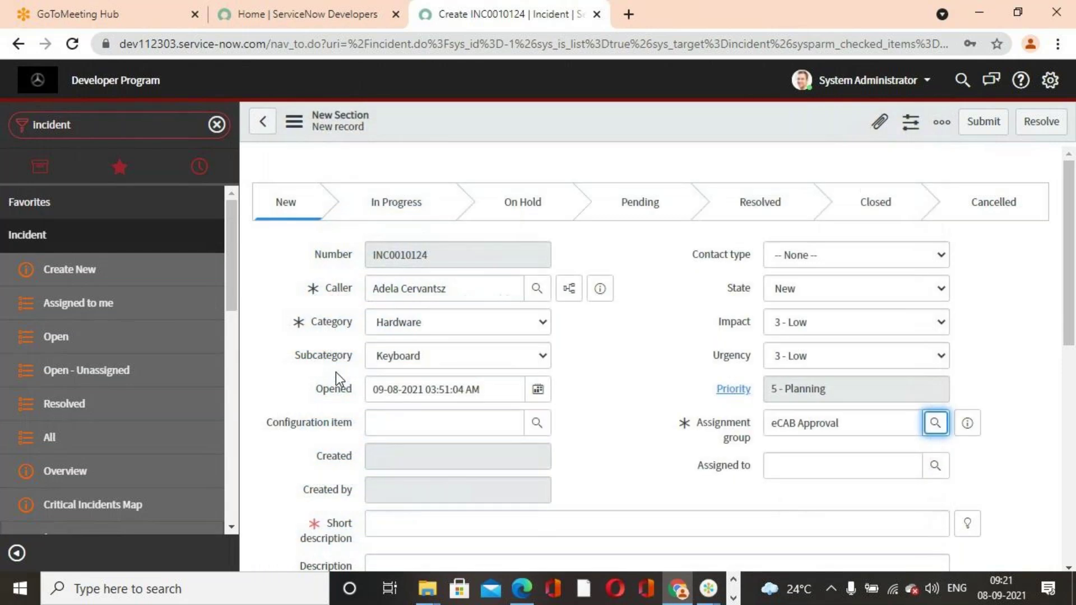
pyautogui.click(934, 424)
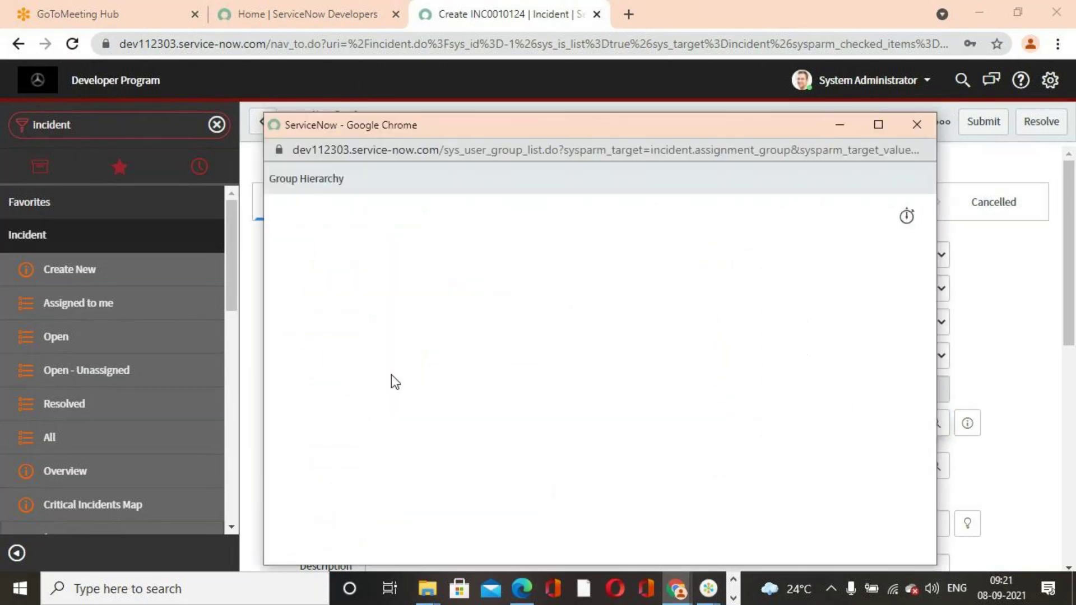
pyautogui.click(328, 379)
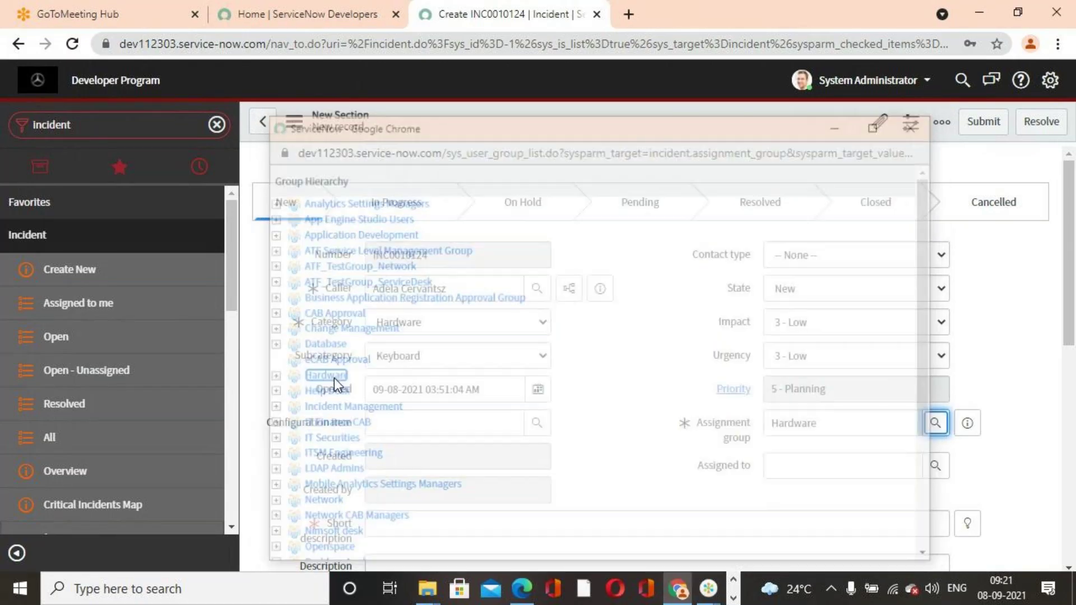
pyautogui.click(967, 523)
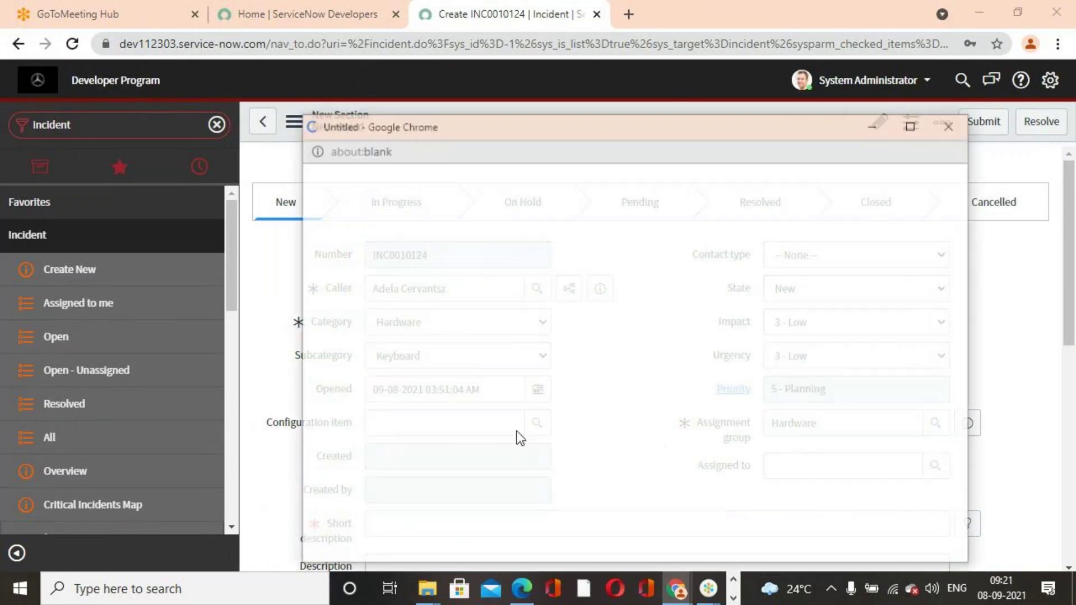
pyautogui.click(403, 374)
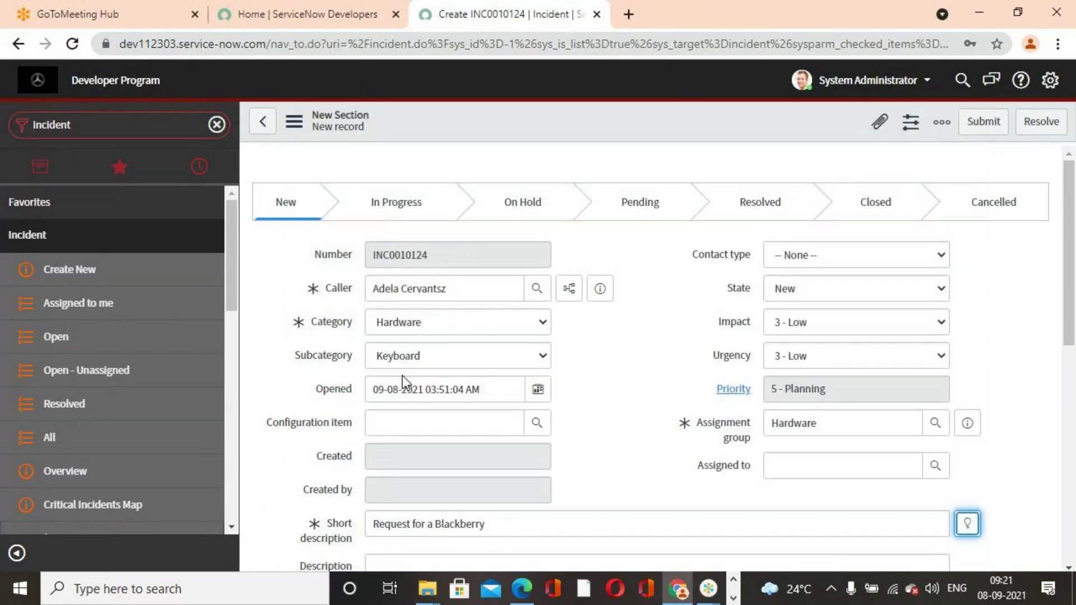
# Save the new incident, dismiss the alert and review the incident's Metrics related list
pyautogui.rightClick(665, 128)
pyautogui.click(723, 148)
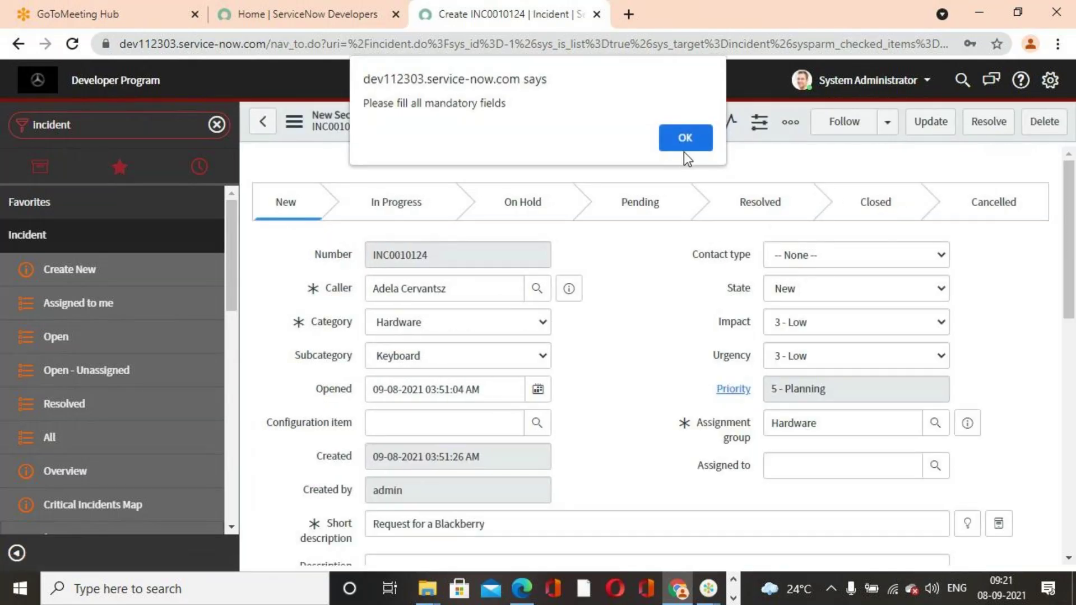
pyautogui.click(685, 140)
pyautogui.scroll(-9, 651, 402)
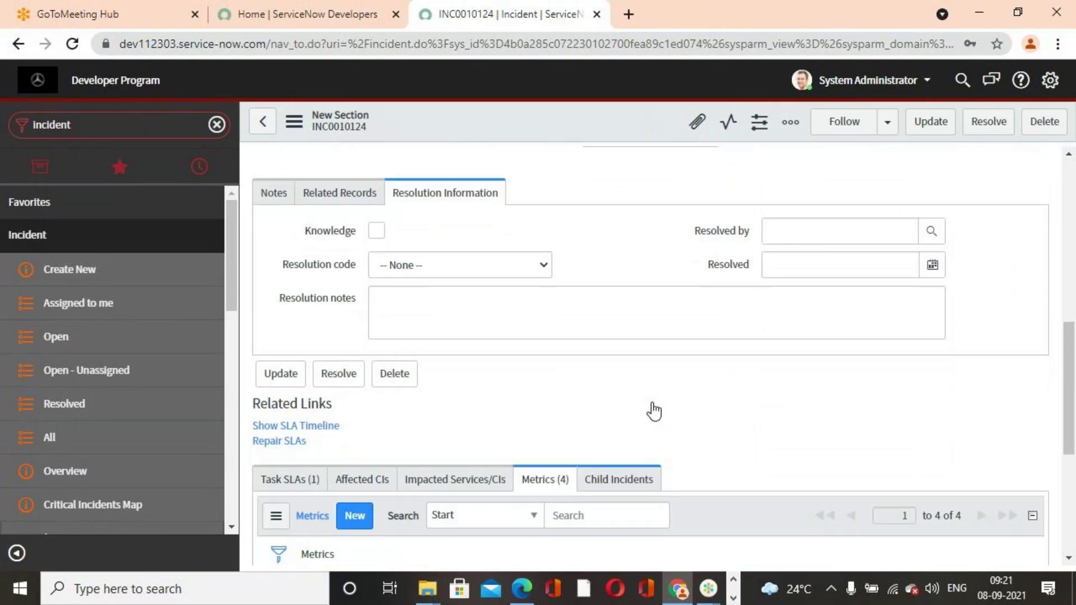
pyautogui.scroll(9, 651, 402)
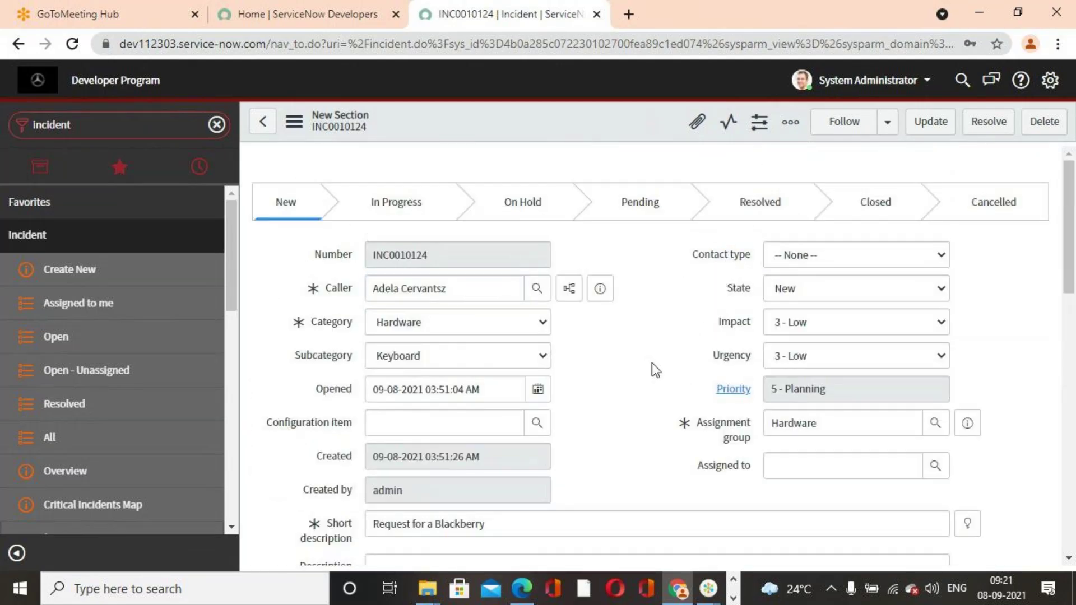
pyautogui.scroll(-10, 651, 362)
pyautogui.scroll(-3, 654, 367)
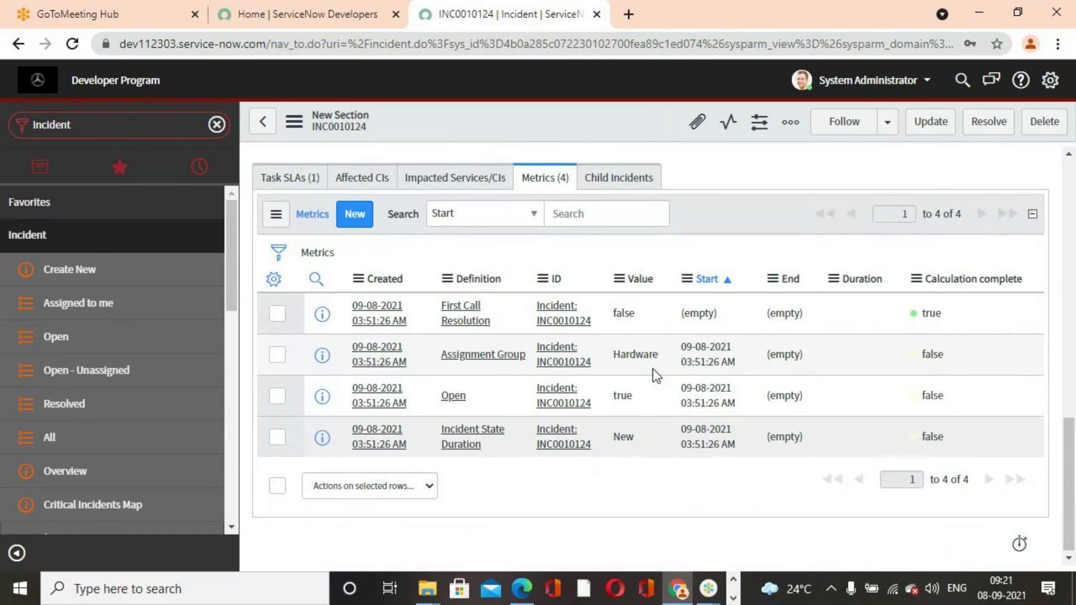
pyautogui.scroll(12, 654, 368)
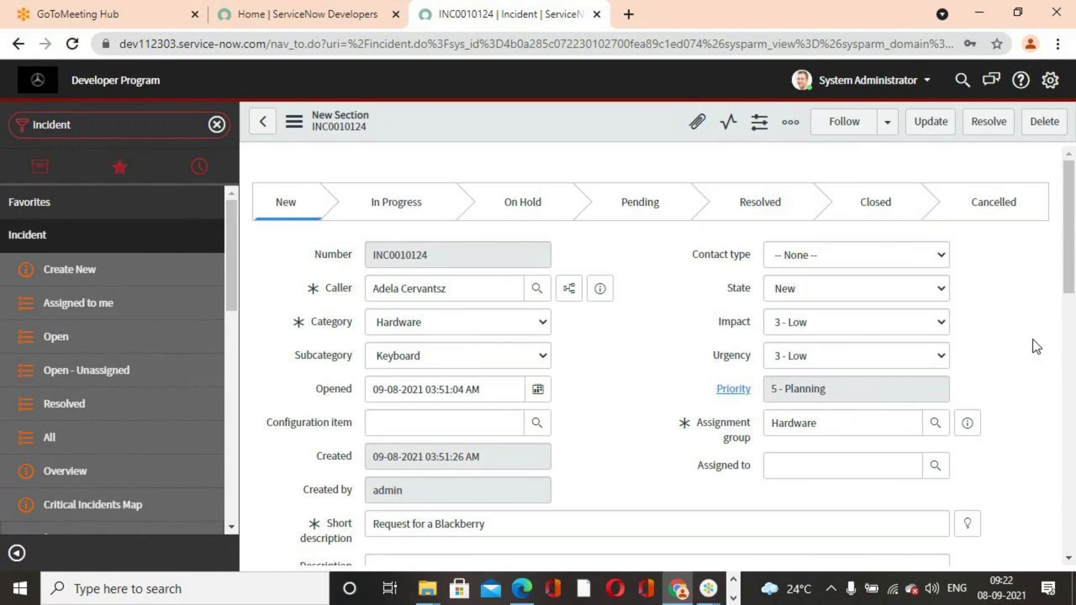
# Set the incident's state to In Progress, assign it to the second user in the lookup list and save it
pyautogui.click(858, 294)
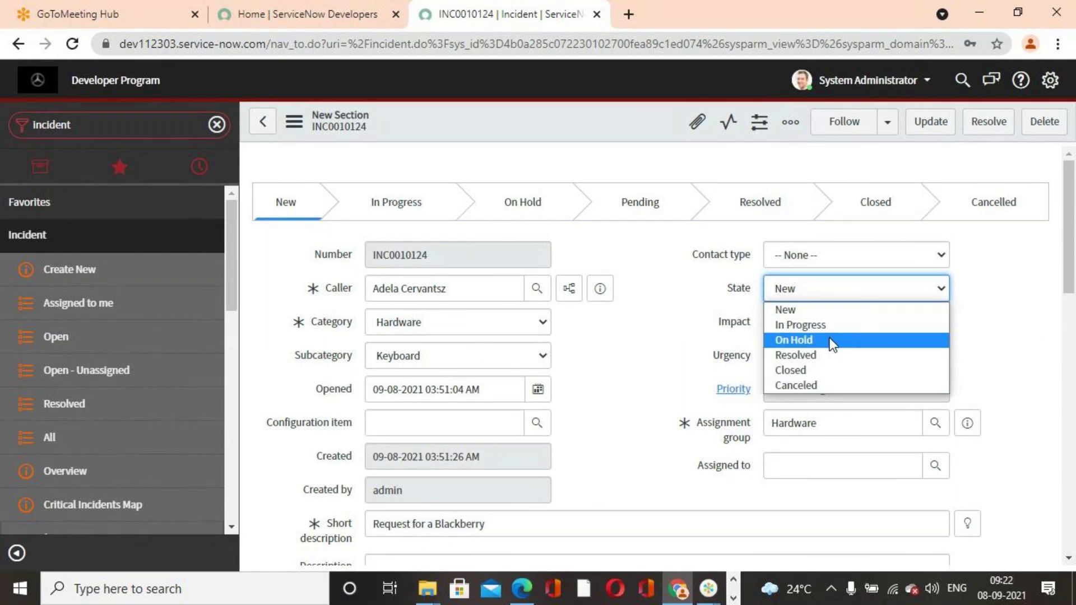
pyautogui.click(822, 326)
pyautogui.click(935, 465)
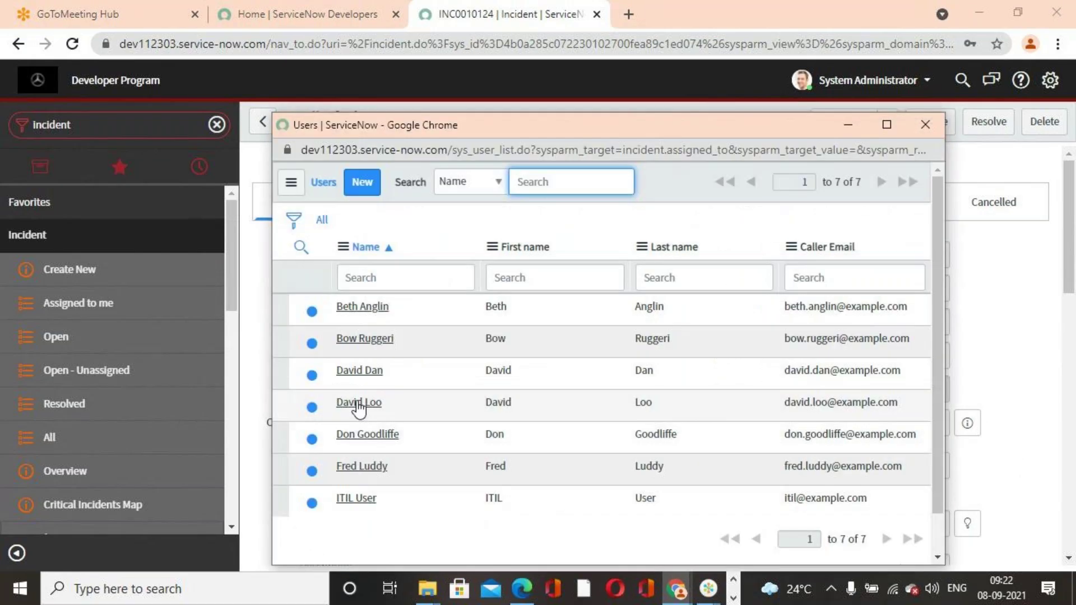
pyautogui.click(366, 339)
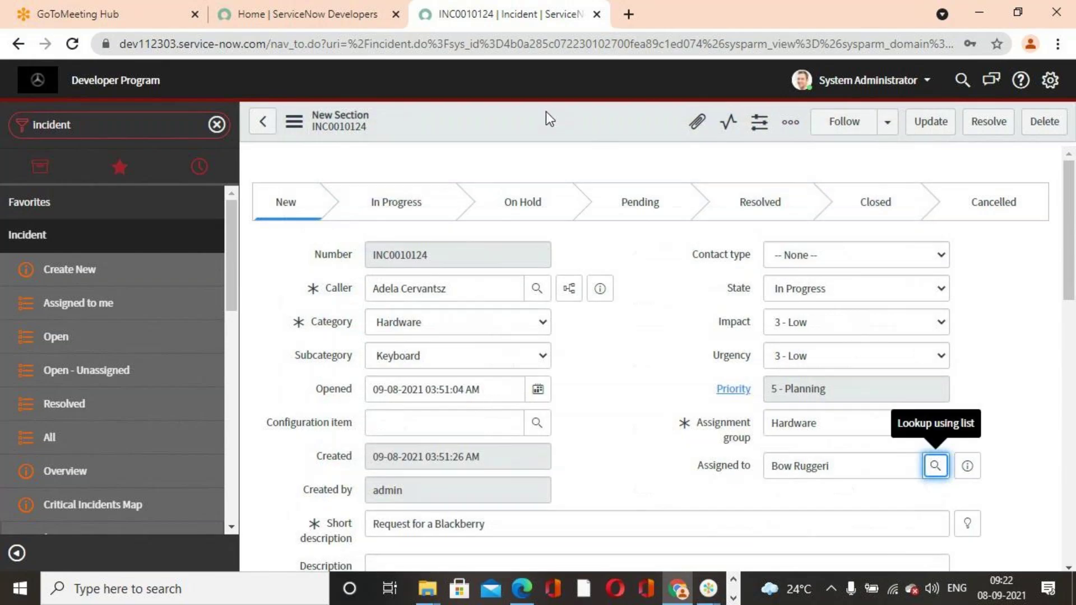
pyautogui.rightClick(549, 114)
pyautogui.click(576, 124)
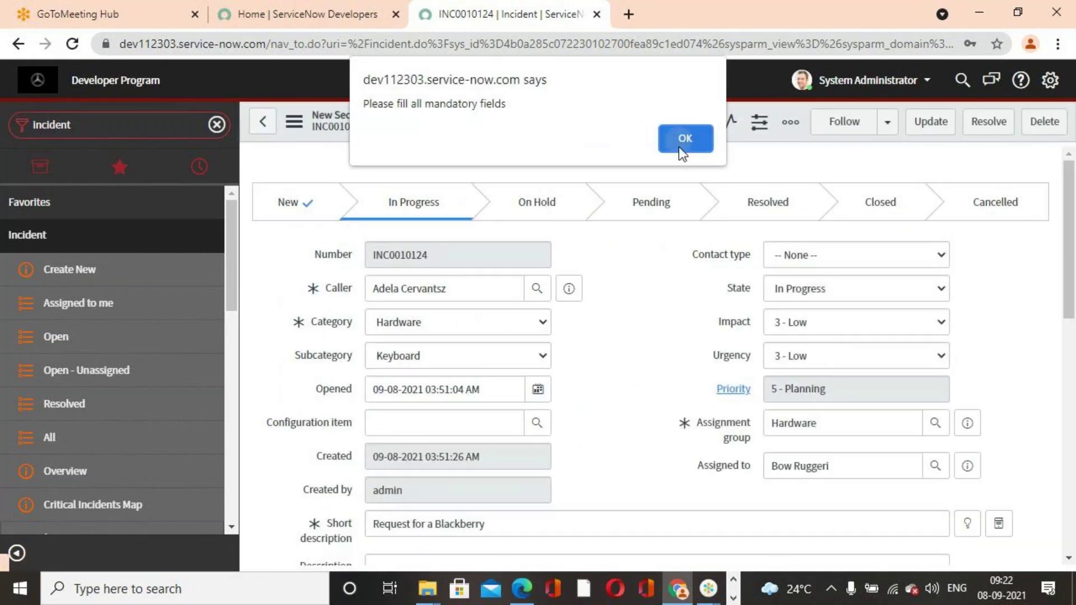
pyautogui.press('Return')
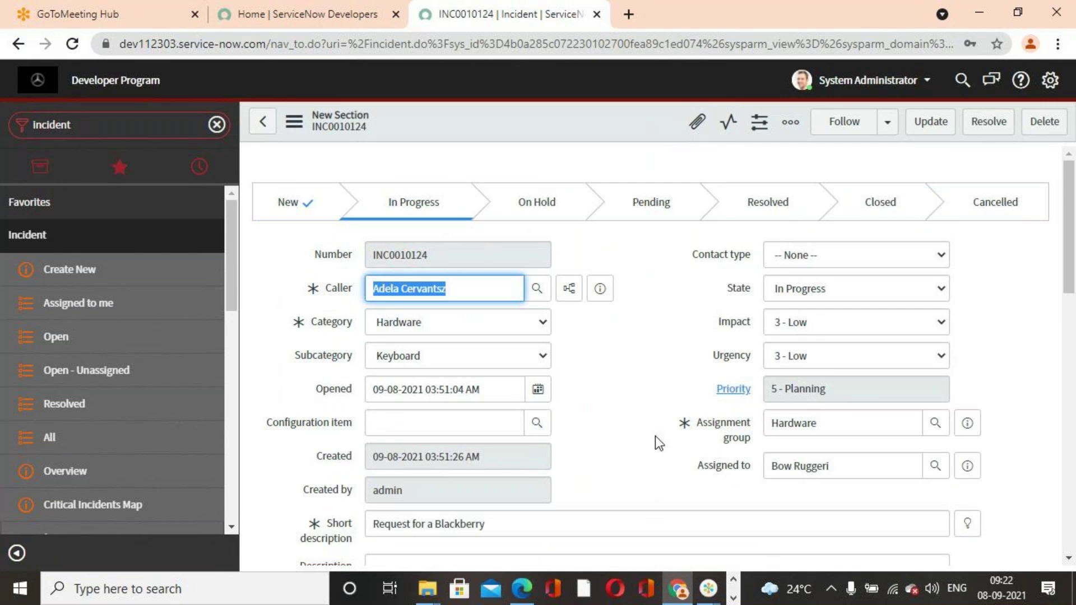
# Check the Metrics related list after the assignment, reload the incident form and dismiss the alert
pyautogui.click(650, 399)
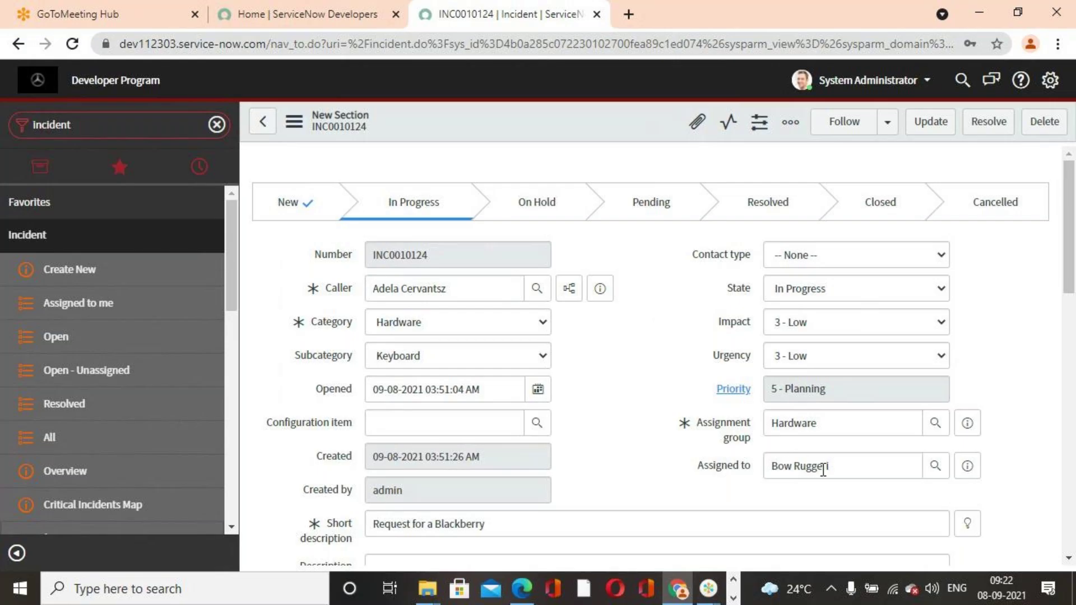
pyautogui.scroll(-7, 741, 435)
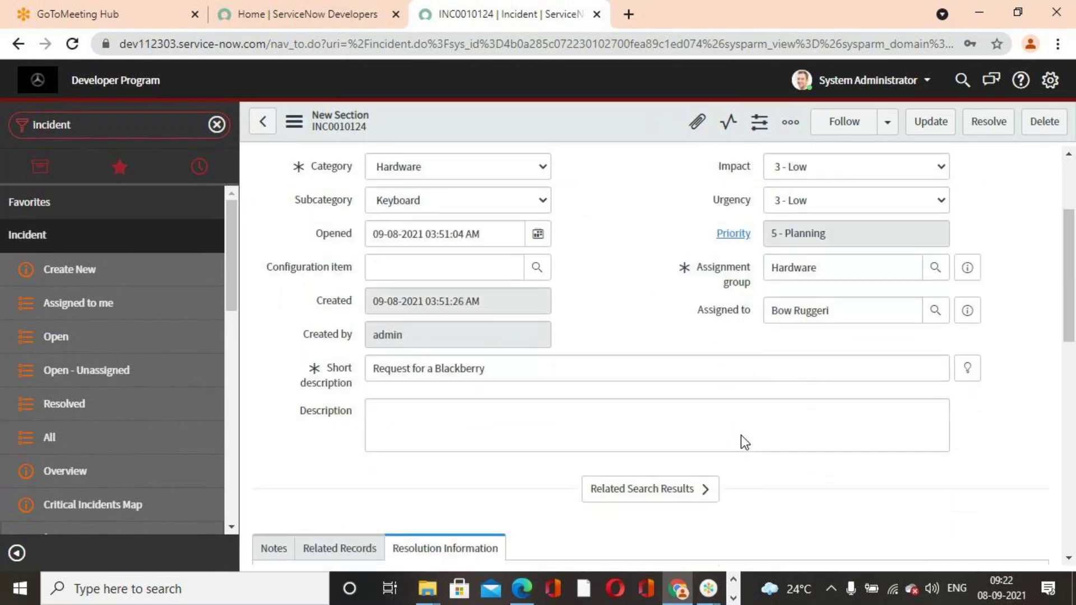
pyautogui.scroll(-8, 741, 435)
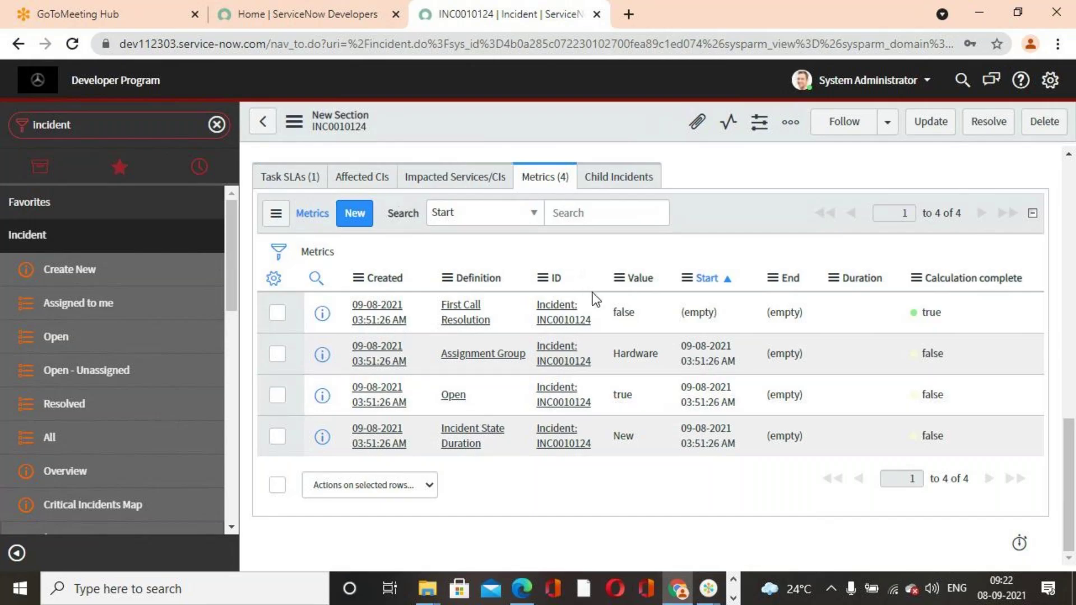
pyautogui.scroll(15, 665, 458)
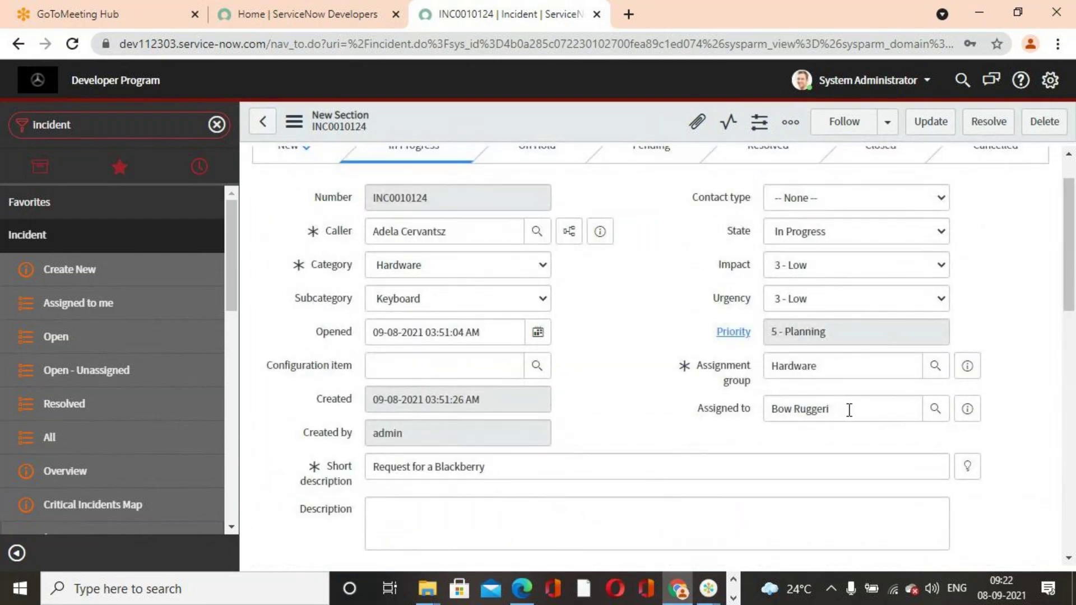
pyautogui.rightClick(563, 120)
pyautogui.click(704, 235)
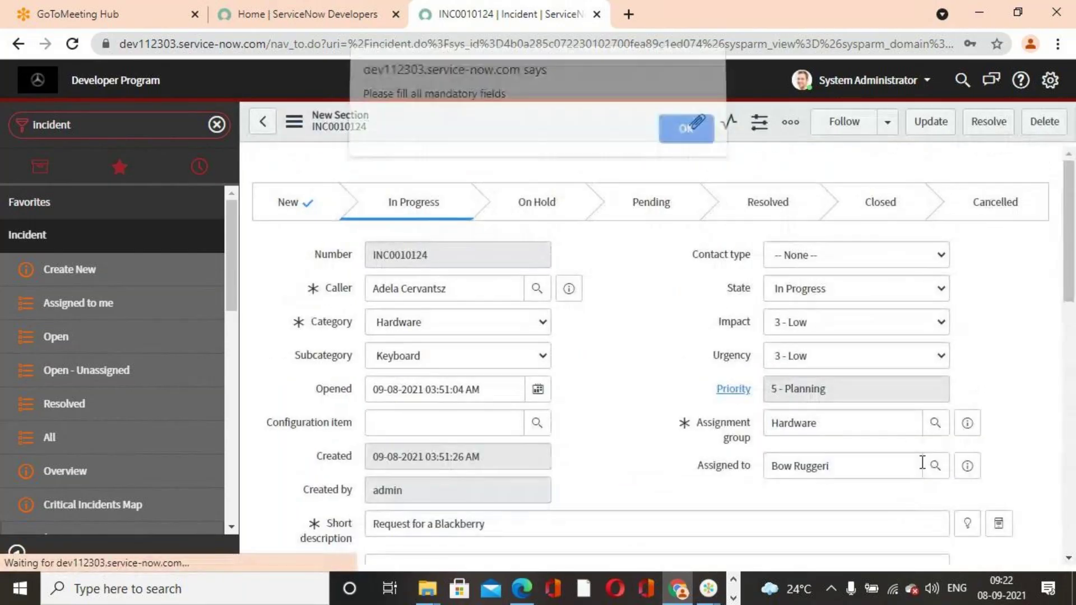
pyautogui.press('Return')
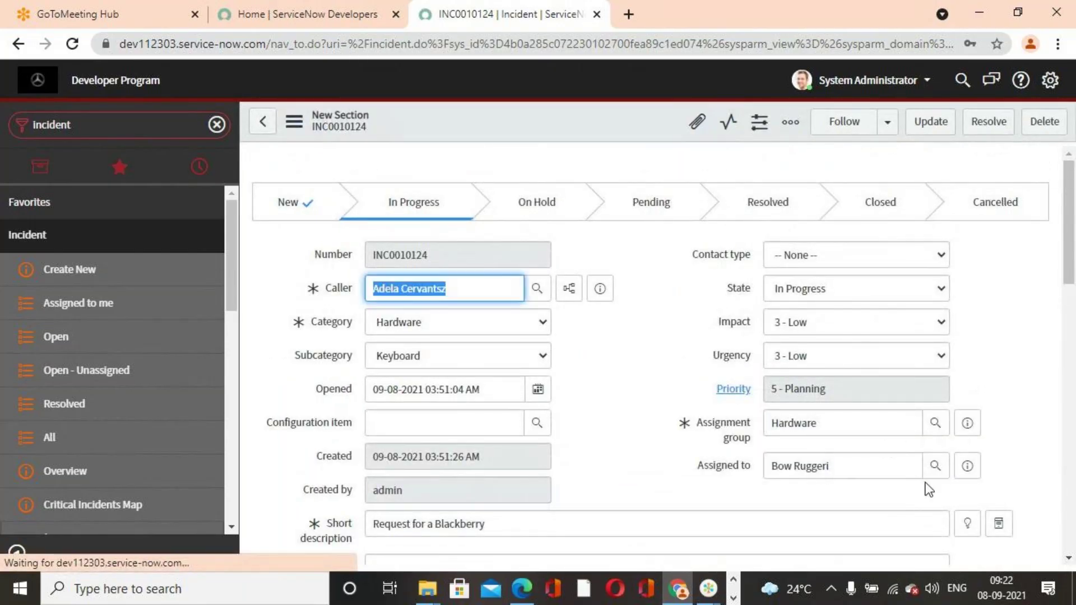
# Reassign the incident to the second-to-last user in the lookup list, save it and dismiss the alert
pyautogui.click(935, 469)
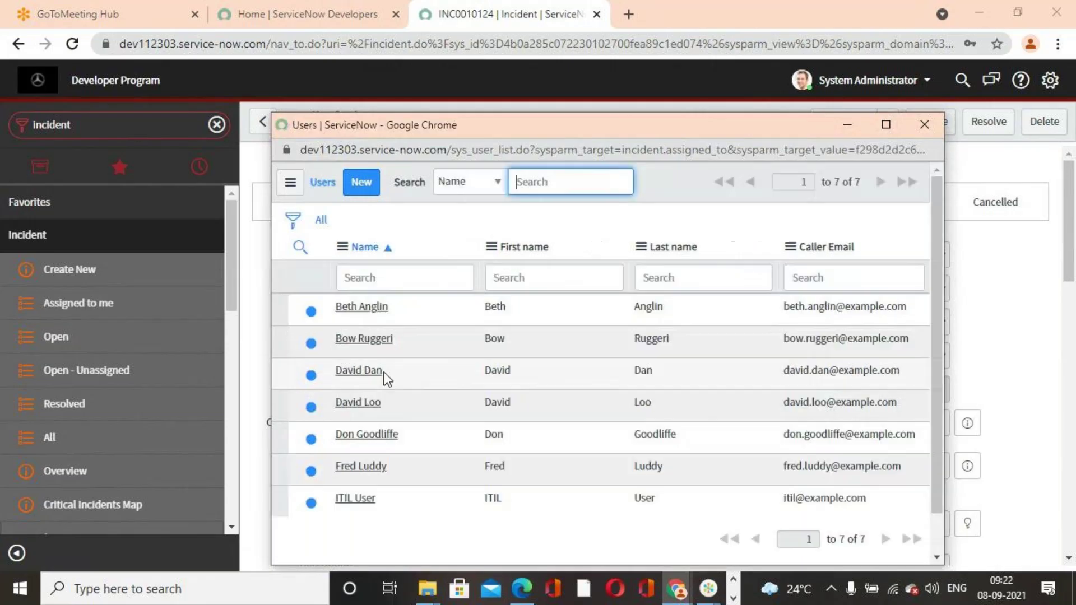
pyautogui.click(362, 466)
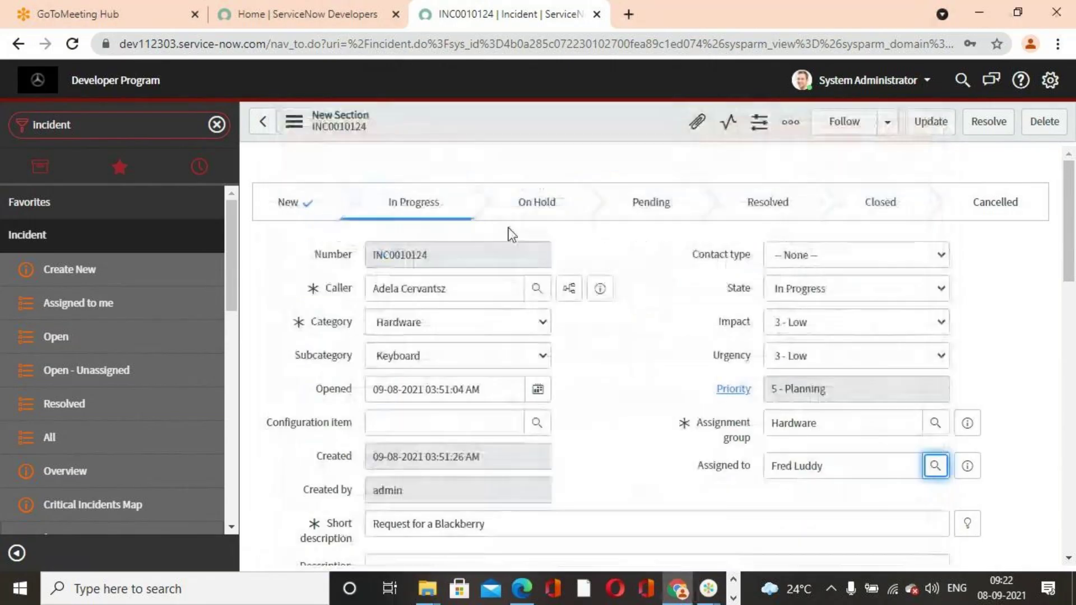
pyautogui.rightClick(562, 130)
pyautogui.click(586, 142)
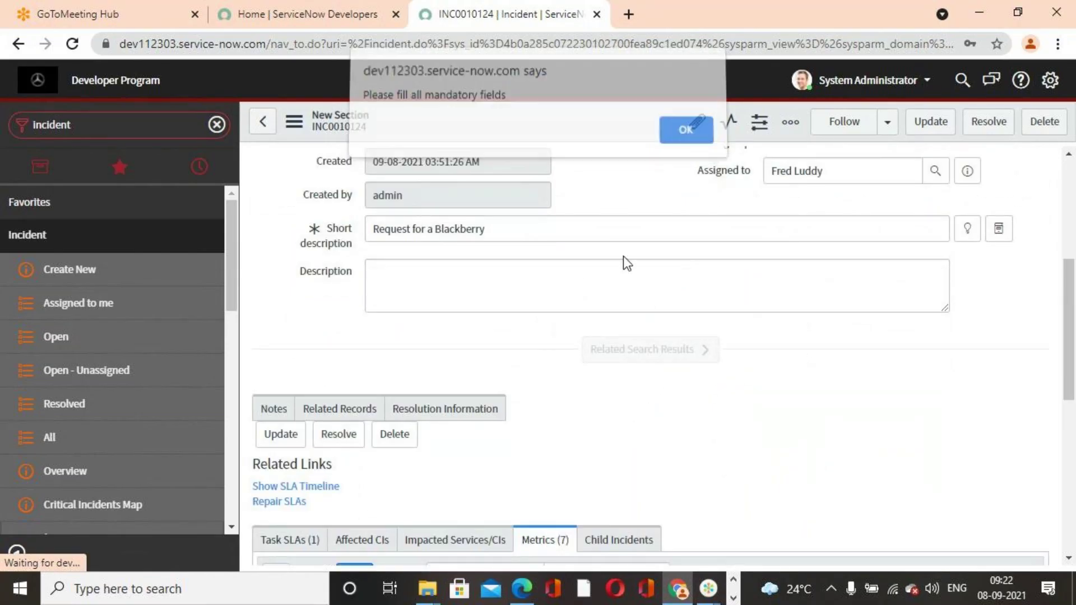
pyautogui.press('Return')
# Filter the incident's Metrics related list to the Assigned to Duration definition and compare the records of both assignees
pyautogui.scroll(-15, 598, 340)
pyautogui.scroll(-3, 598, 341)
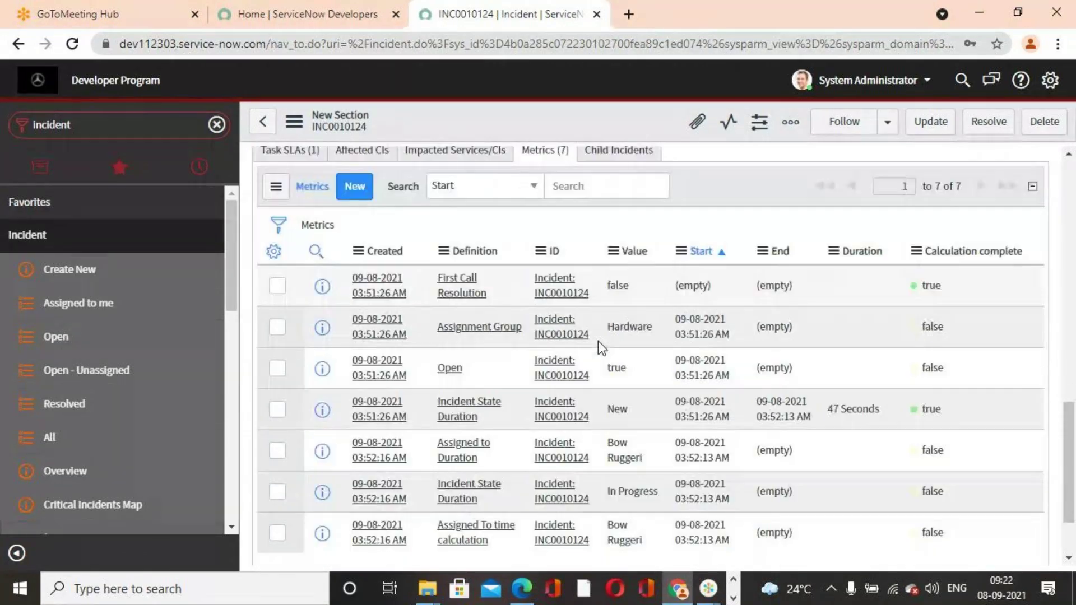
pyautogui.rightClick(473, 357)
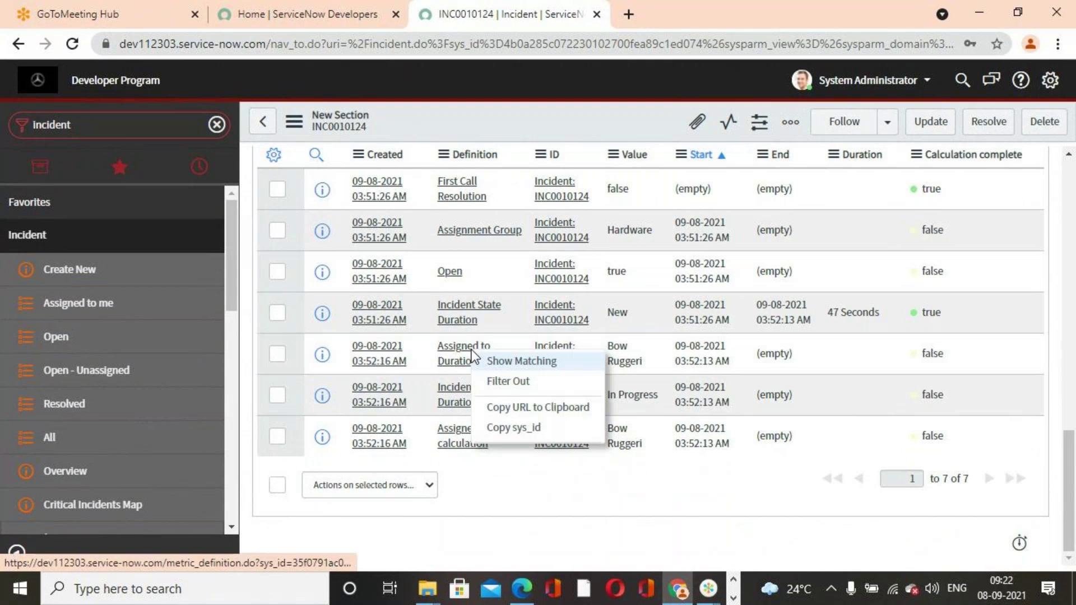
pyautogui.click(664, 459)
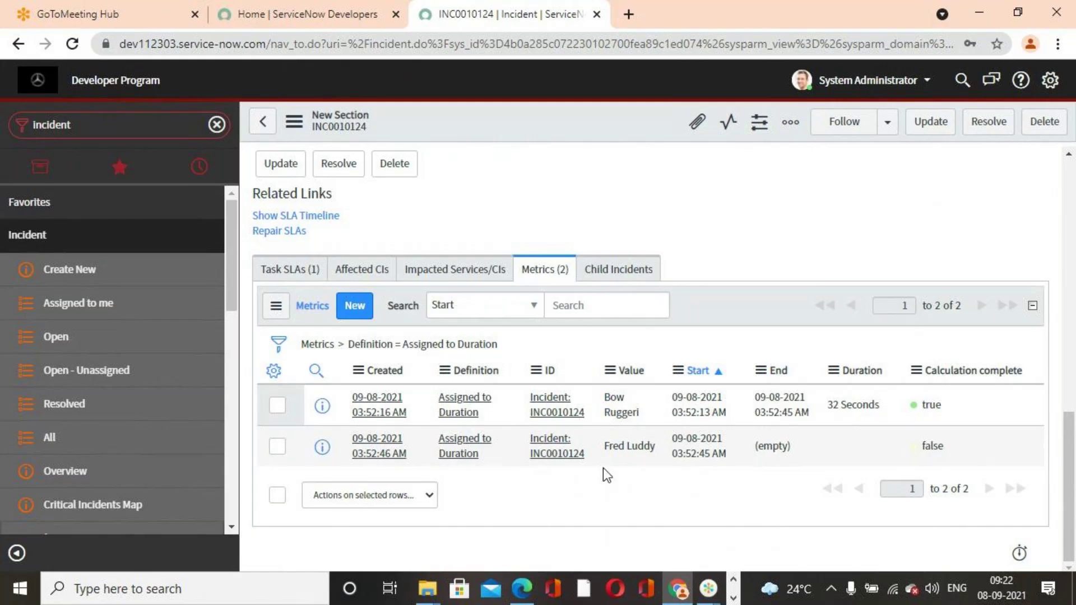
pyautogui.scroll(6, 481, 437)
pyautogui.scroll(-4, 477, 419)
pyautogui.scroll(-2, 480, 422)
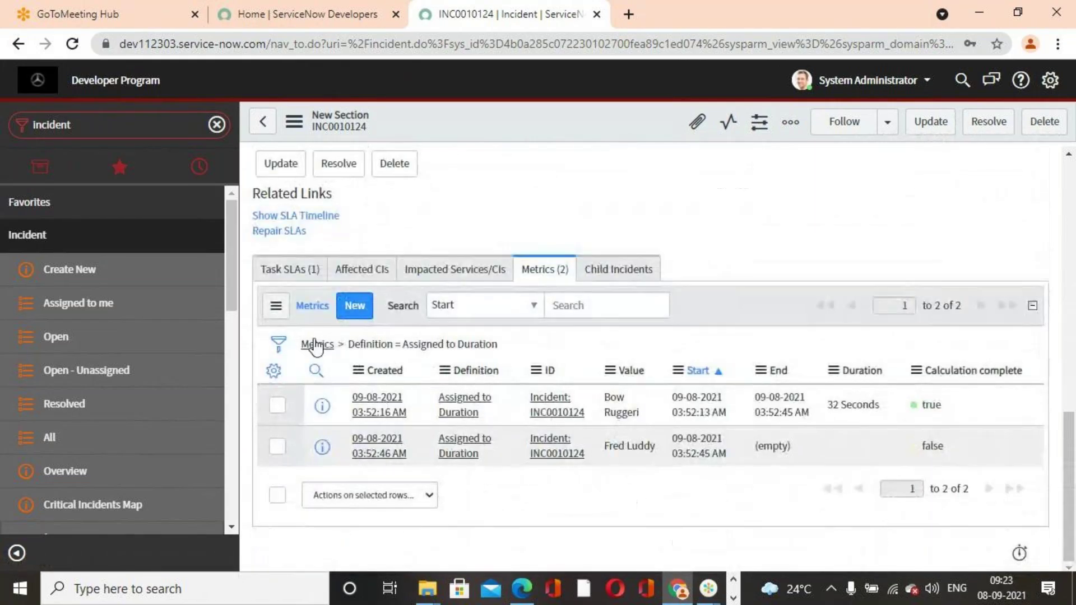
pyautogui.scroll(8, 710, 394)
pyautogui.scroll(2, 710, 394)
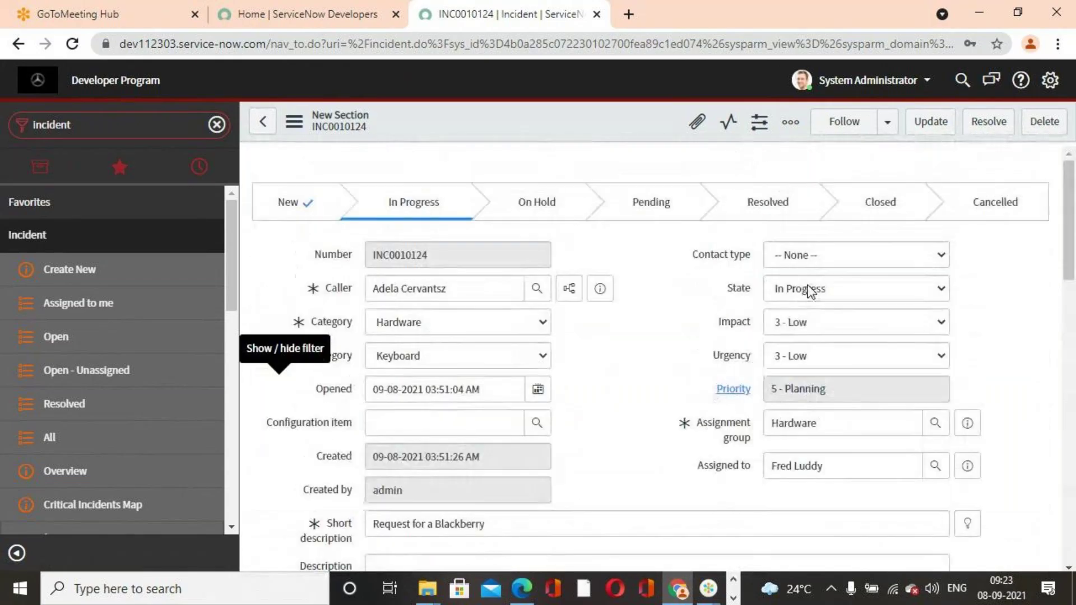
# Set the incident's state to On Hold with the reason Awaiting Caller and try to save it
pyautogui.click(829, 288)
pyautogui.click(825, 340)
pyautogui.click(904, 324)
pyautogui.click(874, 357)
pyautogui.rightClick(620, 131)
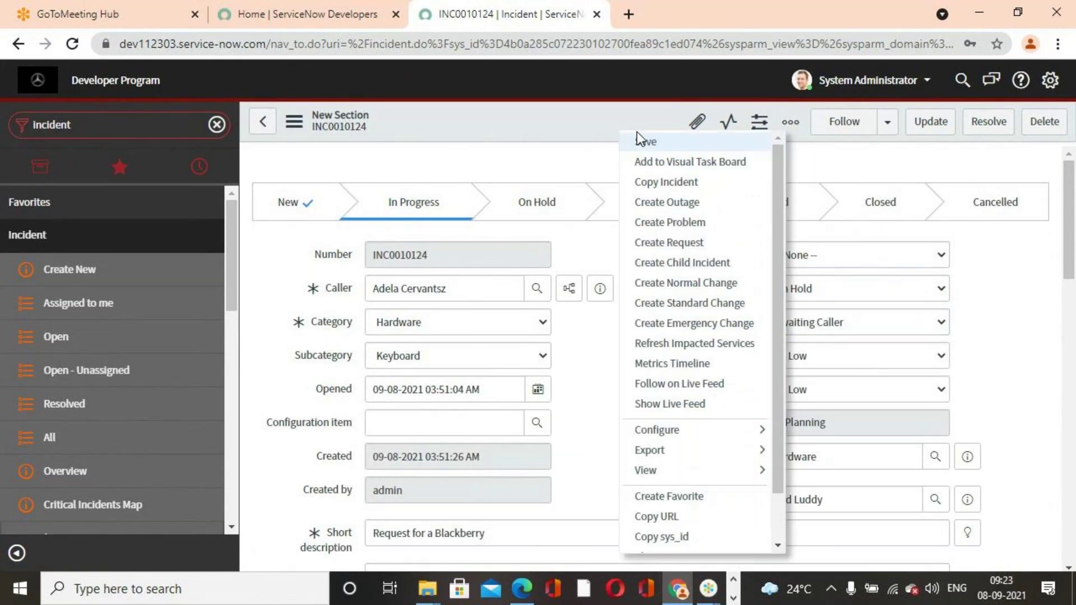
pyautogui.click(666, 144)
pyautogui.click(1026, 180)
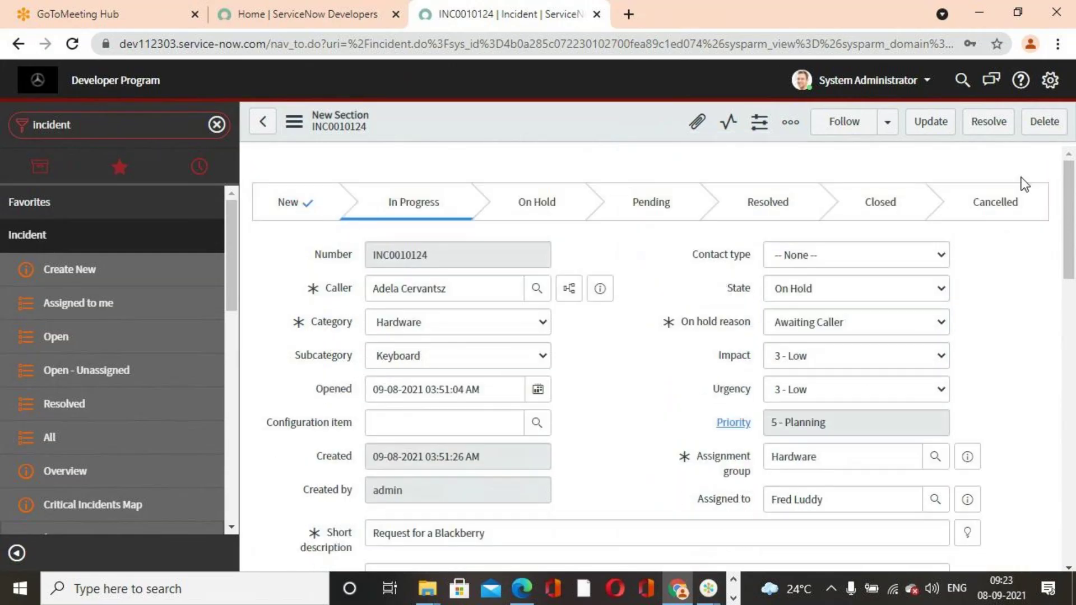
# Enter "cvdf" as the incident's customer-visible additional comment, save the incident and dismiss the alert
pyautogui.scroll(-7, 521, 396)
pyautogui.scroll(-5, 510, 399)
pyautogui.scroll(3, 297, 197)
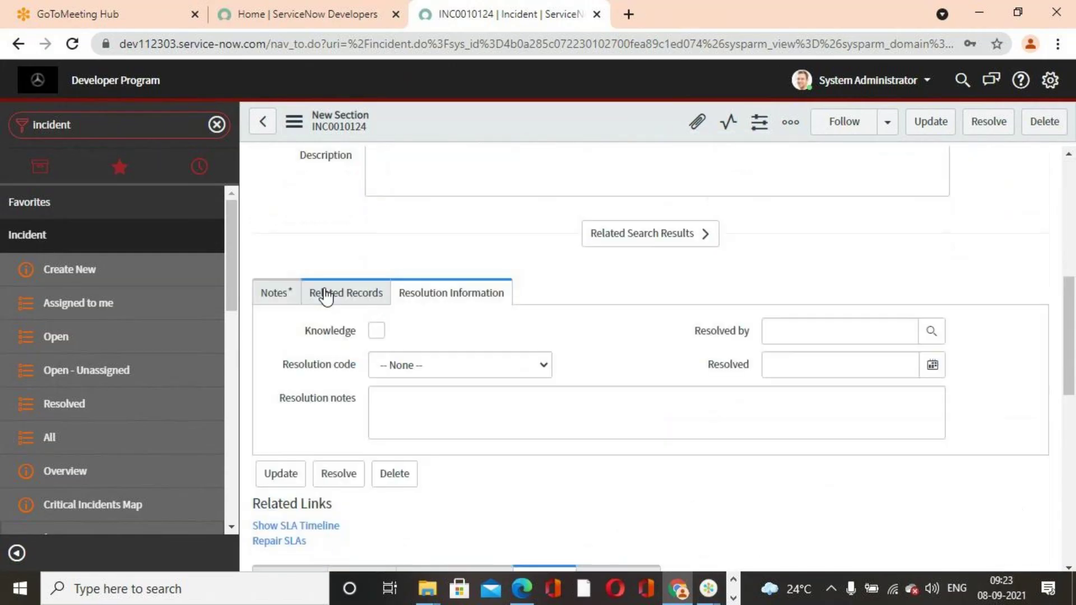
pyautogui.click(277, 296)
pyautogui.scroll(5, 598, 415)
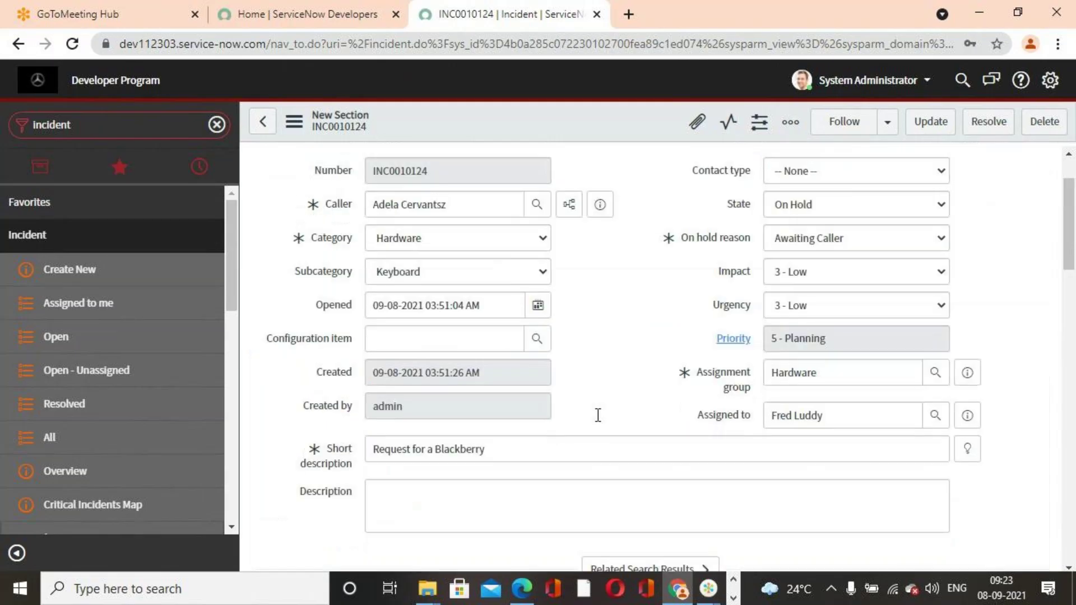
pyautogui.rightClick(590, 120)
pyautogui.click(610, 131)
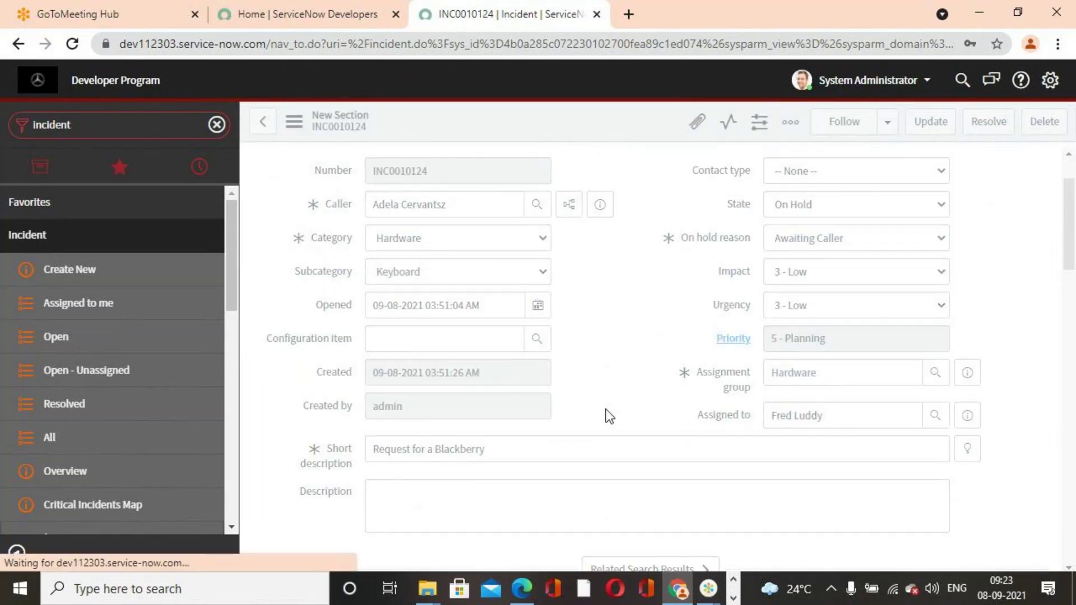
pyautogui.click(687, 138)
# Filter the incident's Metrics related list to the Incident State Duration definition and compare the records of each state
pyautogui.scroll(-20, 633, 350)
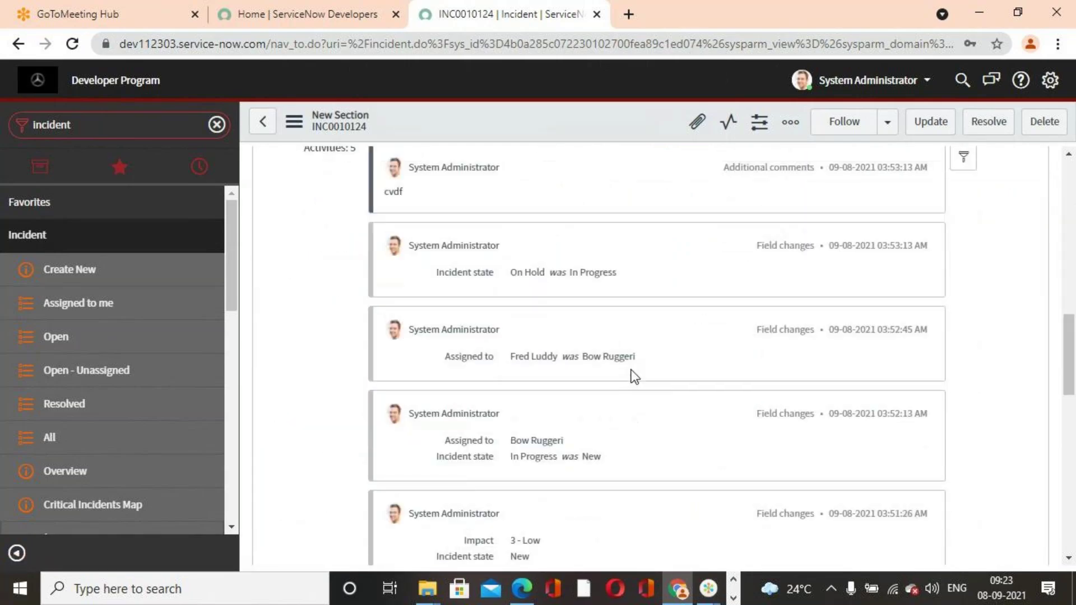
pyautogui.scroll(-7, 634, 377)
pyautogui.scroll(-2, 634, 377)
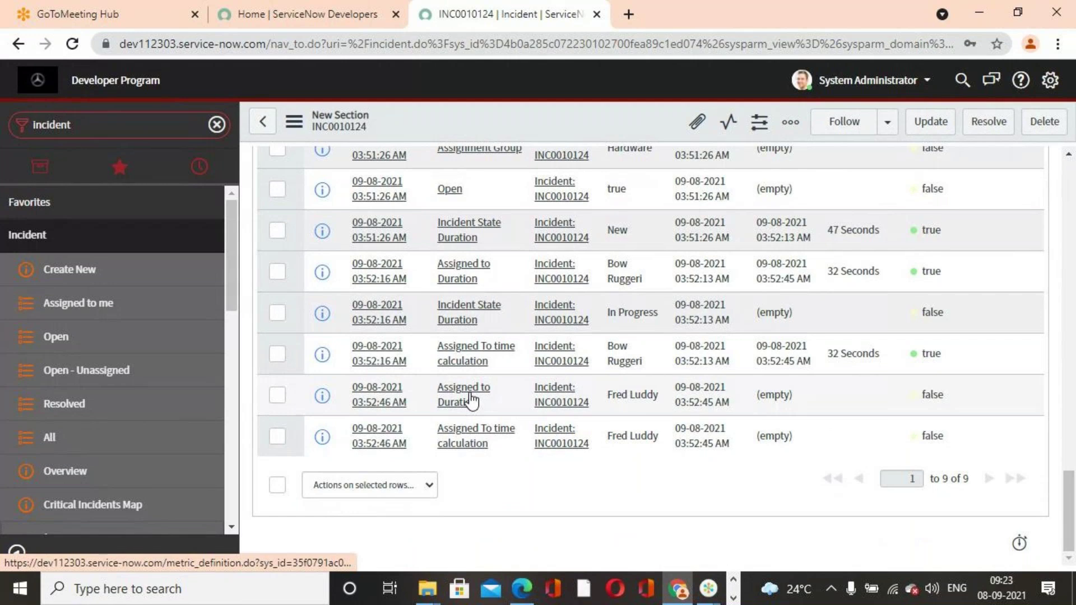
pyautogui.scroll(2, 471, 399)
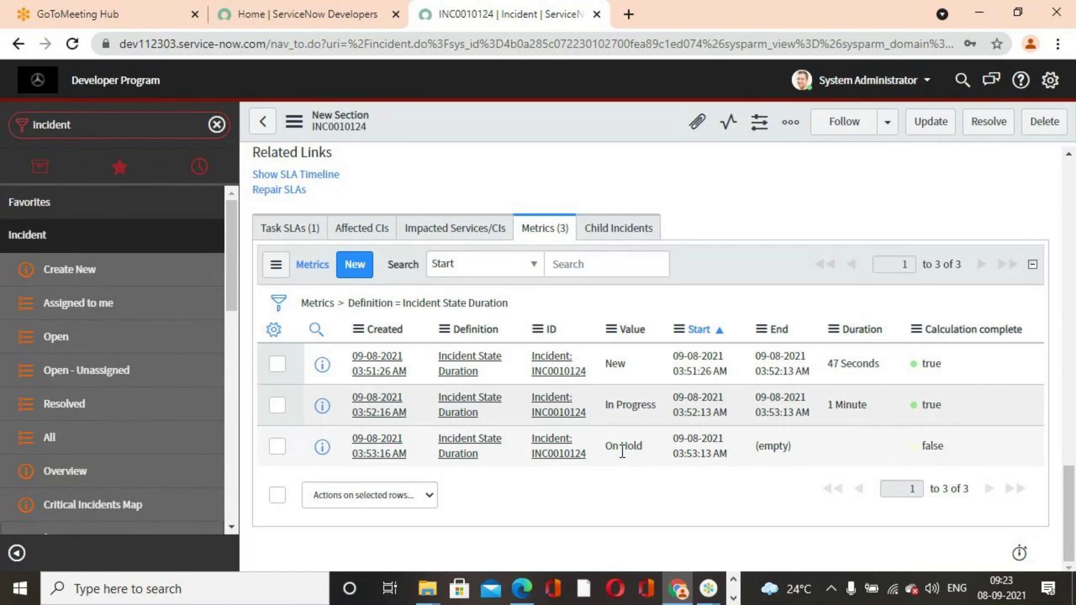
pyautogui.scroll(1, 622, 451)
pyautogui.scroll(7, 622, 451)
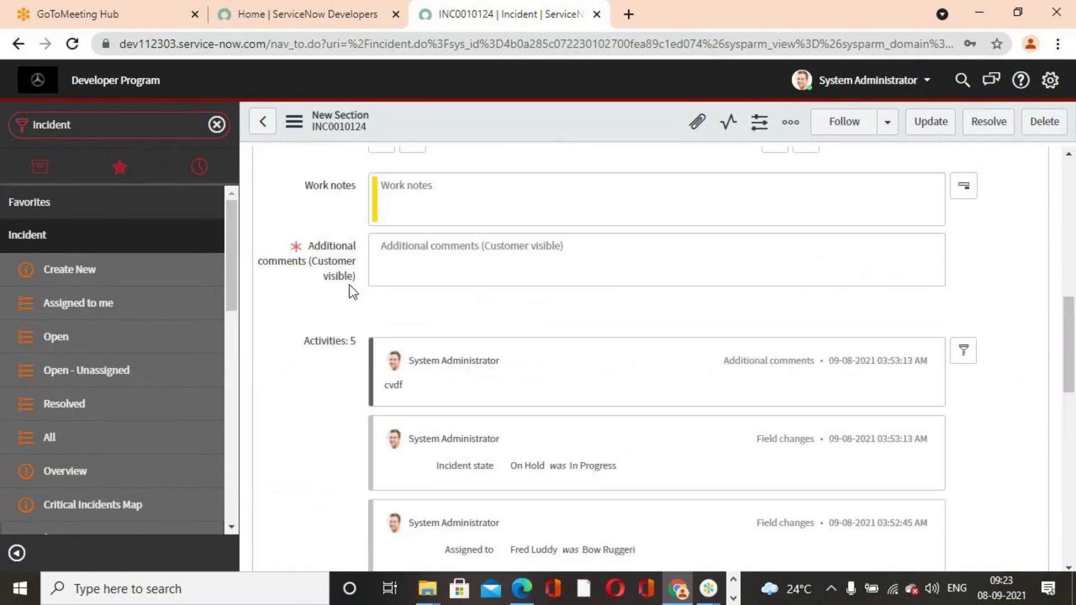
# Return to the incident list, open a blank new incident form and dismiss the mandatory fields alert
pyautogui.click(261, 122)
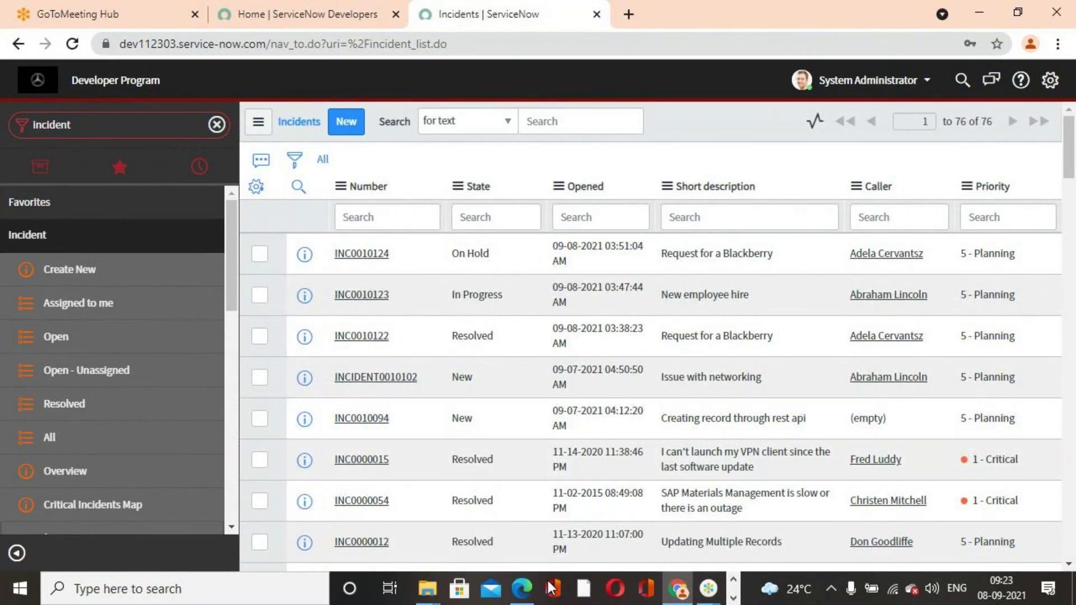
pyautogui.click(521, 589)
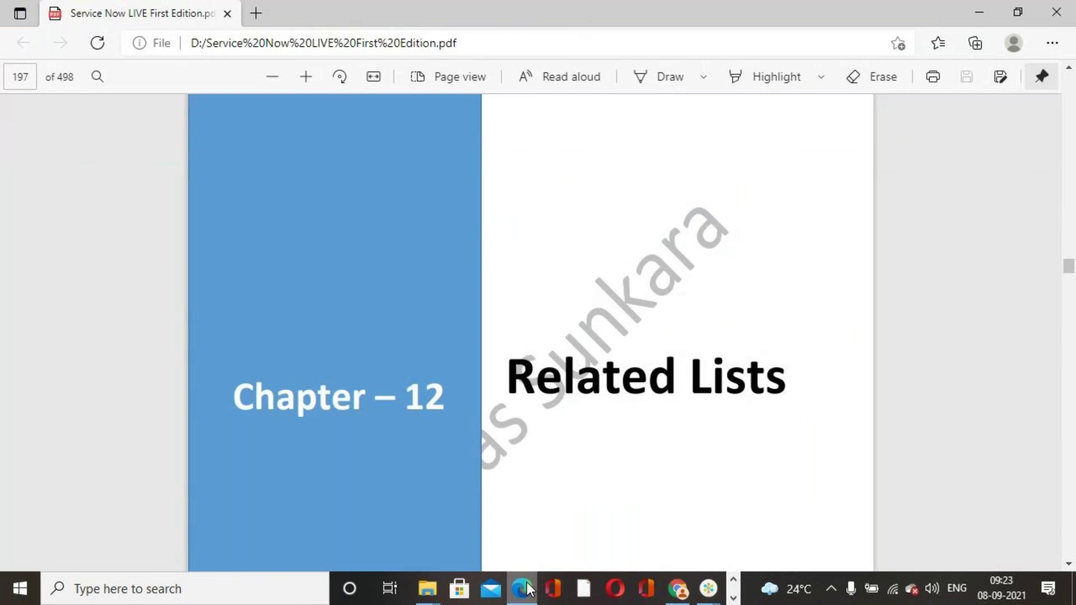
pyautogui.click(677, 588)
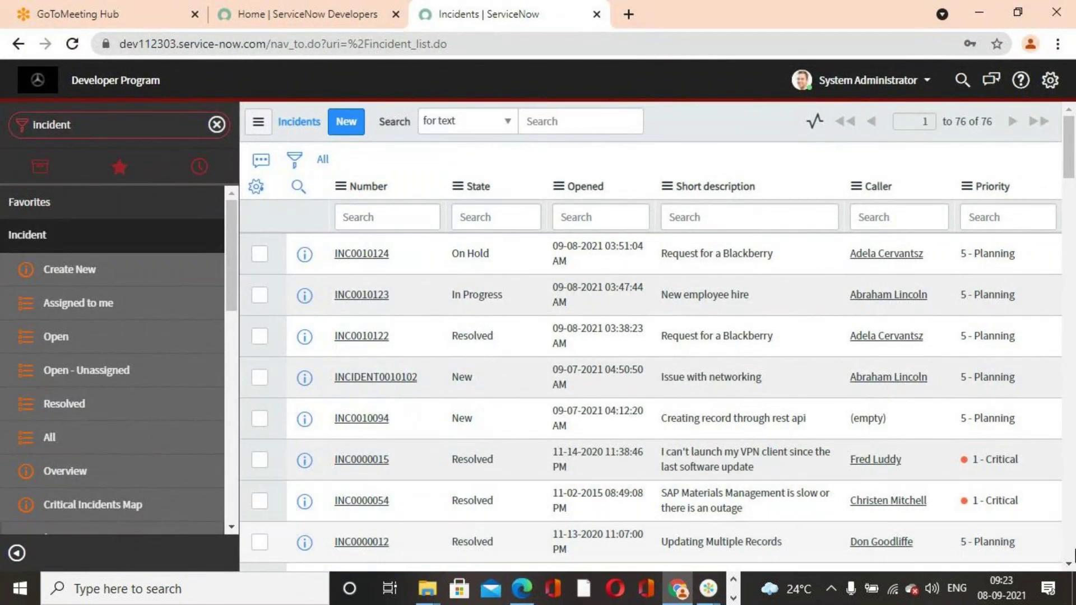
pyautogui.click(107, 279)
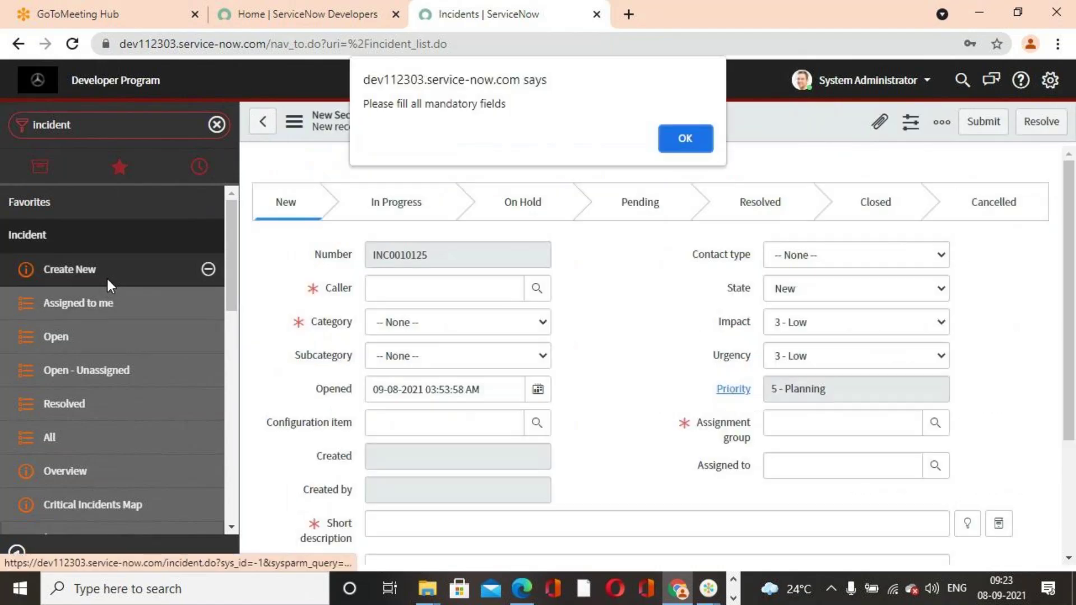
pyautogui.click(684, 137)
pyautogui.click(647, 319)
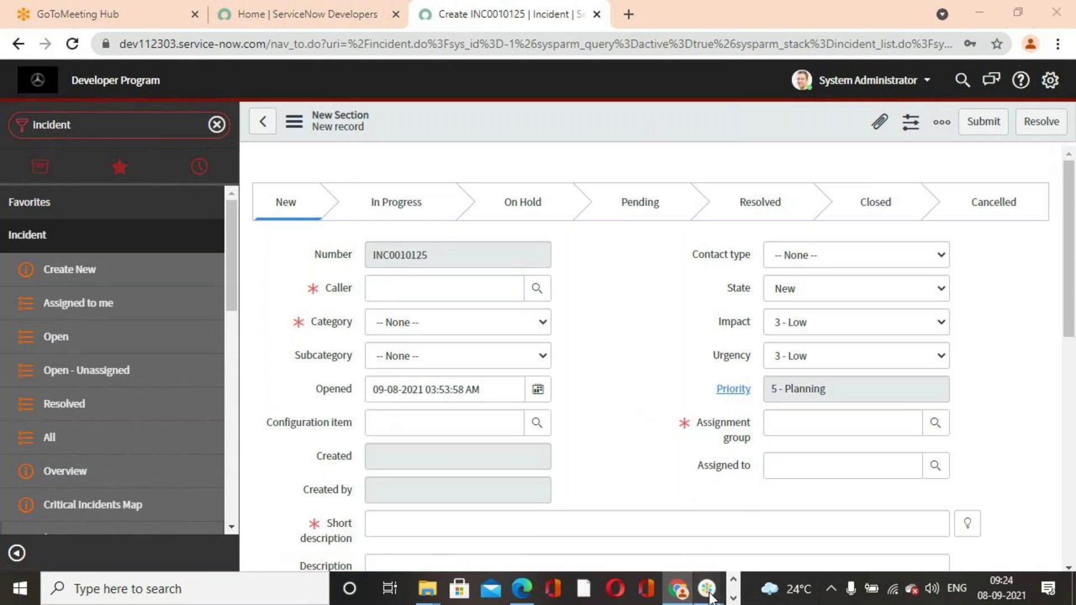
pyautogui.moveTo(708, 596)
pyautogui.click(756, 513)
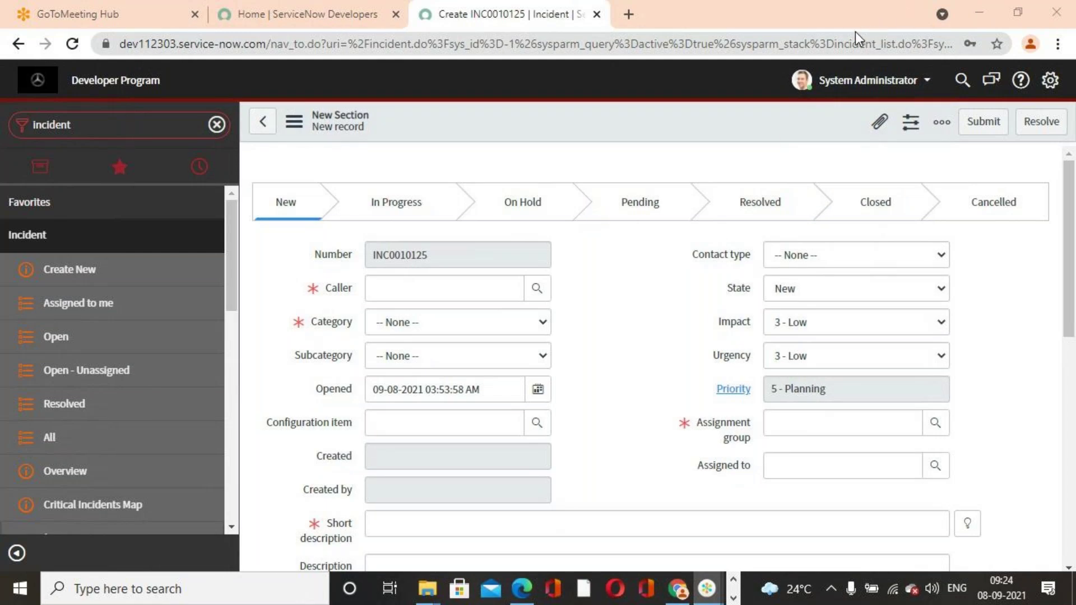
pyautogui.scroll(-2, 629, 418)
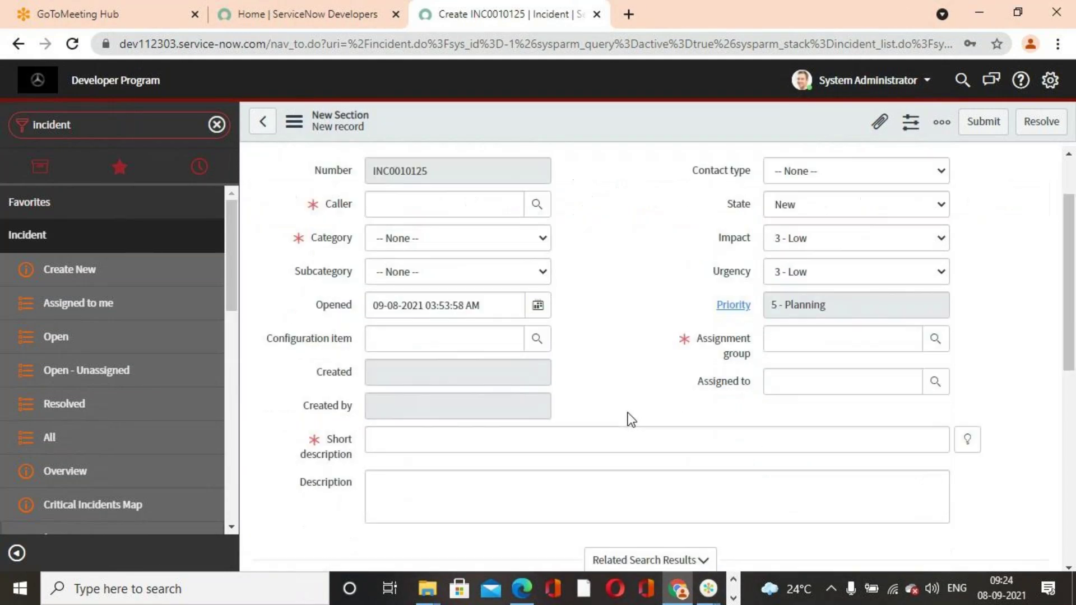
pyautogui.scroll(2, 628, 413)
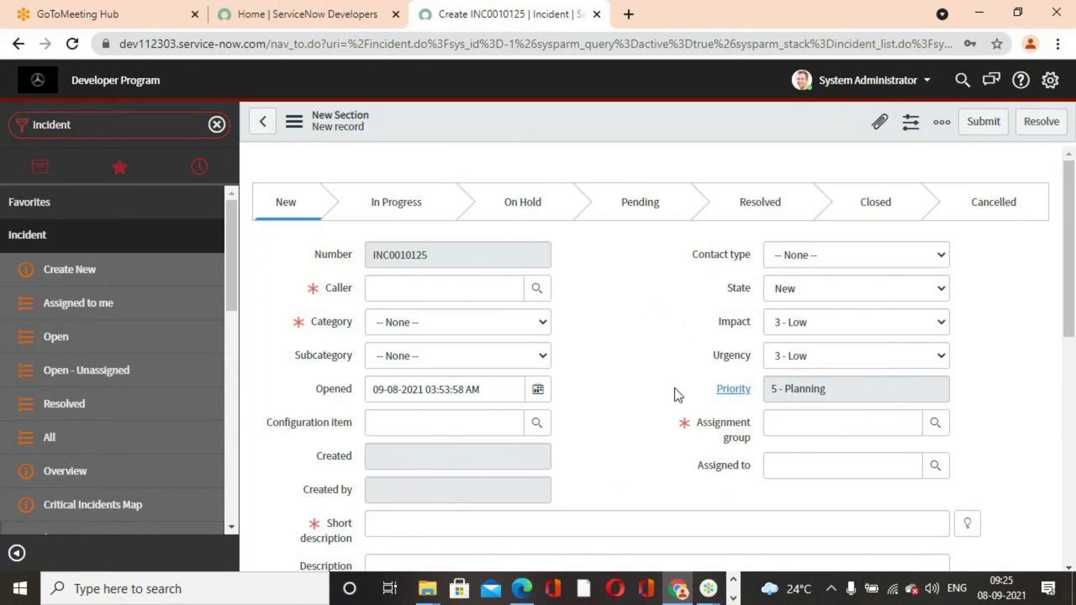
# Examine the Category choices and the recent Assignment group selections on the new incident form
pyautogui.click(514, 313)
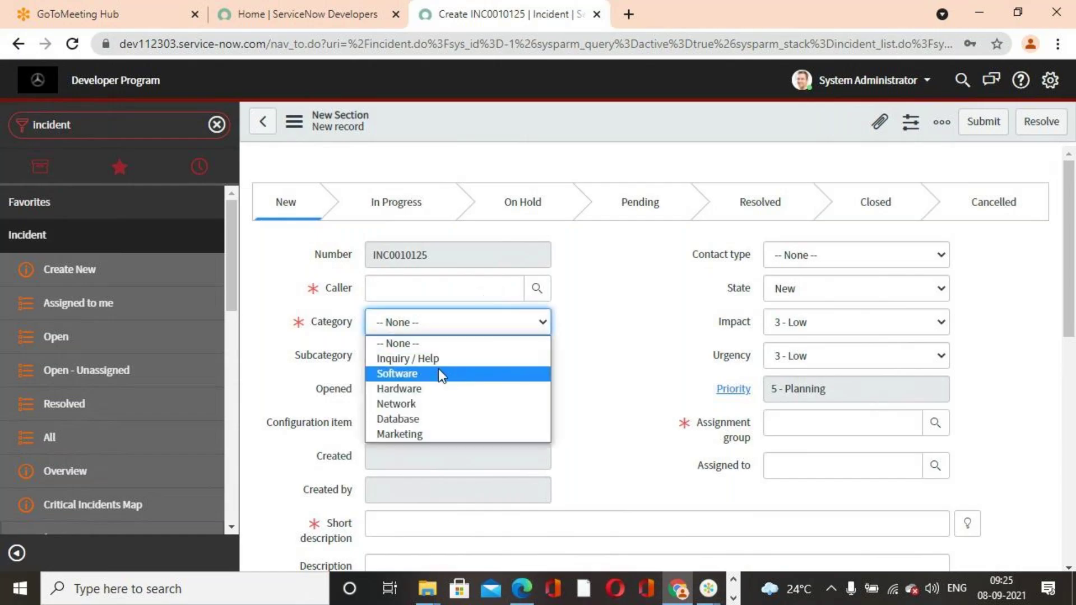
pyautogui.click(680, 341)
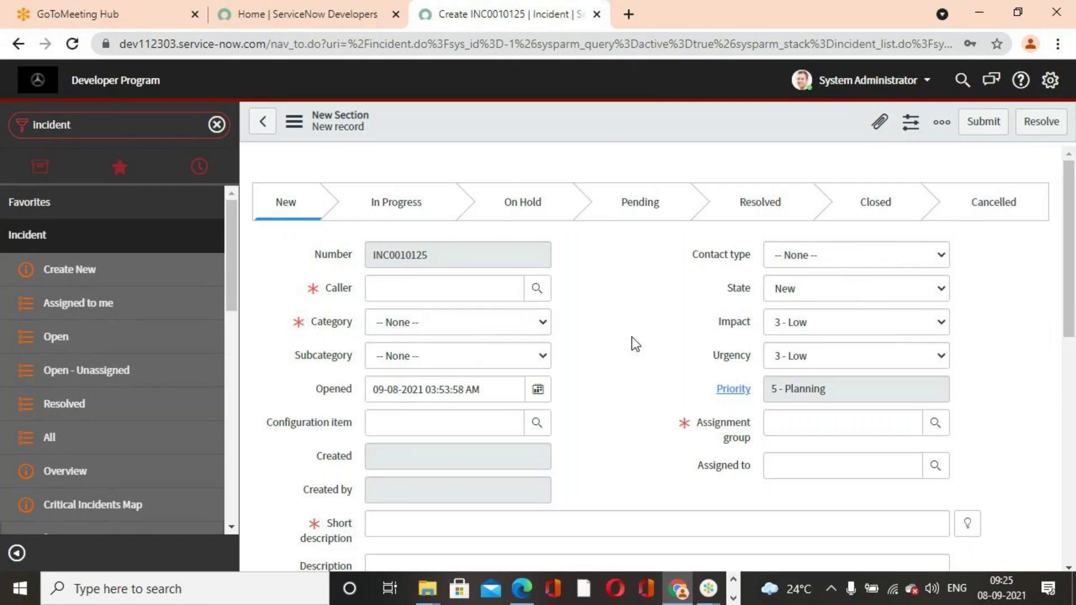
pyautogui.scroll(-5, 631, 342)
pyautogui.scroll(5, 631, 345)
pyautogui.click(826, 423)
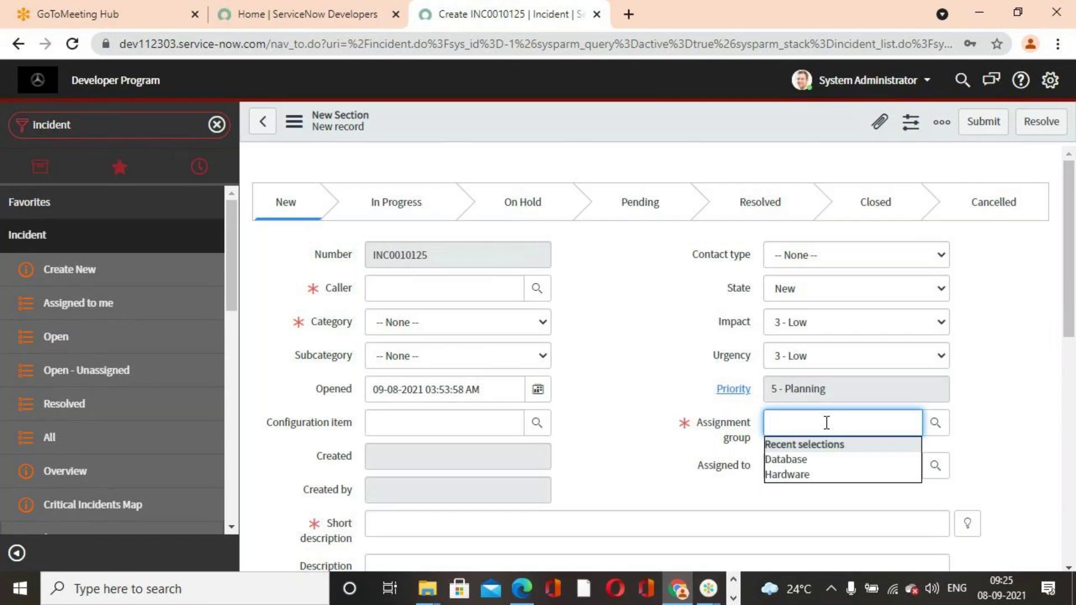
# Open a fresh incident form, dismiss the alert and check the Assignment group field's recent selections again
pyautogui.click(67, 272)
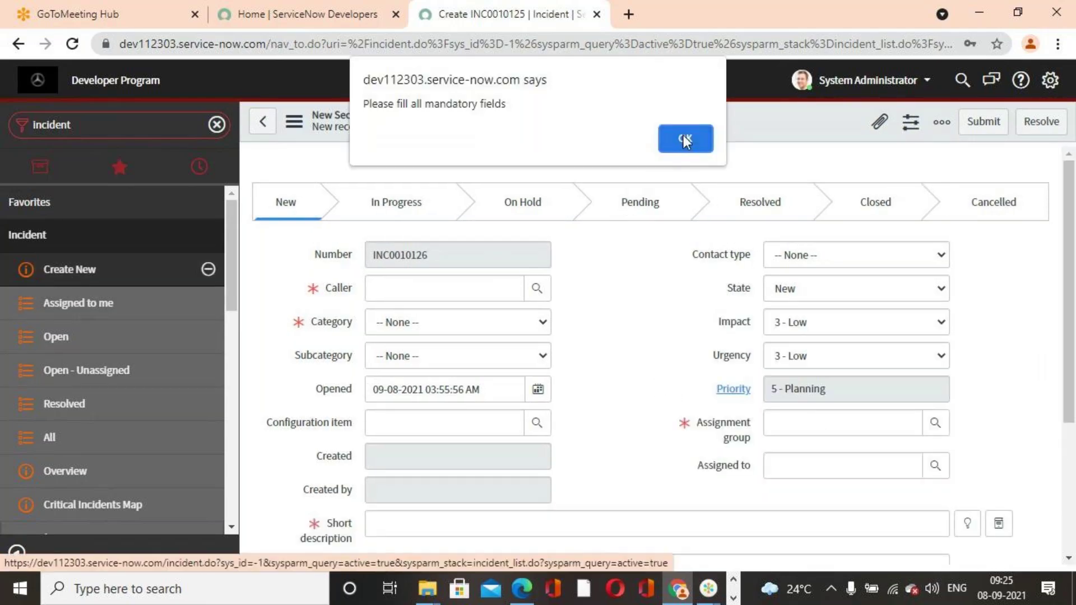
pyautogui.click(684, 134)
pyautogui.click(819, 427)
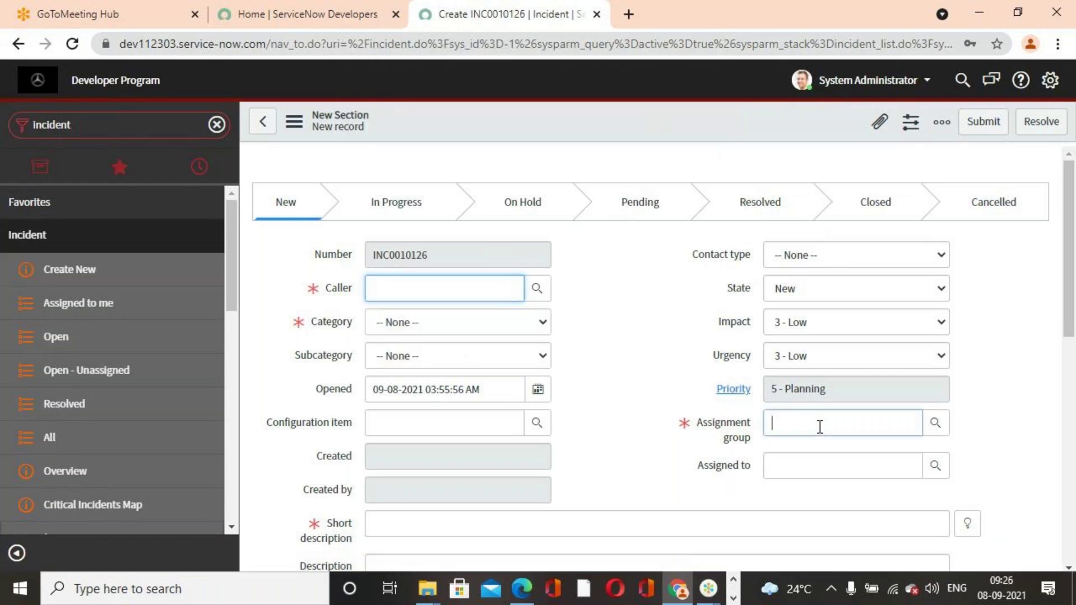
pyautogui.click(1025, 386)
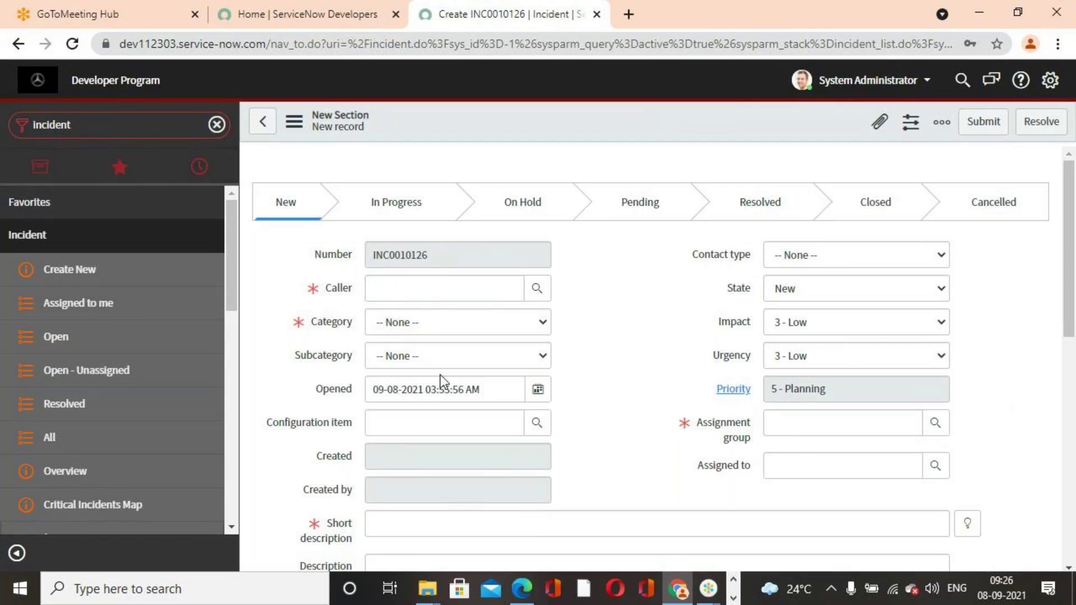
pyautogui.click(875, 430)
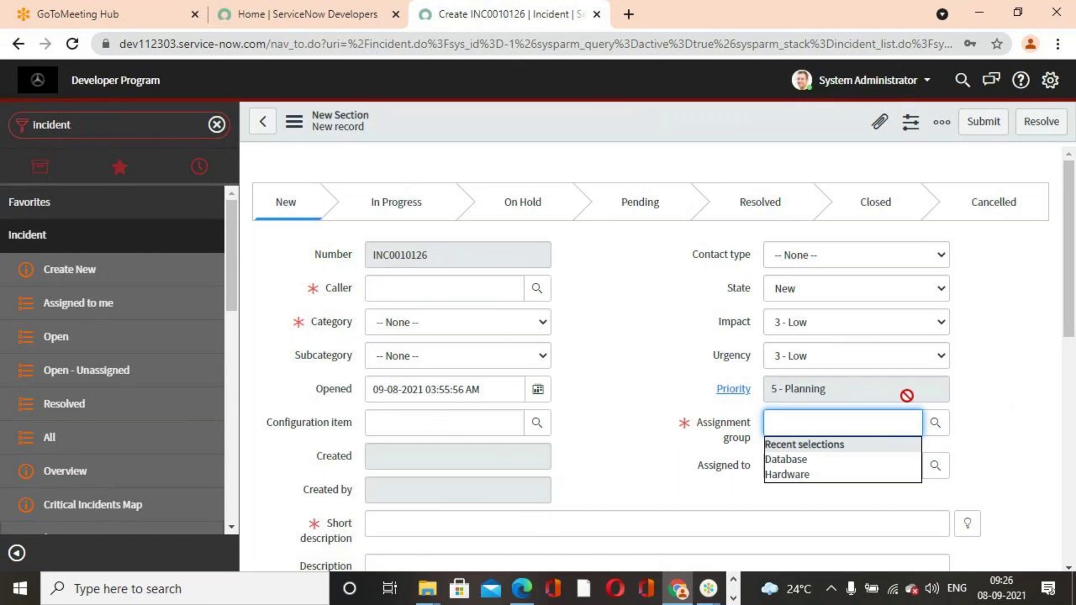
pyautogui.click(638, 367)
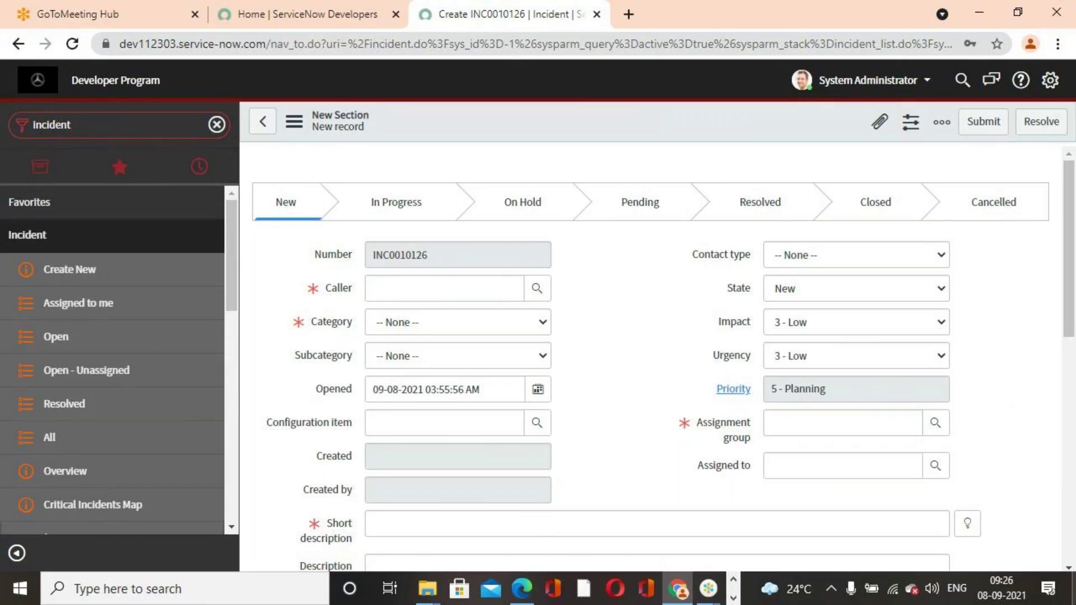
# Filter the navigator by "assignment" and open the Assignment Lookup Rules list
pyautogui.click(156, 124)
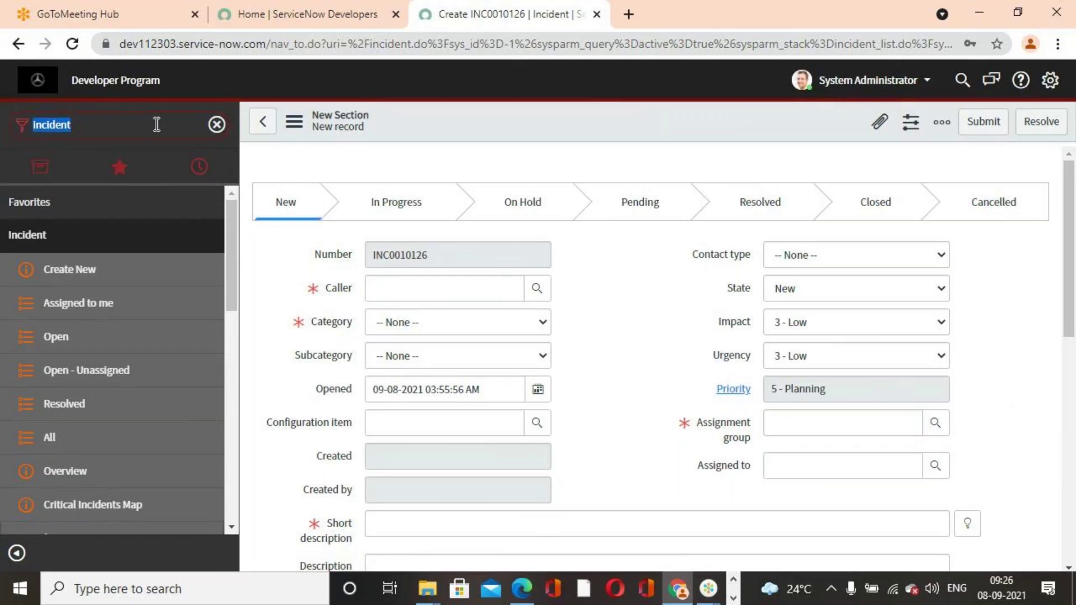
pyautogui.write('ass')
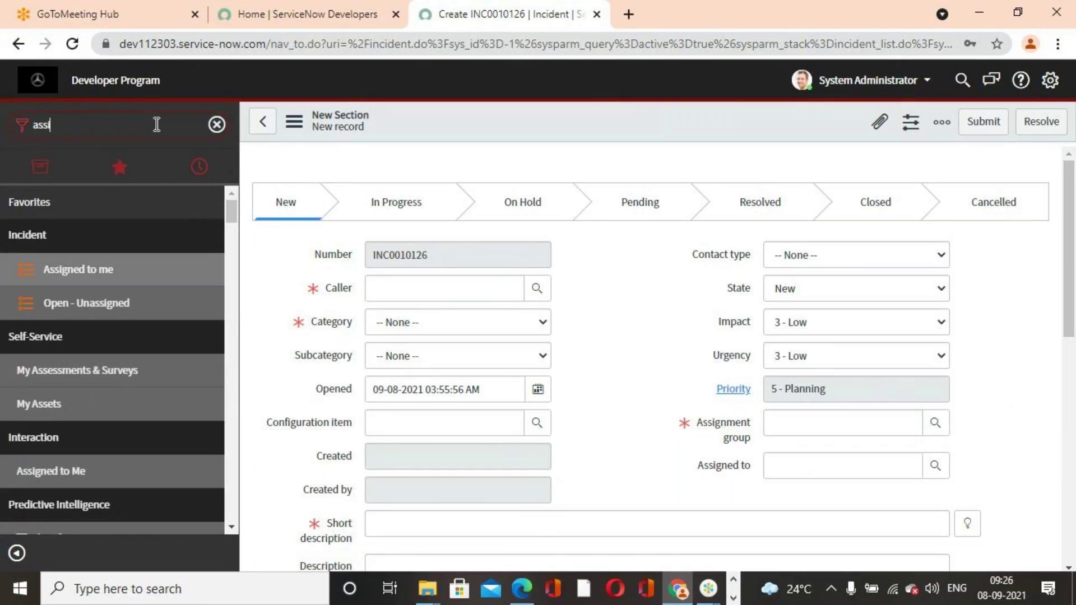
pyautogui.write('ignment')
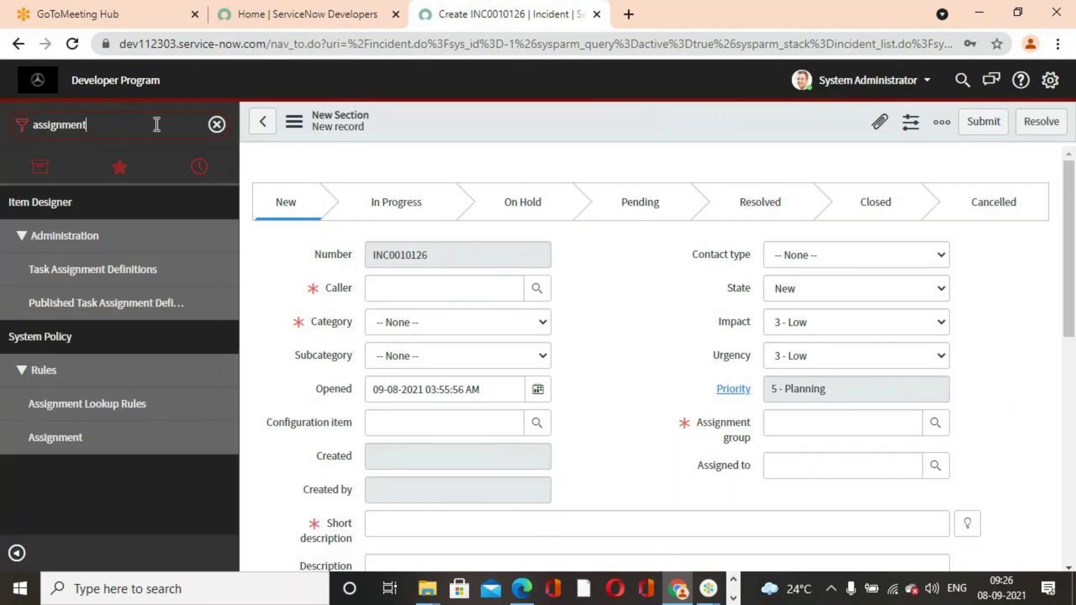
pyautogui.click(84, 404)
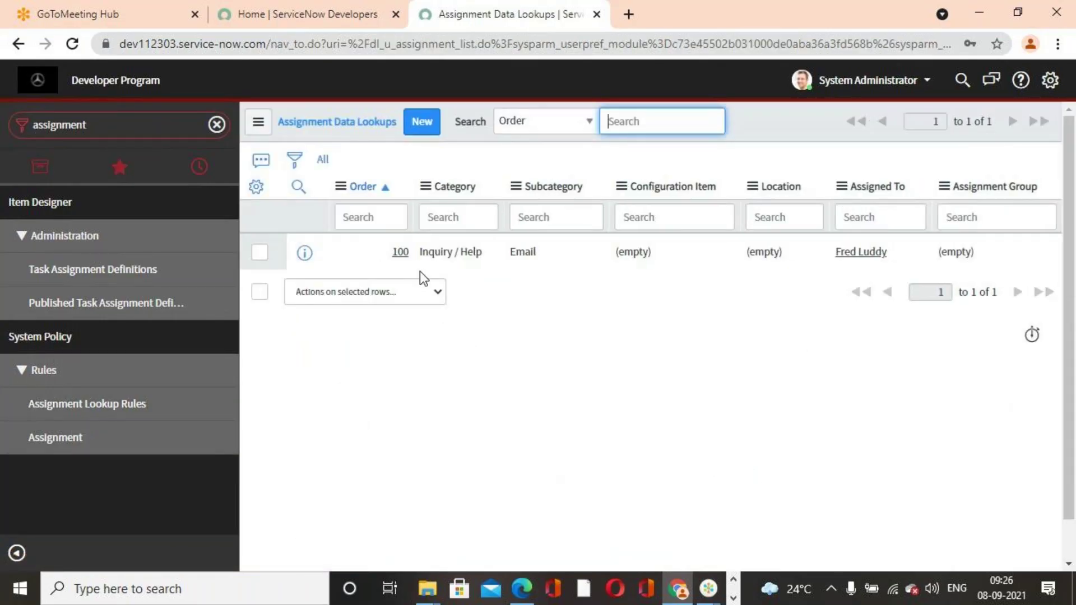
# Start a new assignment data lookup record, set its category to Inquiry / Help and review the other category choices
pyautogui.click(421, 122)
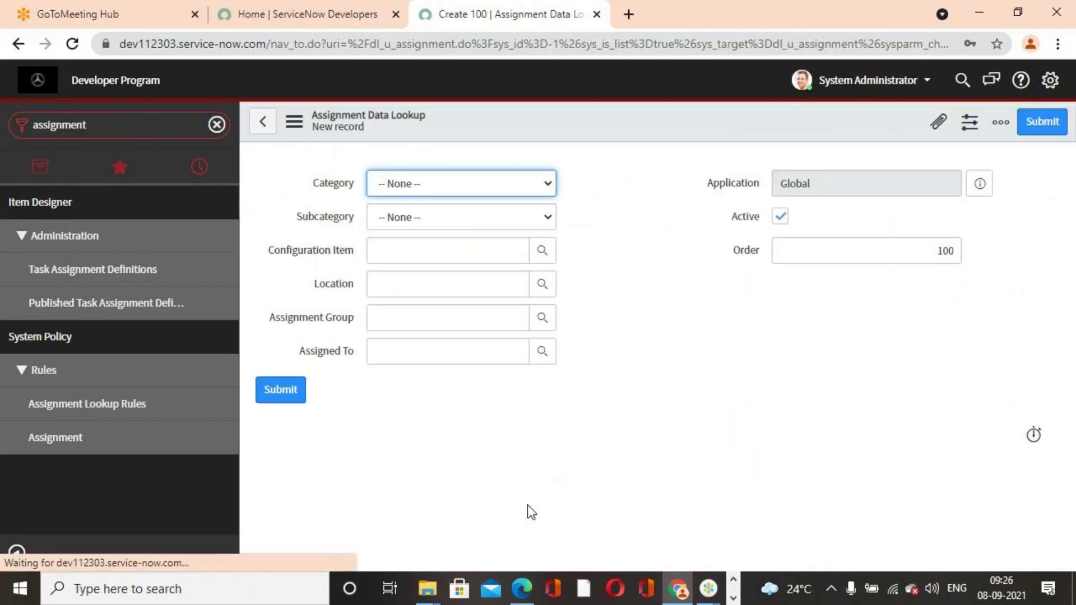
pyautogui.click(631, 309)
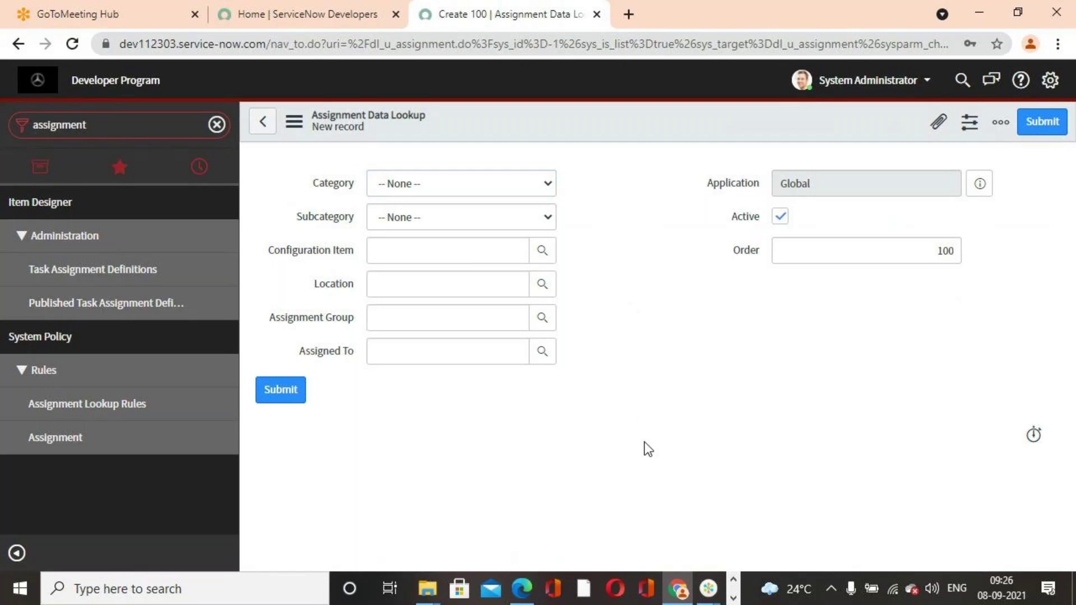
pyautogui.click(555, 185)
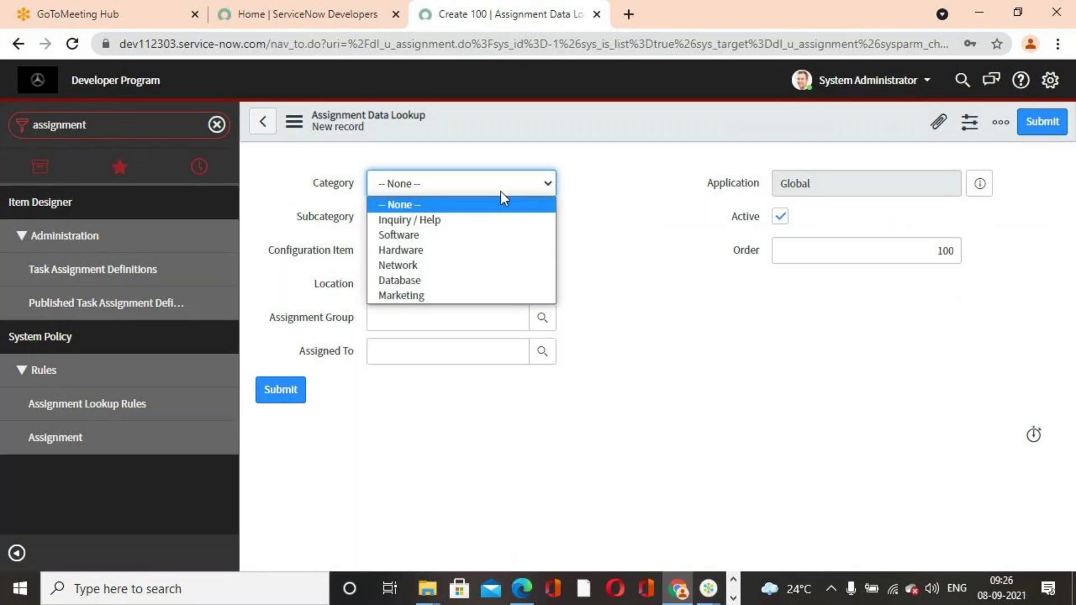
pyautogui.click(429, 220)
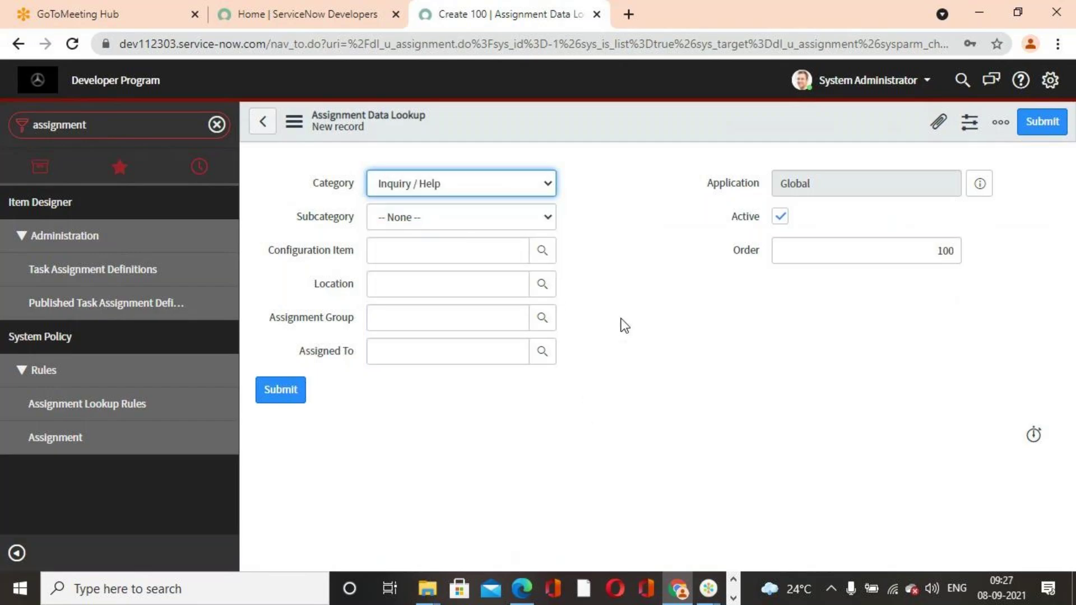
pyautogui.click(553, 178)
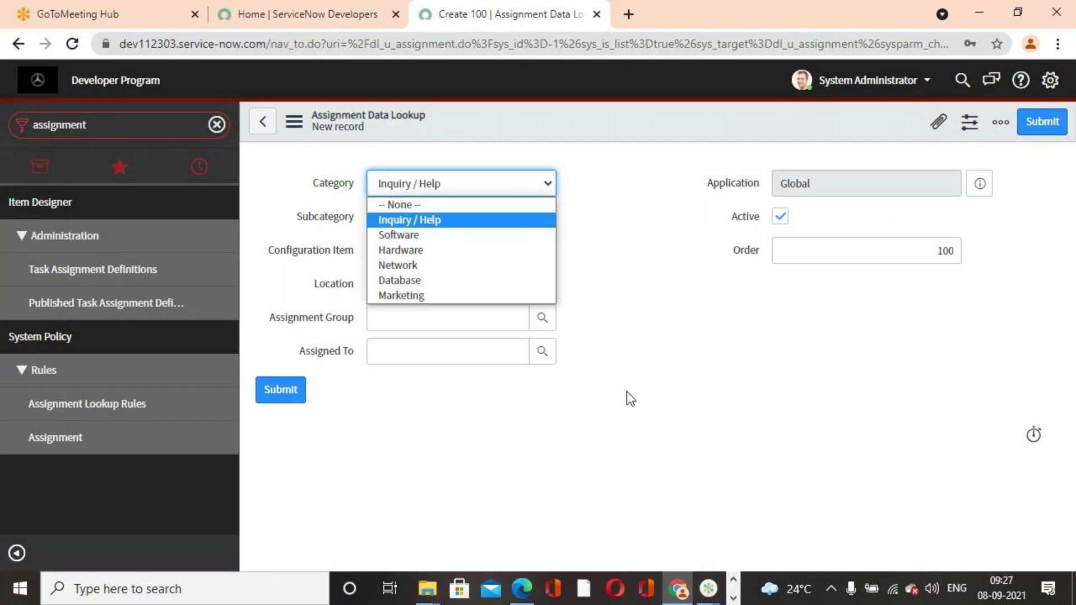
pyautogui.click(626, 391)
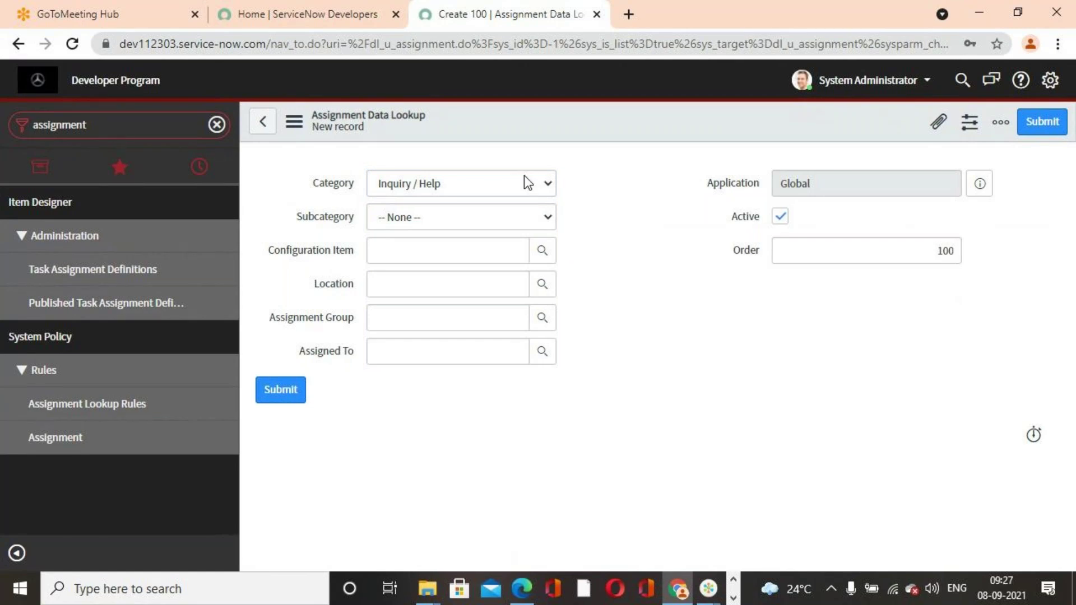
# Set the assignment lookup record's category and assignment group to Hardware, leaving the subcategory at None, and submit it
pyautogui.click(544, 184)
pyautogui.click(472, 250)
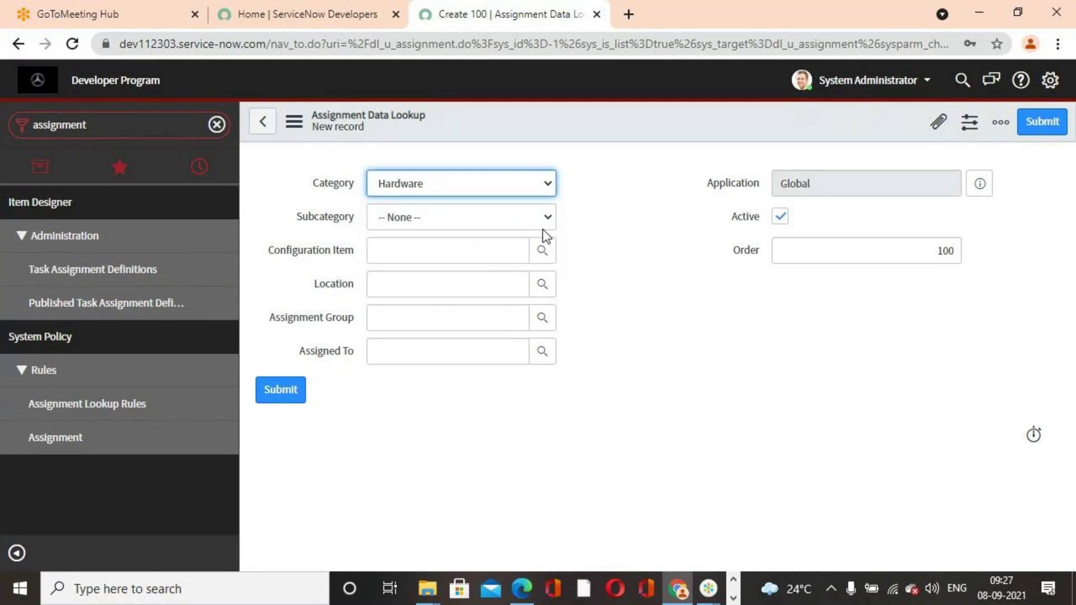
pyautogui.click(547, 218)
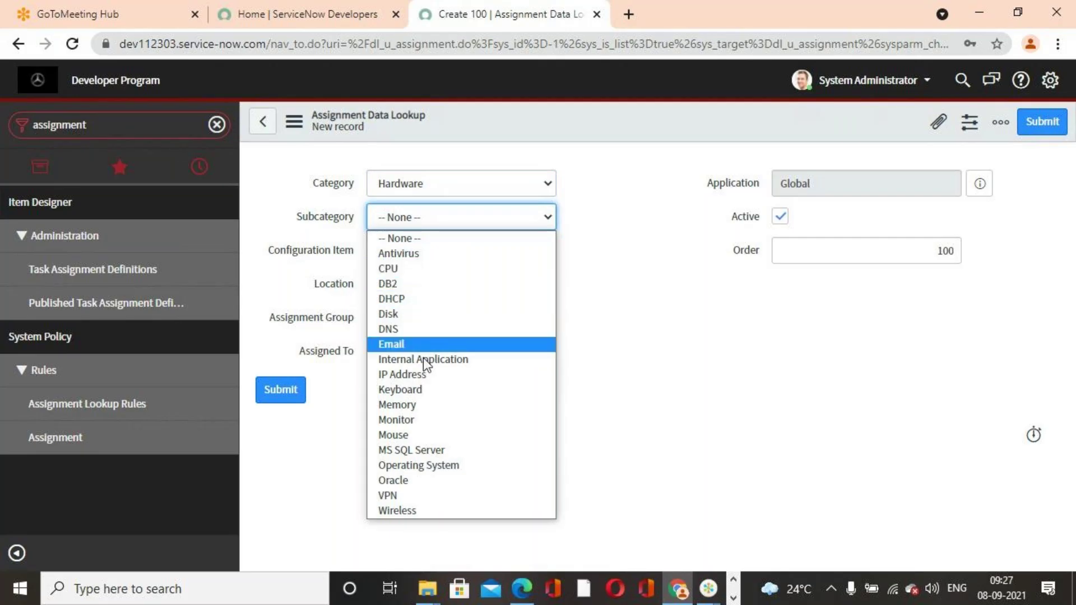
pyautogui.click(574, 257)
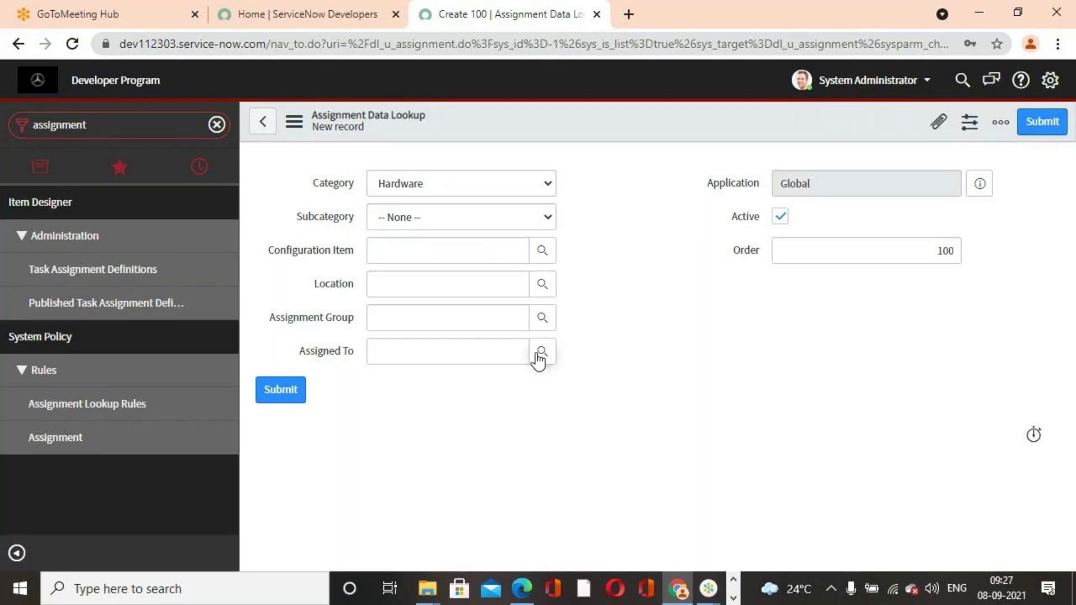
pyautogui.click(509, 315)
pyautogui.write('hardware')
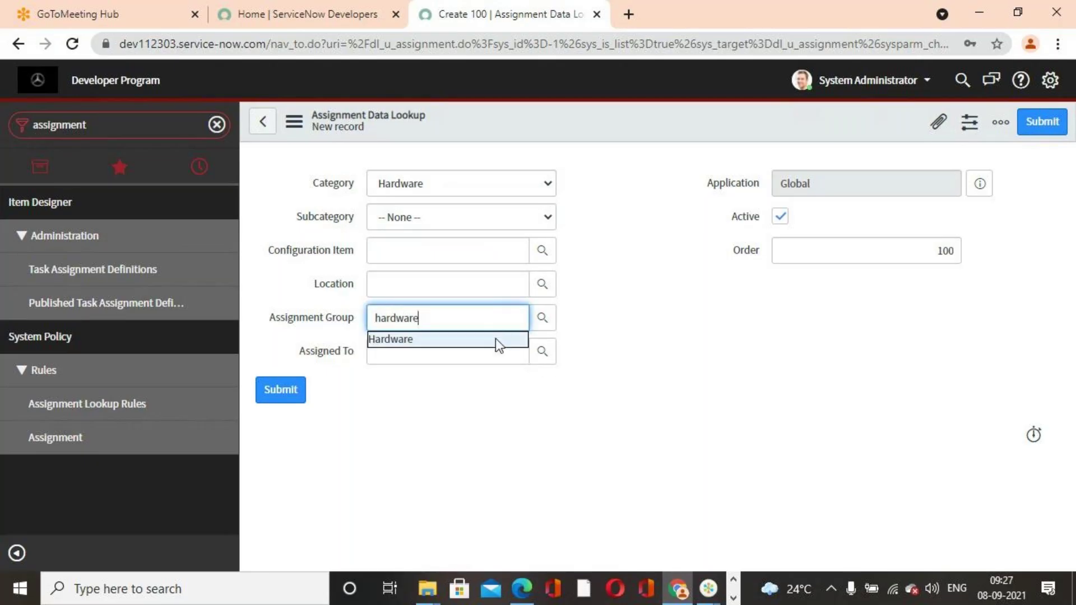
pyautogui.click(495, 338)
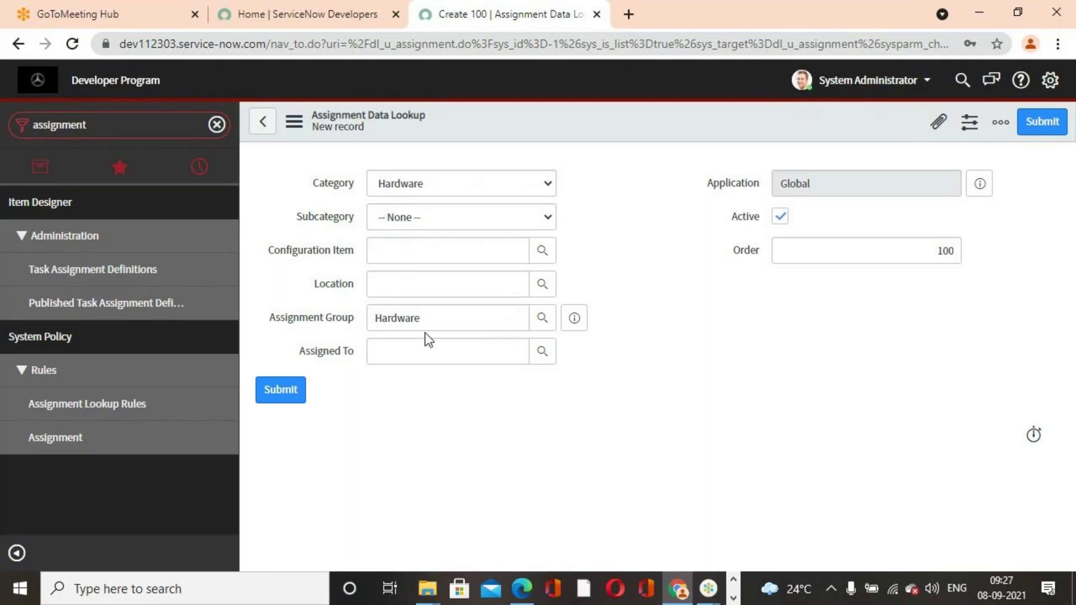
pyautogui.click(1041, 122)
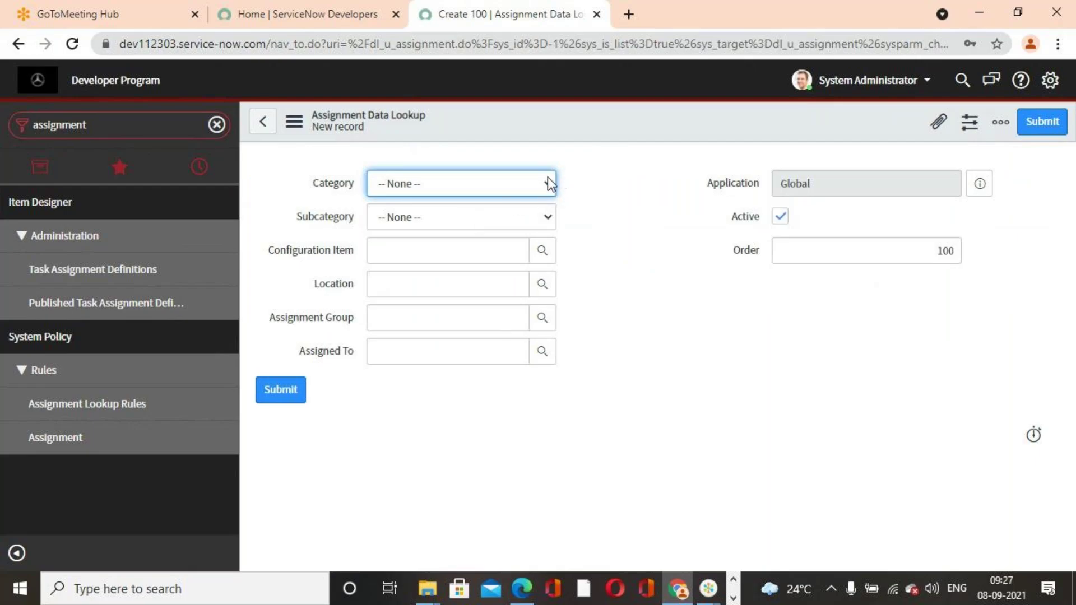
# Fill in another new assignment lookup record with category Network and assignment group Network
pyautogui.click(551, 184)
pyautogui.click(457, 265)
pyautogui.click(447, 325)
pyautogui.write('network')
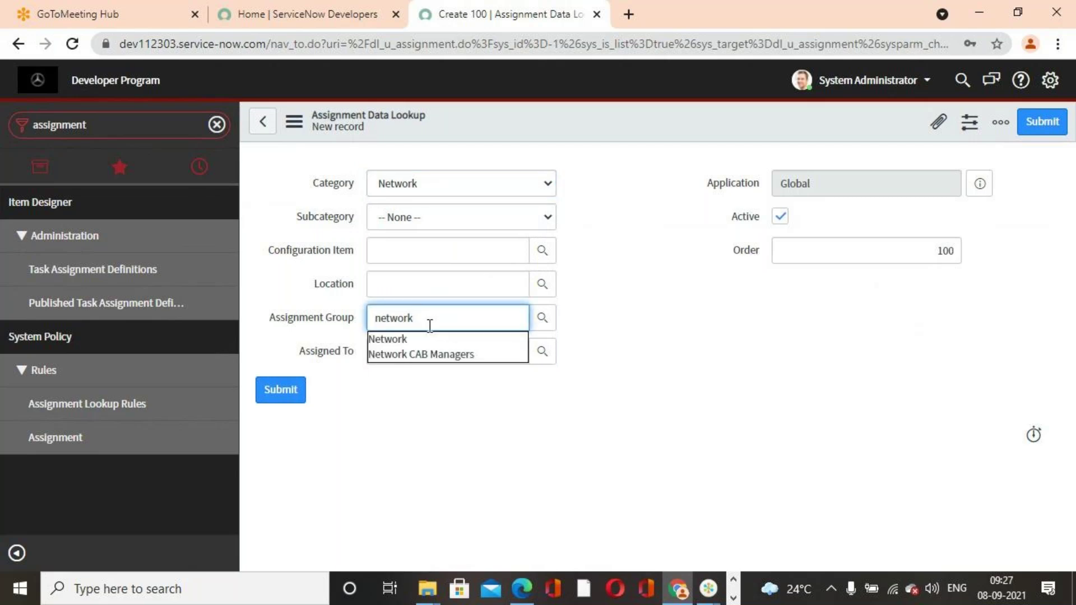
pyautogui.click(432, 339)
# Set the Network lookup record's order to 300 and submit it
pyautogui.doubleClick(944, 251)
pyautogui.press('BackSpace')
pyautogui.write('300')
pyautogui.click(1043, 122)
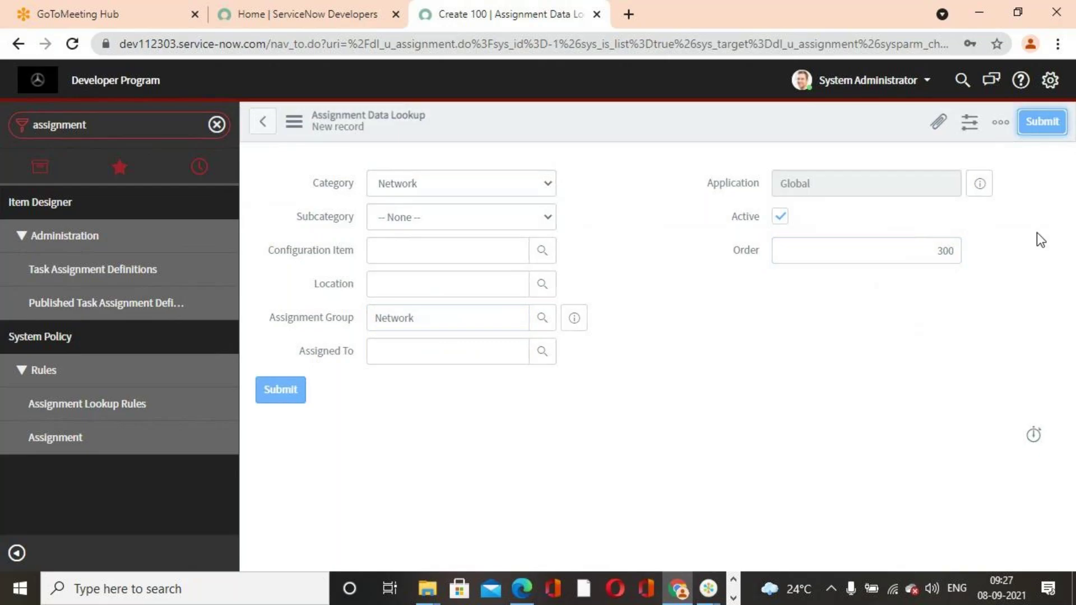
# Set the order of the Hardware lookup rule to 300 directly in the list and save it
pyautogui.doubleClick(399, 304)
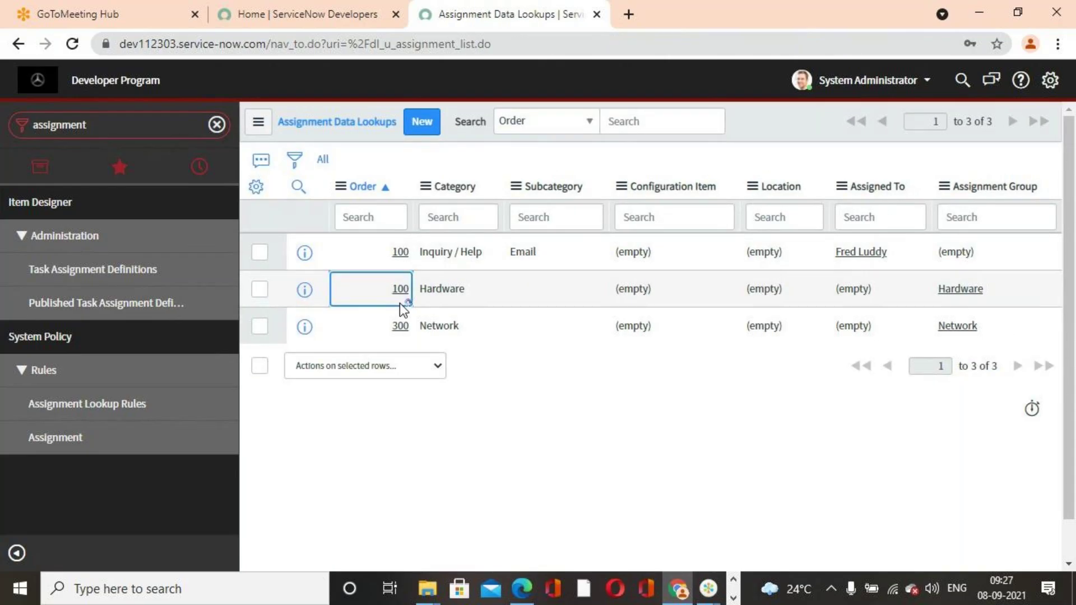
pyautogui.doubleClick(399, 304)
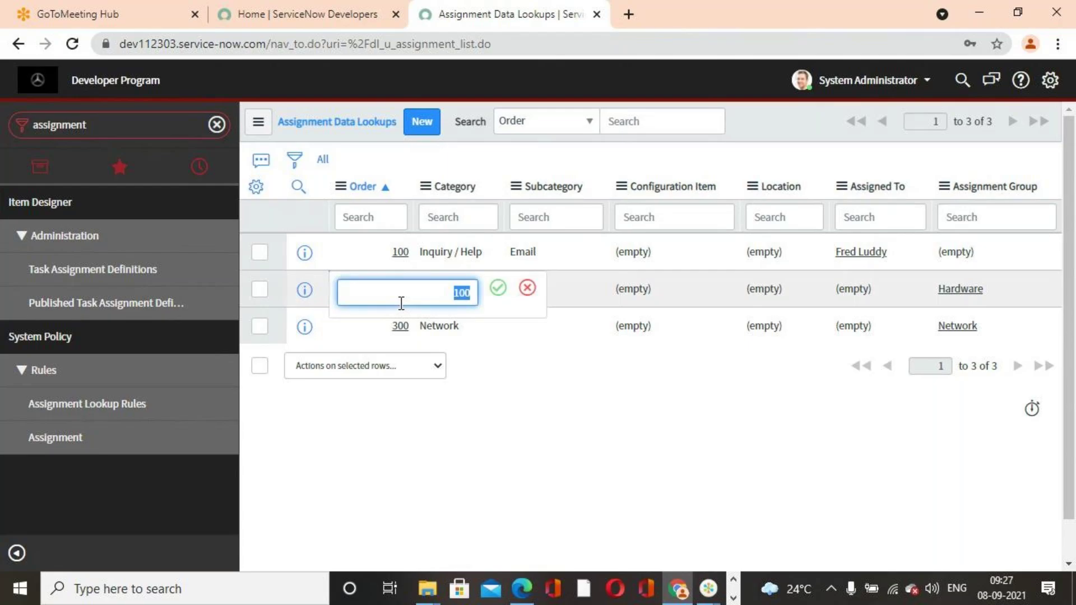
pyautogui.write('3')
pyautogui.write('00')
pyautogui.click(497, 288)
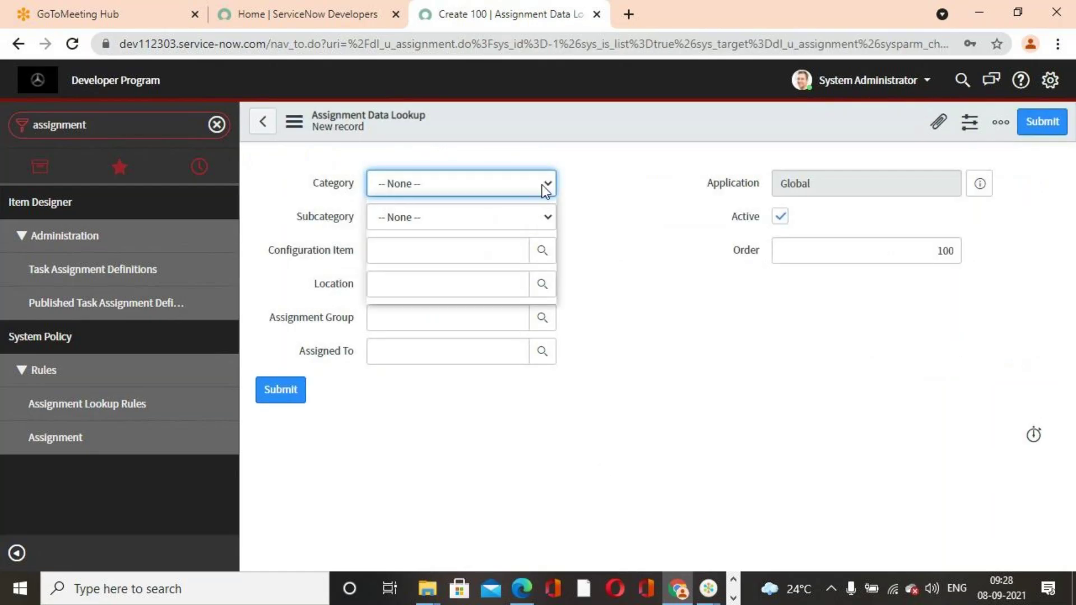
# Submit a new assignment lookup rule with category Database, assignment group Database and order 400
pyautogui.click(511, 193)
pyautogui.click(442, 281)
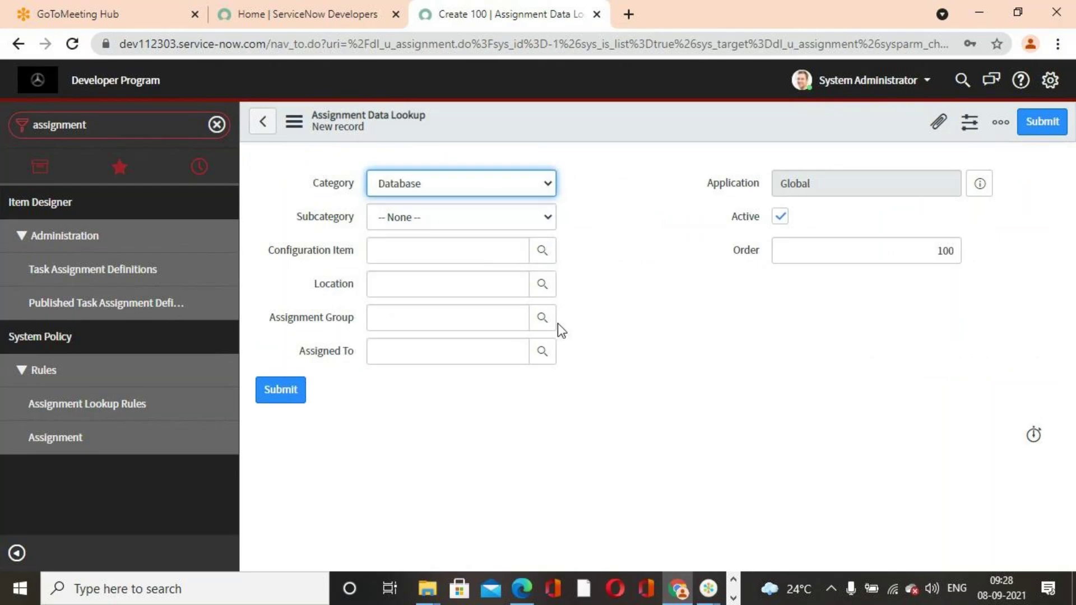
pyautogui.click(460, 320)
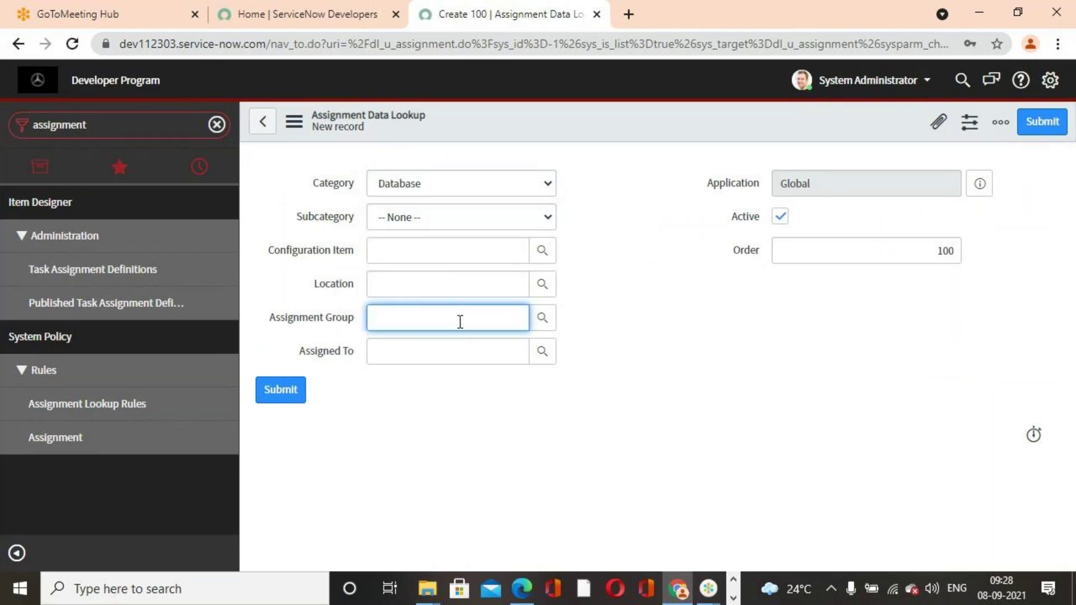
pyautogui.write('data')
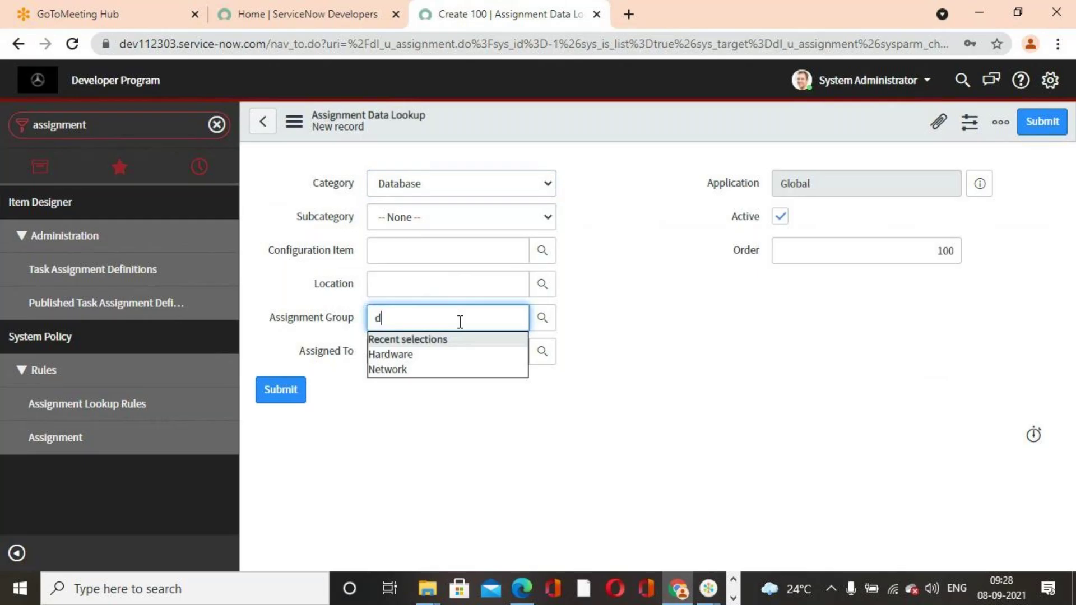
pyautogui.click(420, 338)
pyautogui.doubleClick(946, 250)
pyautogui.write('400')
pyautogui.click(1042, 122)
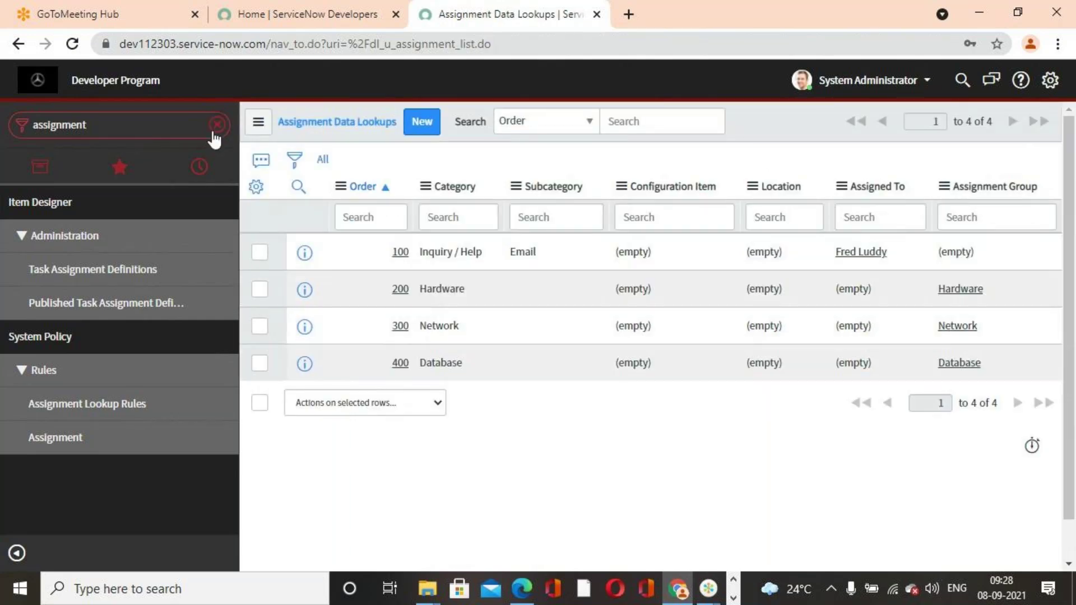
# Find the Incident module in the navigator and open a new incident form
pyautogui.click(217, 125)
pyautogui.write('Incident')
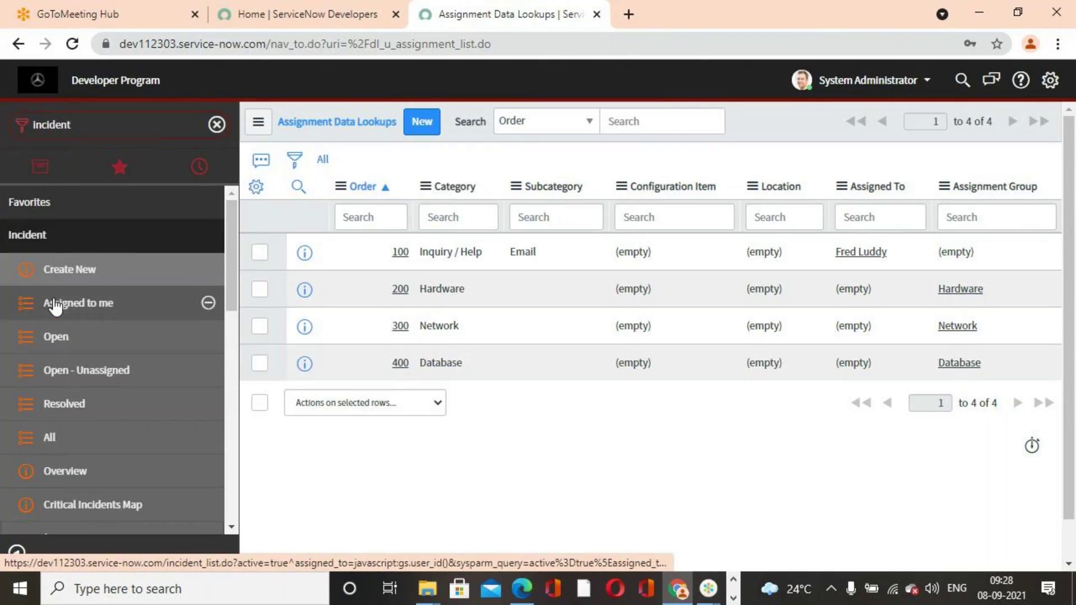
pyautogui.click(68, 270)
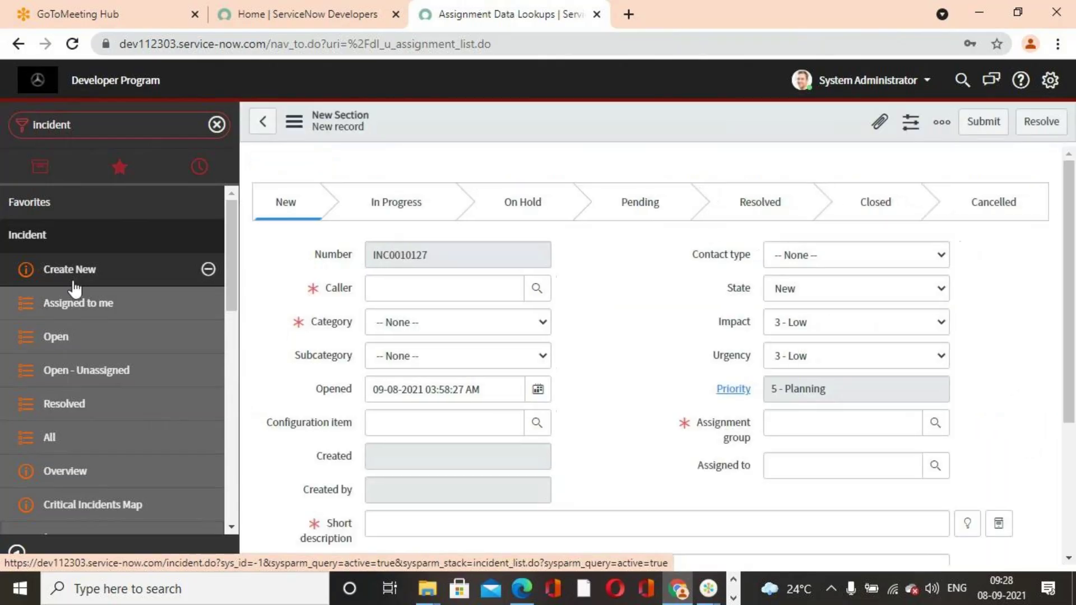
pyautogui.click(687, 132)
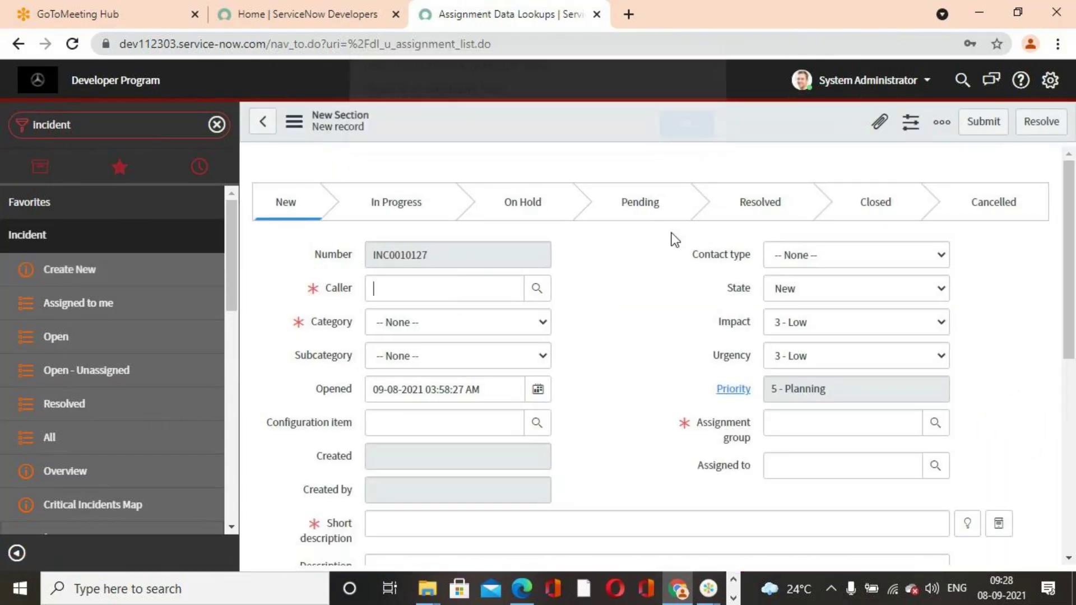
pyautogui.click(641, 434)
# Test the assignment lookup on the new incident by choosing the categories Software, Hardware, Network and Database in turn
pyautogui.click(541, 324)
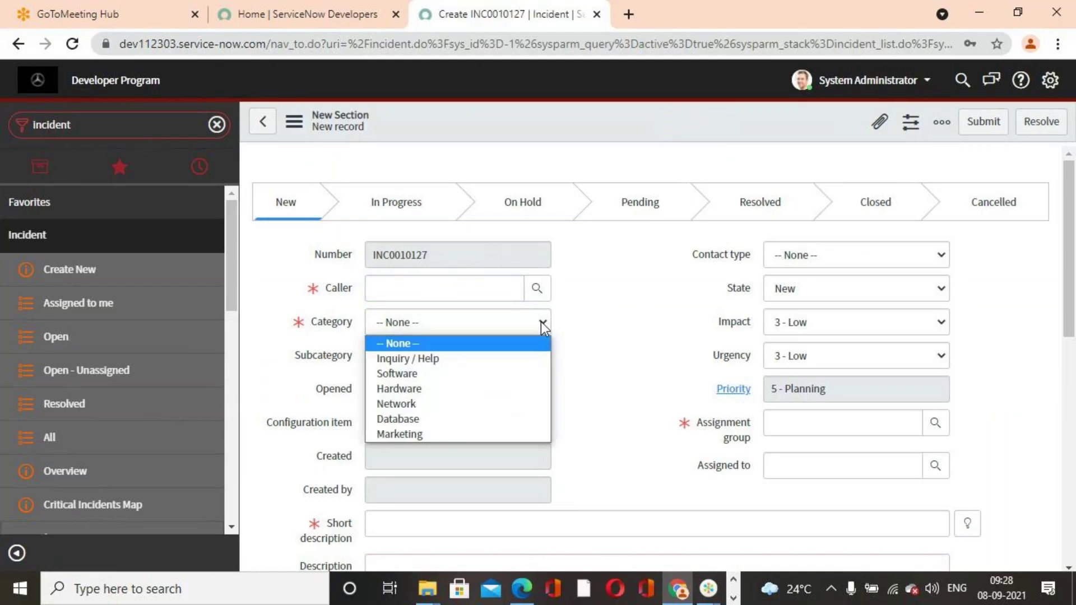
pyautogui.click(431, 374)
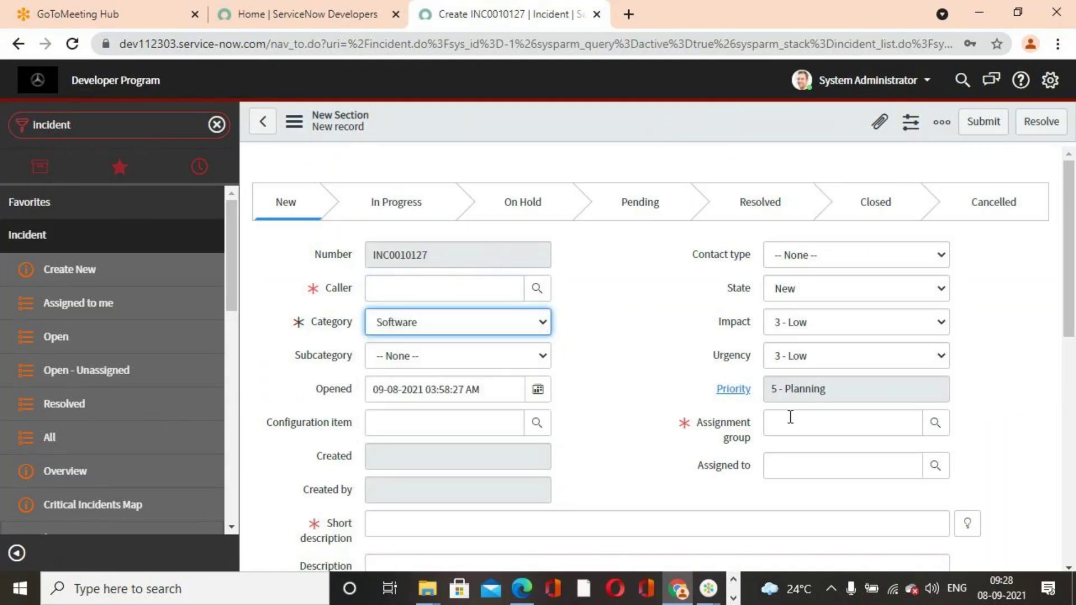
pyautogui.click(543, 322)
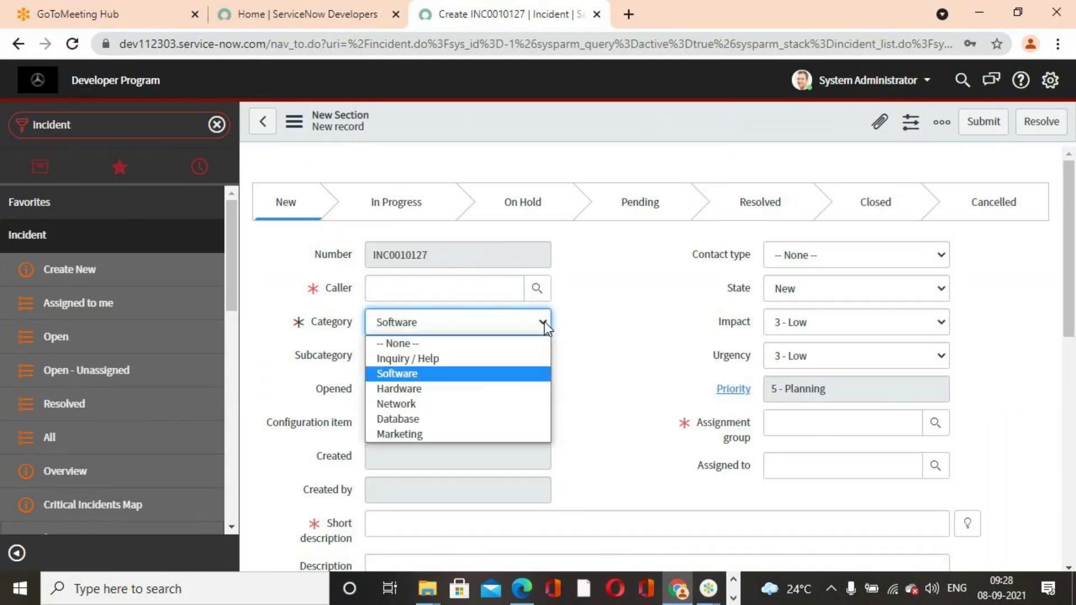
pyautogui.click(456, 384)
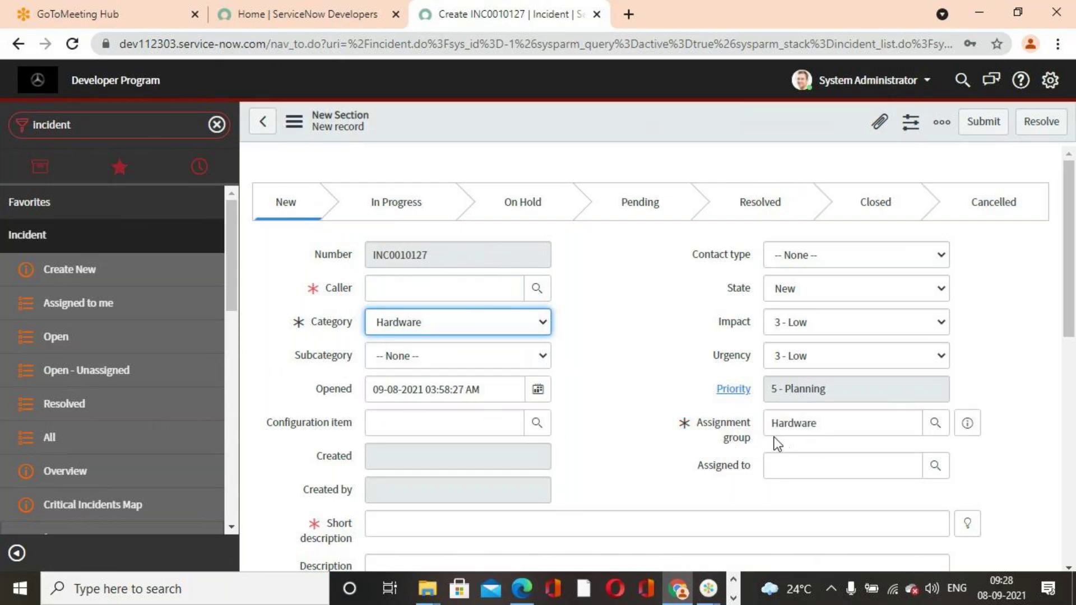
pyautogui.click(530, 322)
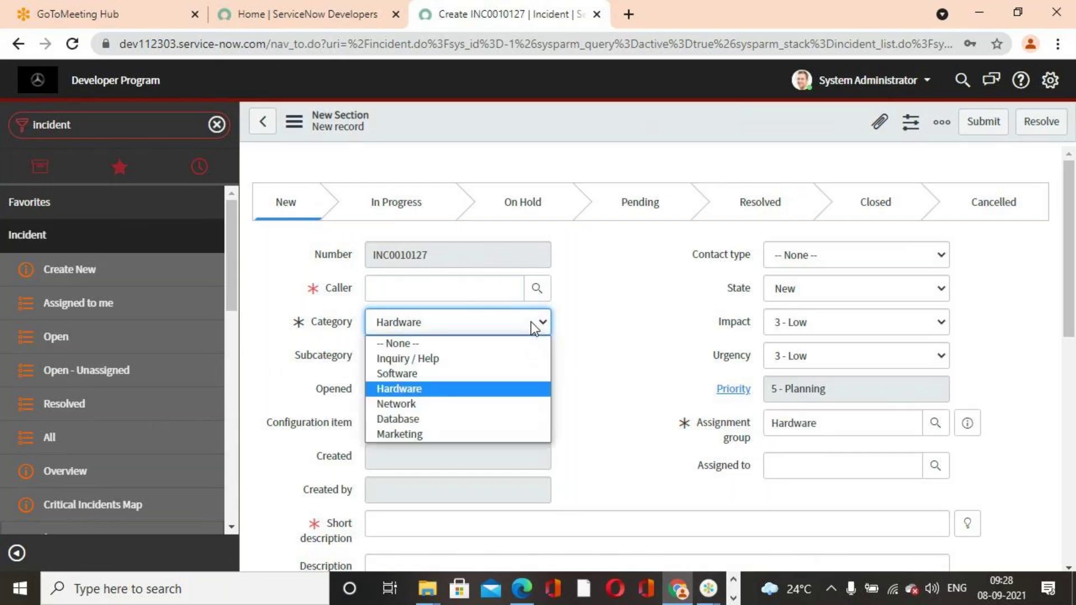
pyautogui.click(440, 409)
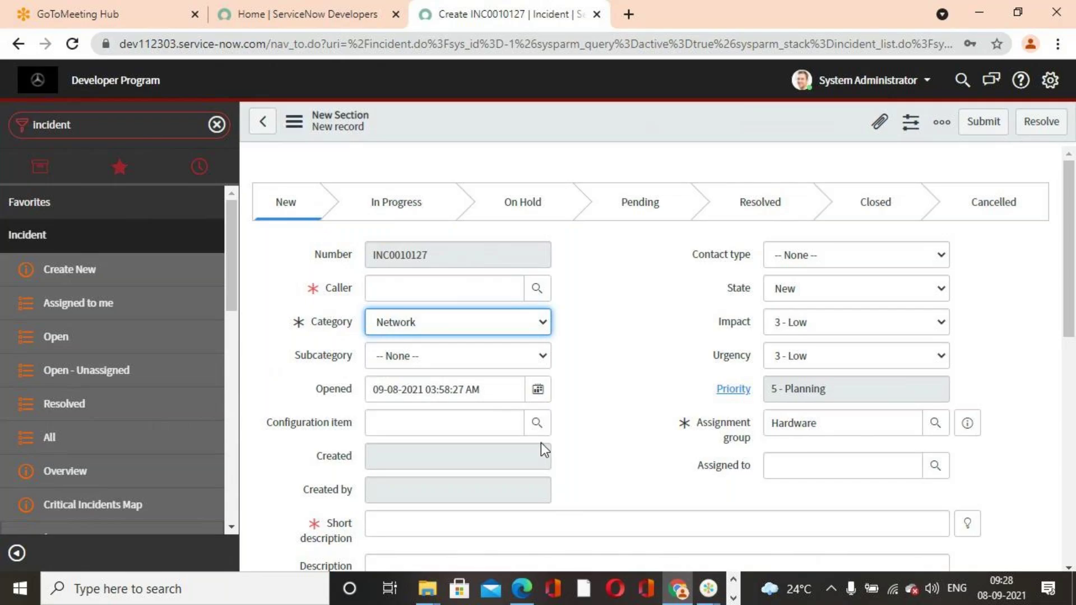
pyautogui.click(588, 398)
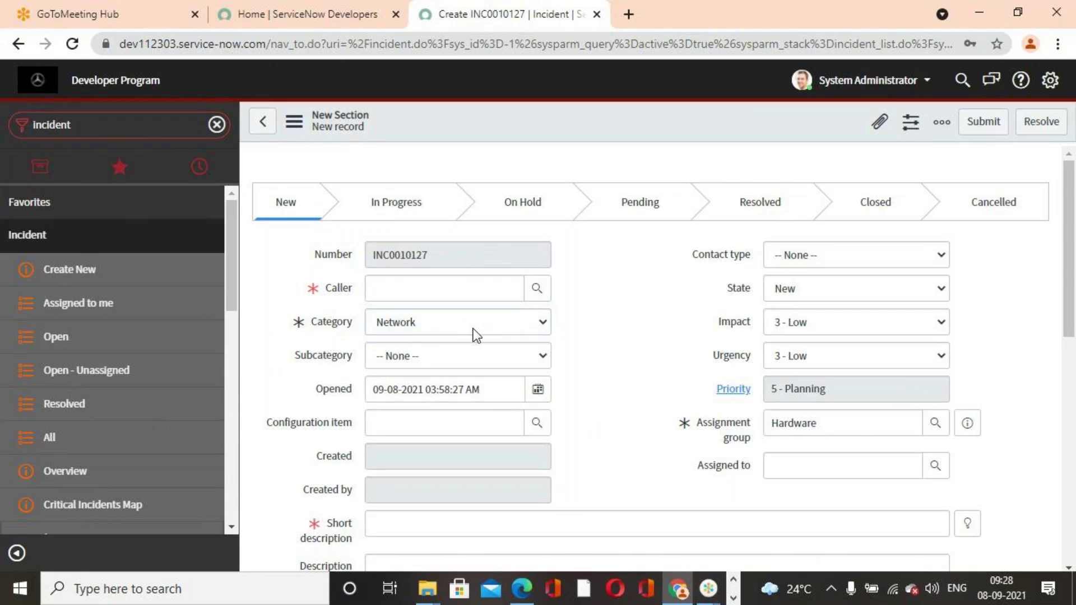
pyautogui.click(99, 125)
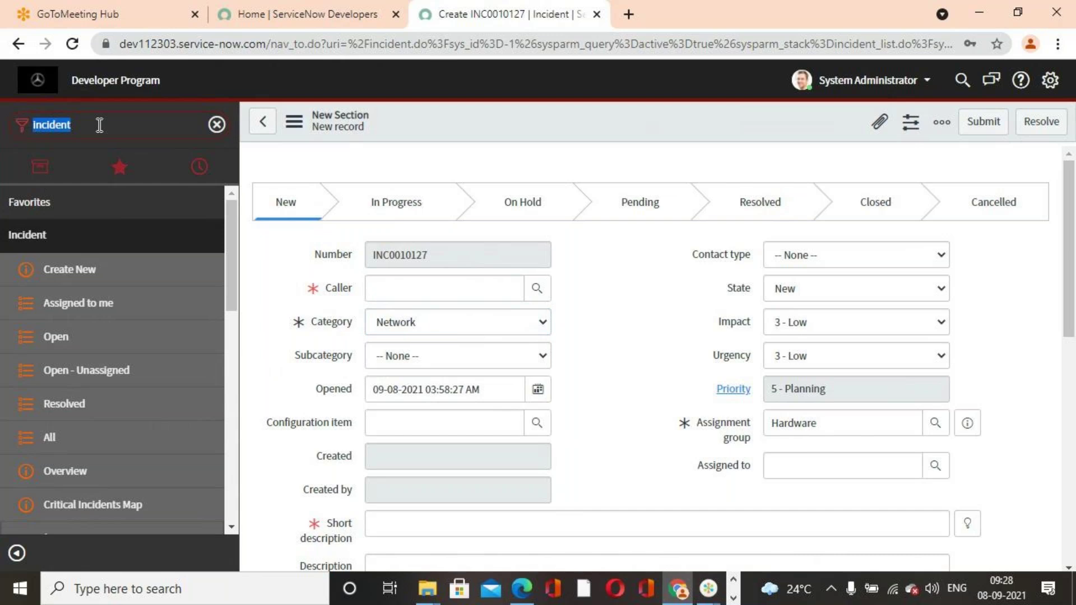
pyautogui.click(507, 322)
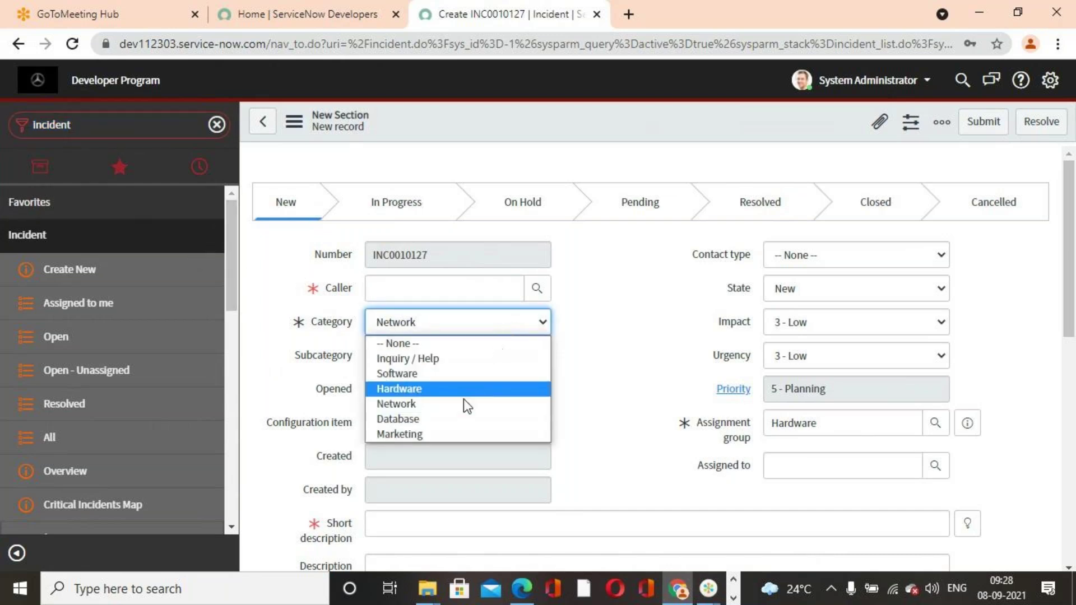
pyautogui.click(446, 419)
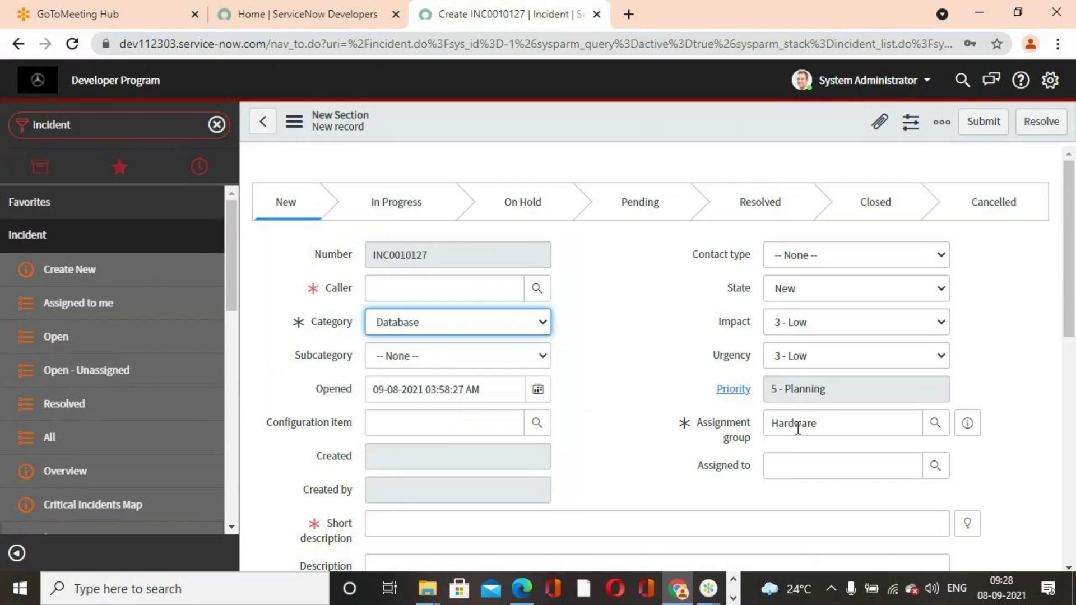
# Find the assignment modules, view the Assignment Lookup Rules list while discarding the unsaved incident, and open the Assignment rules list
pyautogui.click(100, 120)
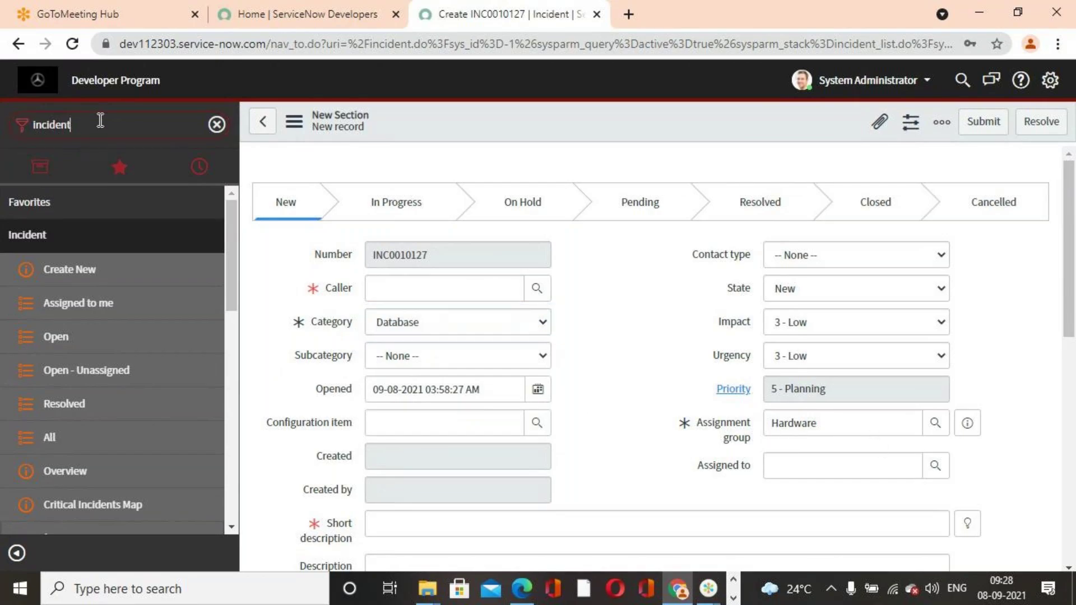
pyautogui.moveTo(100, 120); pyautogui.dragTo(3, 130)
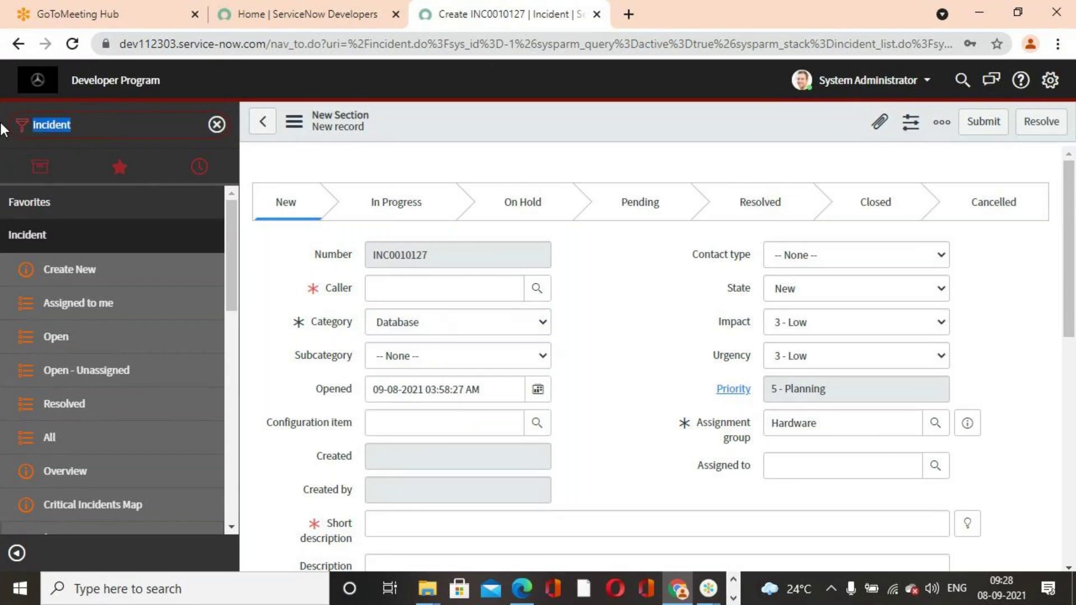
pyautogui.write('ass')
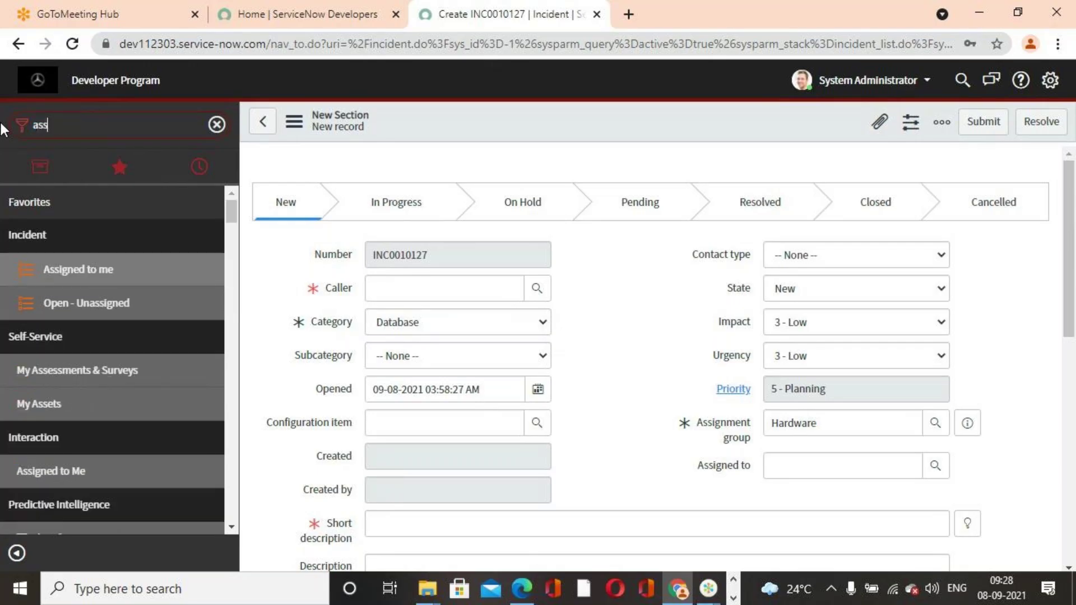
pyautogui.write('ig')
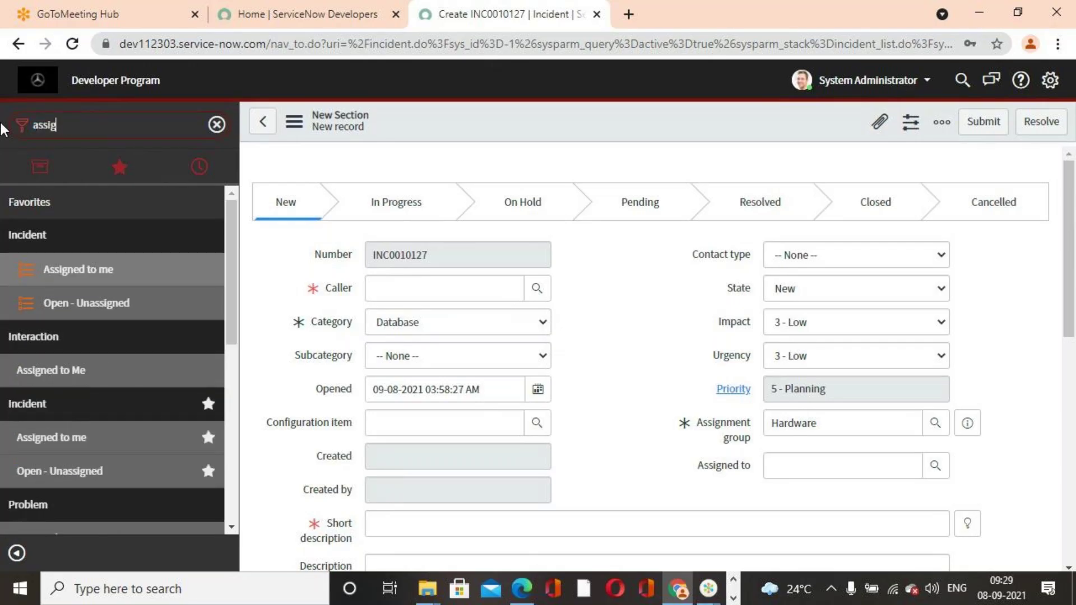
pyautogui.write('nment')
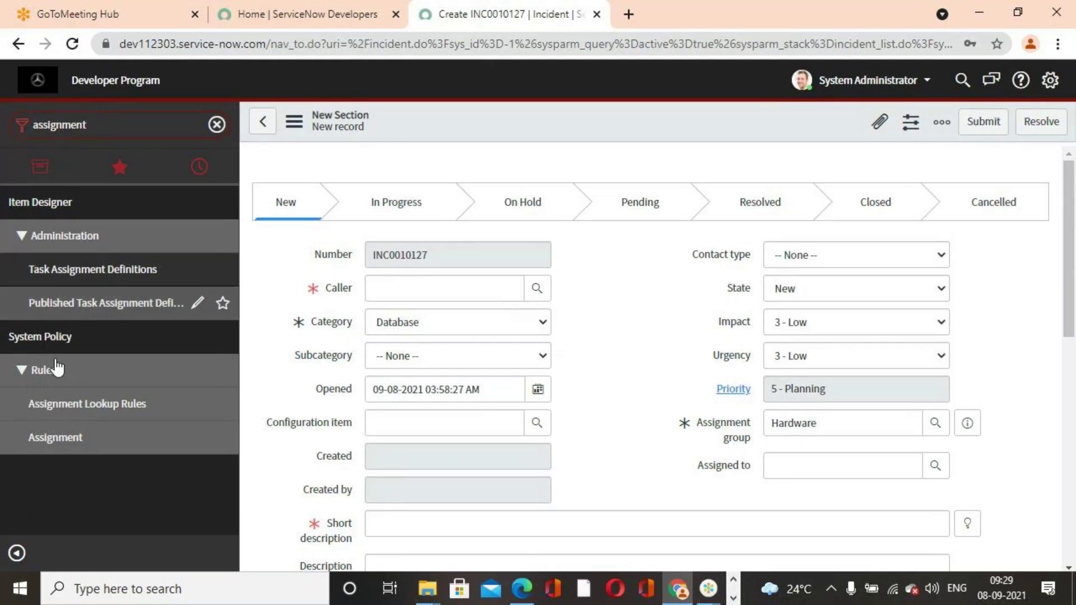
pyautogui.click(86, 405)
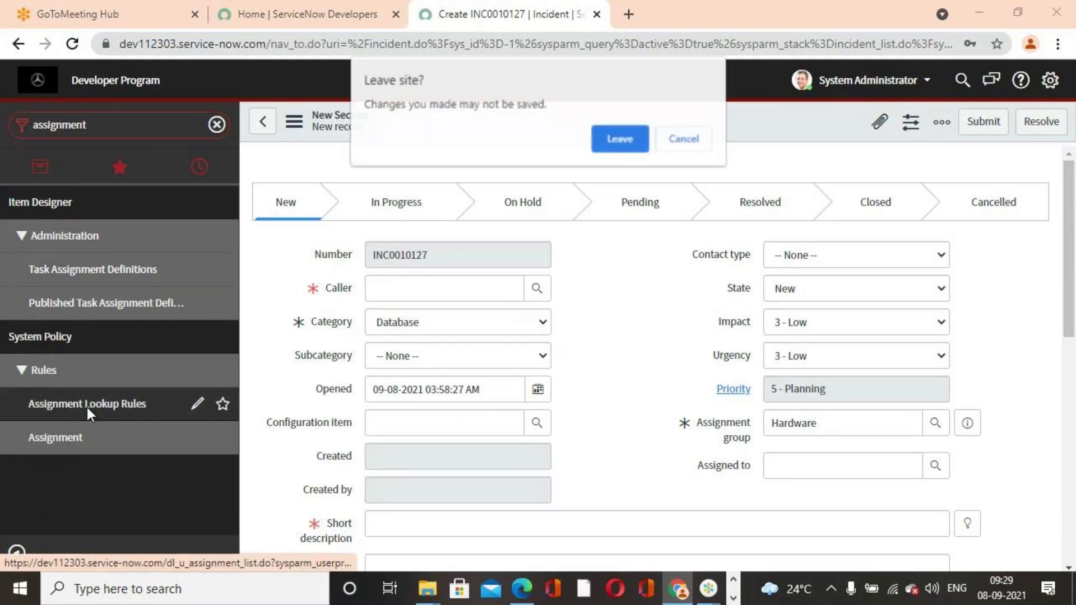
pyautogui.click(617, 138)
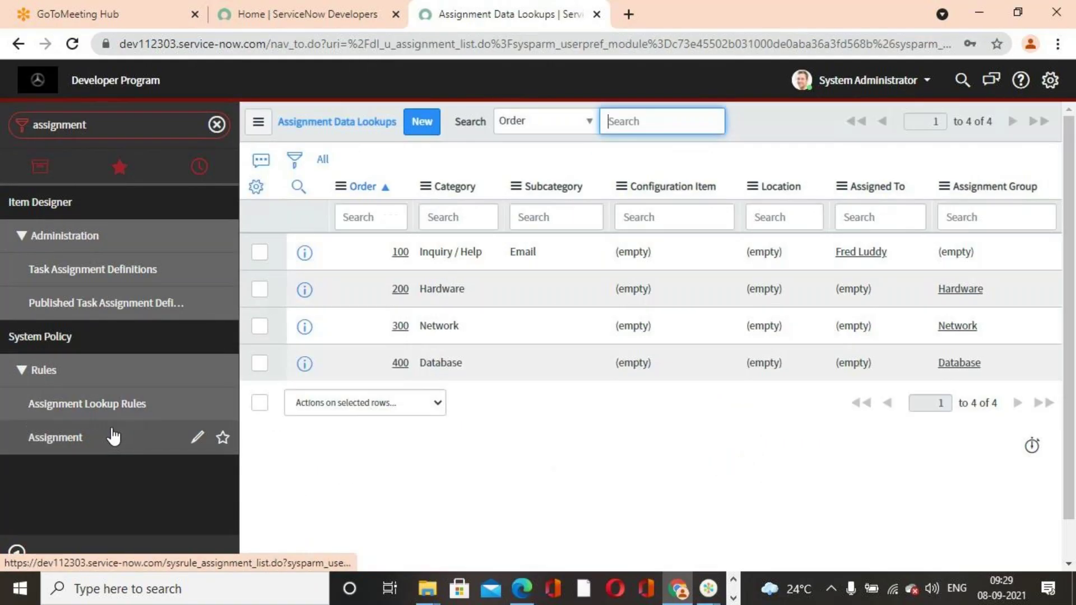
pyautogui.click(97, 439)
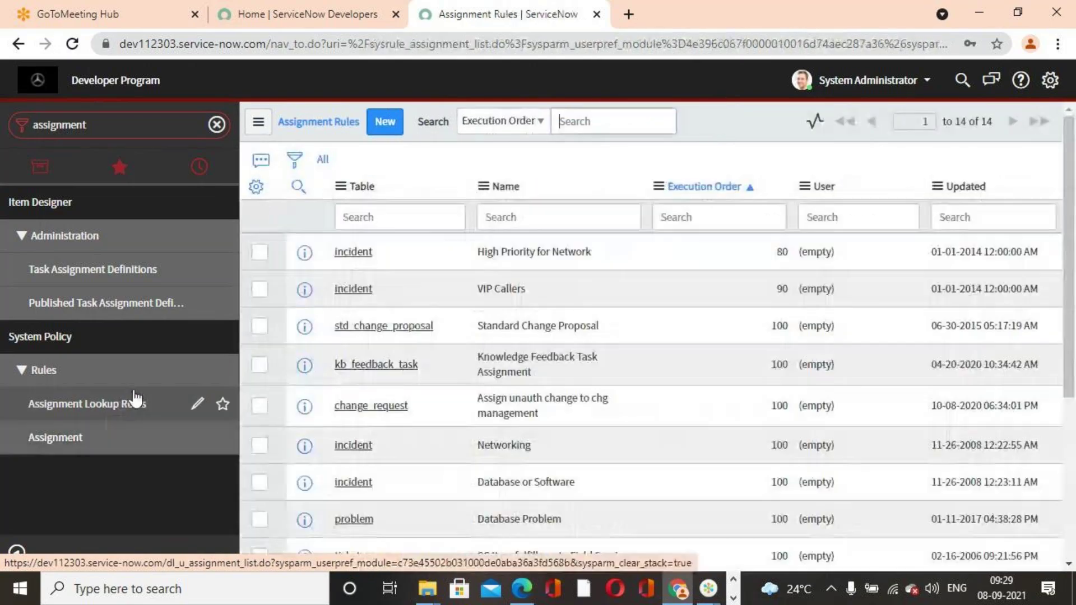
# Find Data Lookup Definitions in the navigator and open the Assignment Lookup definition
pyautogui.click(142, 128)
pyautogui.write('data')
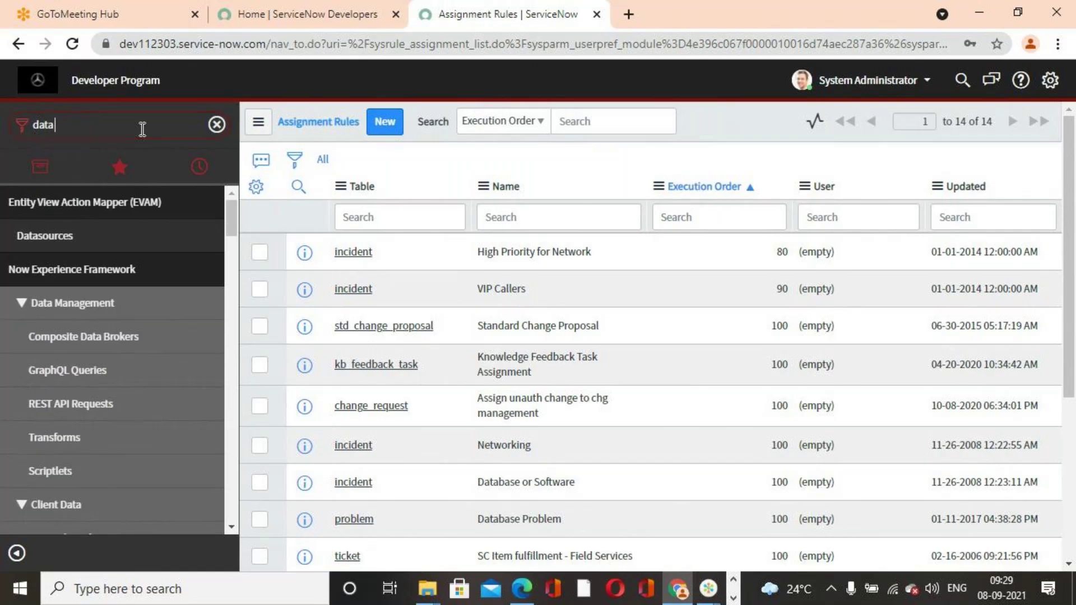
pyautogui.write(' loo')
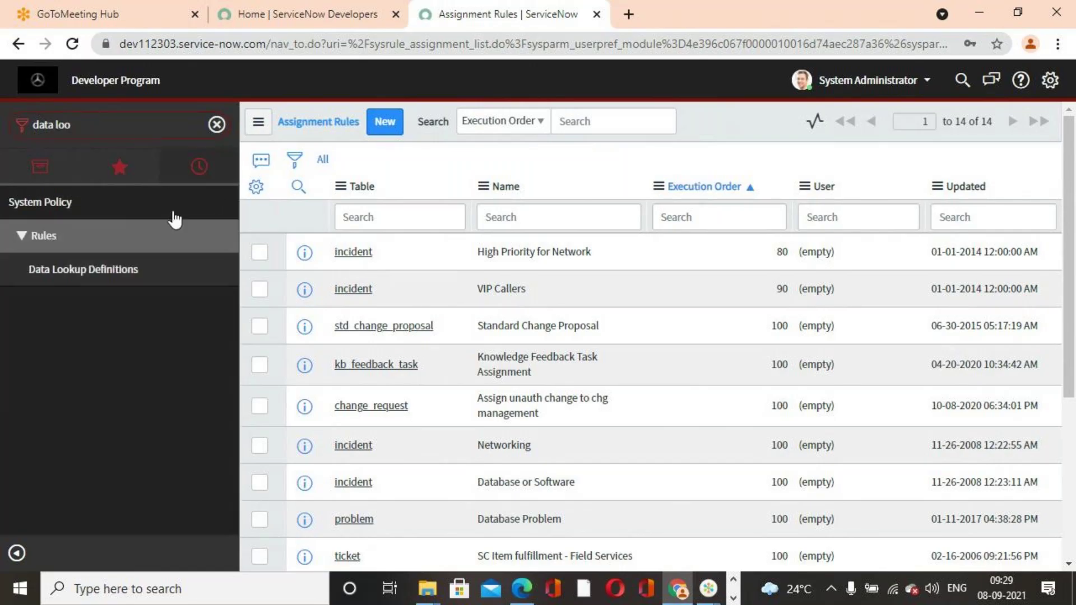
pyautogui.click(139, 270)
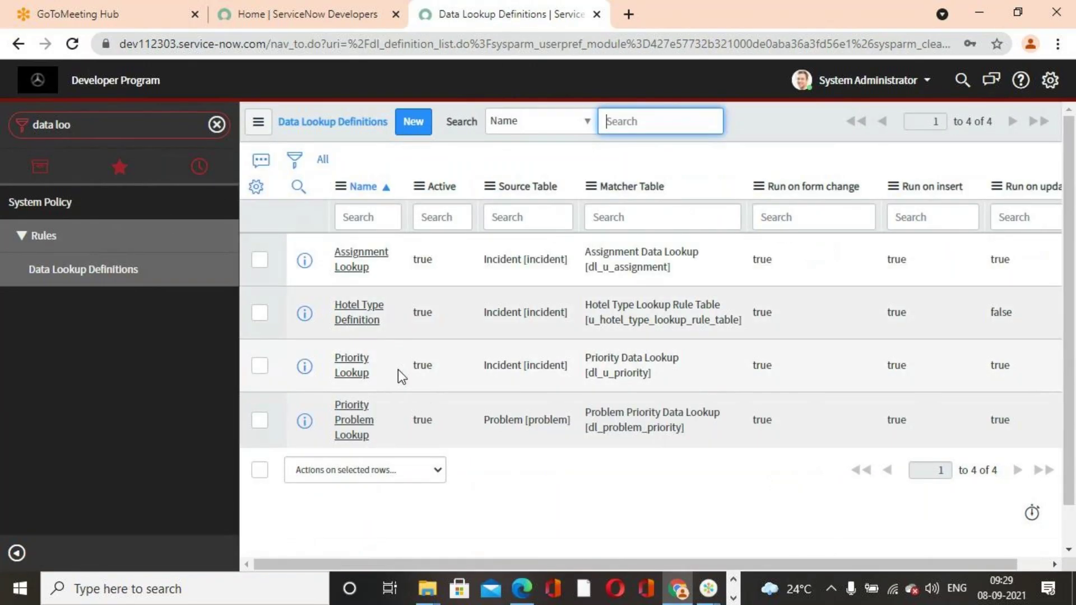
pyautogui.click(362, 261)
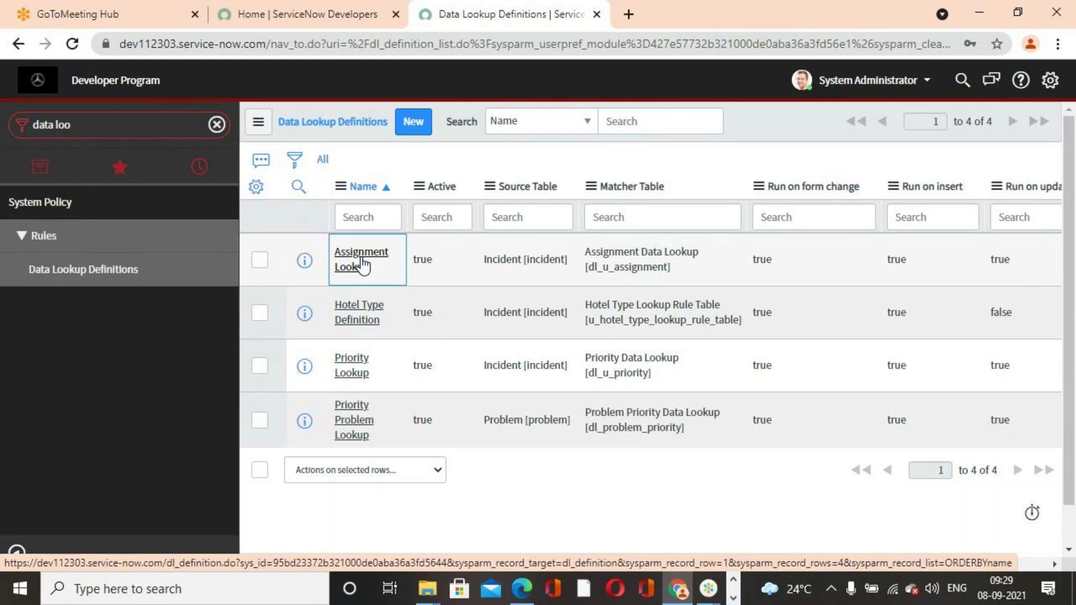
pyautogui.click(362, 261)
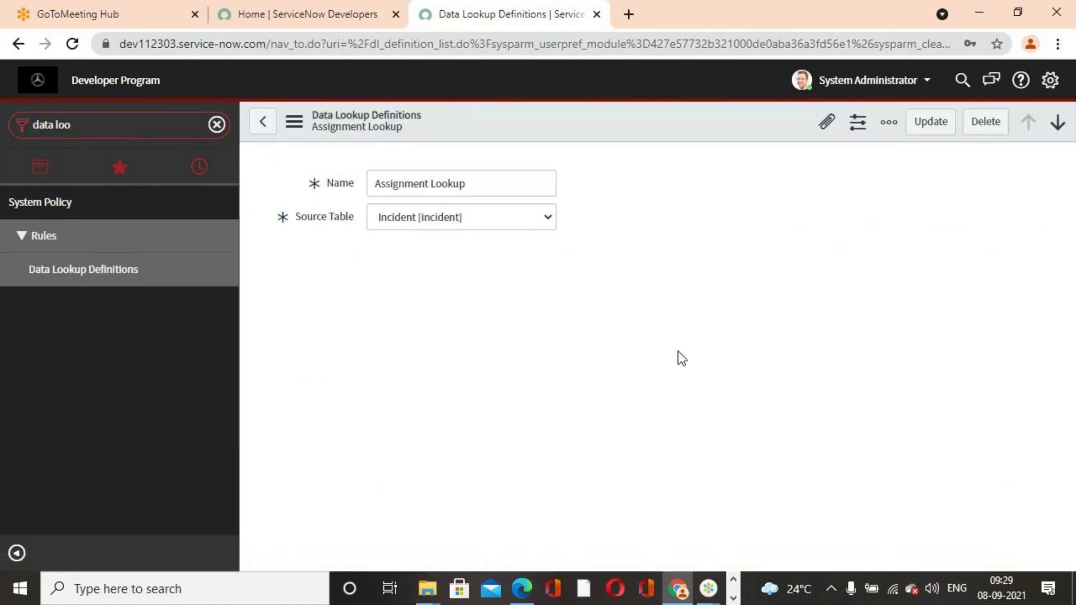
# Set Exact lookup match to true for the subcategory, cmdb_ci, location and category matcher fields together
pyautogui.scroll(-3, 671, 344)
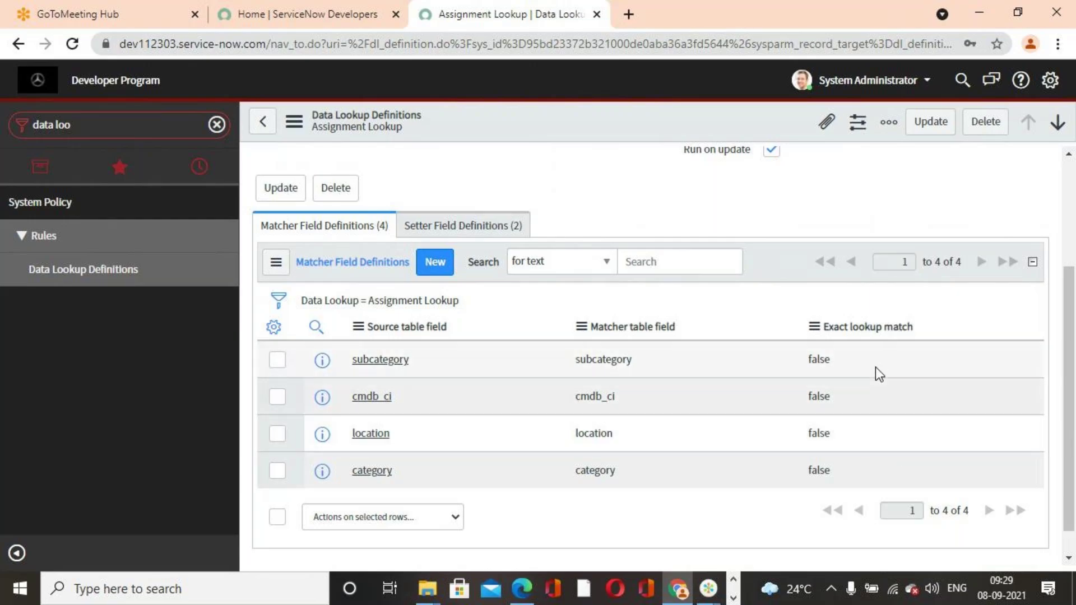
pyautogui.moveTo(860, 349); pyautogui.dragTo(859, 467)
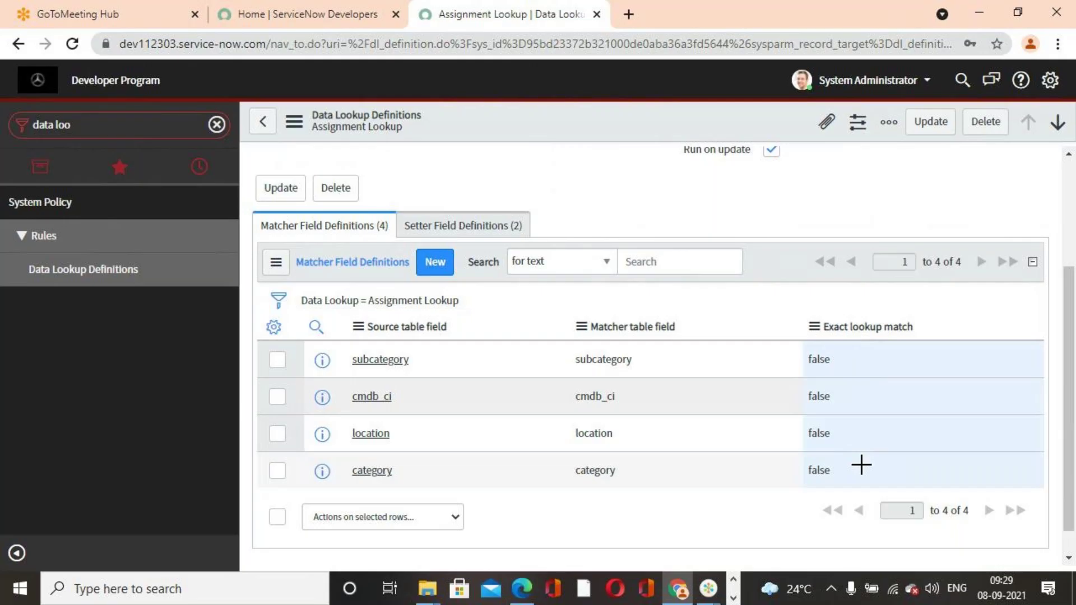
pyautogui.doubleClick(859, 354)
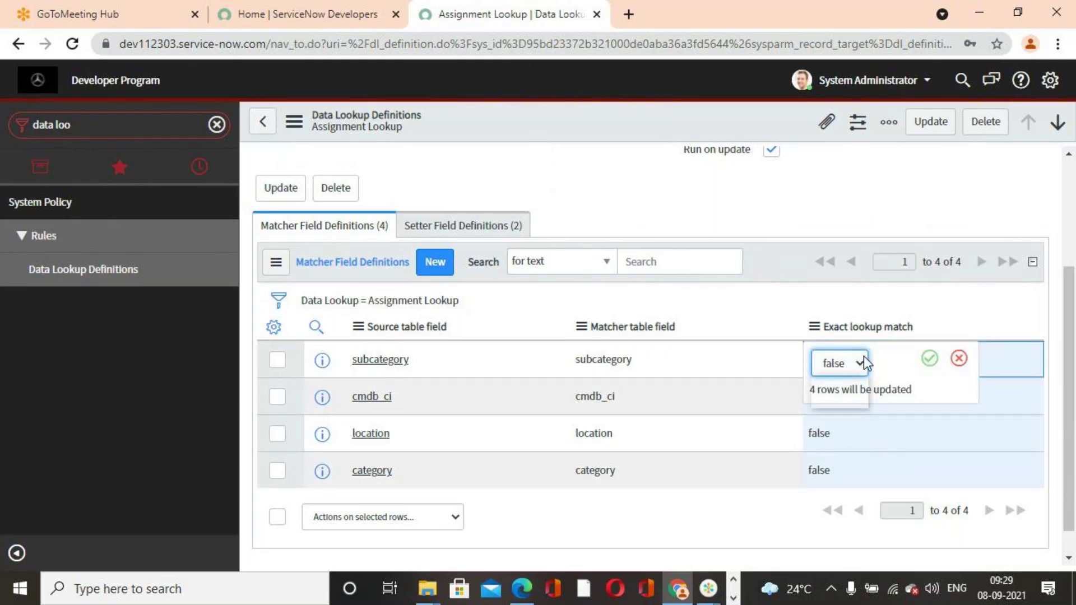
pyautogui.click(861, 361)
pyautogui.click(857, 385)
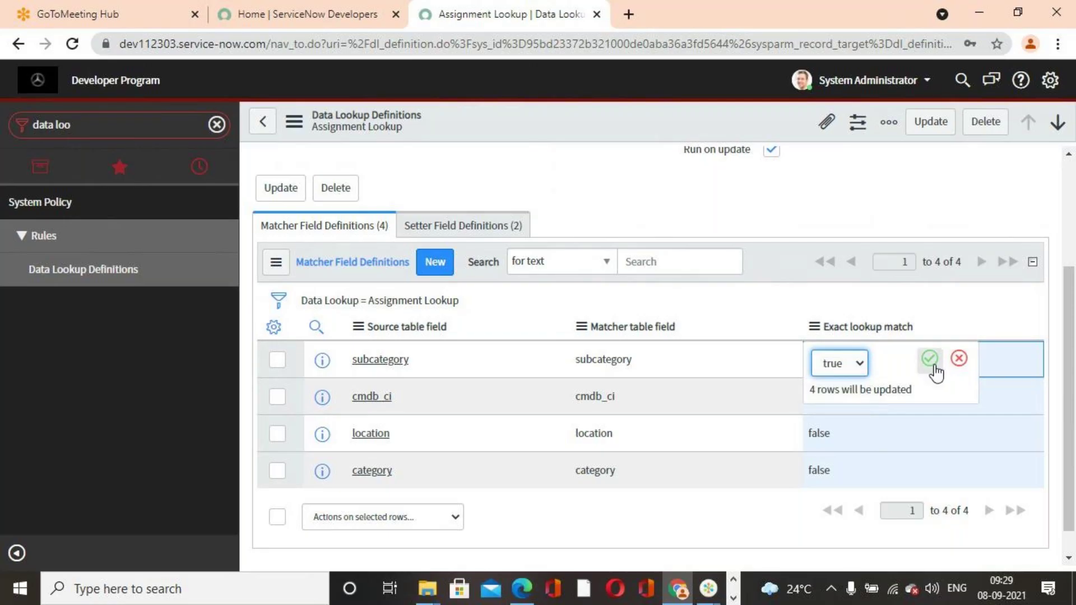
pyautogui.click(929, 358)
# Set Always replace to true for both the assignment_group and assigned_to setter fields and save the Assignment Lookup definition
pyautogui.click(473, 225)
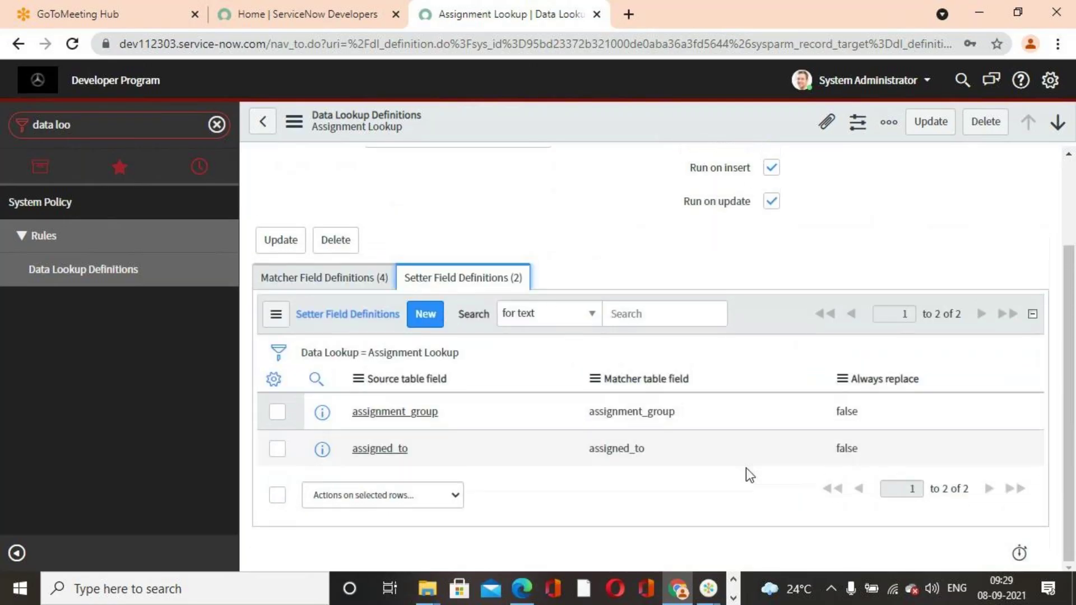
pyautogui.click(879, 410)
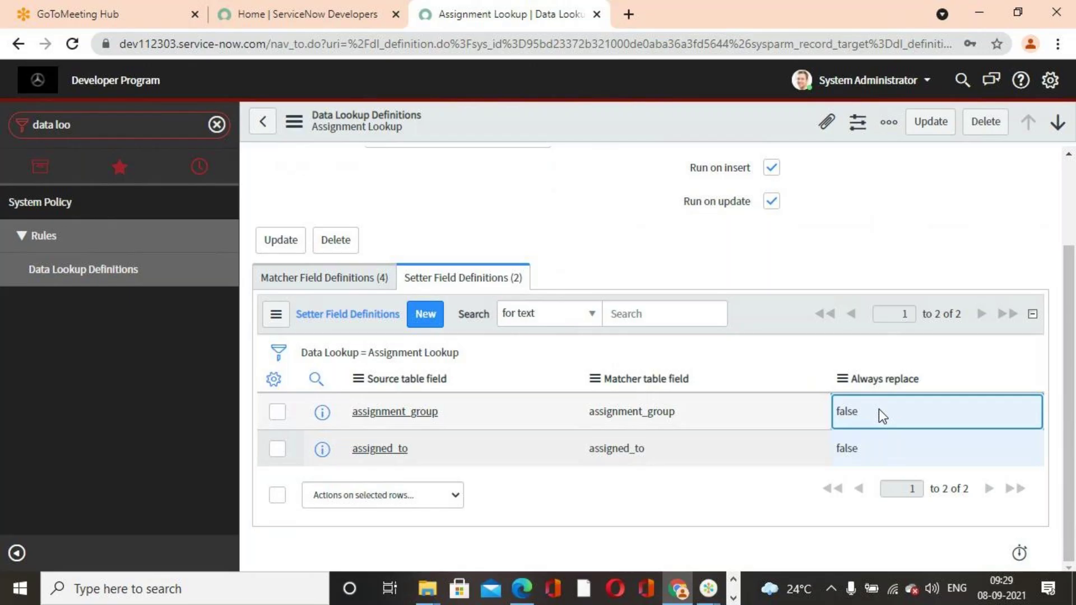
pyautogui.doubleClick(879, 408)
pyautogui.click(875, 440)
pyautogui.click(956, 412)
pyautogui.scroll(2, 867, 419)
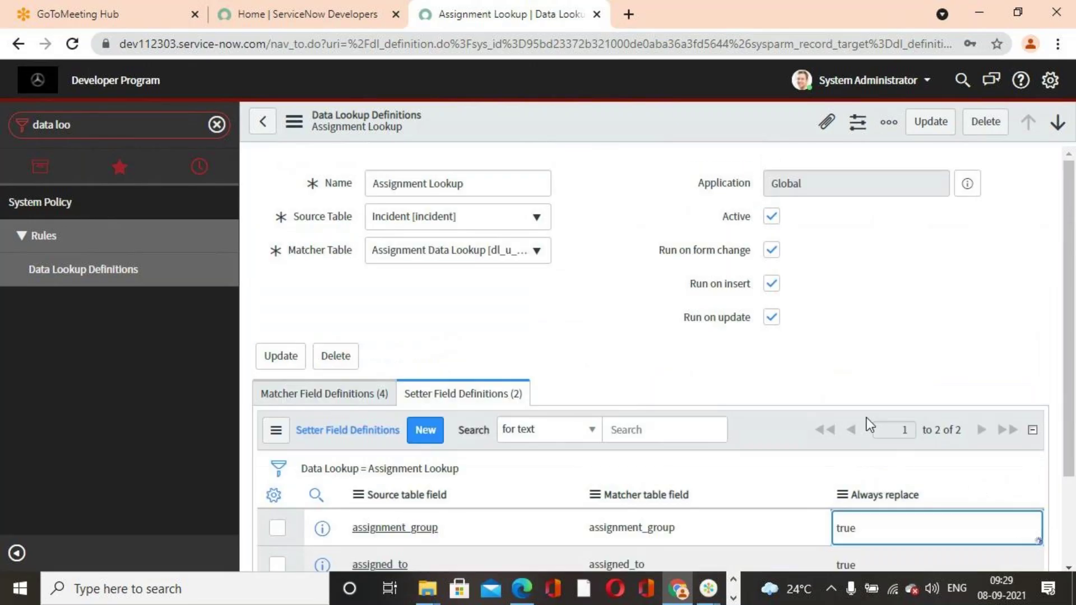
pyautogui.click(934, 126)
# Open a new incident and test the lookup by choosing the categories Hardware, Network and Database in turn
pyautogui.click(140, 124)
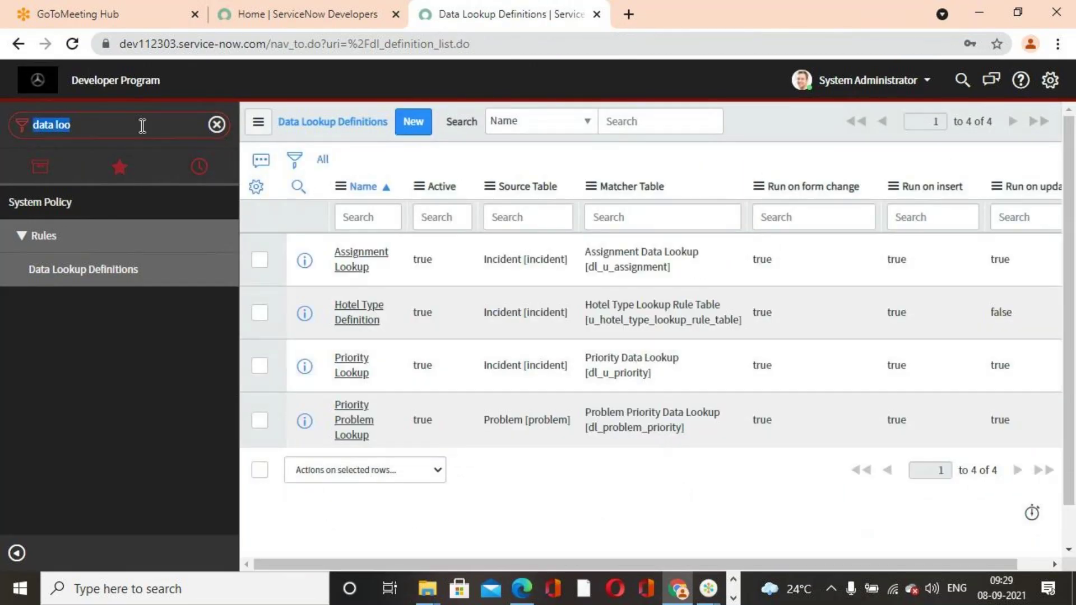
pyautogui.write('Incident')
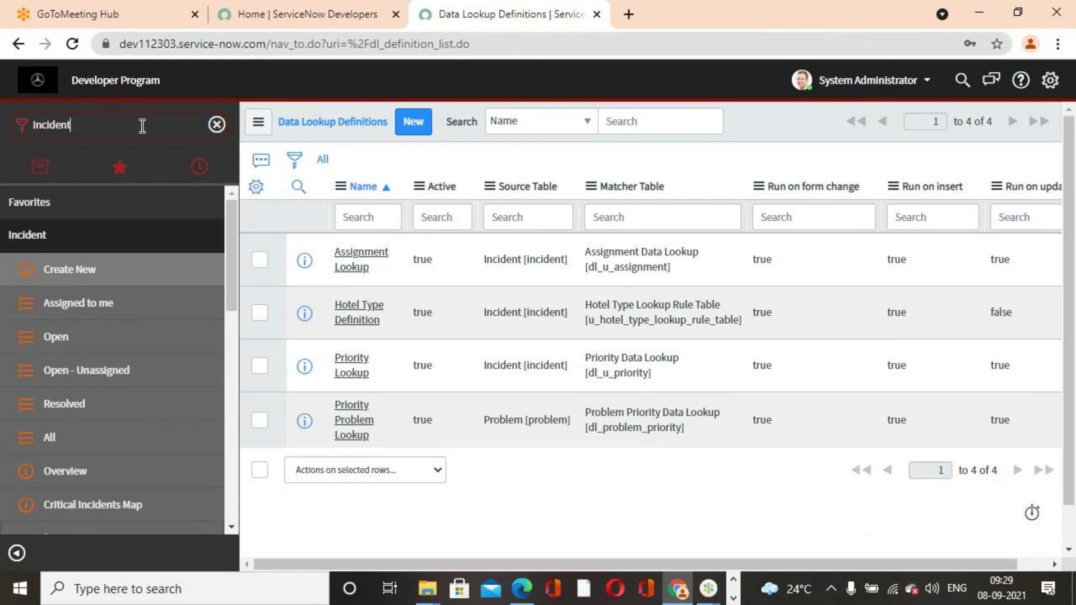
pyautogui.click(93, 271)
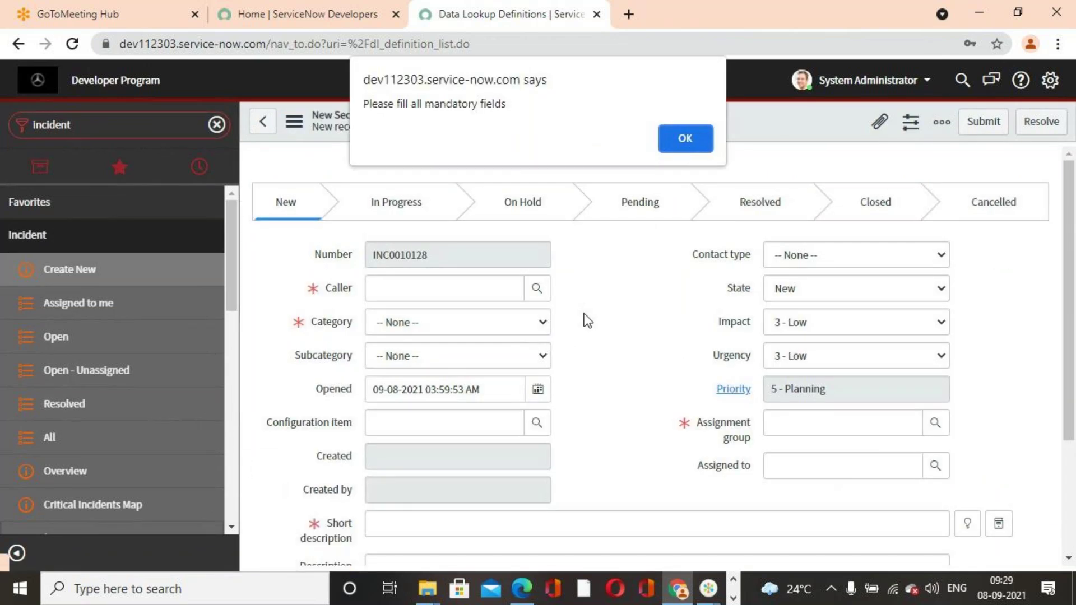
pyautogui.click(685, 139)
pyautogui.click(543, 322)
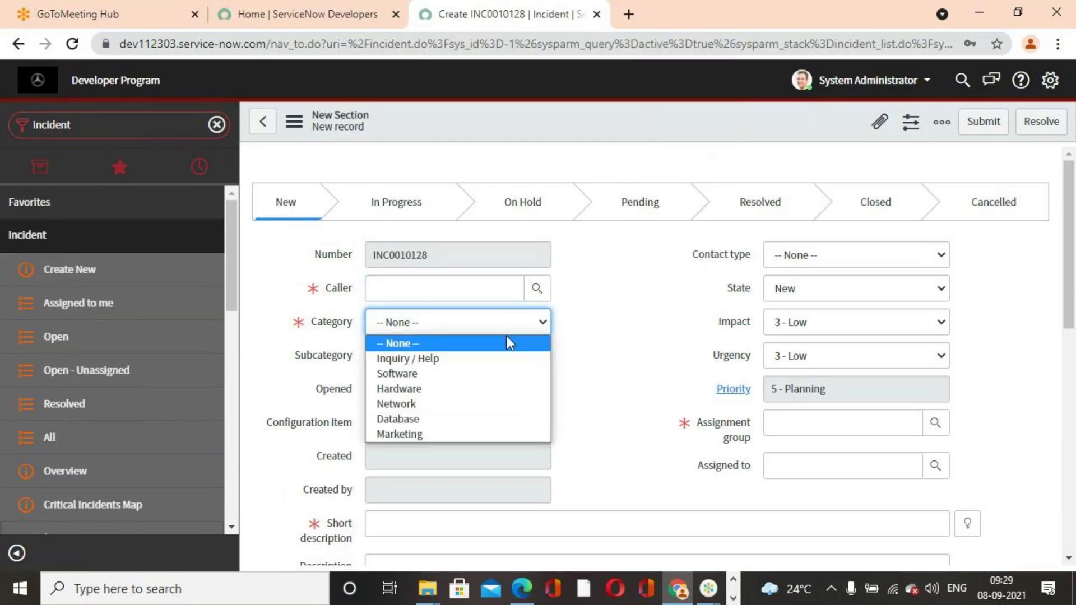
pyautogui.click(493, 388)
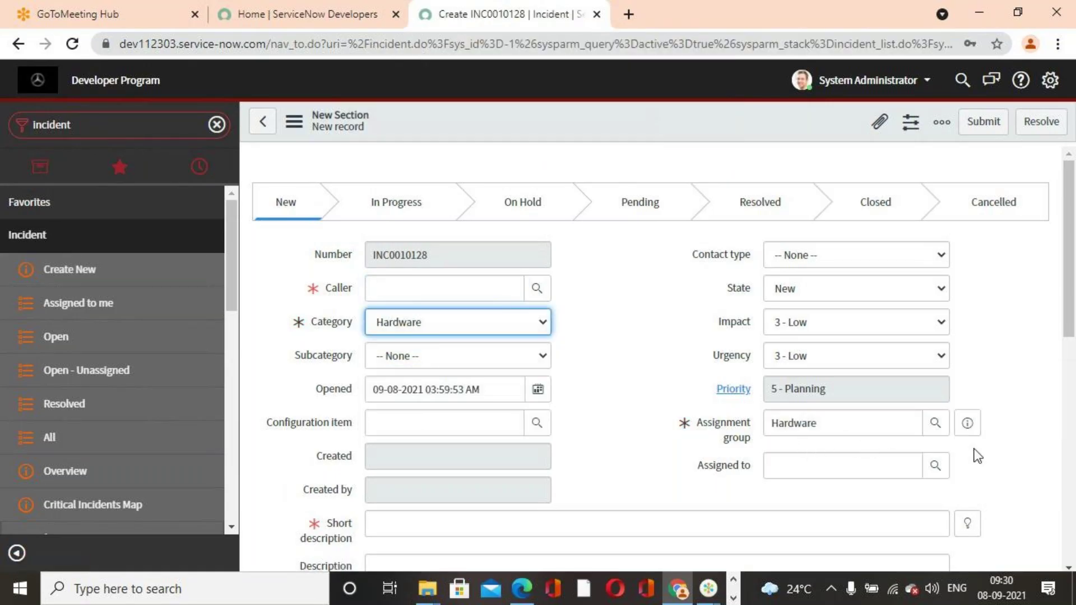
pyautogui.click(544, 323)
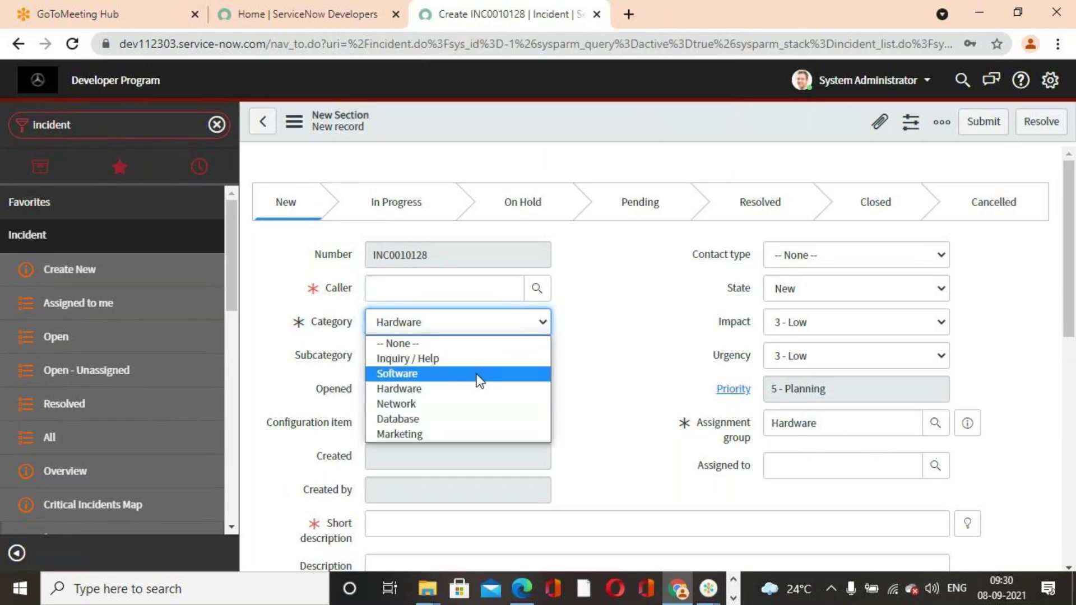
pyautogui.click(458, 402)
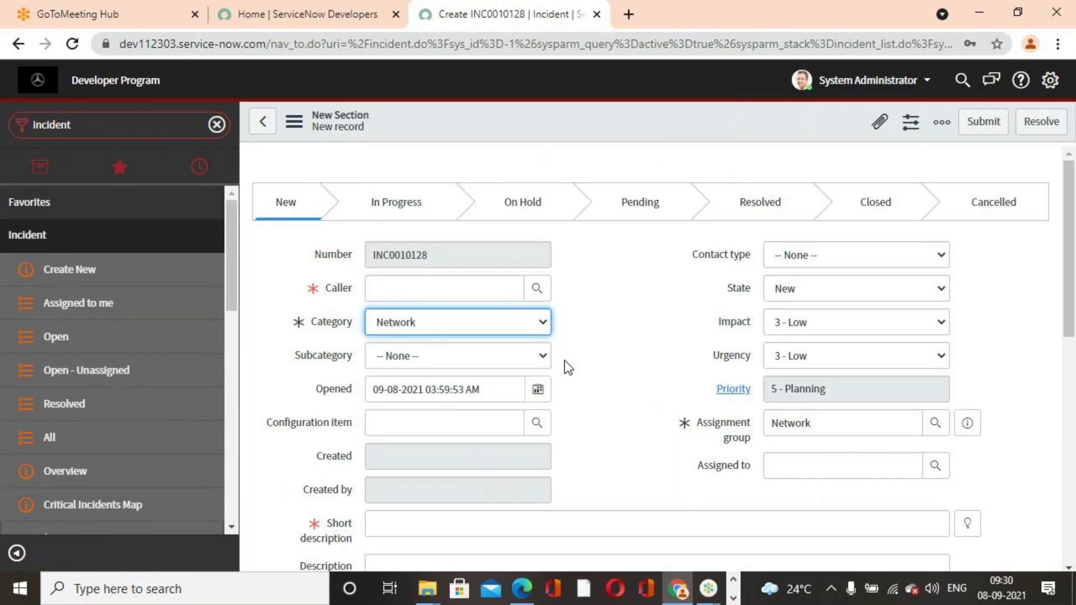
pyautogui.click(543, 323)
pyautogui.click(444, 419)
# Switch to the Service Now LIVE First Edition PDF in Edge, view the Related Lists chapter page, and return to the incident in Chrome
pyautogui.click(527, 596)
pyautogui.scroll(-1, 560, 469)
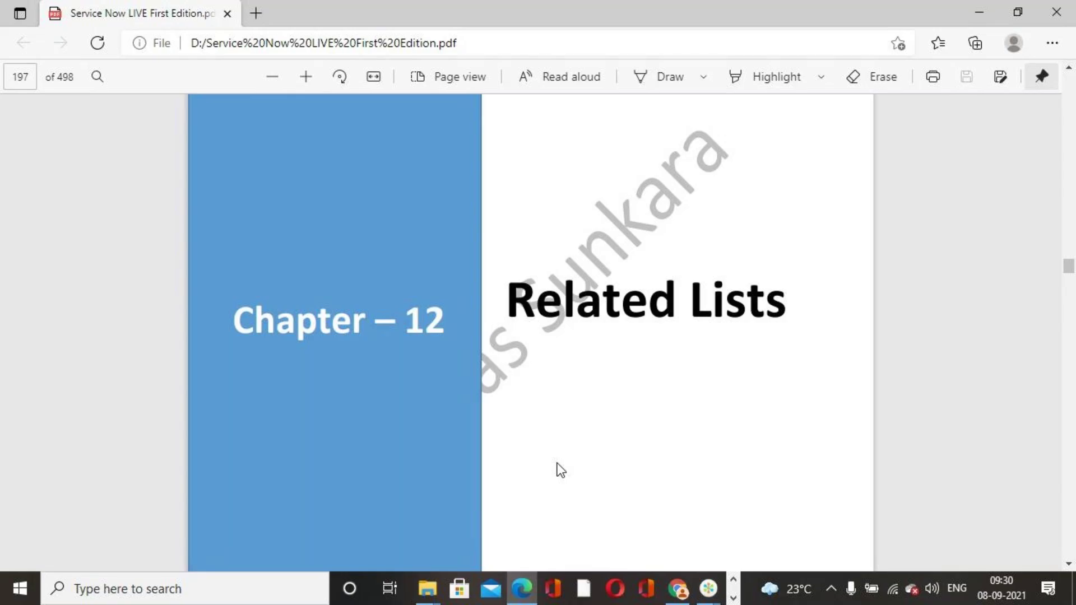
pyautogui.click(679, 592)
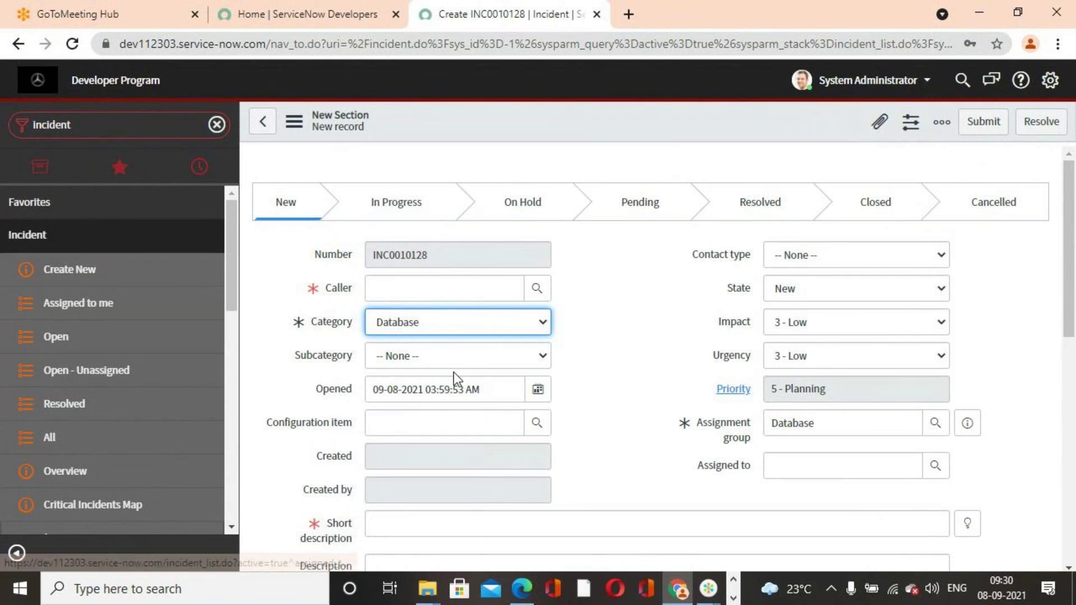
pyautogui.click(513, 333)
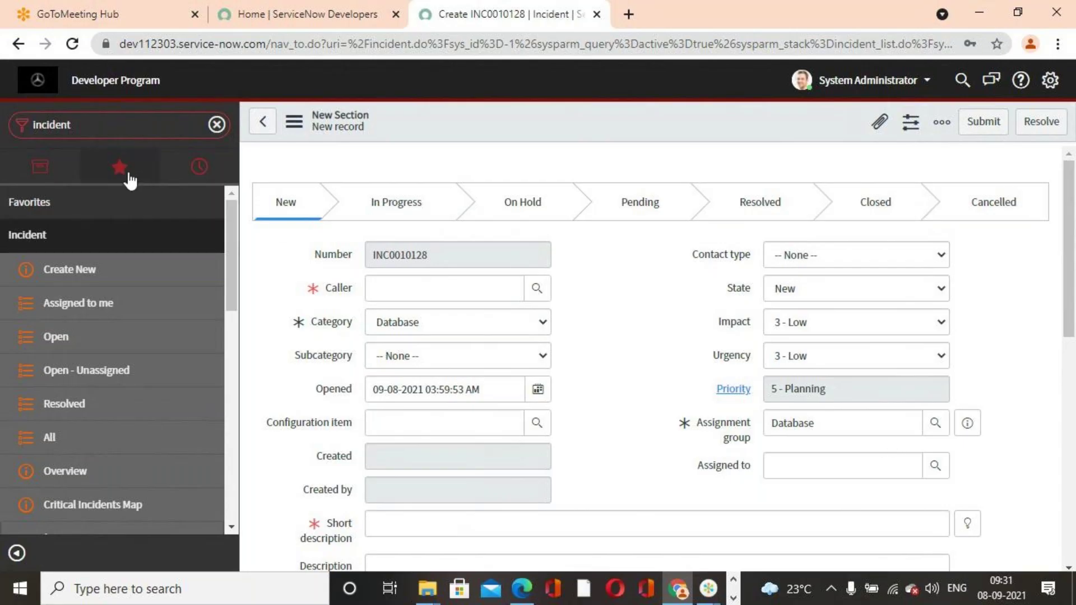
# Find the assignment modules in the navigator and open the Assignment Lookup Rules list, discarding the unsaved incident
pyautogui.click(110, 130)
pyautogui.write('ass')
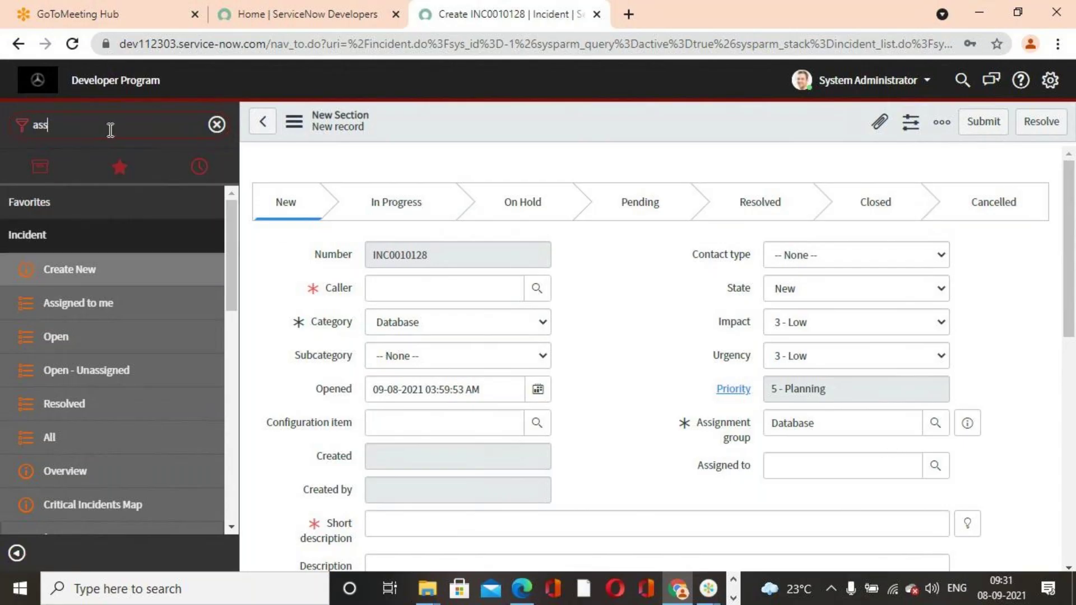
pyautogui.write('ignment')
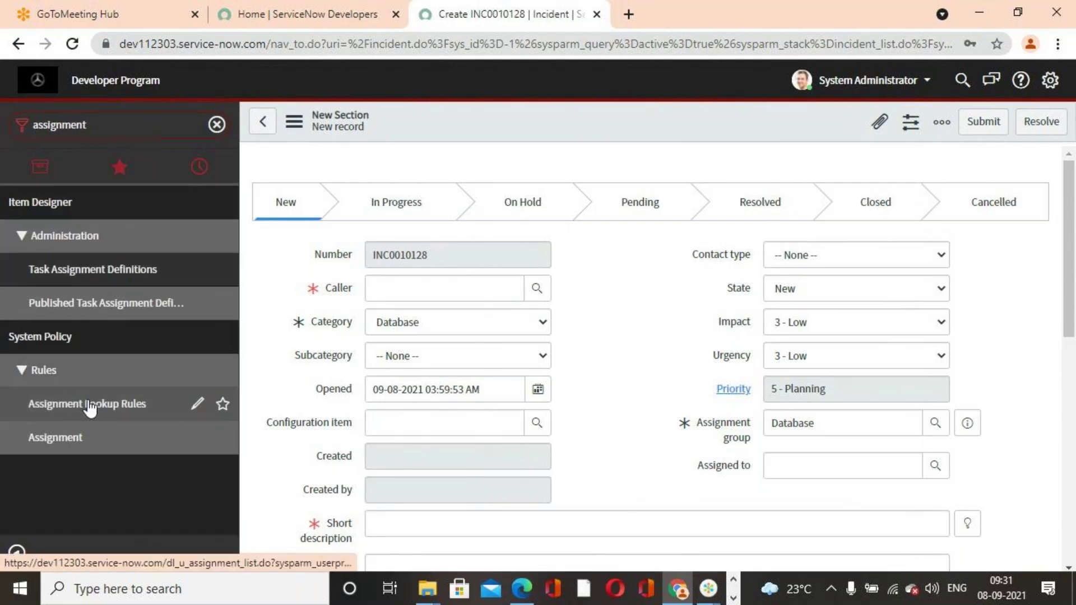
pyautogui.click(89, 405)
pyautogui.click(622, 136)
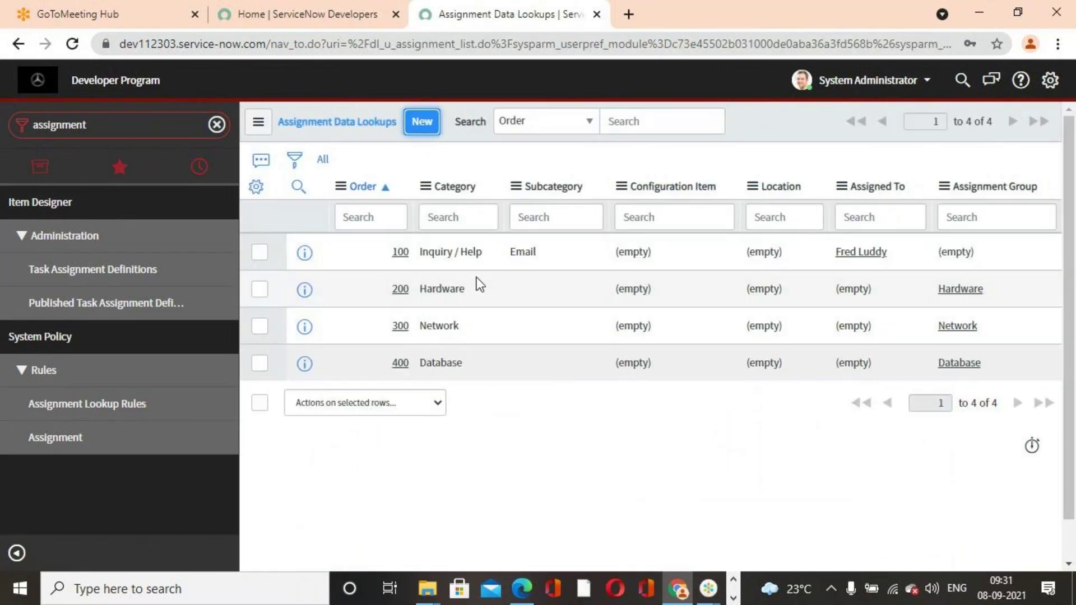
# Start a new assignment data lookup record with category Network and subcategory VPN
pyautogui.click(540, 181)
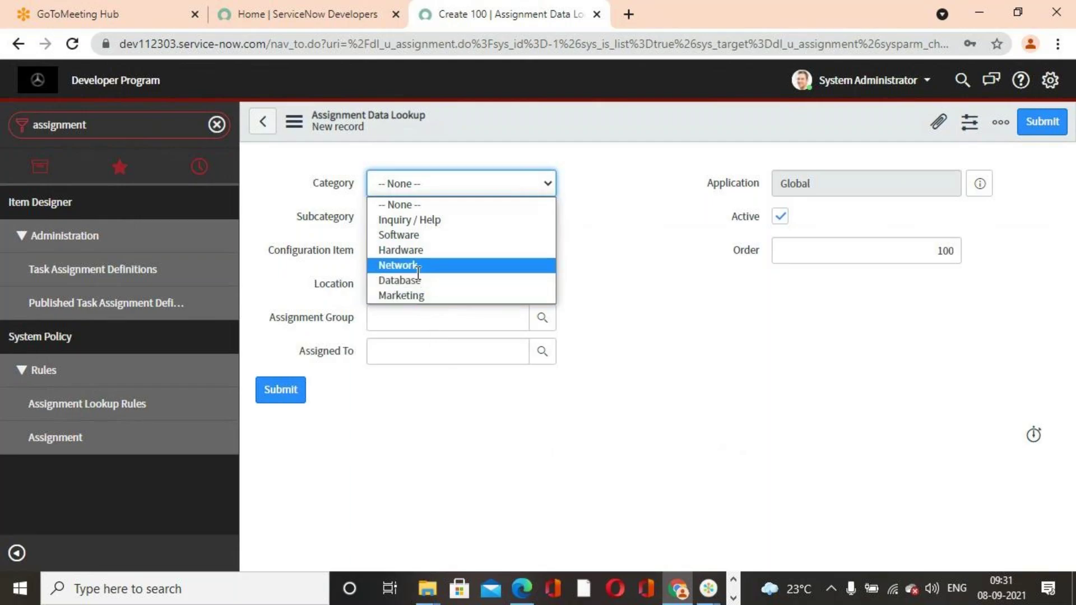
pyautogui.click(416, 272)
pyautogui.click(541, 218)
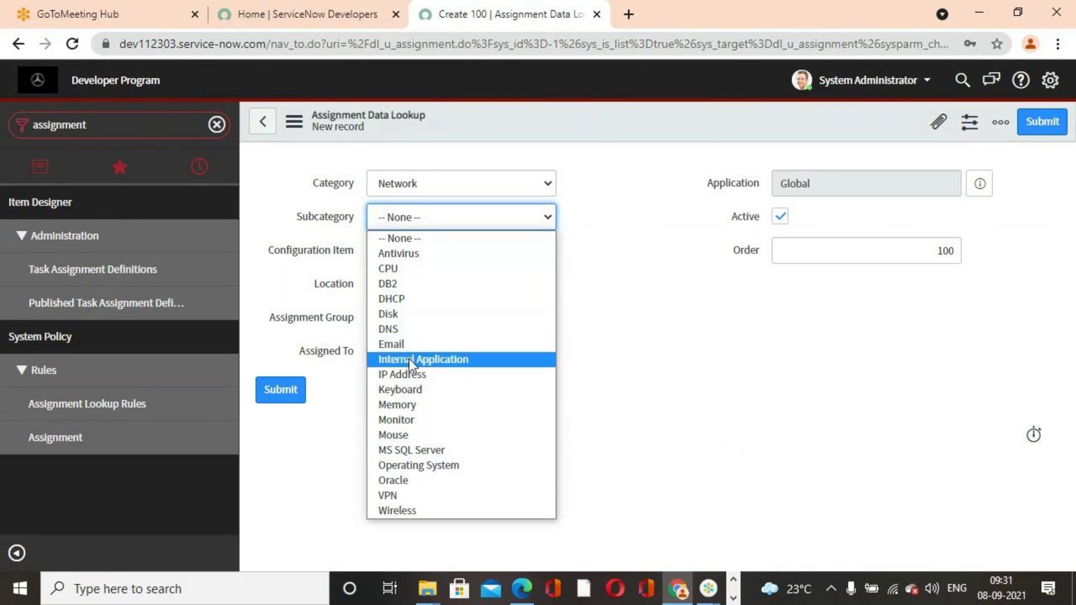
pyautogui.click(414, 496)
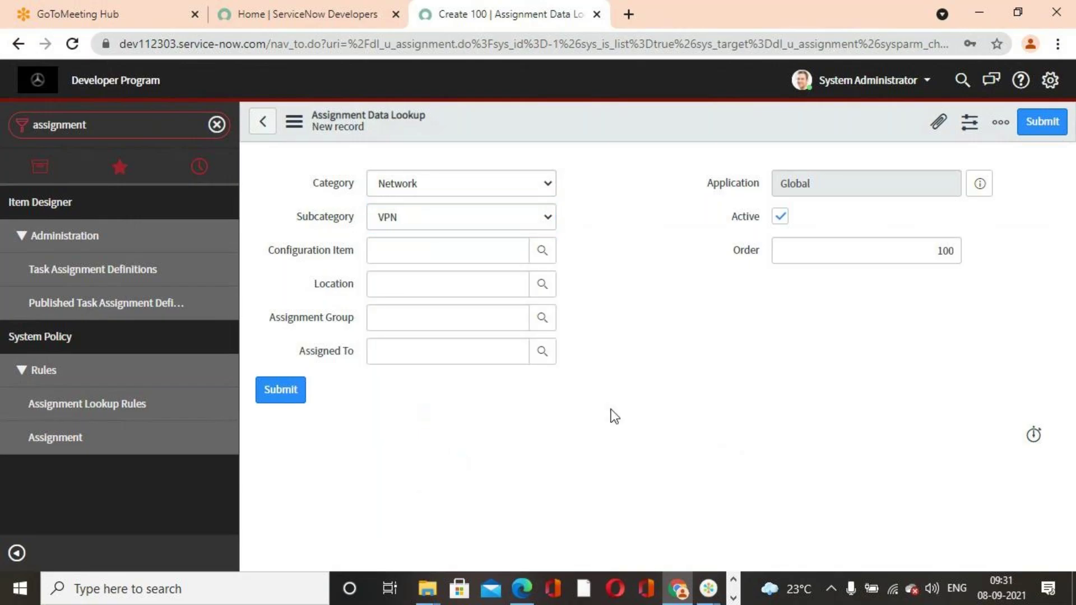
# Search the groups for "netw" and set the new lookup record's Assignment Group to Network
pyautogui.click(542, 327)
pyautogui.scroll(-3, 137, 448)
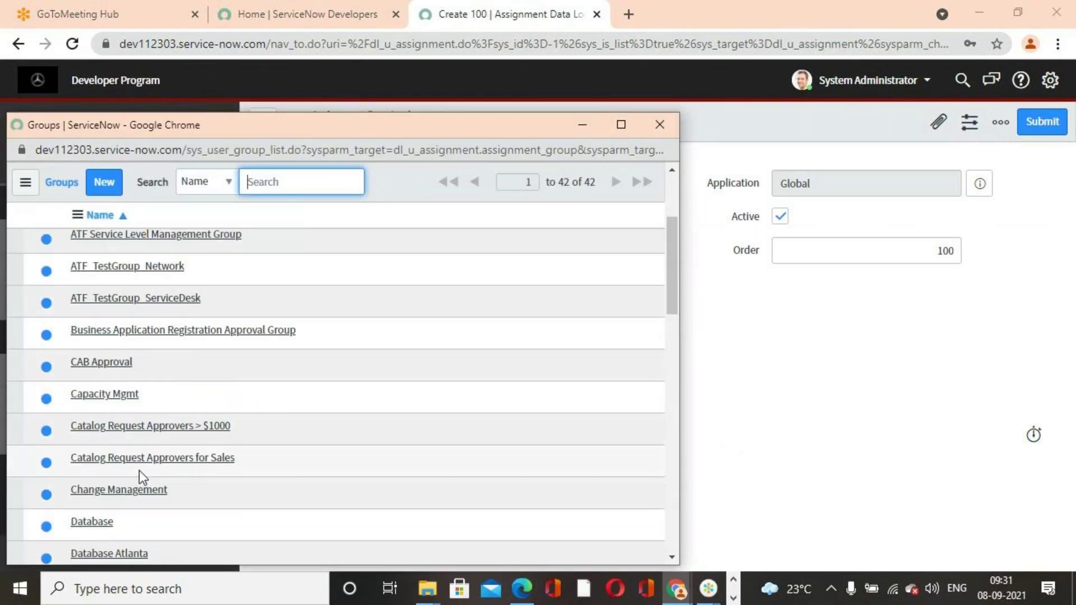
pyautogui.write('netw')
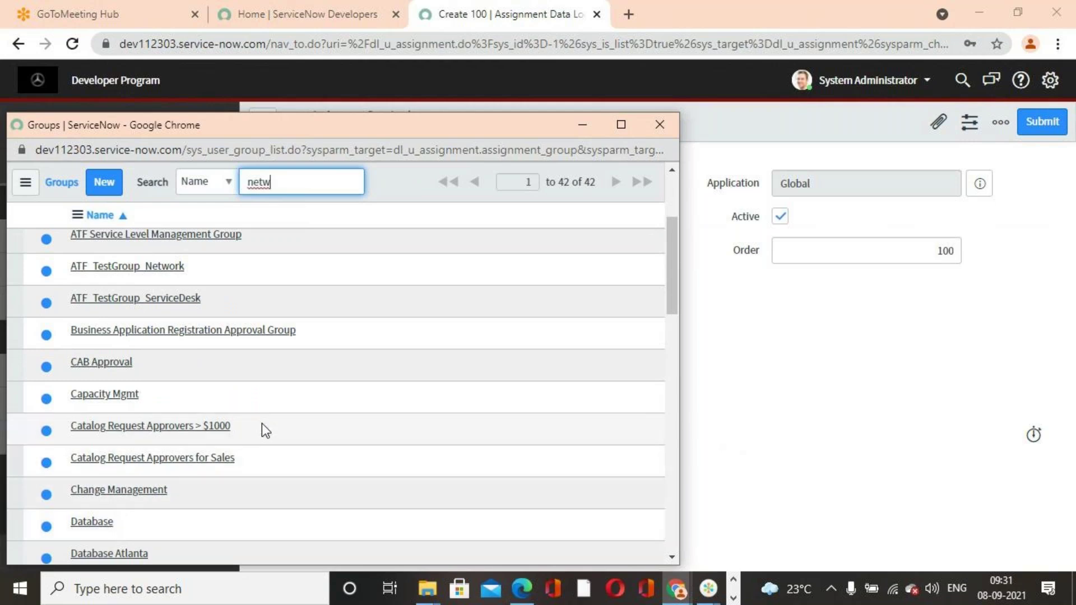
pyautogui.press('Return')
pyautogui.scroll(3, 111, 343)
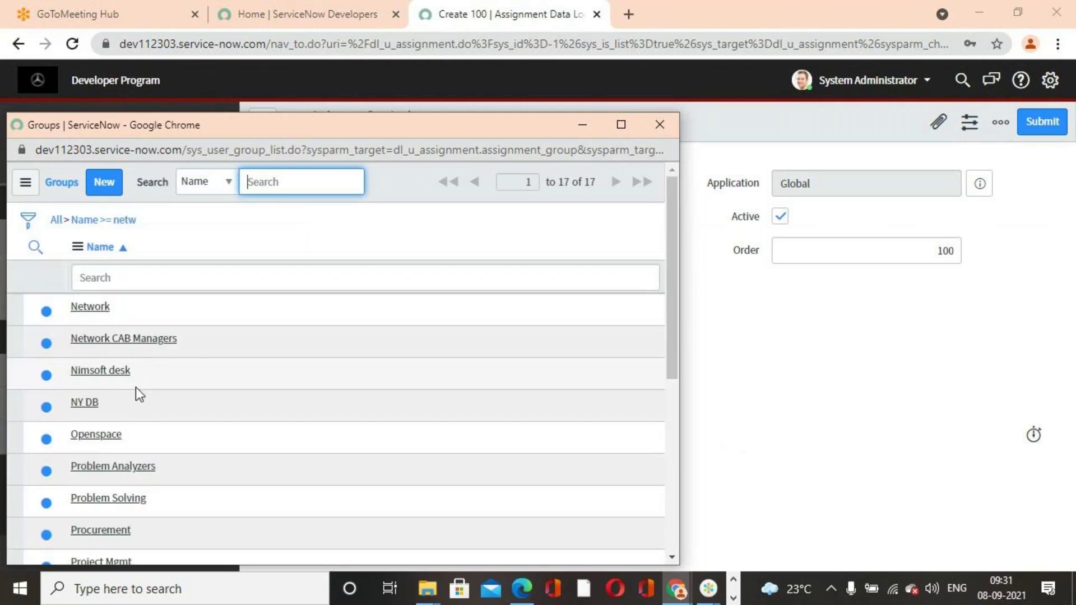
pyautogui.click(104, 315)
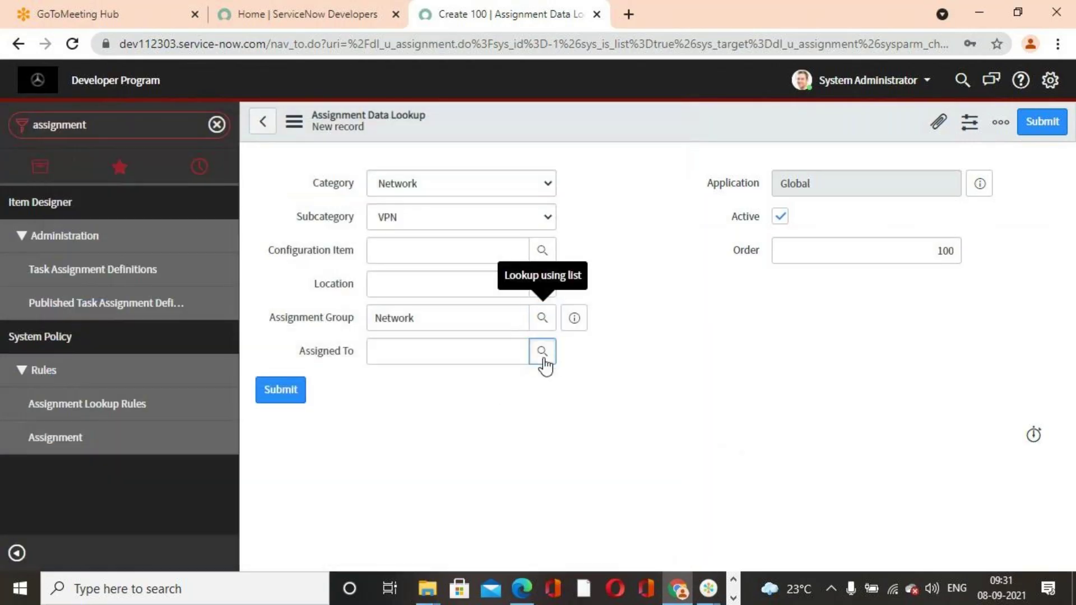
# Fill in the lookup record's Assigned To field with the same person used by the Inquiry / Help rule
pyautogui.click(542, 358)
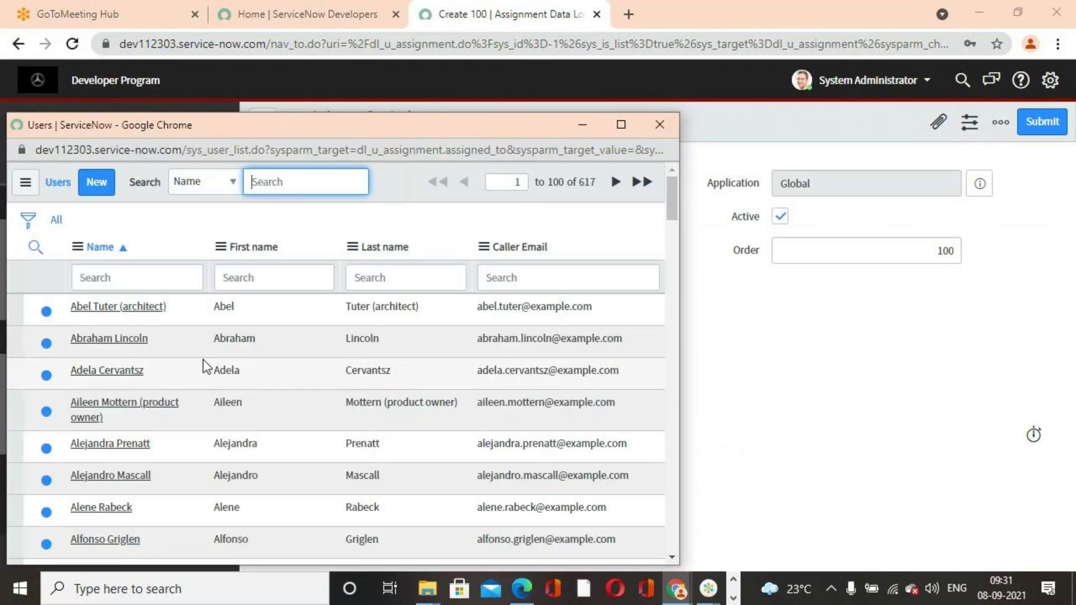
pyautogui.click(659, 133)
pyautogui.write('fred')
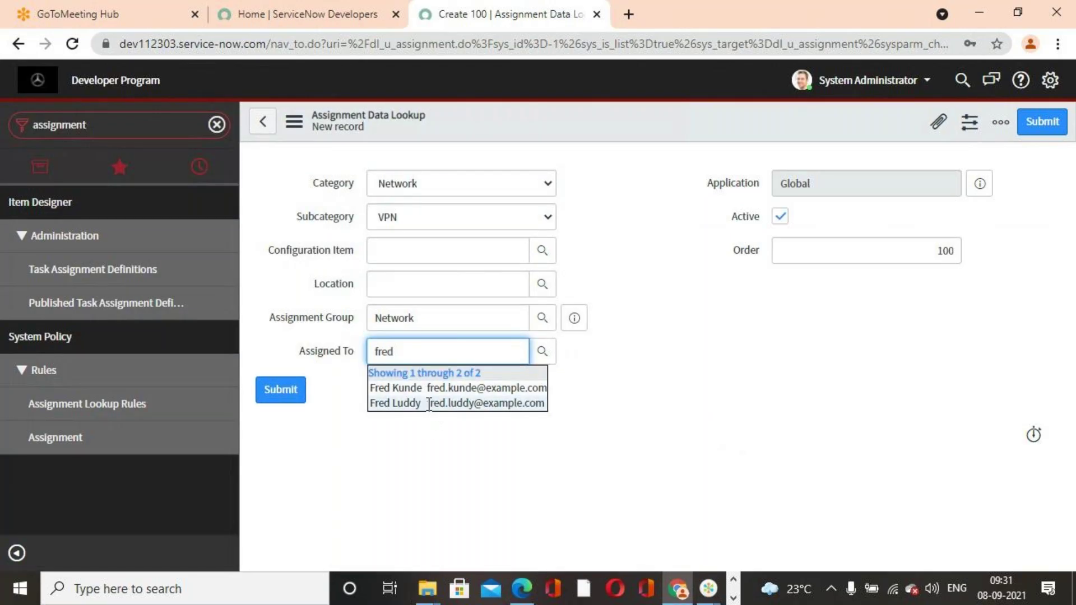
pyautogui.click(431, 405)
pyautogui.click(688, 426)
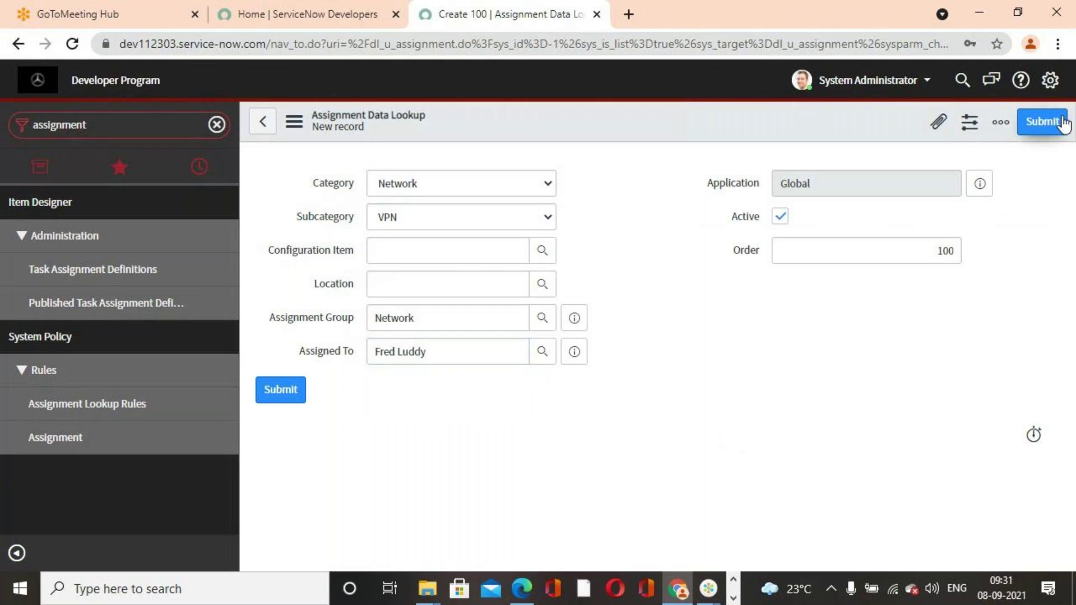
# Set the lookup record's order to 500 and submit it
pyautogui.click(939, 242)
pyautogui.write('500')
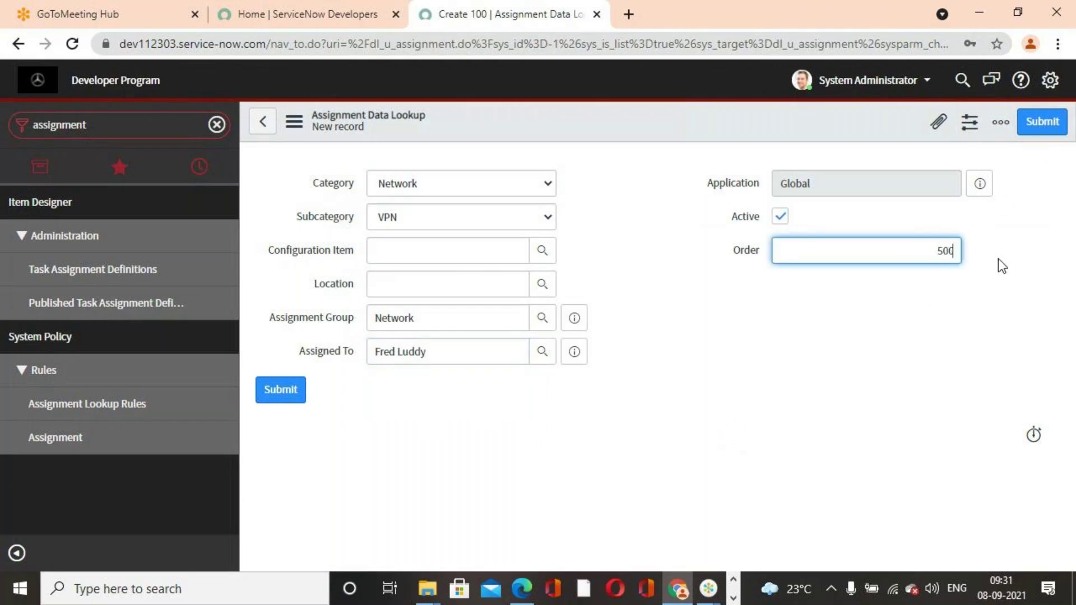
pyautogui.click(1038, 128)
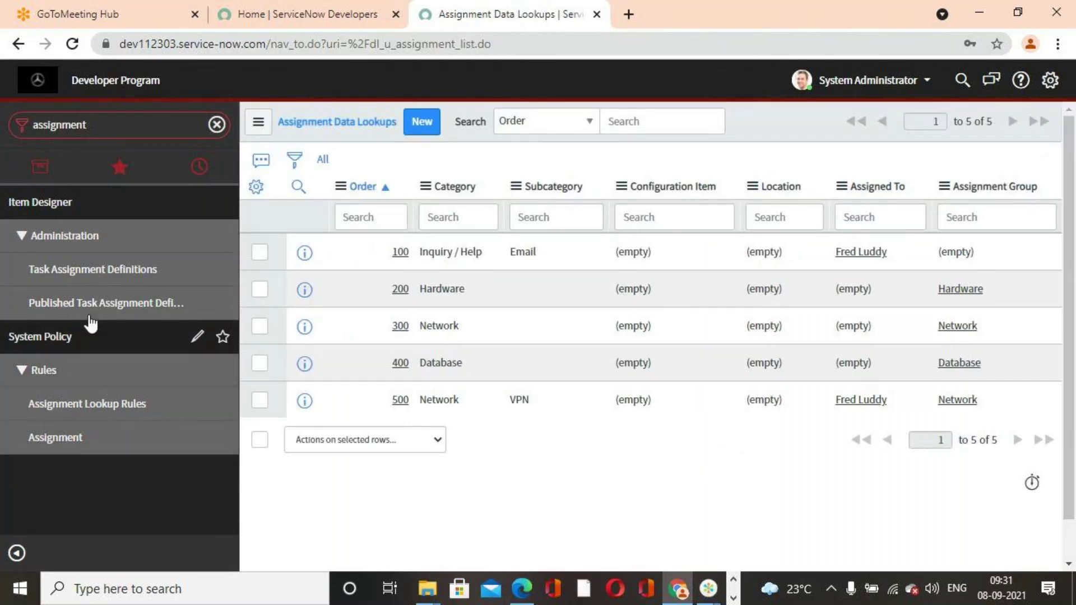
# Open a new incident and test the VPN rule by choosing category Network and subcategory VPN, checking the assignment fields
pyautogui.click(216, 125)
pyautogui.write('Inc')
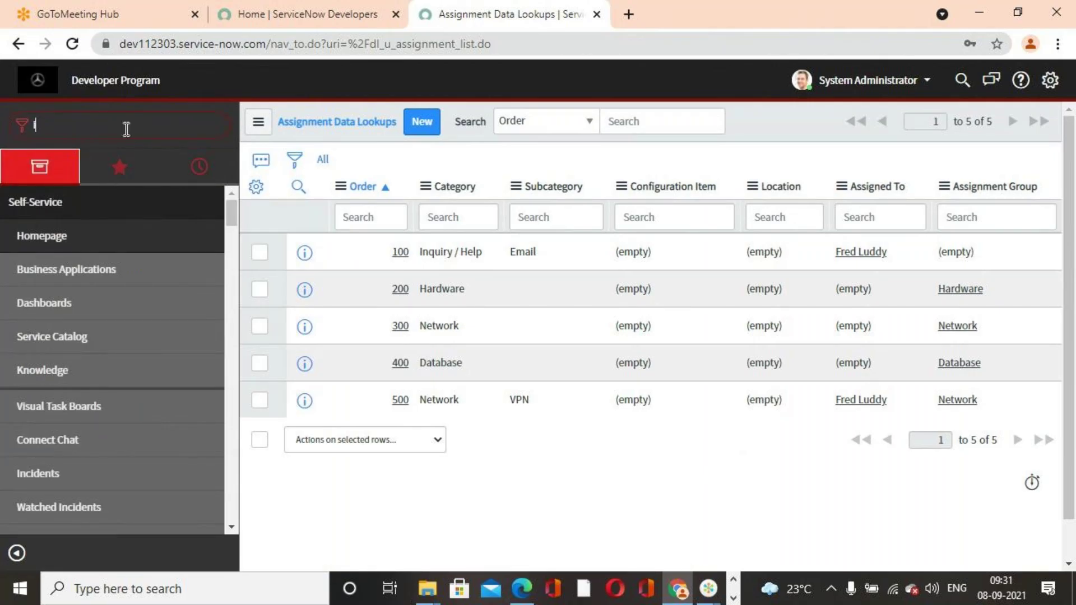
pyautogui.write('ident')
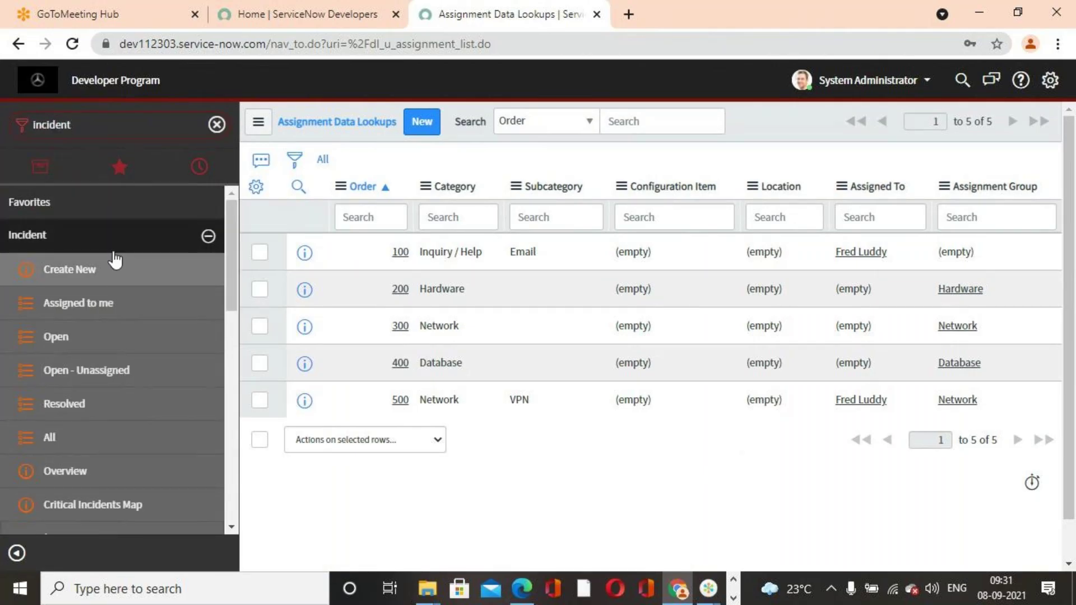
pyautogui.click(156, 273)
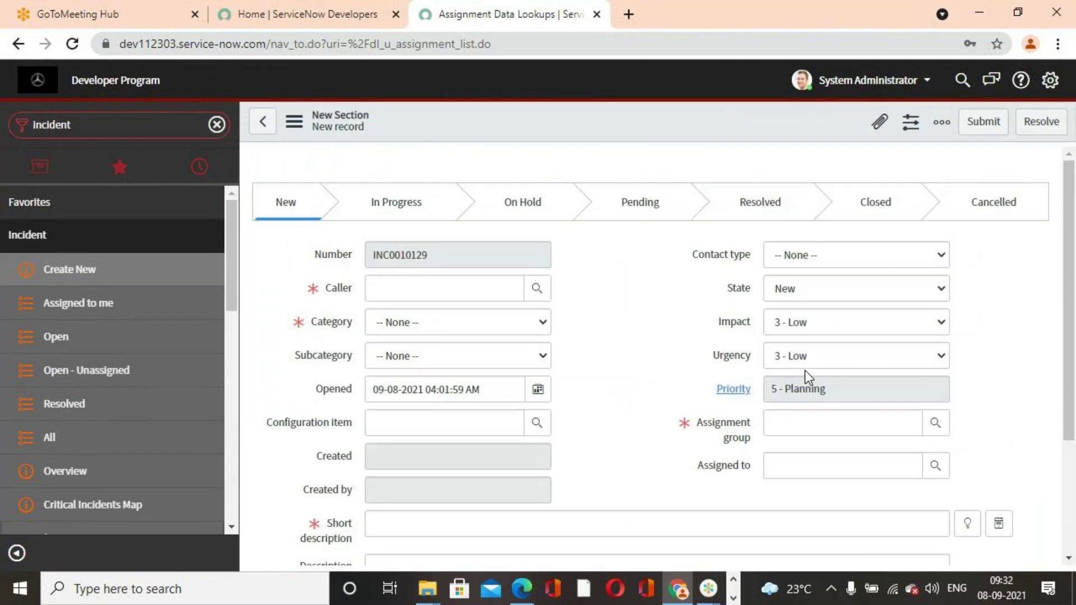
pyautogui.click(687, 147)
pyautogui.click(530, 321)
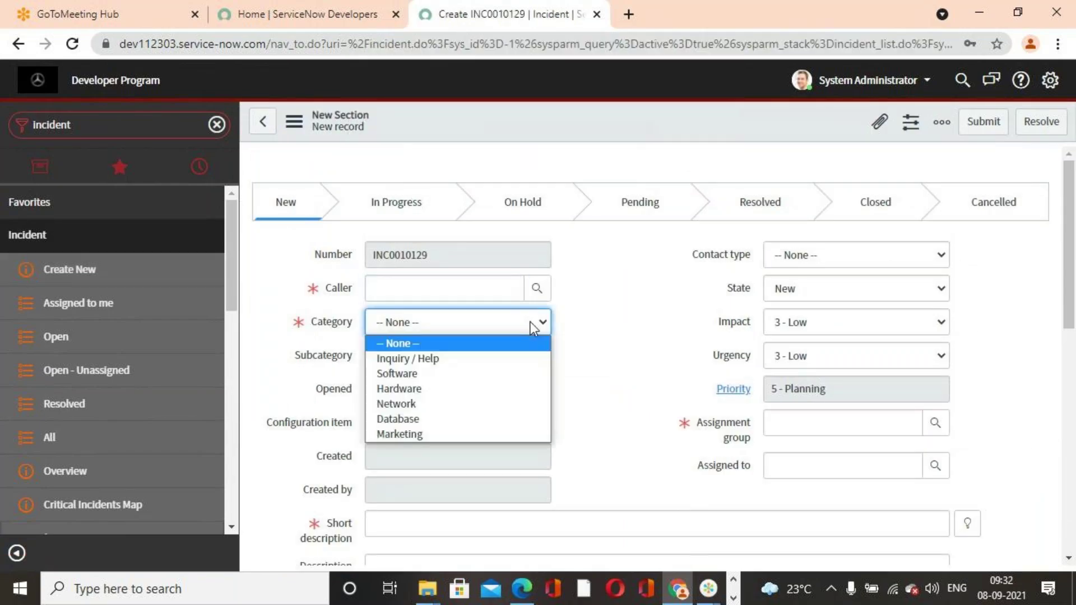
pyautogui.click(425, 406)
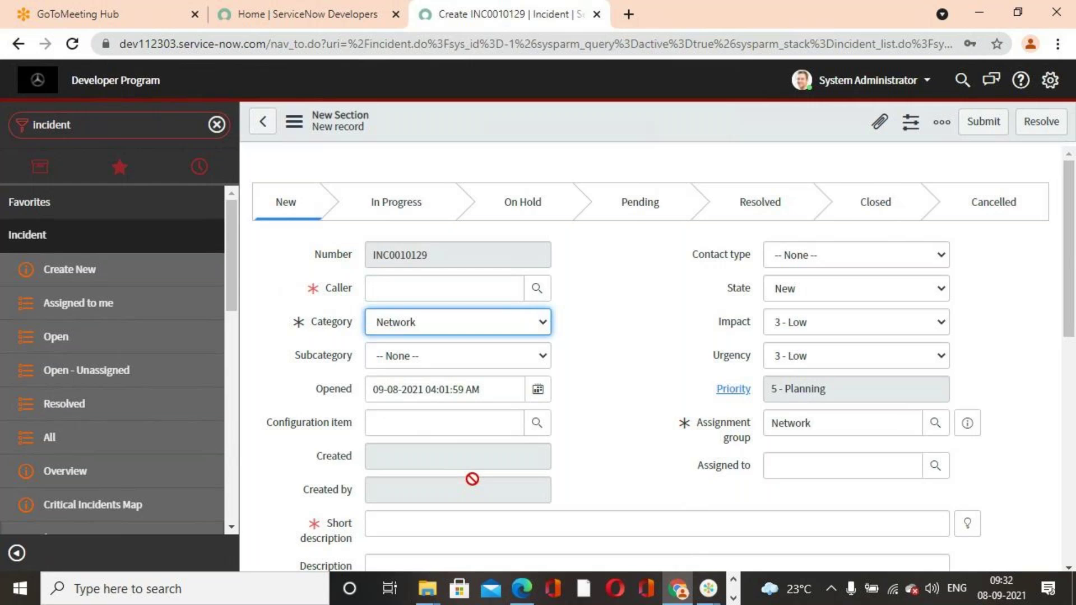
pyautogui.click(543, 355)
pyautogui.click(399, 436)
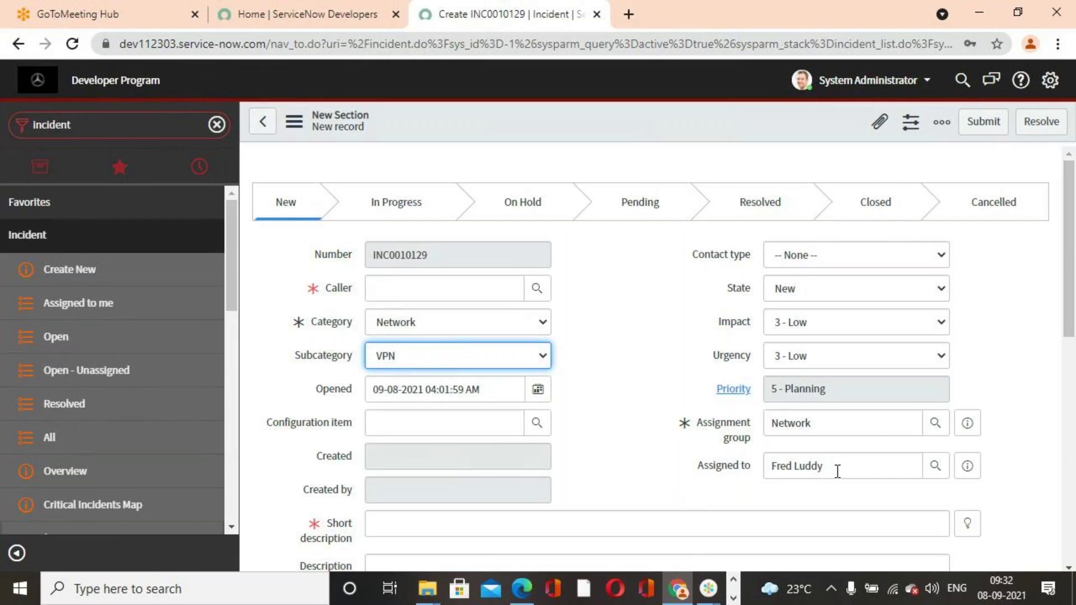
pyautogui.doubleClick(772, 423)
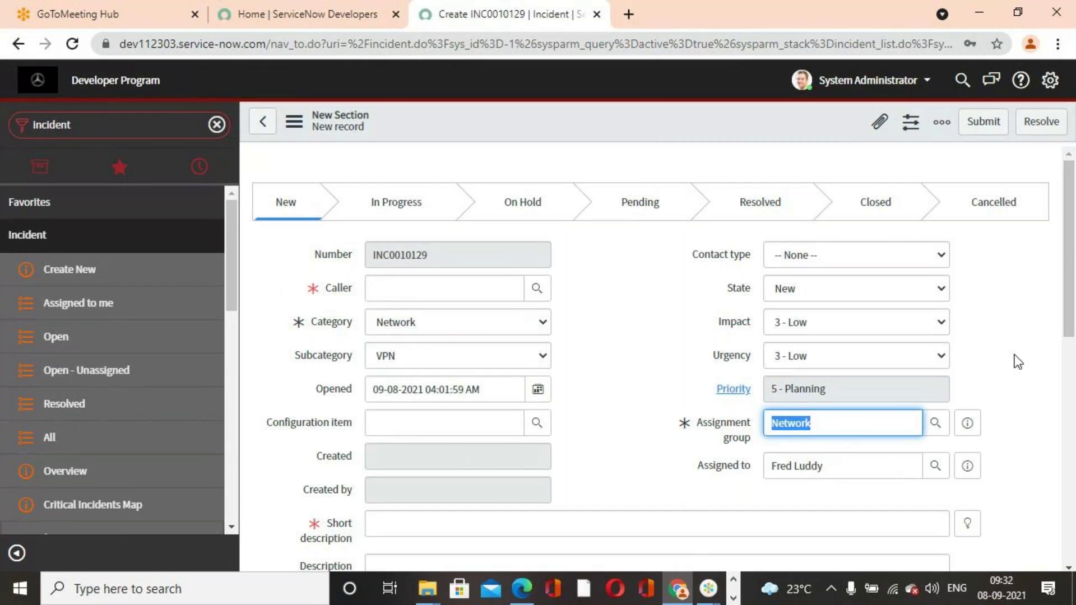
# Switch to the ServiceNow PDF guide in Edge and read the Chapter 12 introduction to Related Lists
pyautogui.click(970, 367)
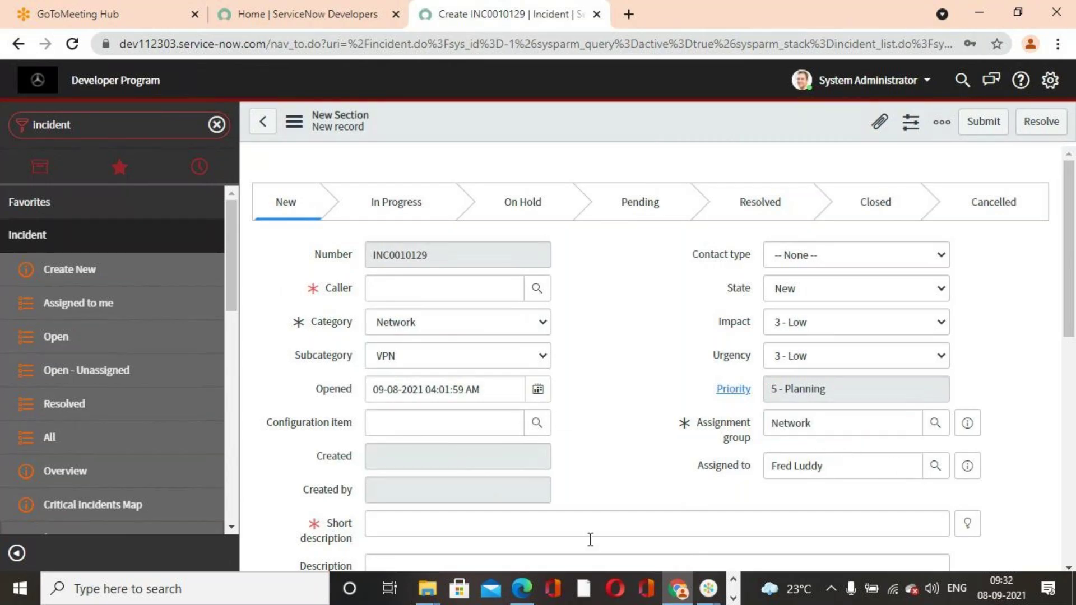
pyautogui.click(522, 589)
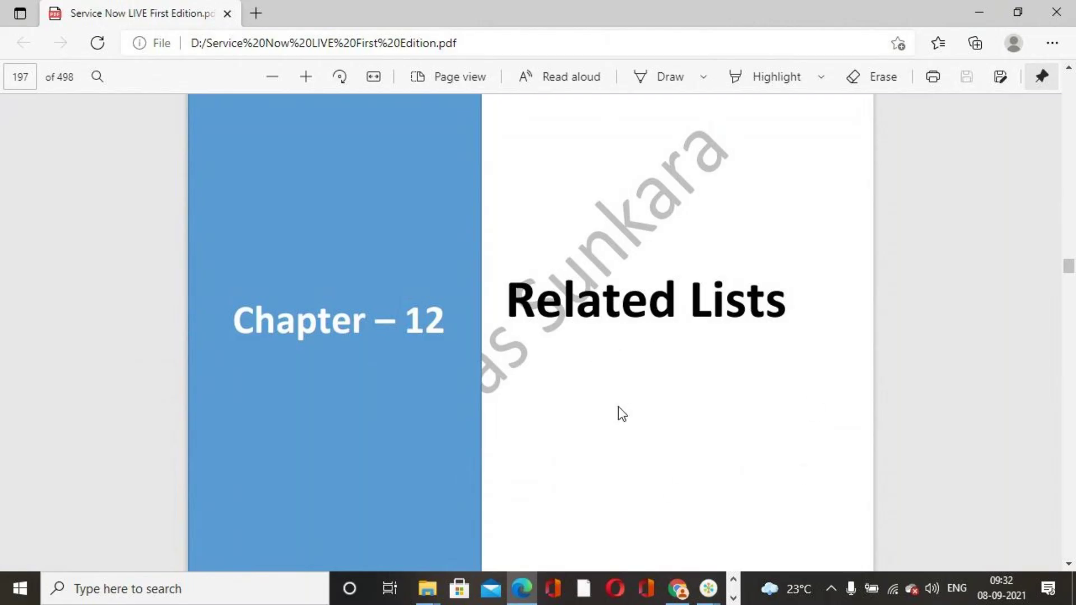
pyautogui.scroll(-6, 624, 392)
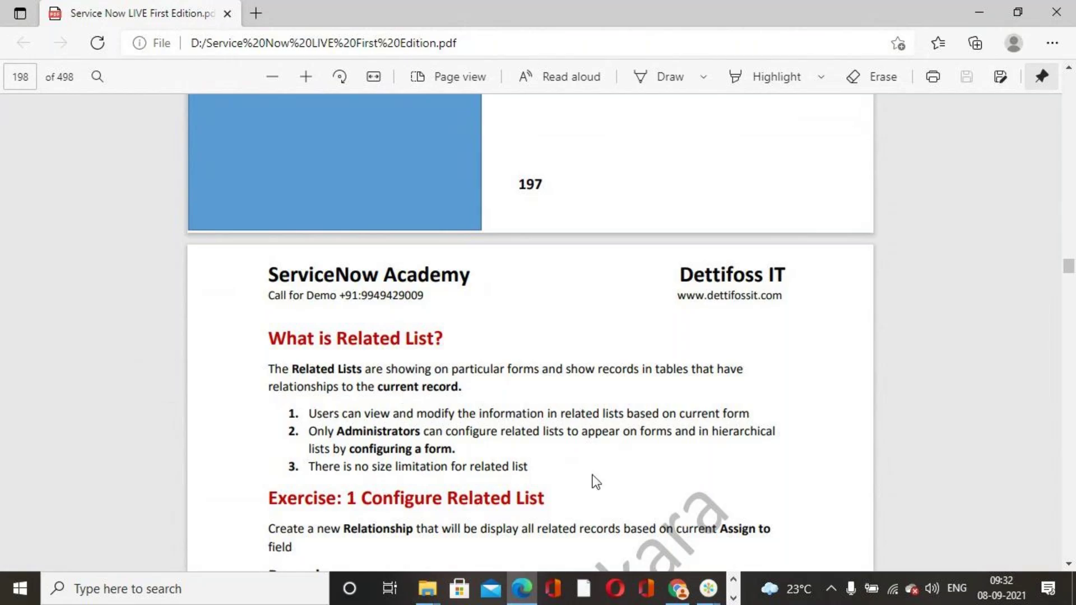
# Switch back to ServiceNow in Chrome, abandon the unsaved incident and open incident INC0000039 from the list of all incidents
pyautogui.click(678, 589)
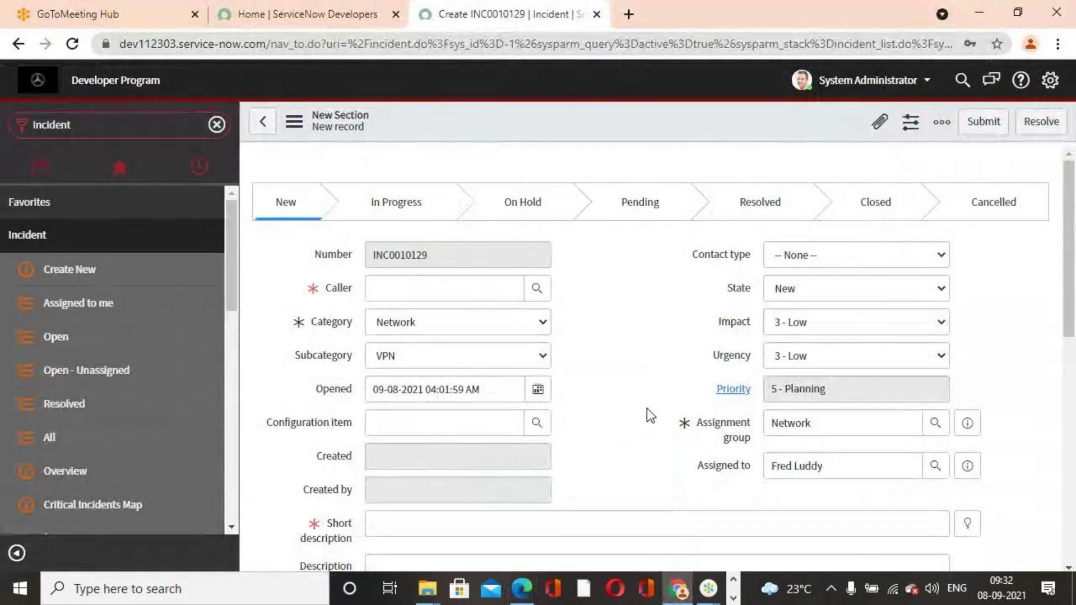
pyautogui.scroll(-10, 647, 408)
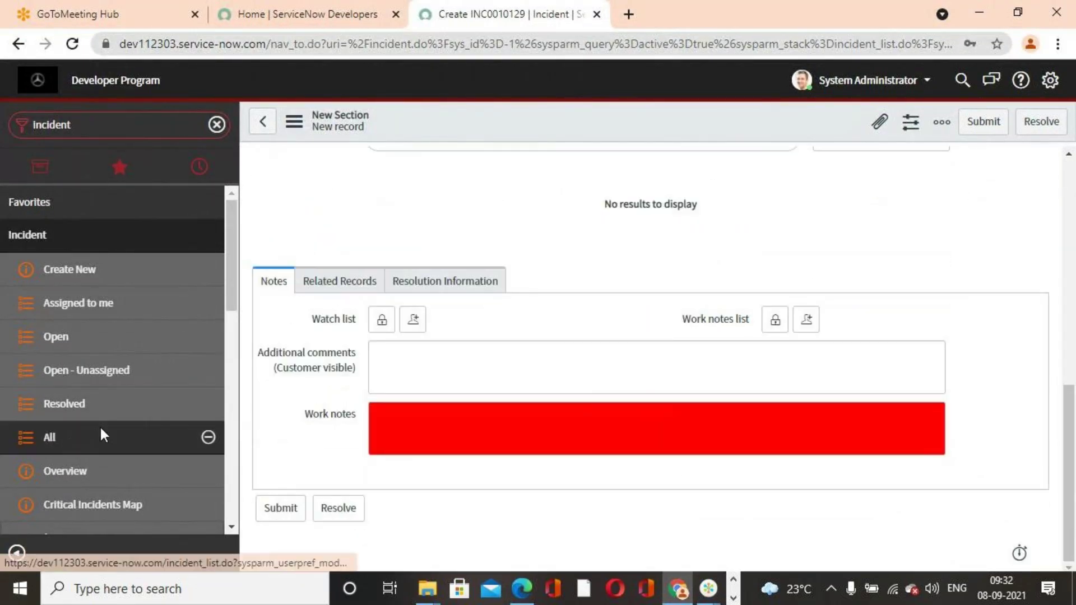
pyautogui.click(101, 432)
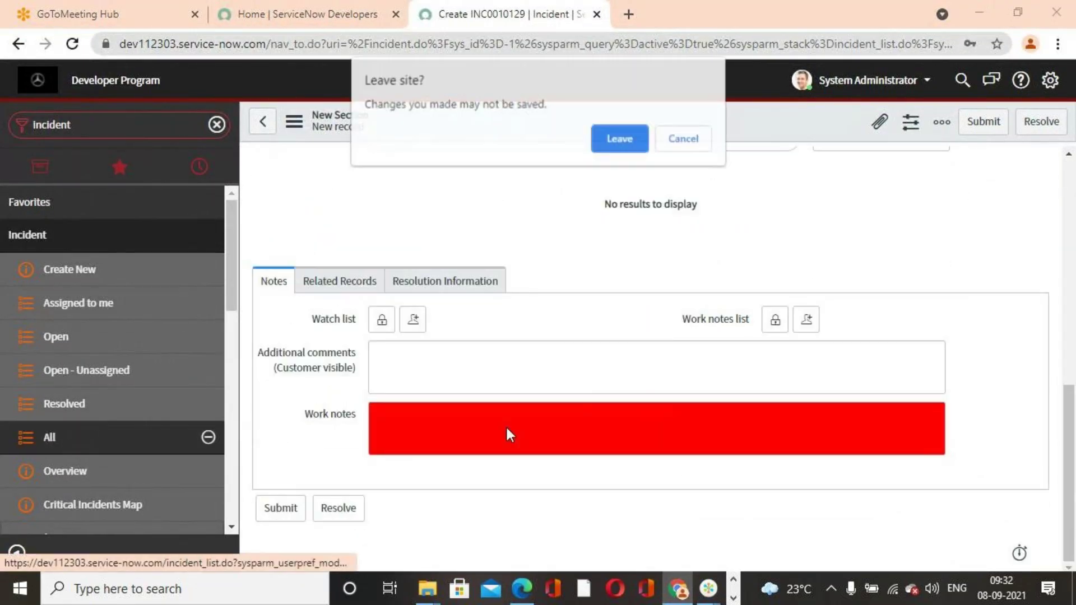
pyautogui.click(630, 149)
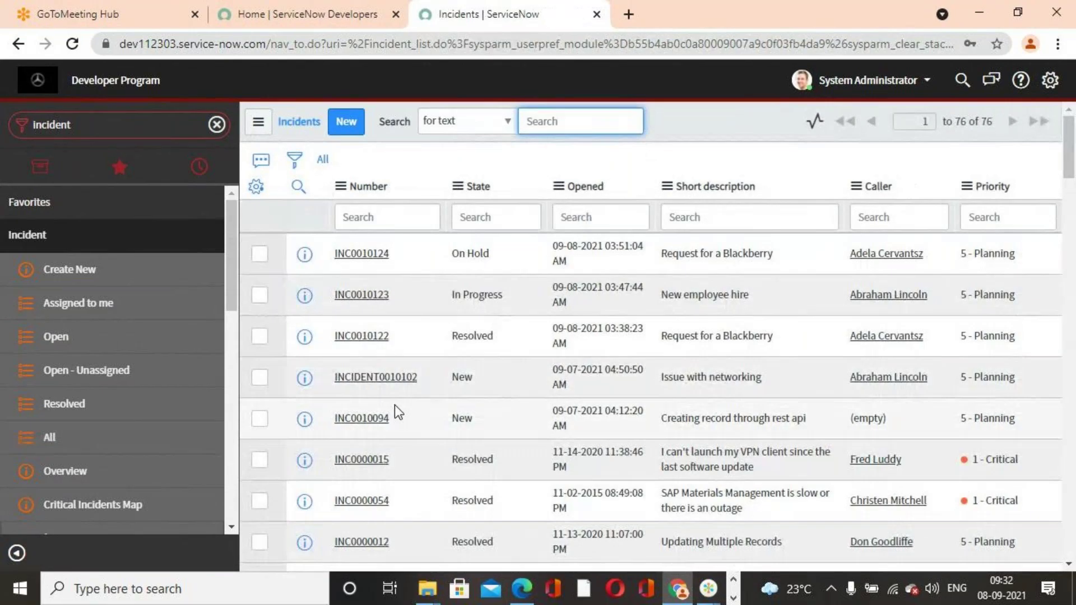
pyautogui.scroll(-6, 394, 405)
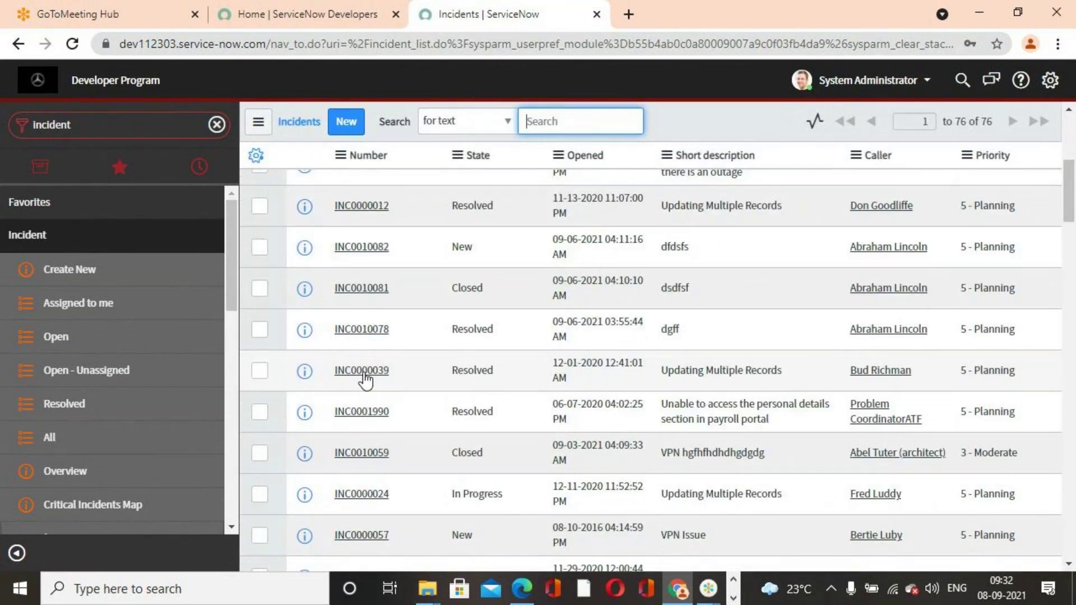
pyautogui.click(364, 372)
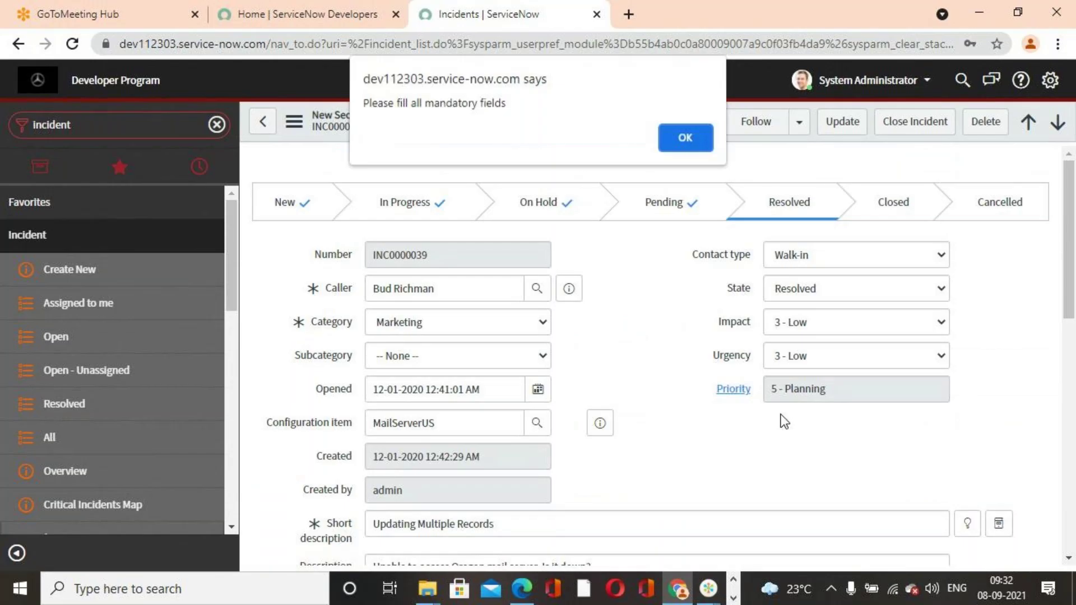
pyautogui.click(691, 147)
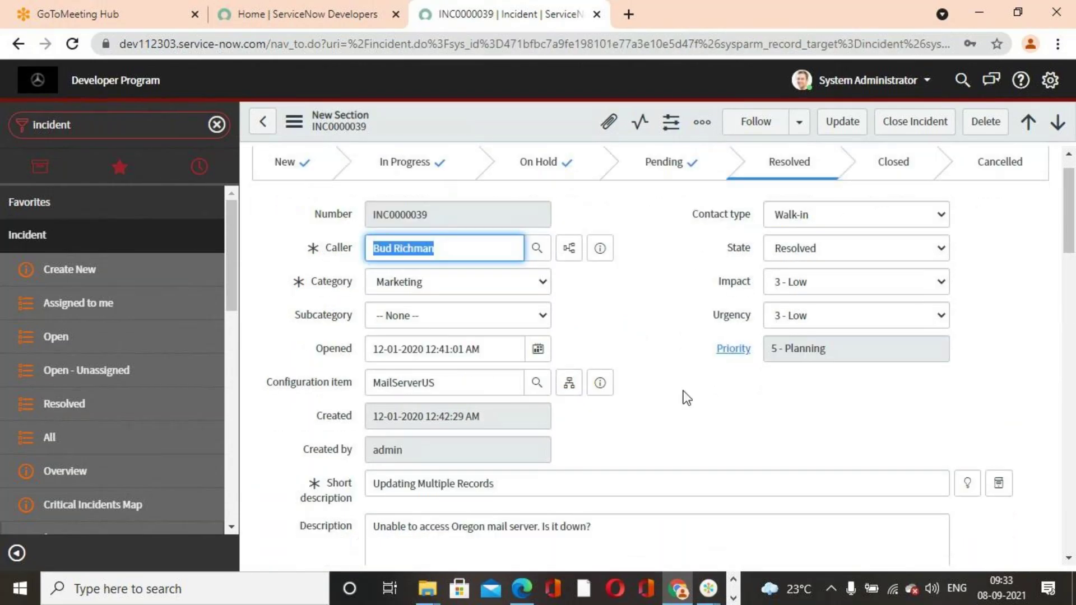
# Examine the related lists below the INC0000039 form, such as Task SLAs, Impacted Services/CIs and Metrics
pyautogui.scroll(-6, 683, 392)
pyautogui.scroll(-15, 684, 391)
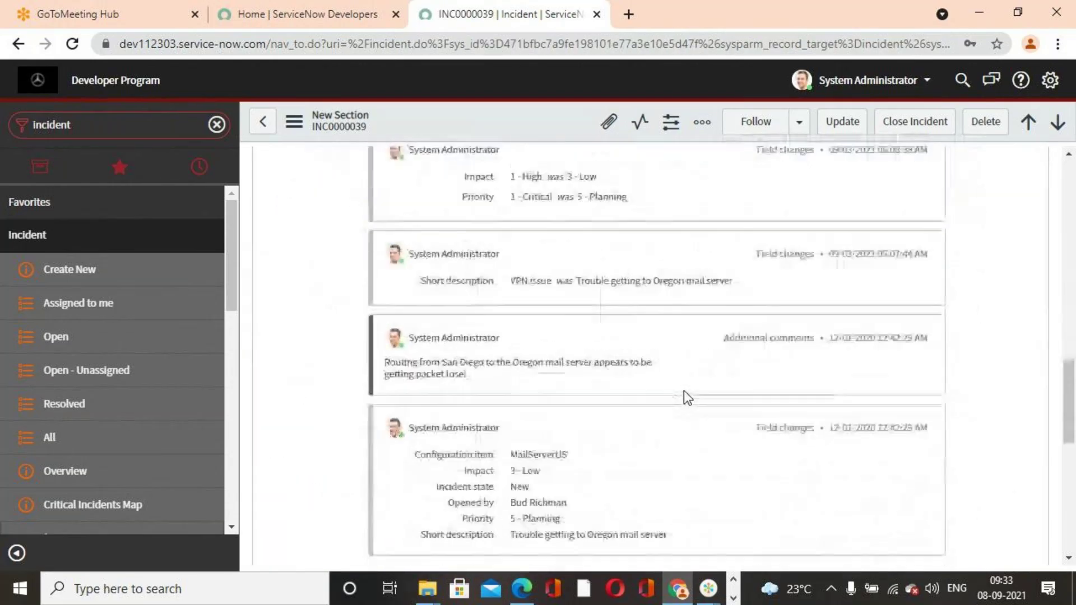
pyautogui.scroll(-5, 684, 391)
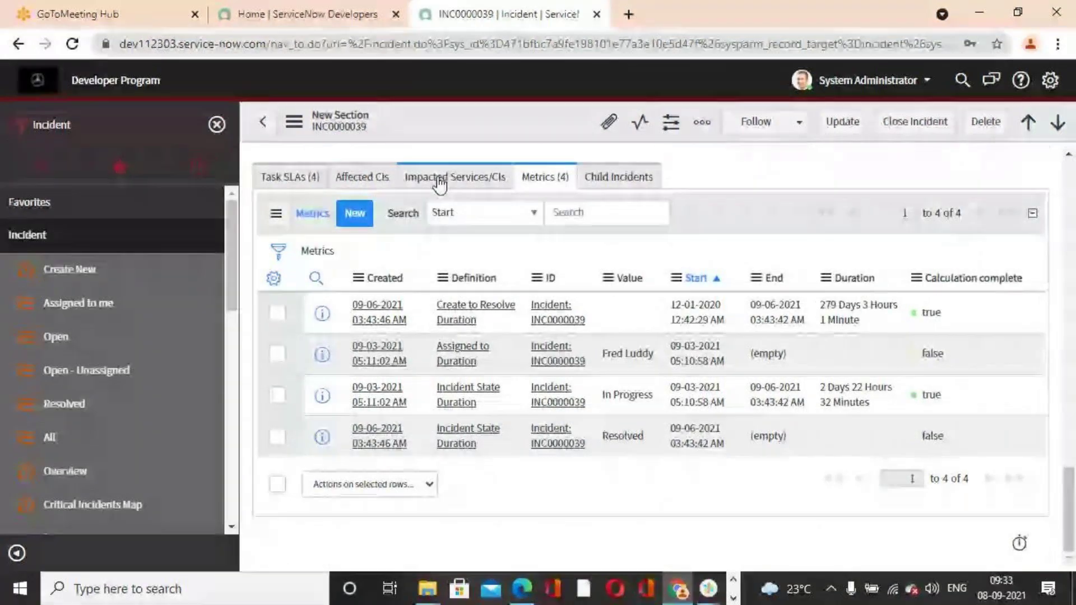
pyautogui.scroll(3, 648, 317)
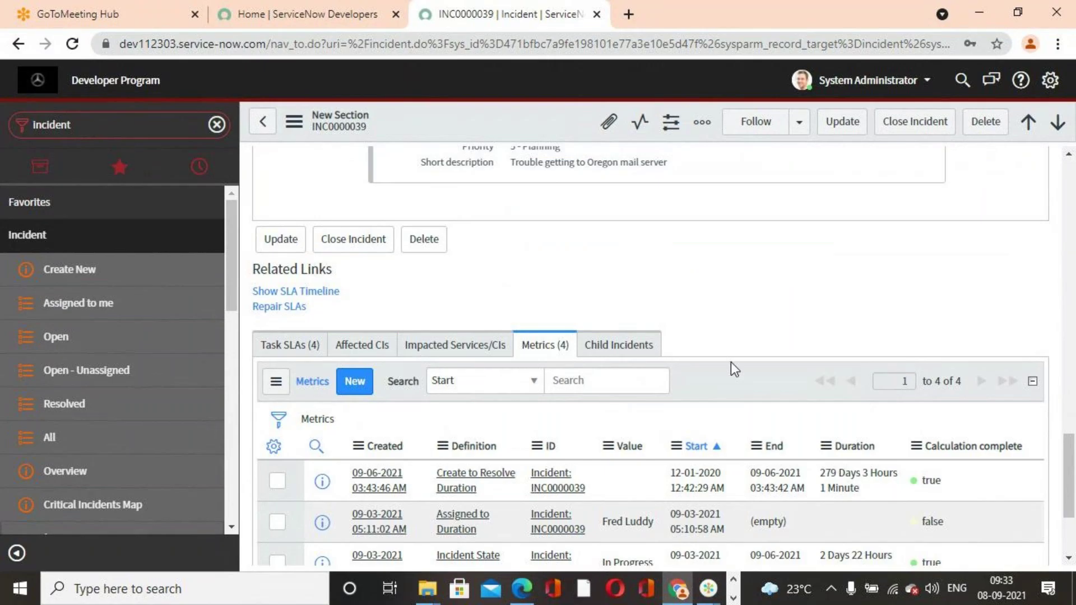
pyautogui.scroll(10, 538, 410)
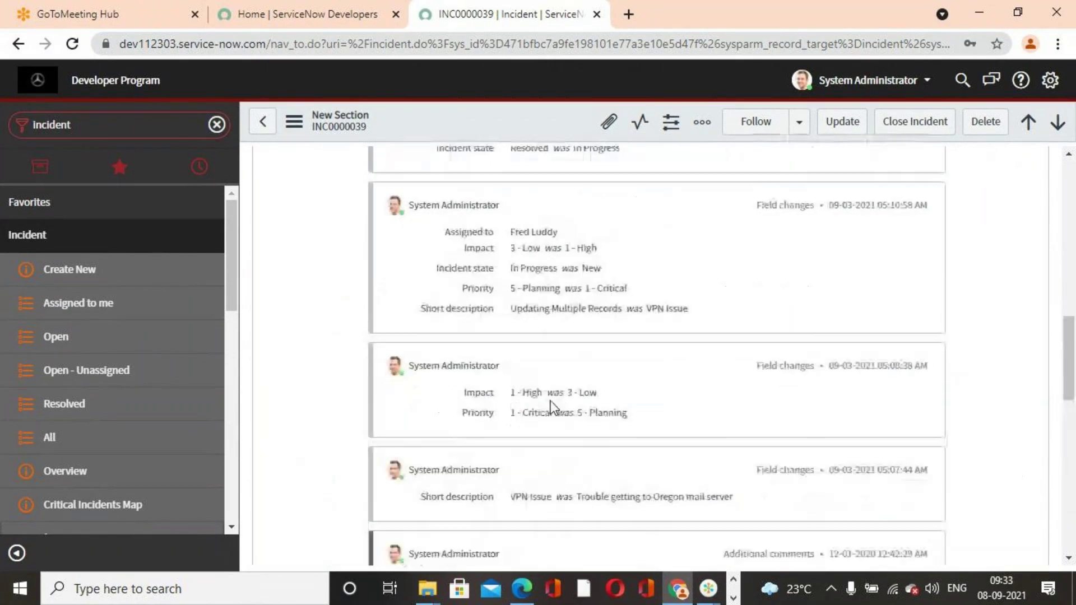
pyautogui.scroll(4, 559, 413)
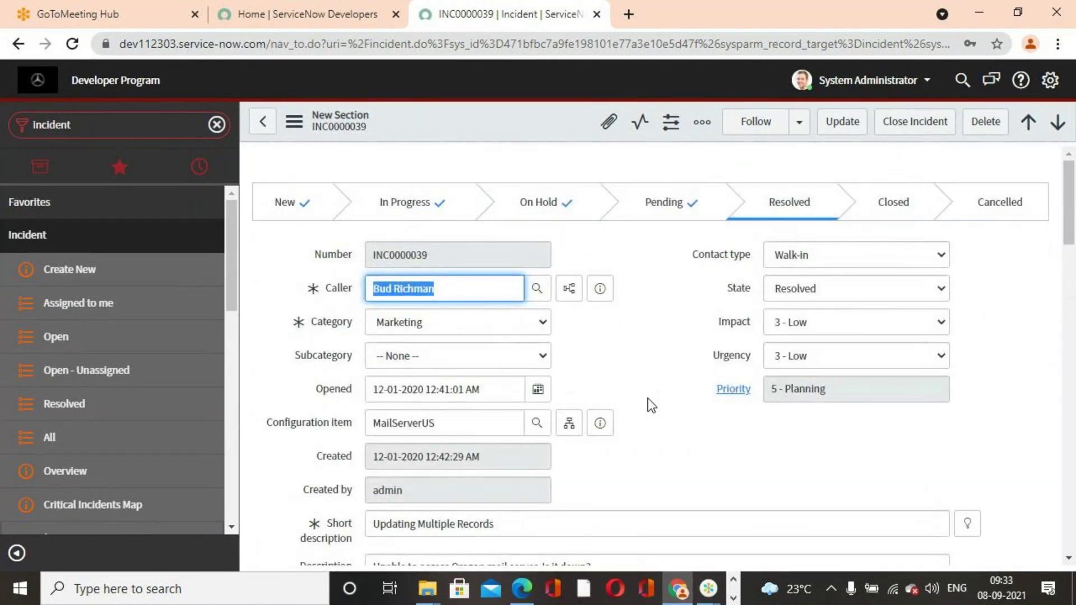
# Move on to the next incident, INC0001990, and examine the related lists below its form
pyautogui.click(1053, 132)
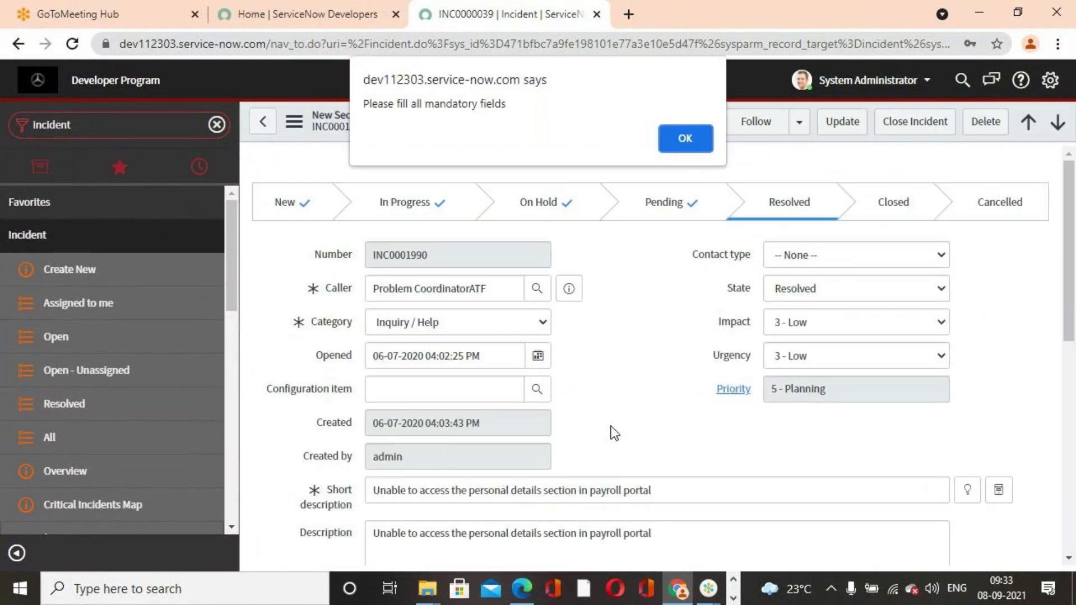
pyautogui.click(688, 133)
pyautogui.scroll(-10, 421, 297)
pyautogui.scroll(-7, 438, 431)
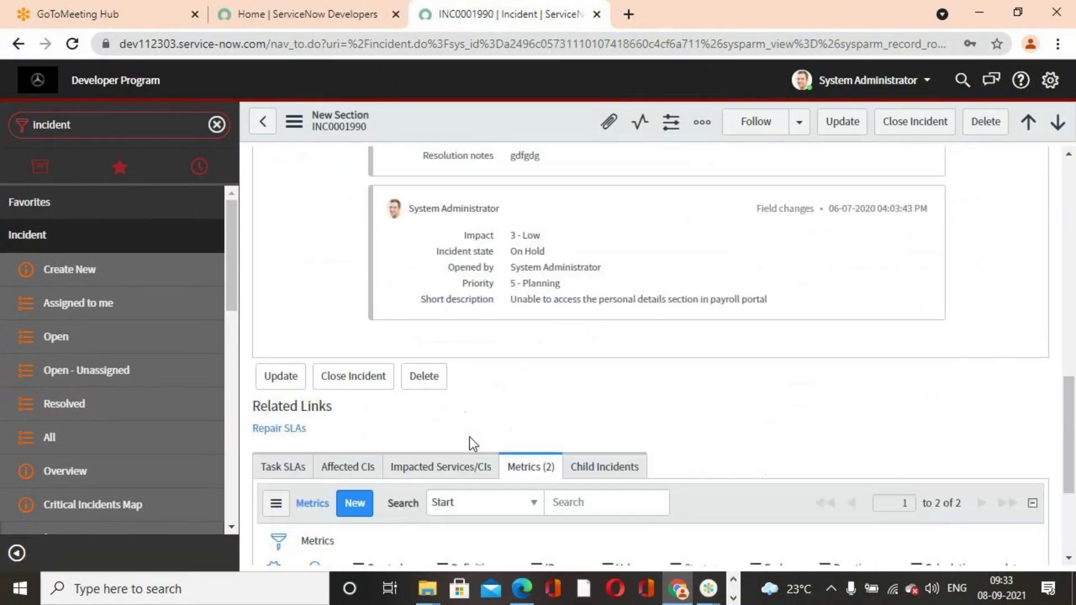
pyautogui.scroll(15, 498, 310)
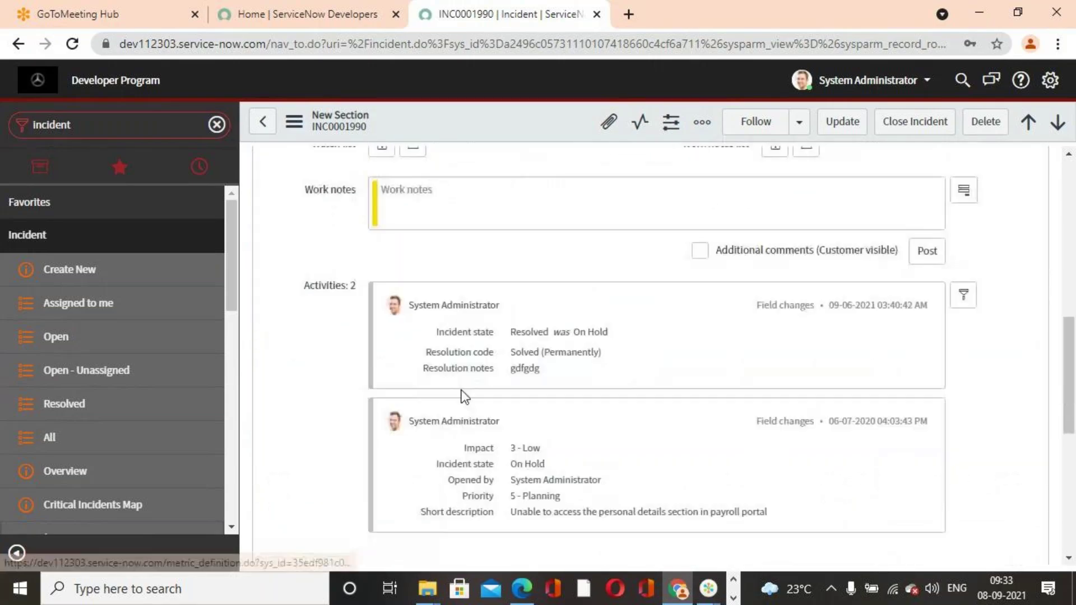
pyautogui.scroll(2, 483, 409)
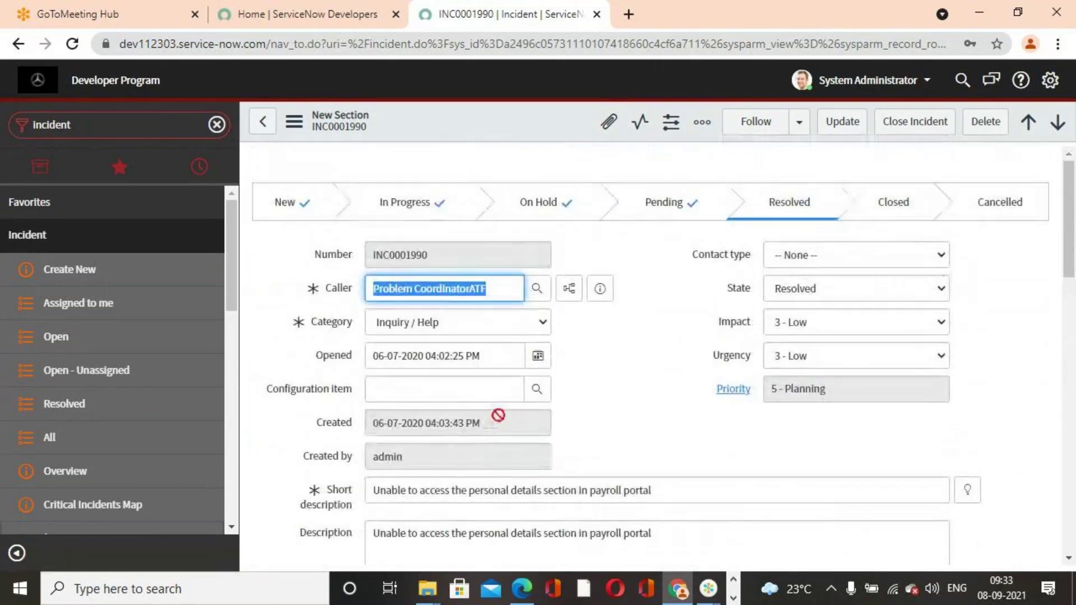
# Switch to the PDF guide in Edge and read the Related List definition and the Exercise 1 procedure for creating a relationship
pyautogui.hotkey('alt', 'Tab')
pyautogui.scroll(-1, 613, 420)
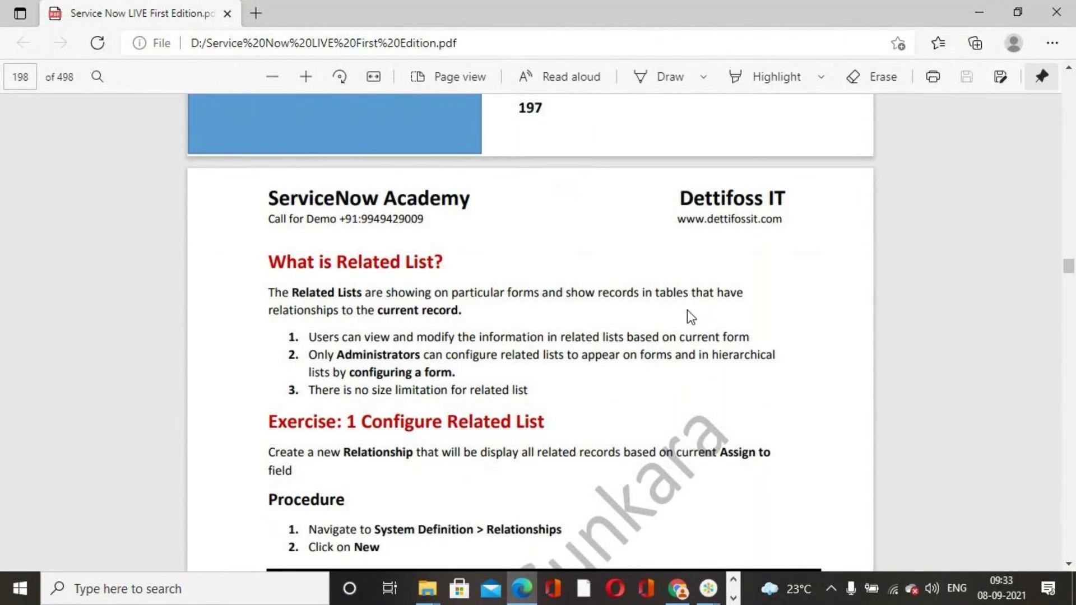
pyautogui.scroll(-1, 576, 387)
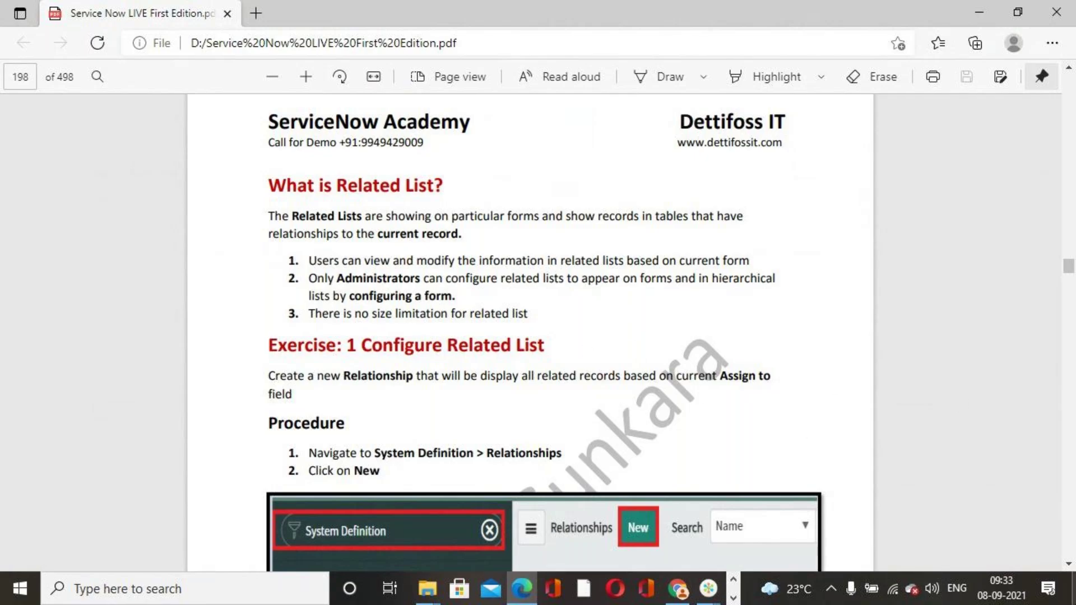
pyautogui.scroll(-1, 509, 343)
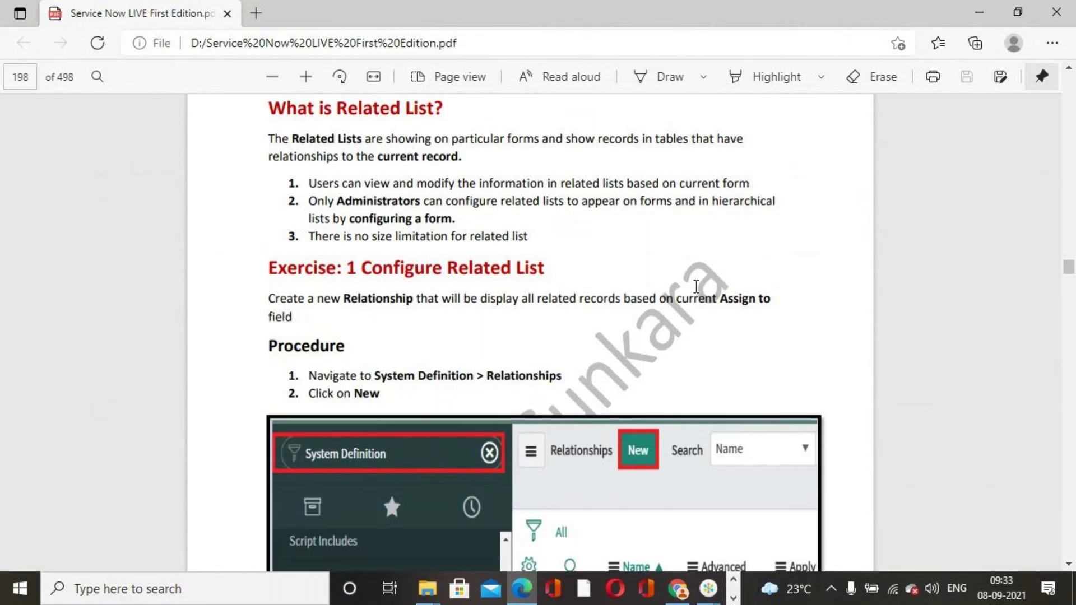
pyautogui.scroll(-5, 704, 293)
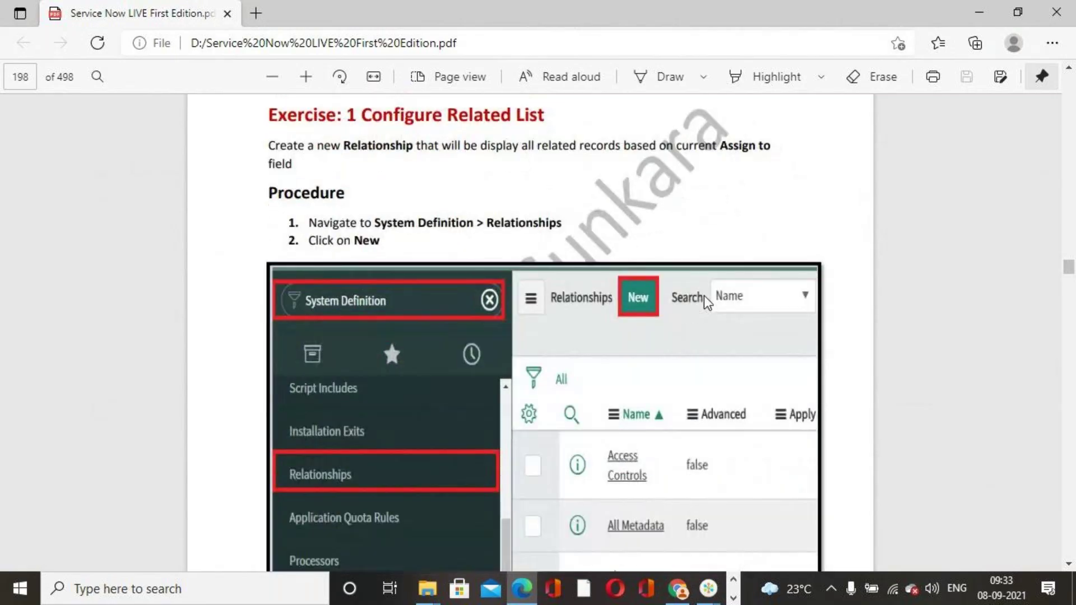
# Switch back to ServiceNow in Chrome and open incident INC0010078 from the list of all incidents
pyautogui.click(678, 588)
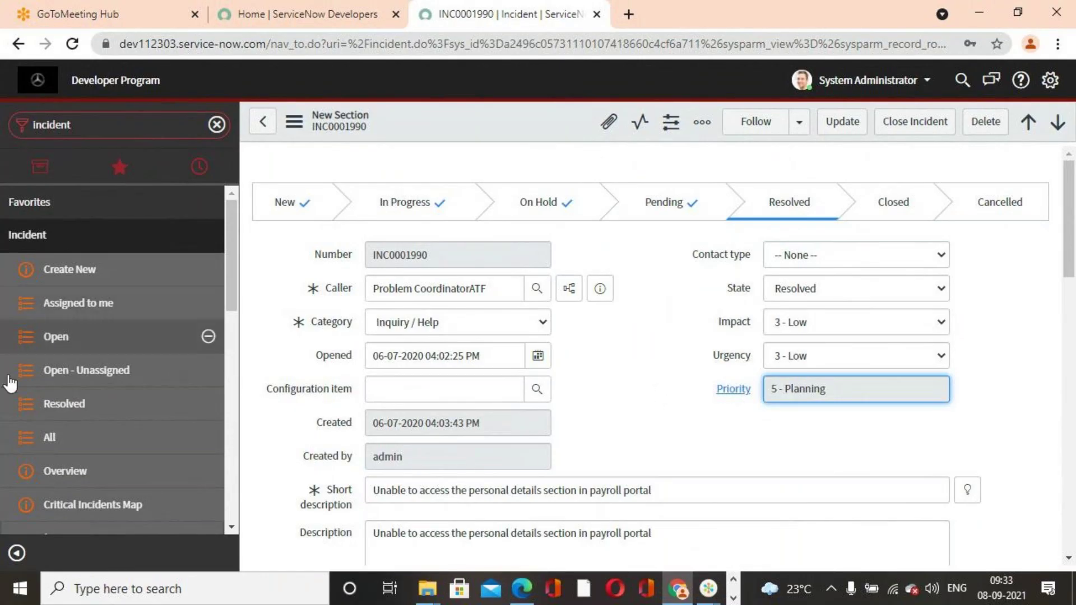
pyautogui.click(108, 280)
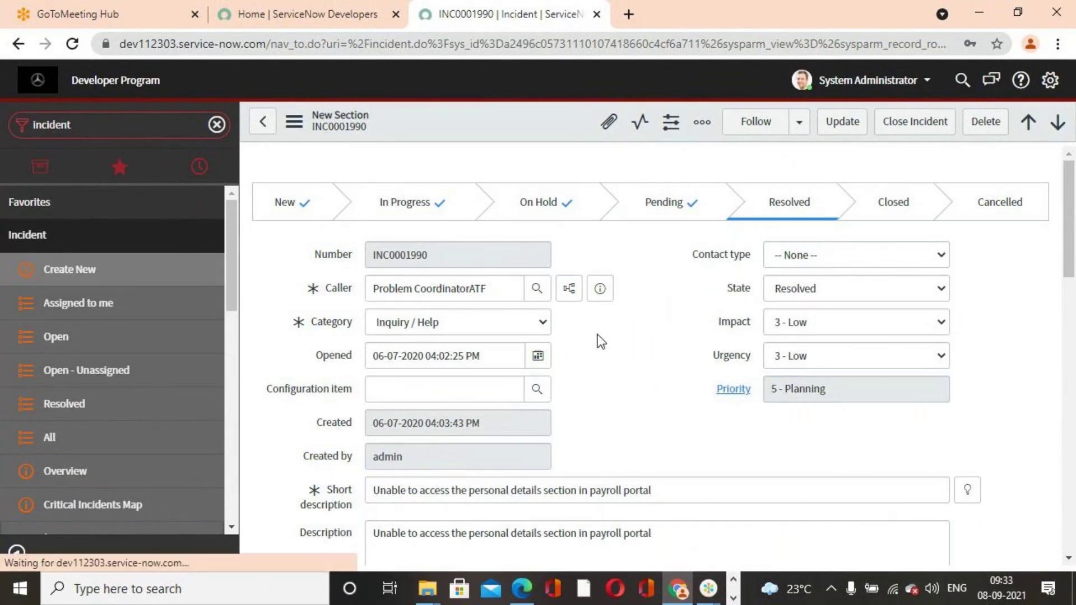
pyautogui.click(684, 141)
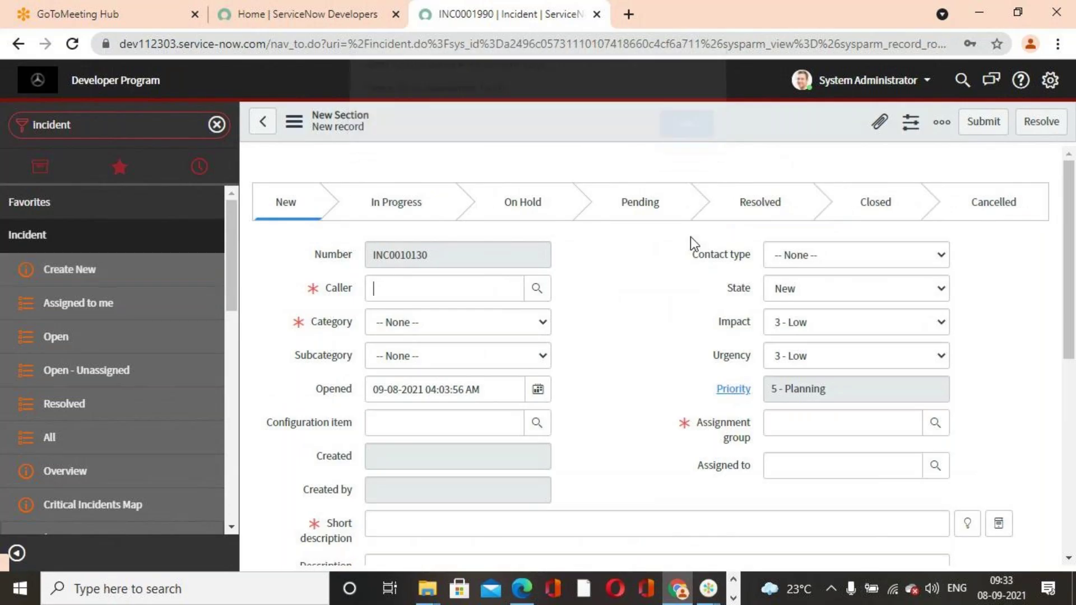
pyautogui.click(46, 439)
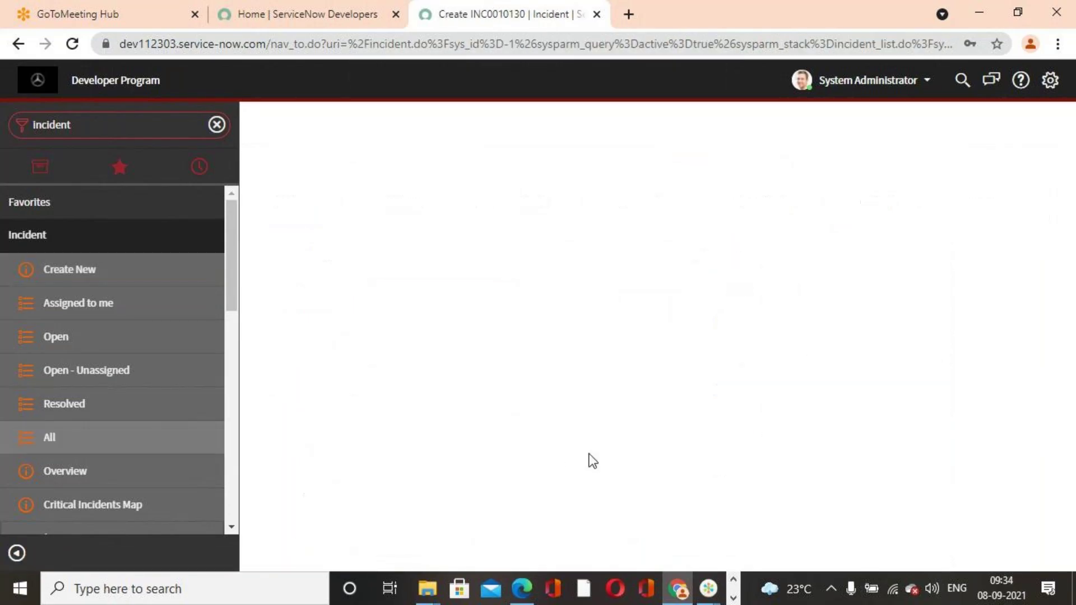
pyautogui.scroll(-4, 566, 450)
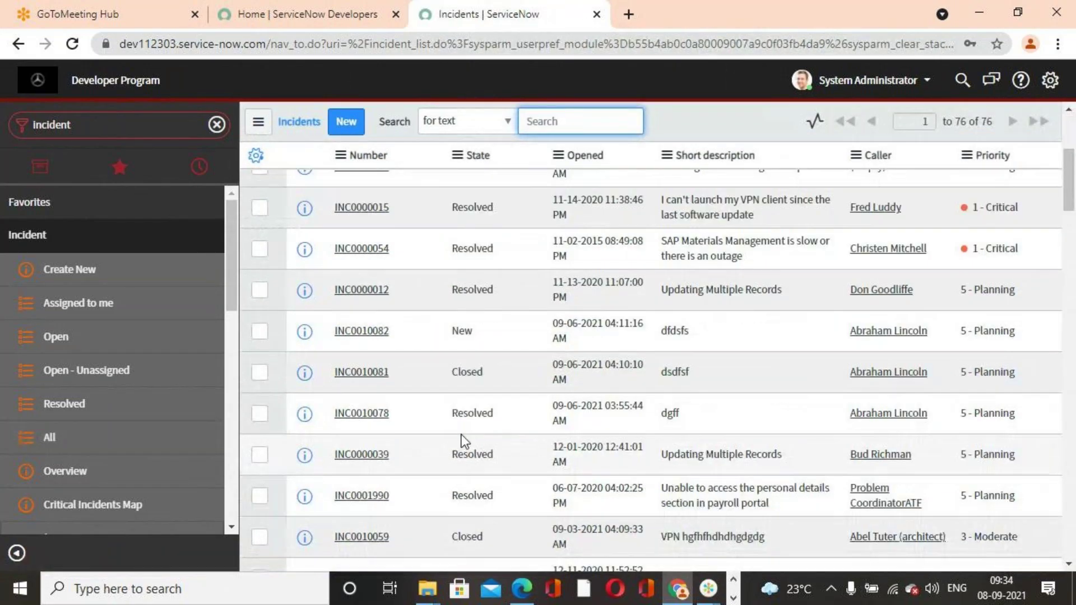
pyautogui.click(357, 415)
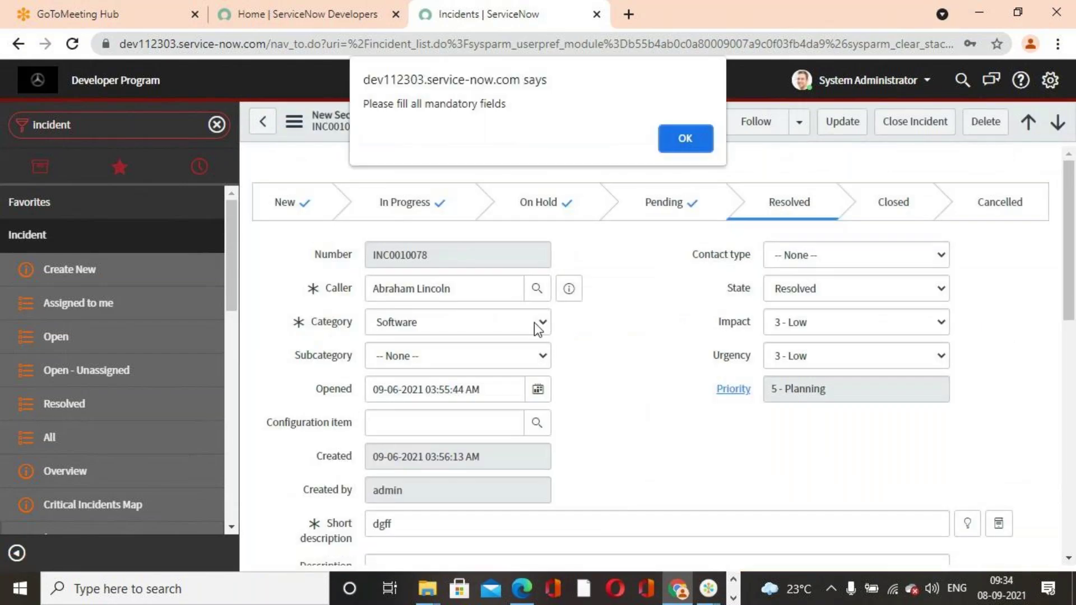
pyautogui.click(685, 139)
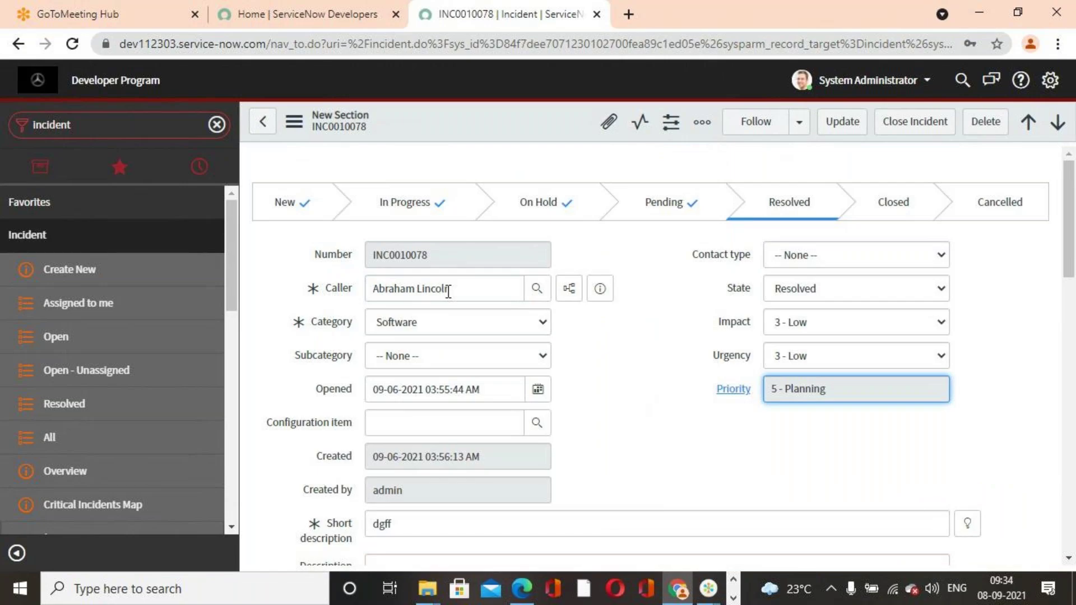
# Examine the Caller field of INC0010078 and the related lists below its form
pyautogui.moveTo(373, 288); pyautogui.dragTo(476, 288)
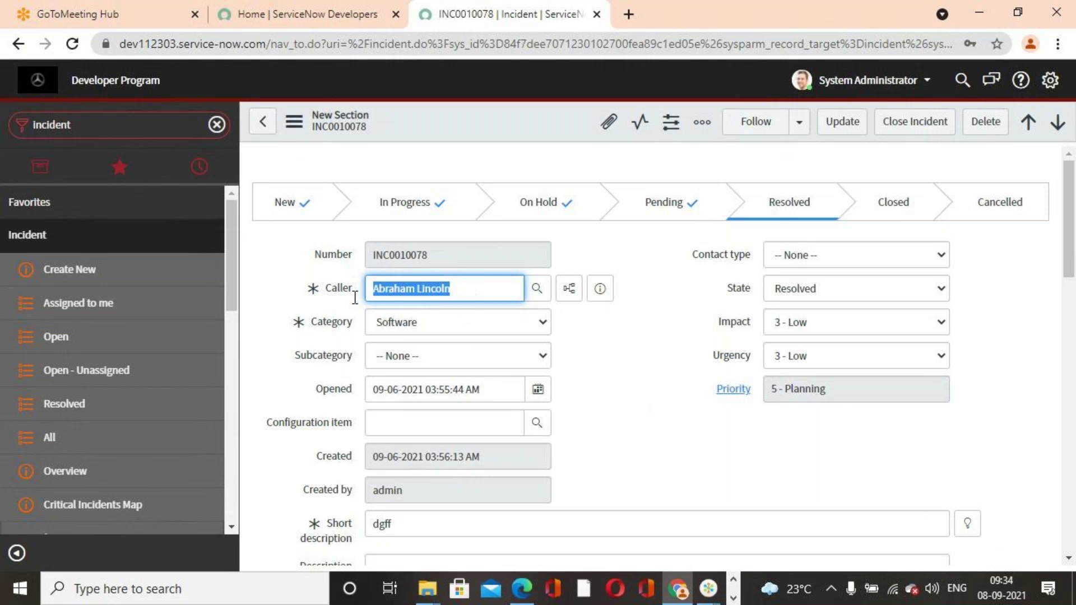
pyautogui.click(647, 408)
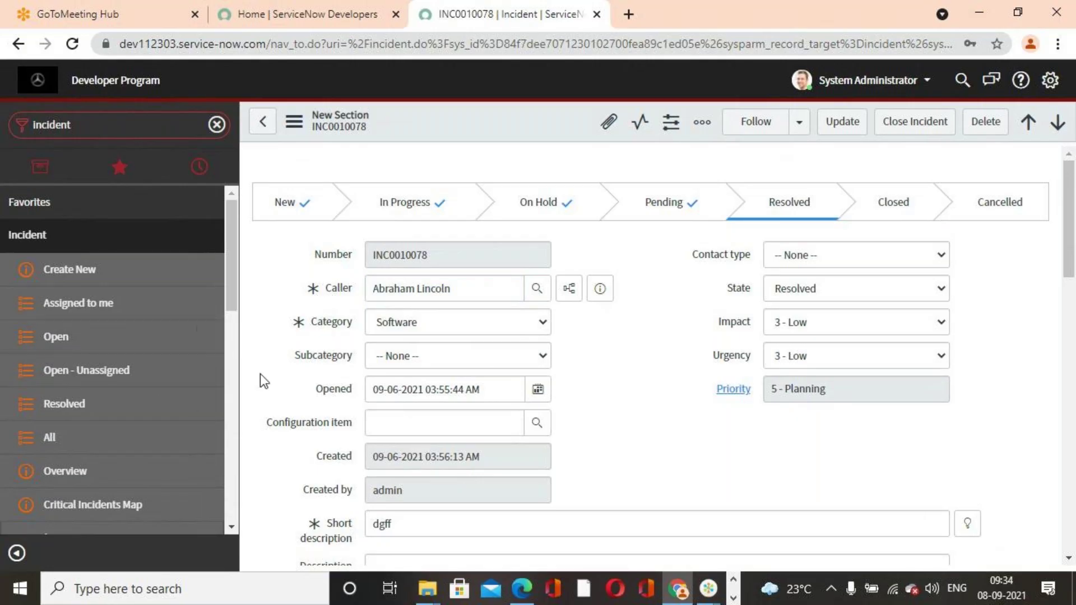
pyautogui.moveTo(405, 381)
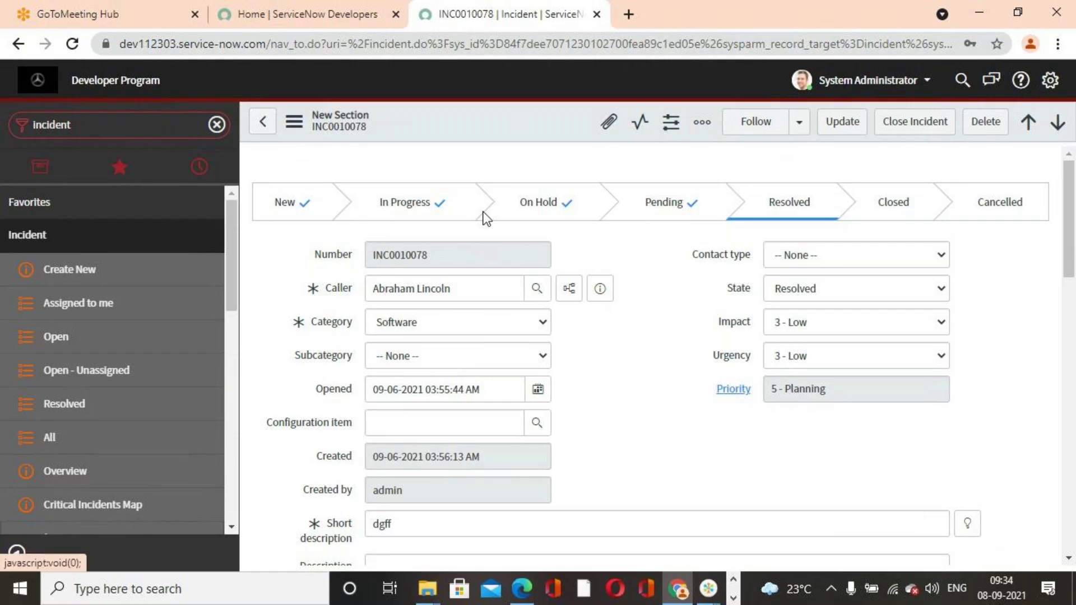
pyautogui.click(447, 290)
pyautogui.moveTo(449, 290); pyautogui.dragTo(342, 280)
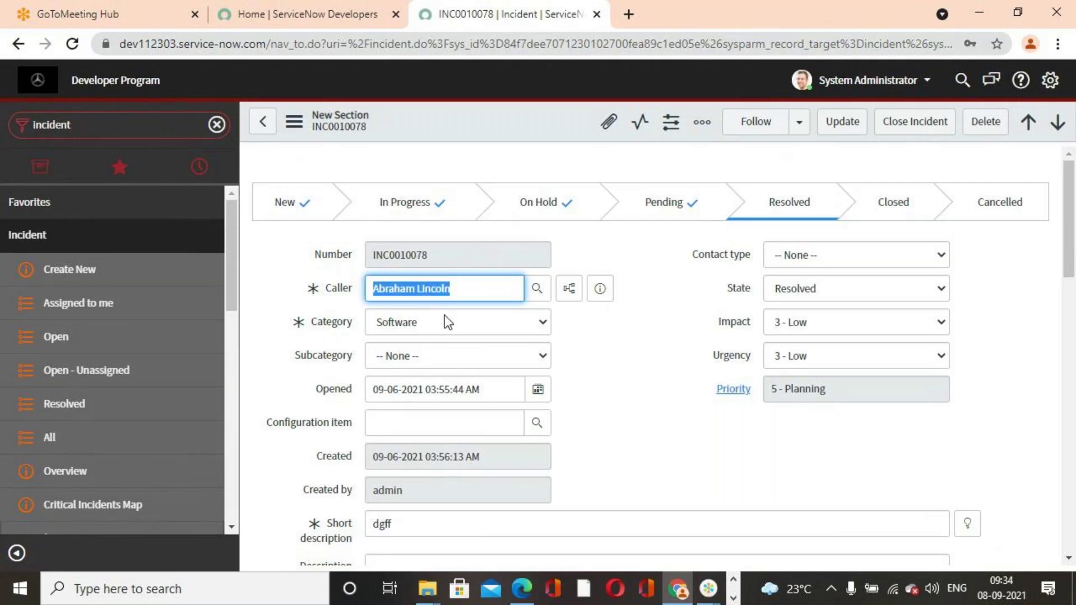
pyautogui.scroll(-15, 609, 380)
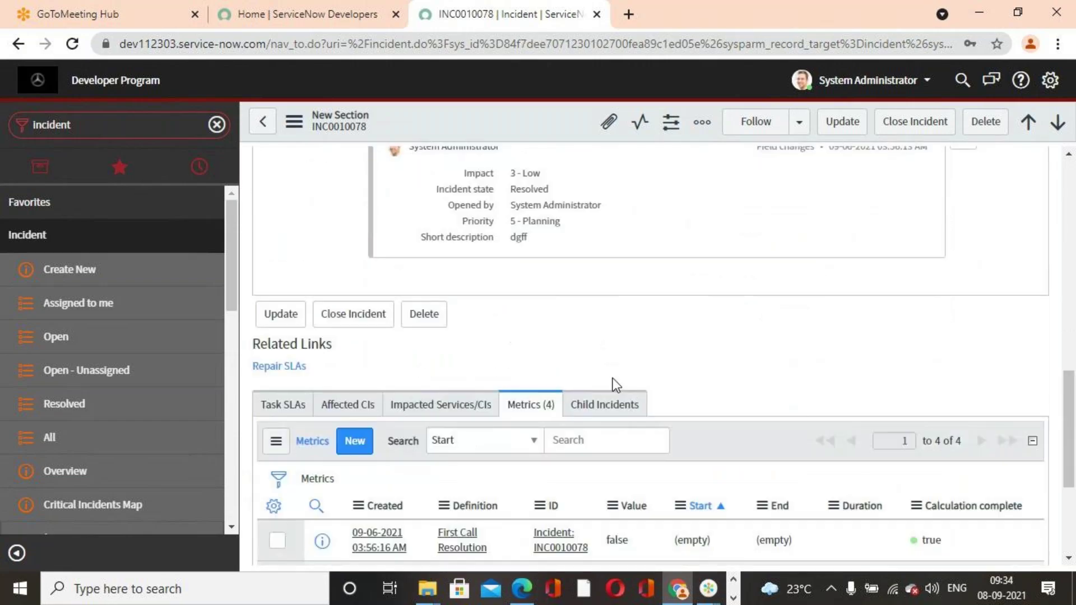
# Open the related lists configuration for the Incident form from incident INC0010078
pyautogui.scroll(-1, 613, 378)
pyautogui.scroll(2, 613, 377)
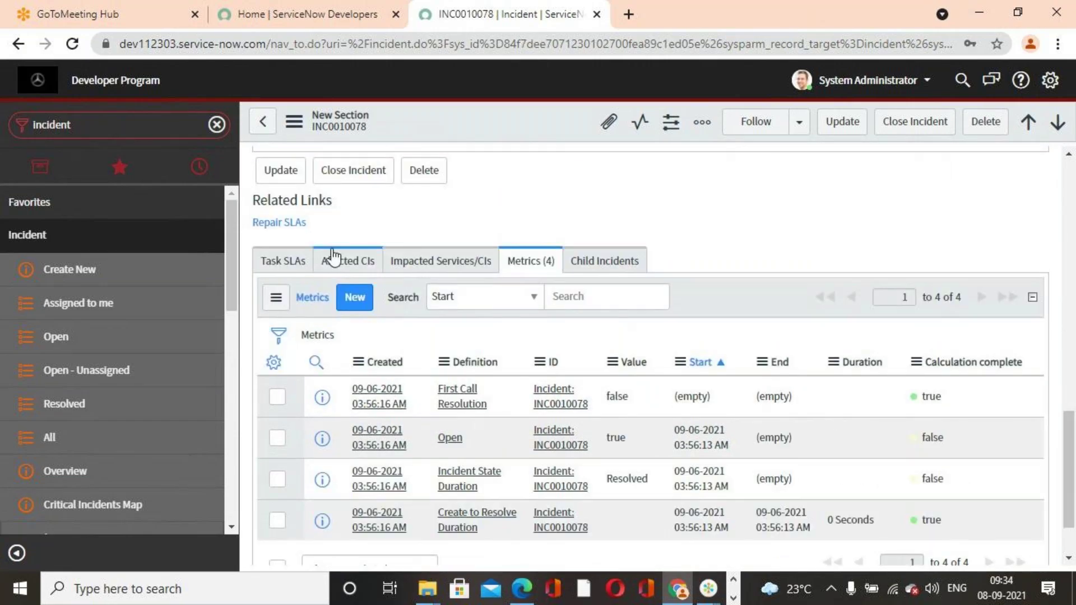
pyautogui.scroll(15, 595, 350)
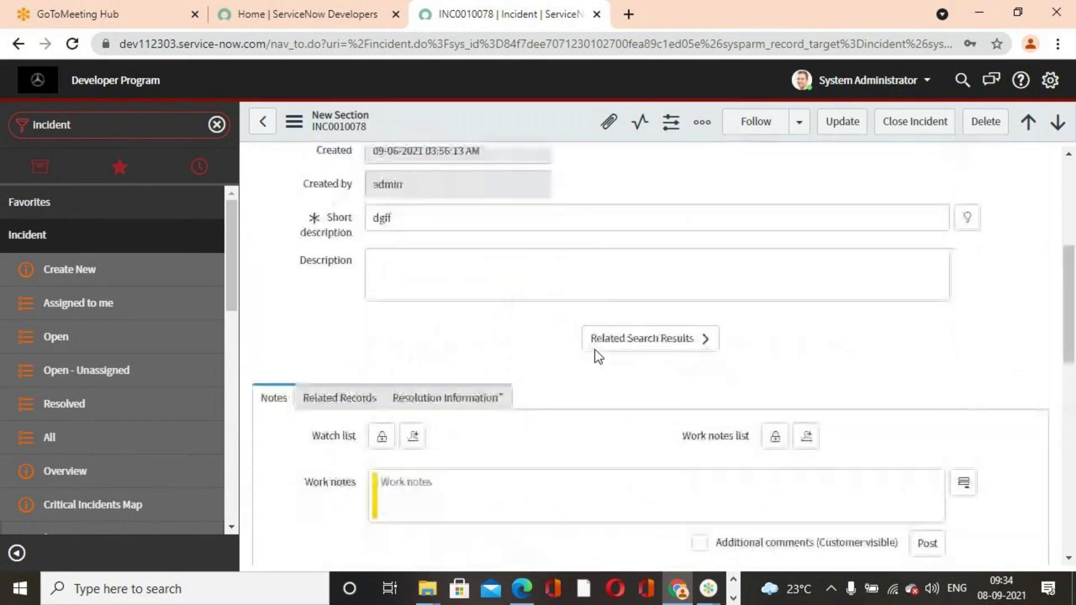
pyautogui.rightClick(468, 120)
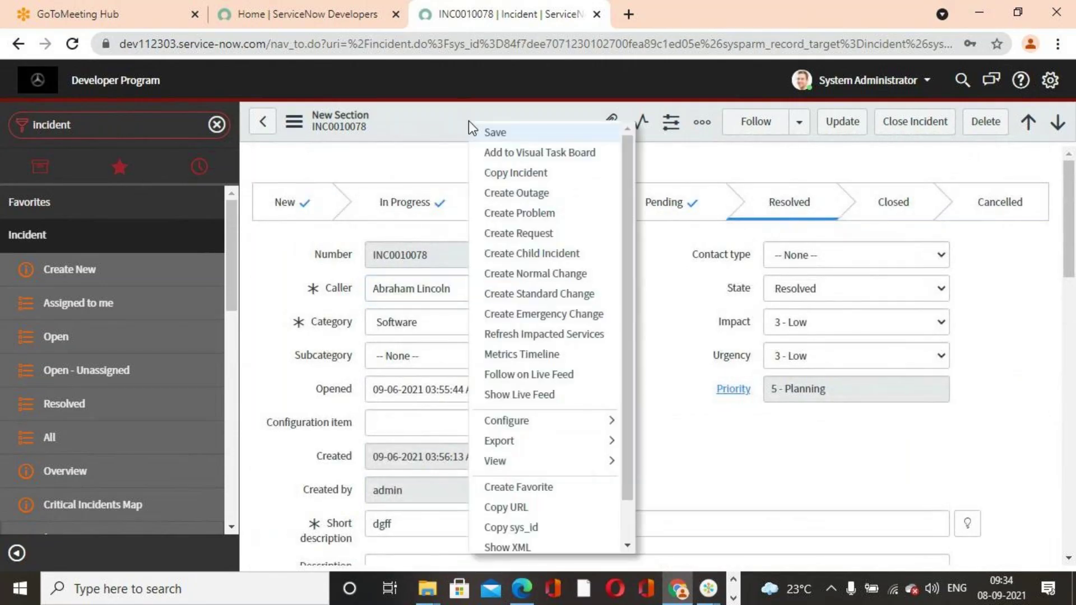
pyautogui.moveTo(586, 422)
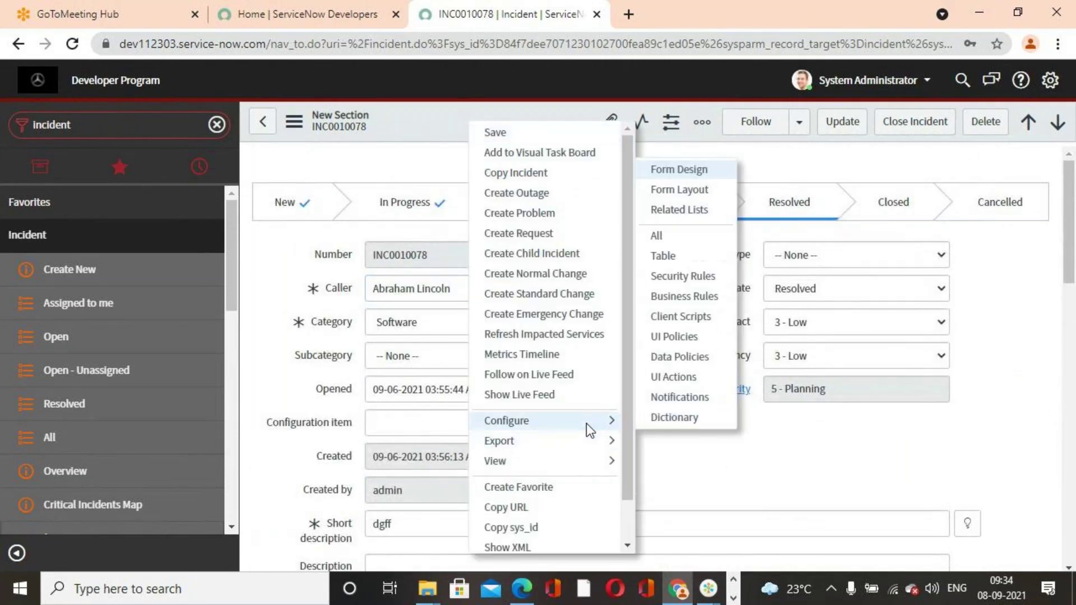
pyautogui.click(698, 211)
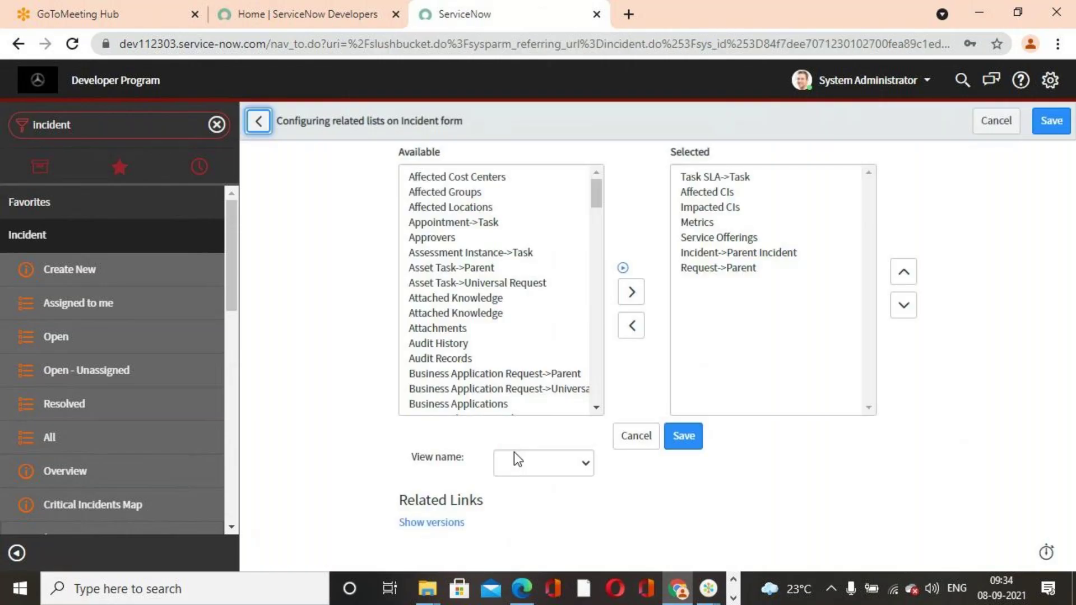
# Add Incidents by Same Caller to the selected related lists, place it directly above Metrics, and save the configuration
pyautogui.moveTo(593, 196); pyautogui.dragTo(598, 276)
pyautogui.click(560, 340)
pyautogui.click(637, 285)
pyautogui.click(902, 275)
pyautogui.click(902, 275)
pyautogui.click(903, 275)
pyautogui.click(903, 275)
pyautogui.click(679, 437)
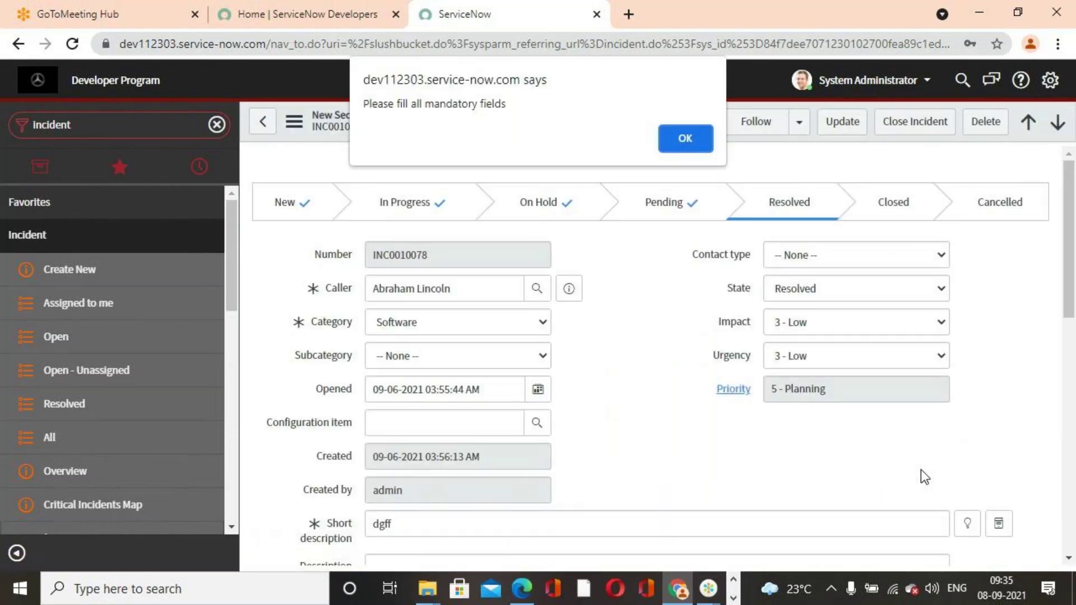
pyautogui.click(704, 136)
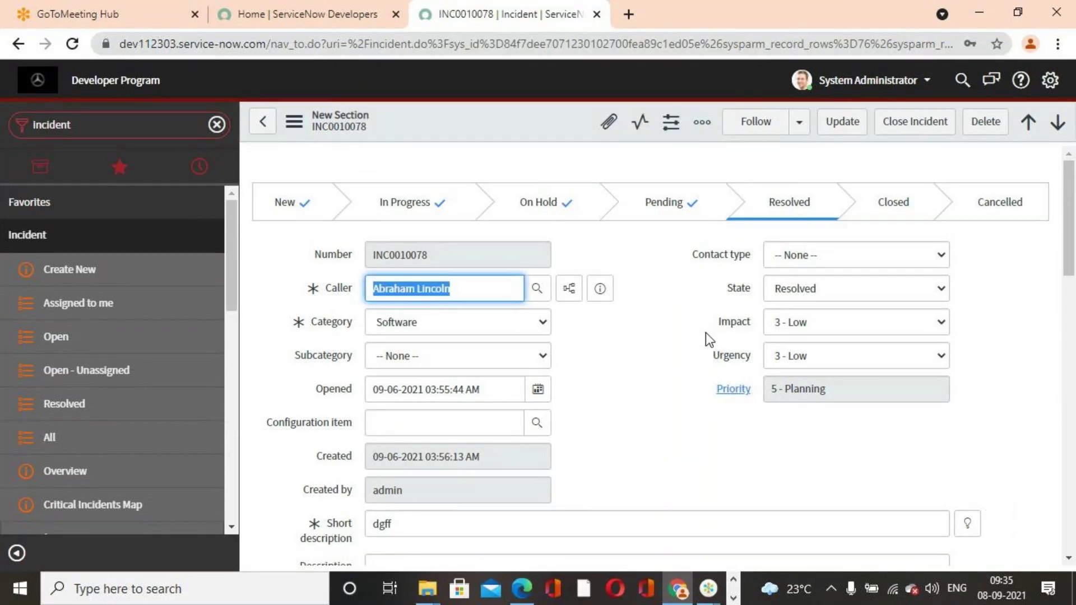
# Examine the Caller field of incident INC0010078
pyautogui.click(627, 354)
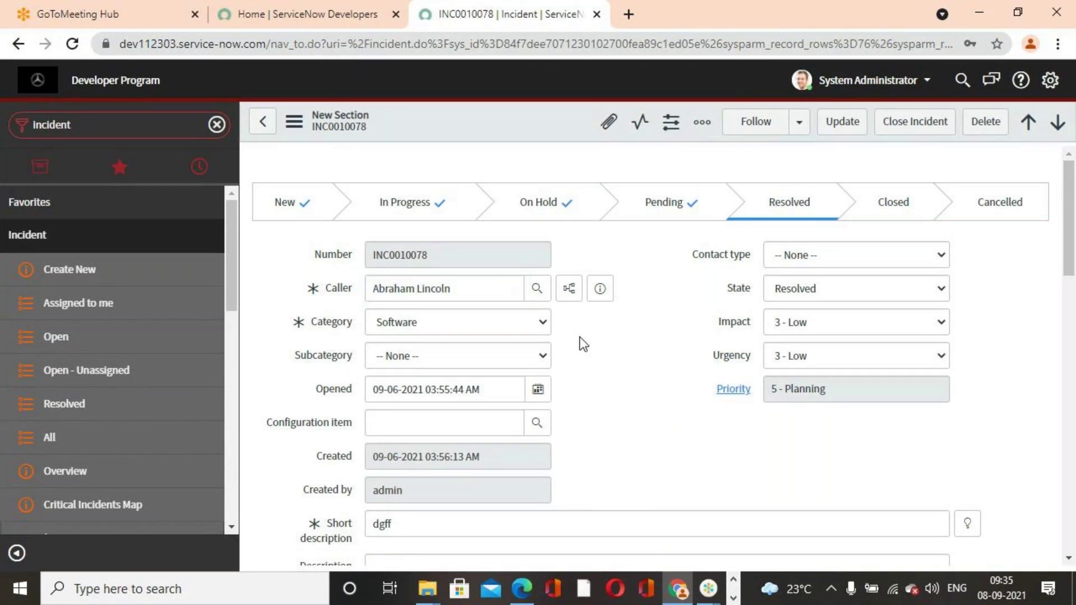
pyautogui.moveTo(478, 287); pyautogui.dragTo(367, 289)
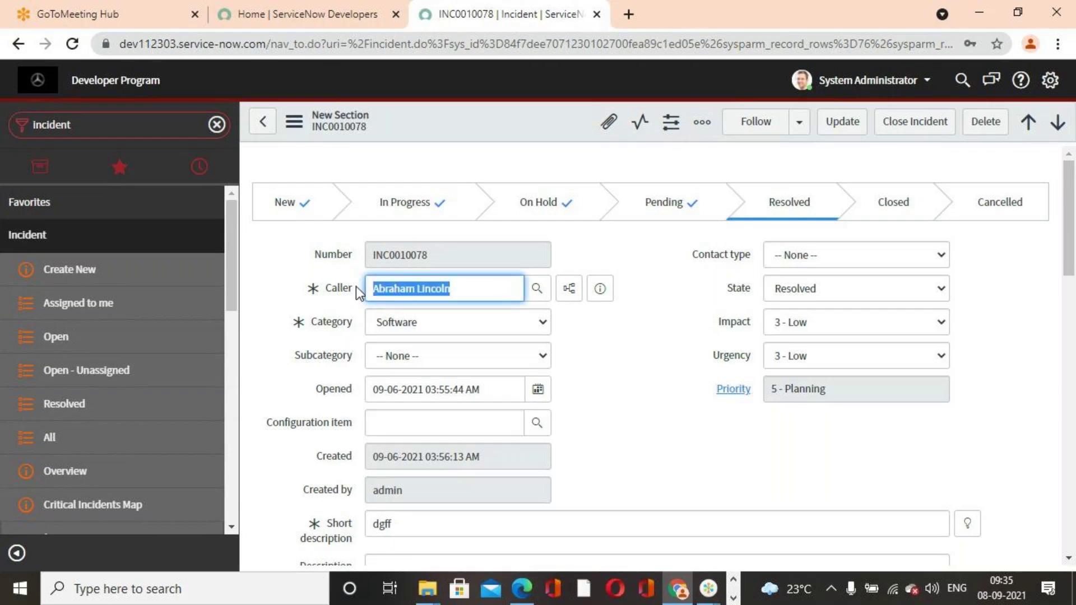
pyautogui.click(634, 371)
pyautogui.click(484, 296)
pyautogui.moveTo(483, 296); pyautogui.dragTo(314, 296)
pyautogui.click(643, 405)
# Compare the Incidents by Same Caller related list below the form with the caller of INC0010078
pyautogui.scroll(-5, 644, 406)
pyautogui.scroll(-15, 644, 406)
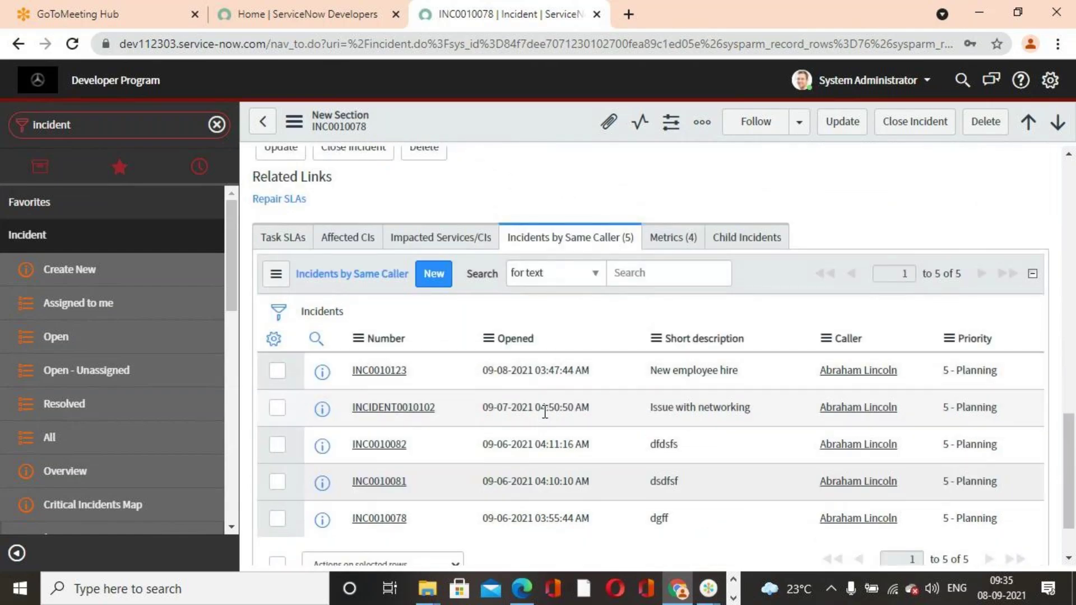
pyautogui.scroll(-2, 526, 358)
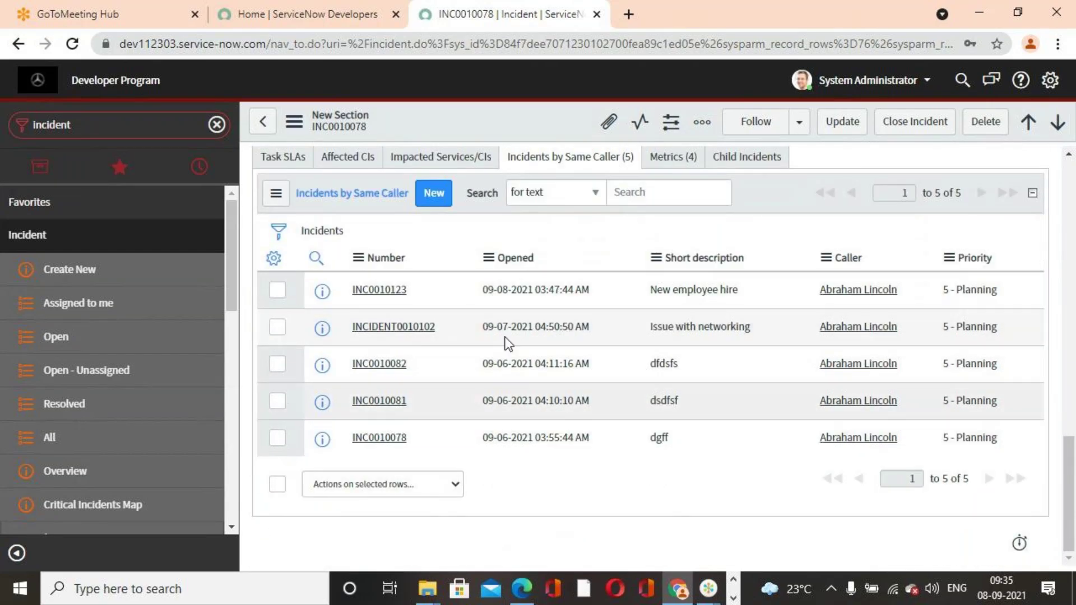
pyautogui.scroll(15, 837, 419)
pyautogui.scroll(-15, 533, 403)
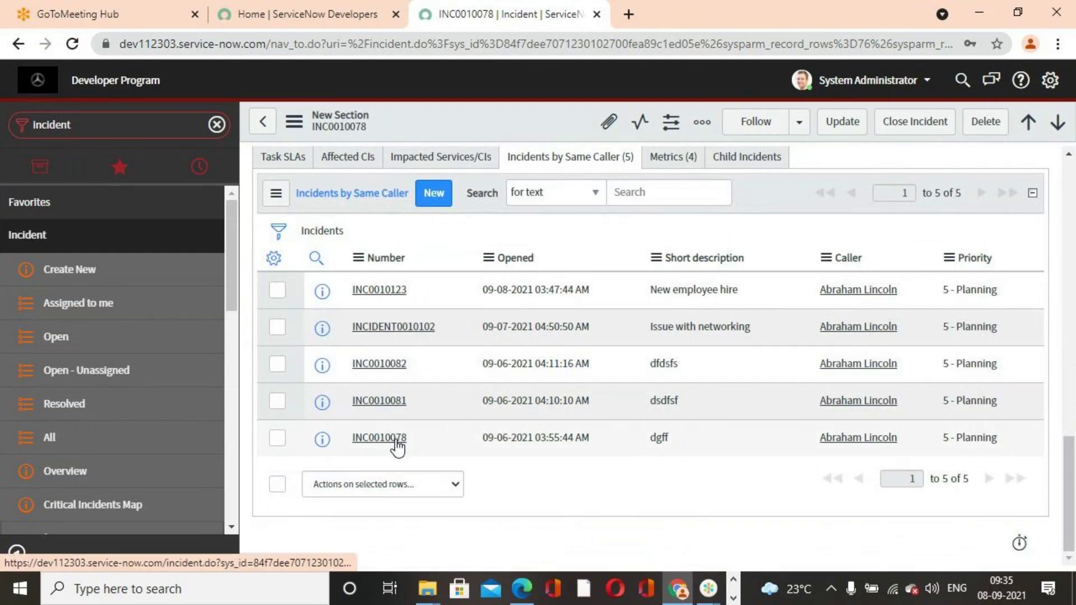
pyautogui.scroll(5, 405, 427)
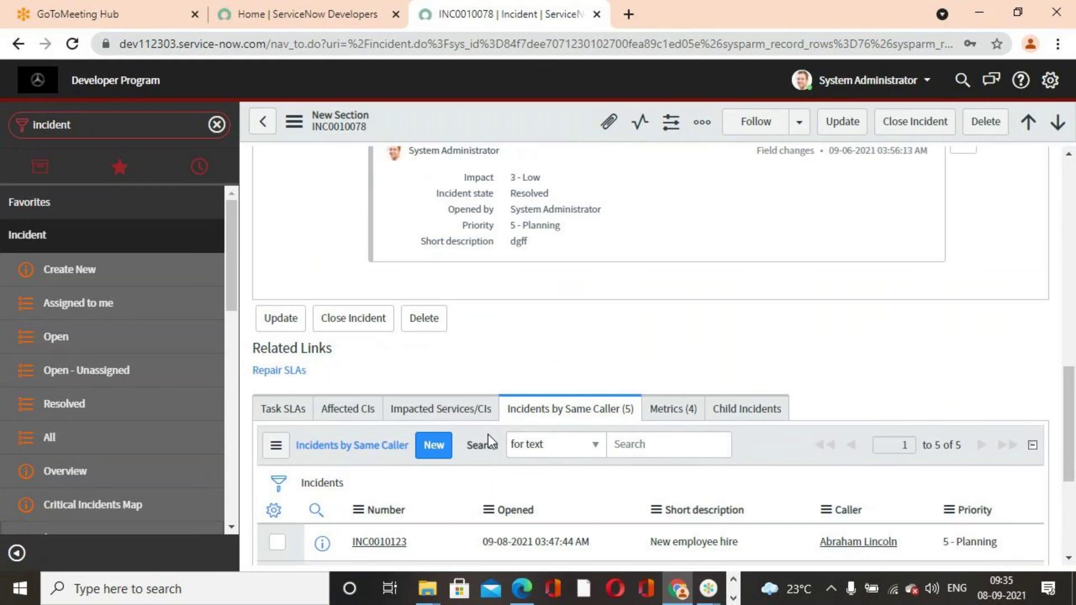
pyautogui.scroll(12, 495, 421)
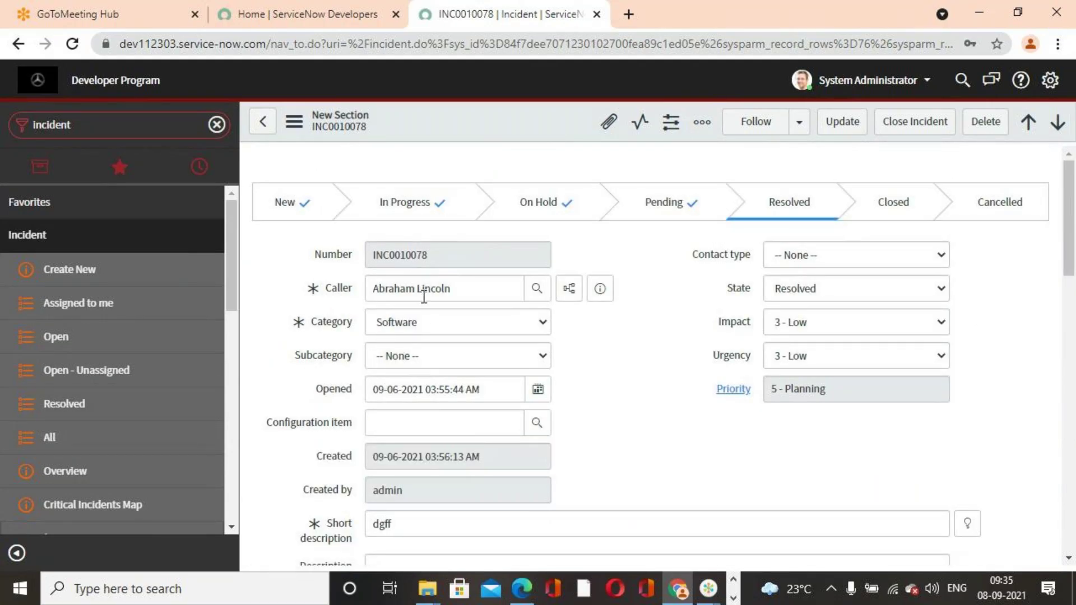
pyautogui.scroll(-12, 441, 325)
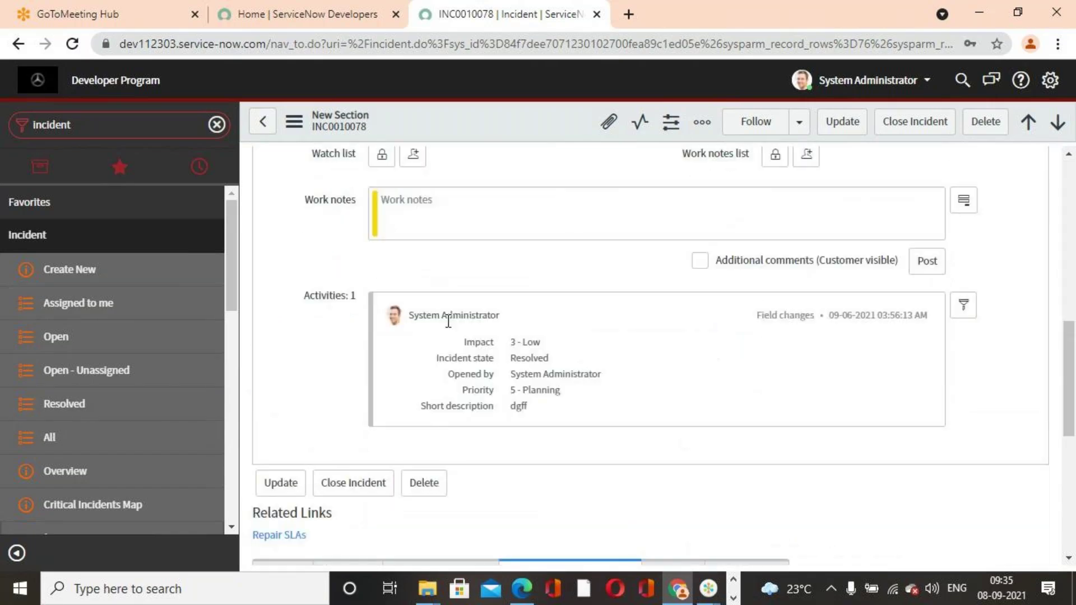
pyautogui.scroll(12, 403, 361)
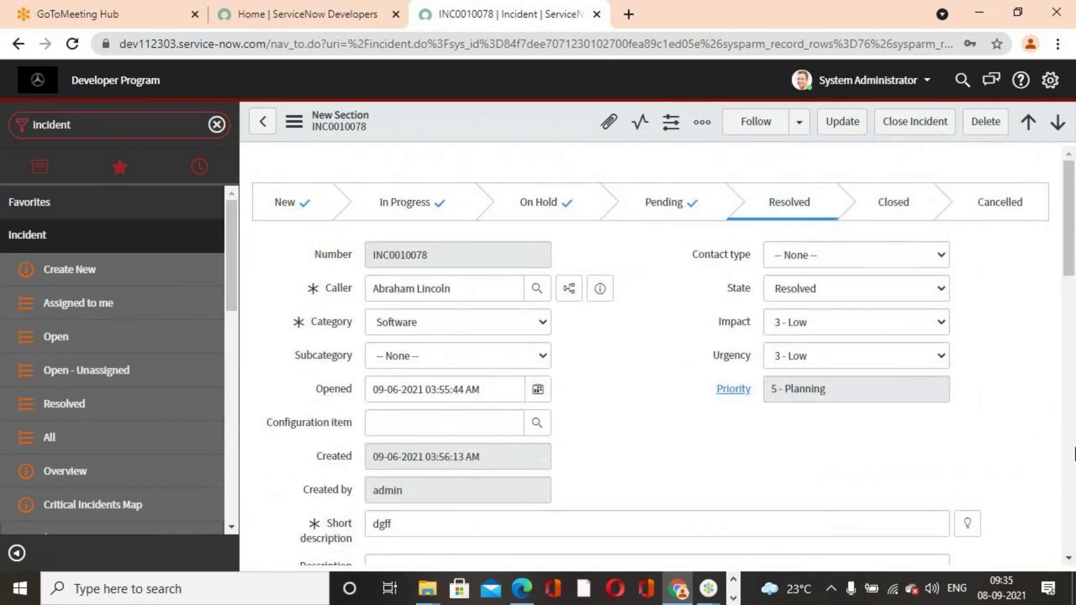
# Move on to the next incident, INC0000039, and examine its Caller field
pyautogui.click(1054, 124)
pyautogui.press('Return')
pyautogui.click(489, 287)
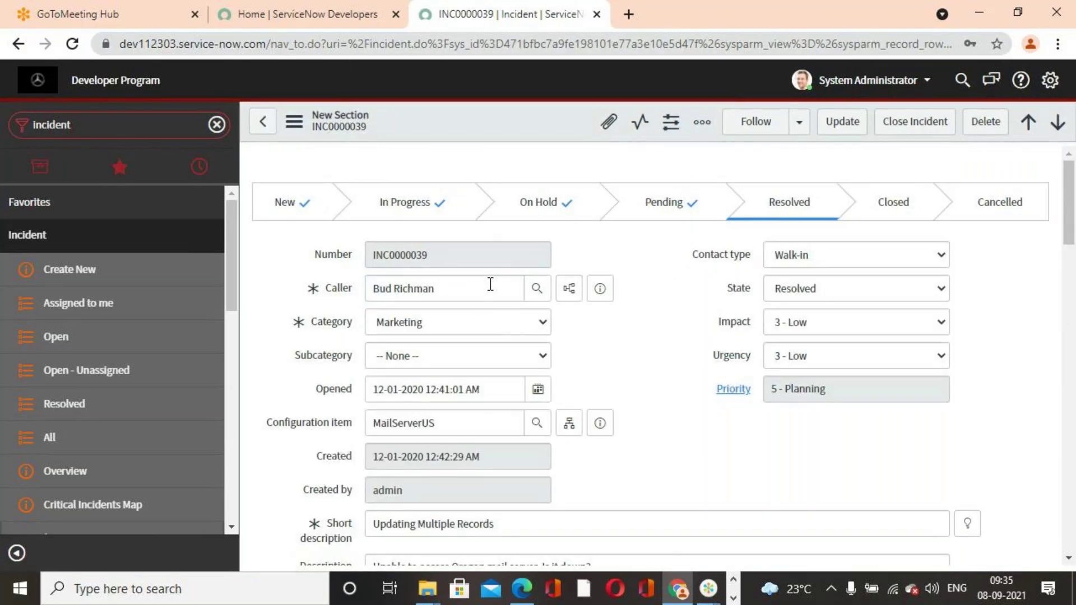
pyautogui.moveTo(475, 288); pyautogui.dragTo(343, 297)
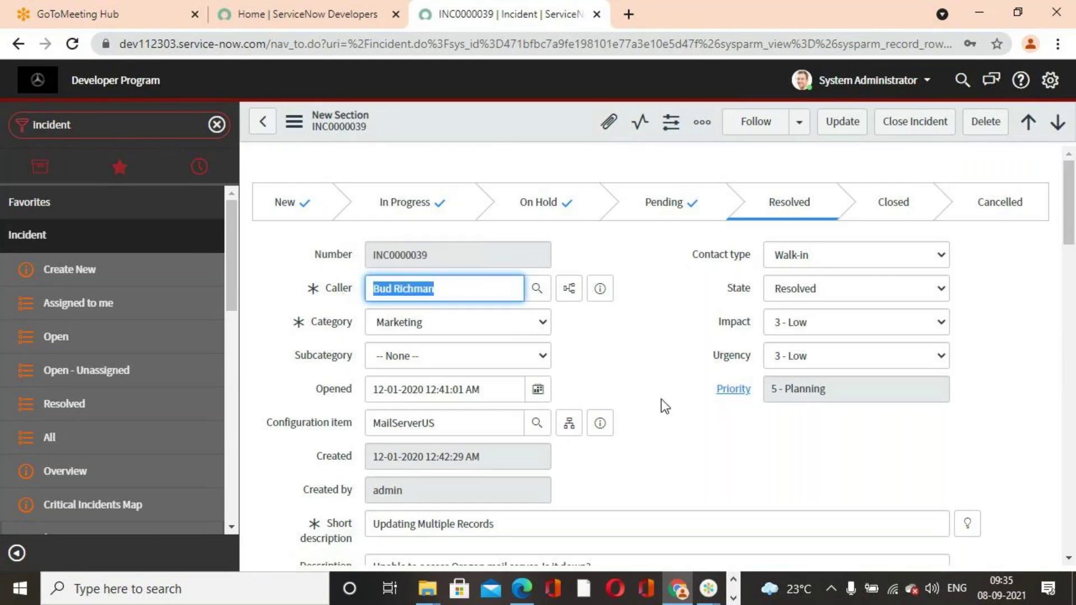
# Examine the Incidents by Same Caller related list of INC0000039 and compare its entries with the caller on the form
pyautogui.scroll(-12, 666, 407)
pyautogui.scroll(-12, 666, 404)
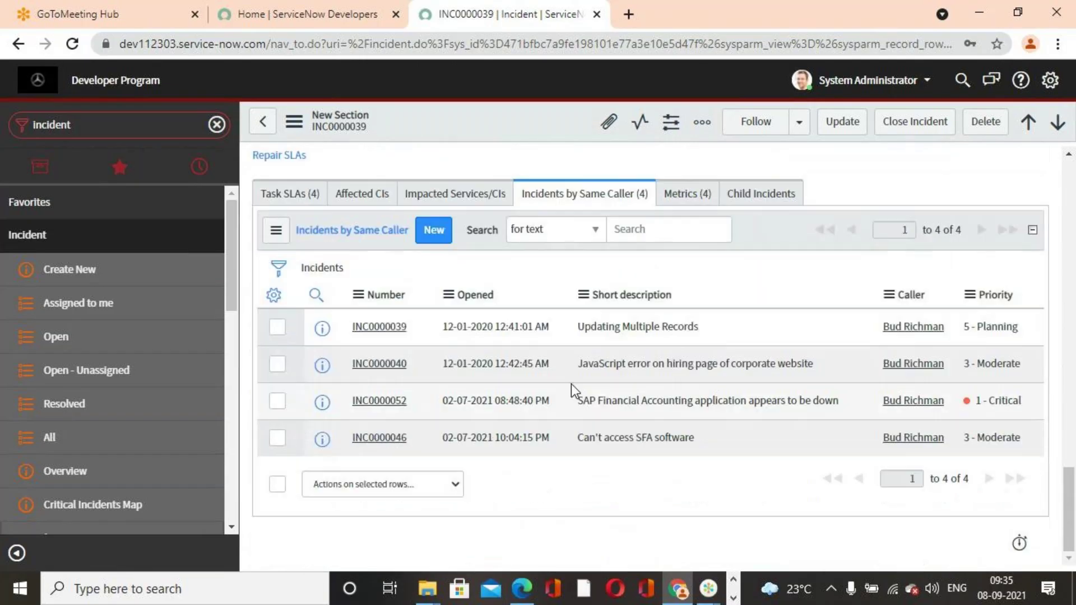
pyautogui.scroll(20, 504, 407)
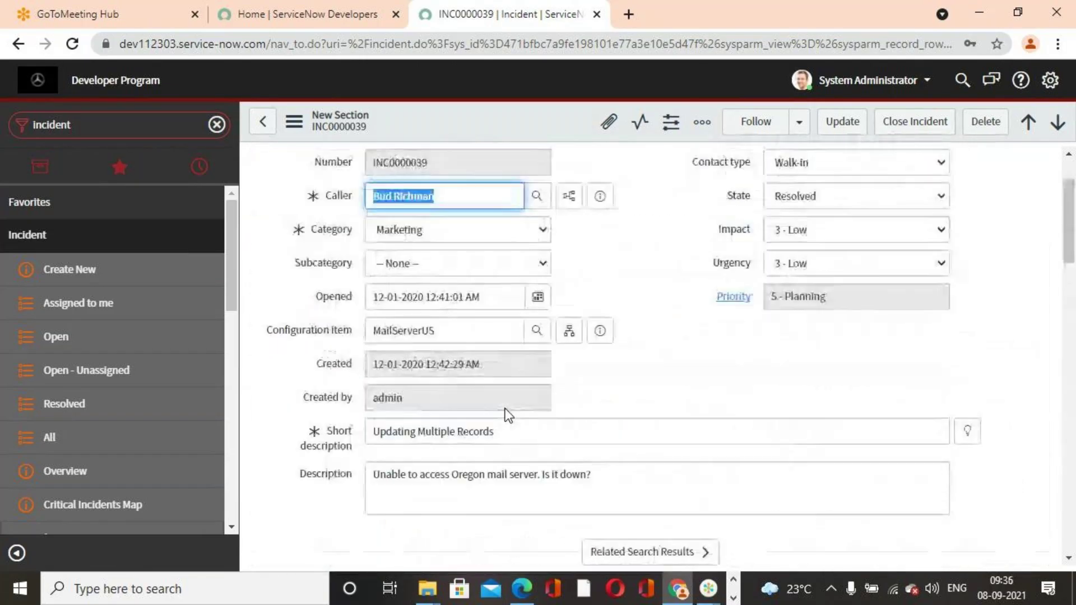
pyautogui.scroll(-20, 504, 413)
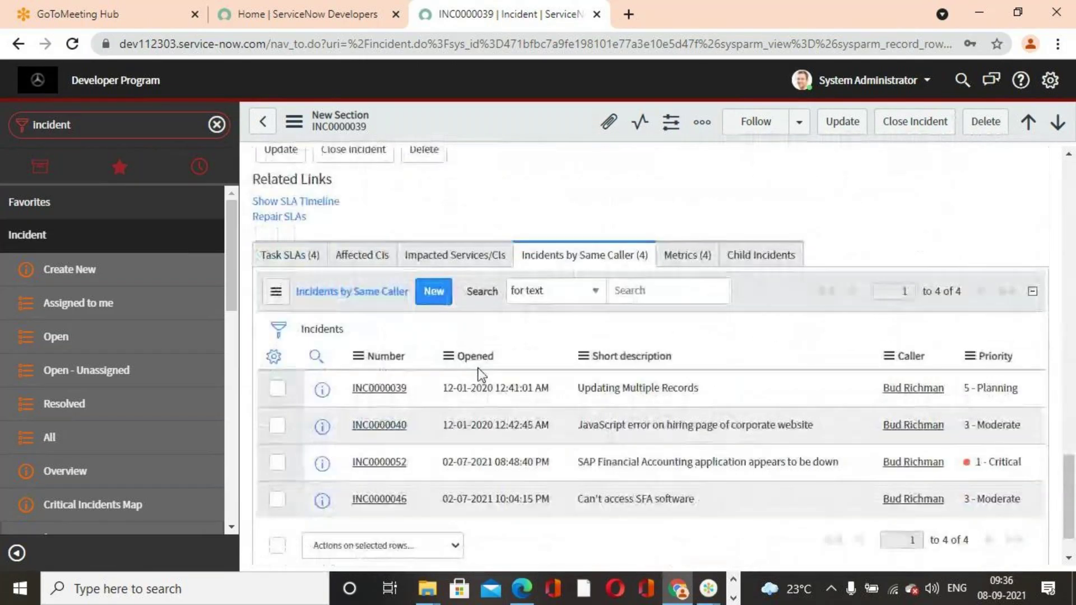
pyautogui.scroll(-1, 479, 374)
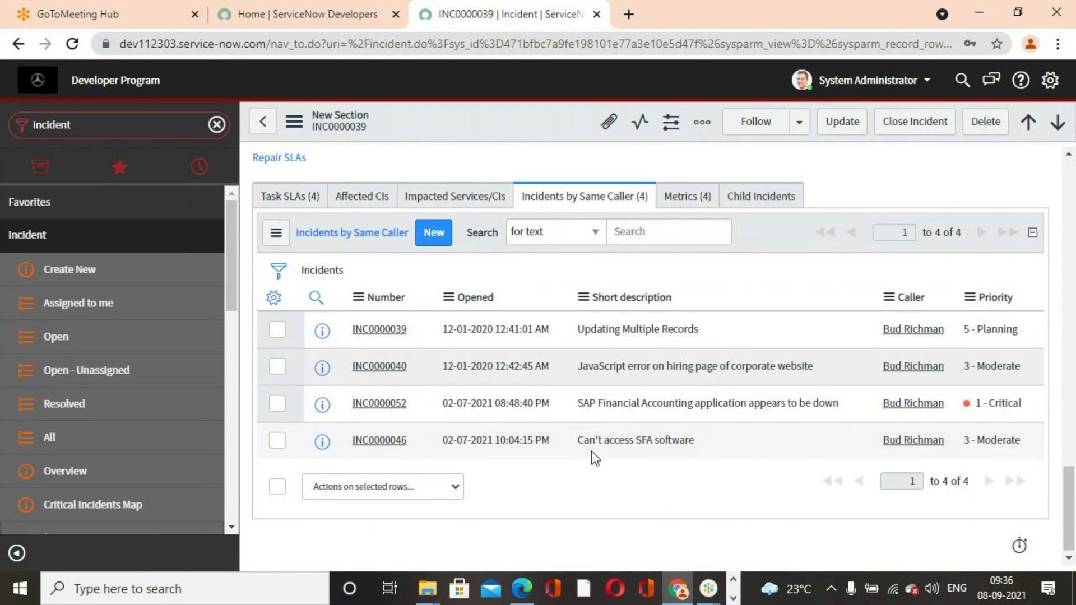
pyautogui.scroll(10, 591, 452)
pyautogui.scroll(15, 591, 452)
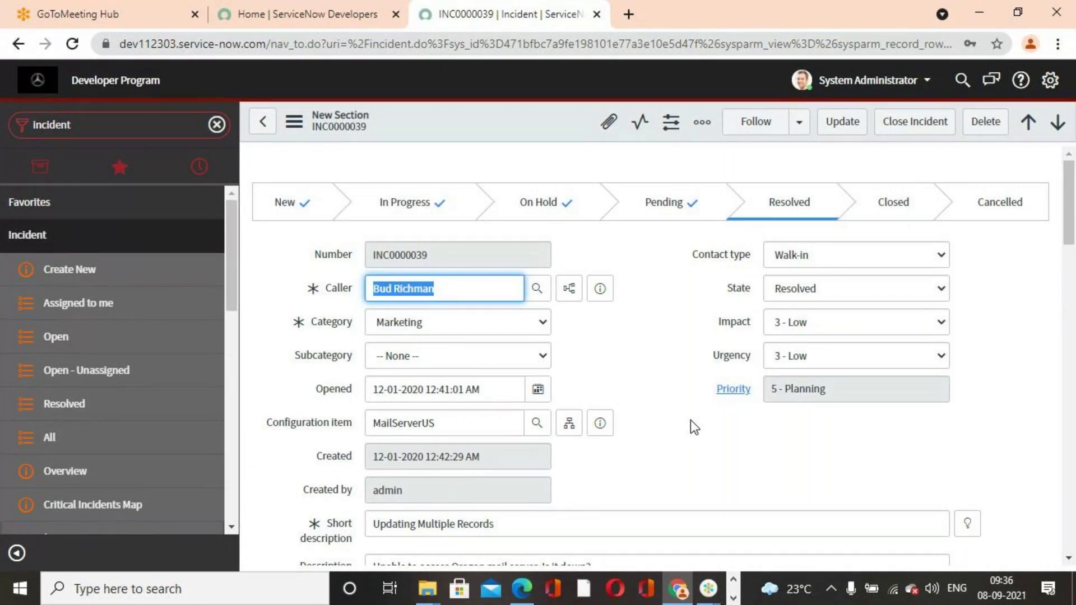
pyautogui.scroll(-8, 626, 391)
pyautogui.scroll(8, 408, 419)
# Find the System Definition modules for "relationship" in the navigator and open the Relationships list
pyautogui.click(157, 124)
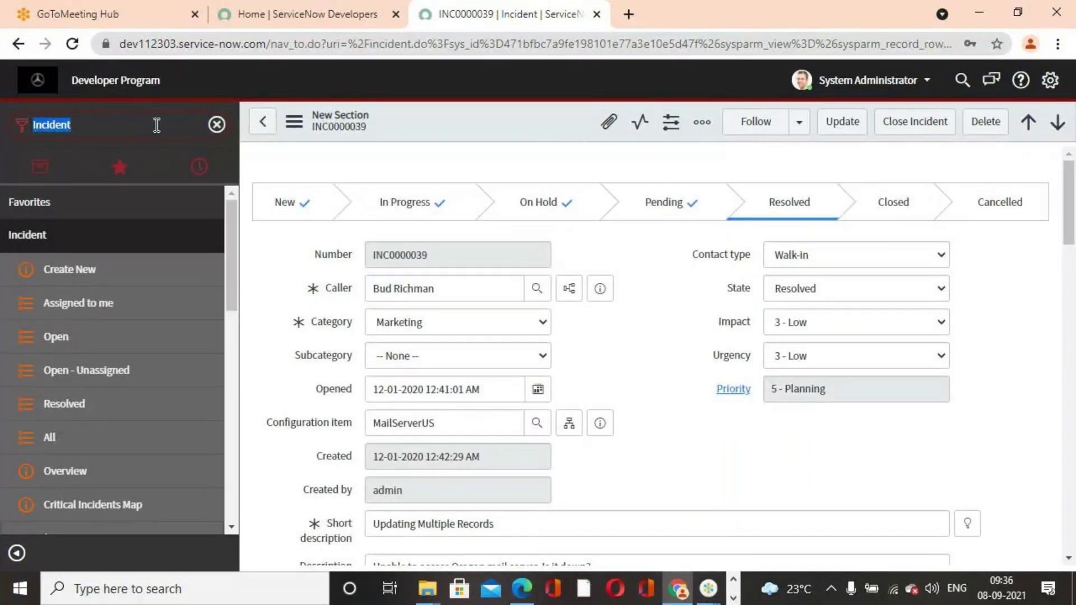
pyautogui.write('relationsg')
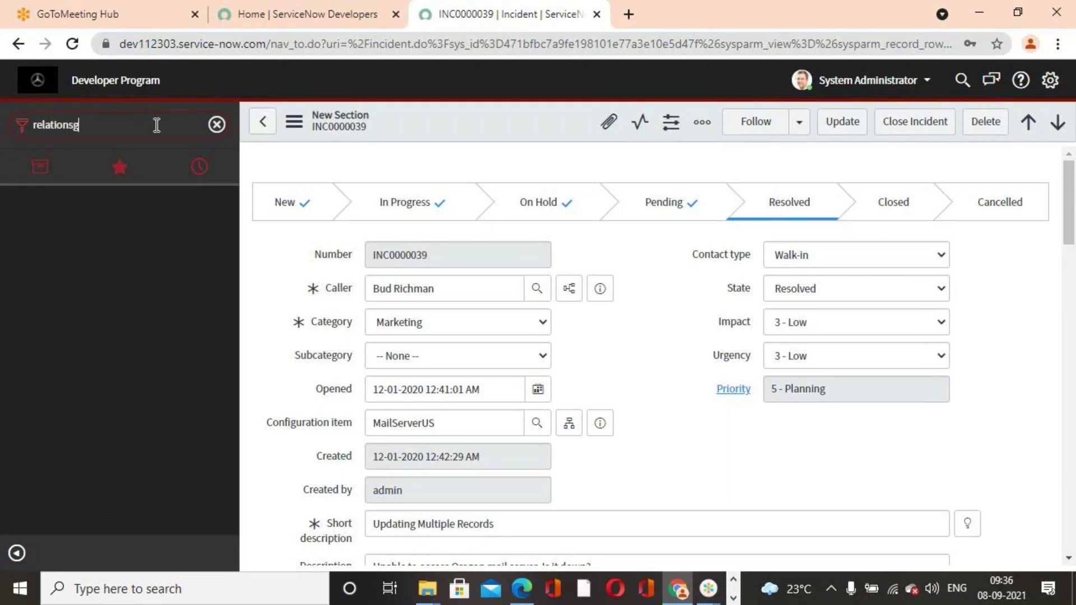
pyautogui.press('BackSpace')
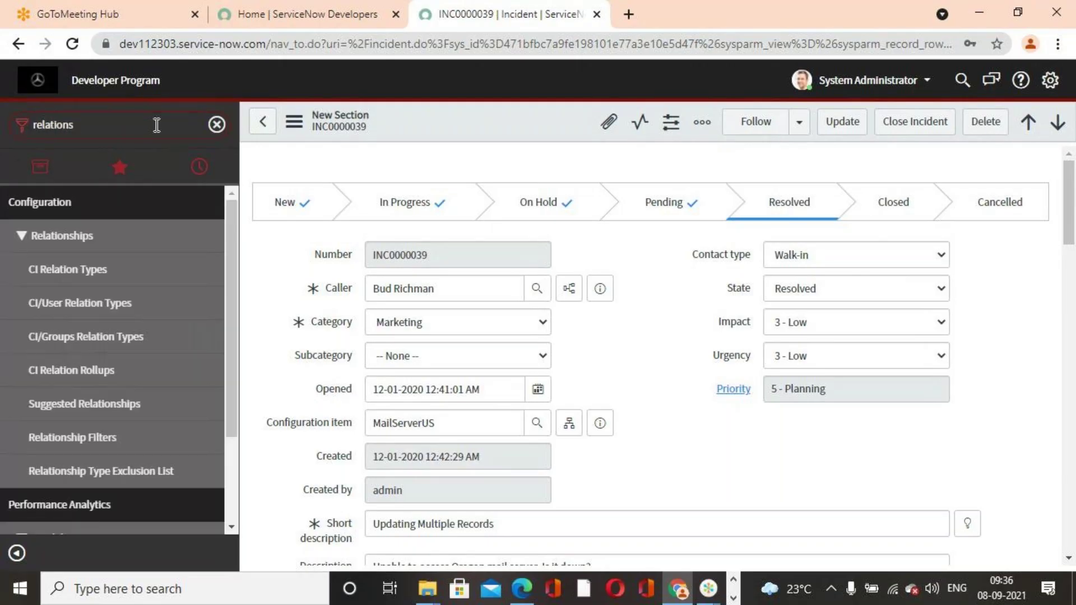
pyautogui.write('hip')
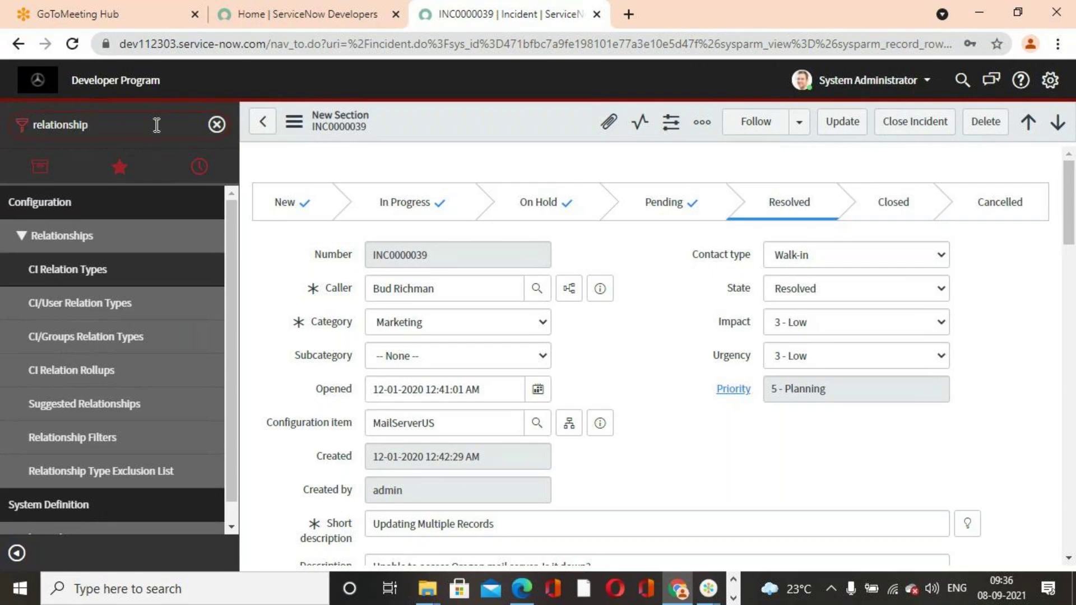
pyautogui.scroll(-1, 112, 336)
pyautogui.click(54, 514)
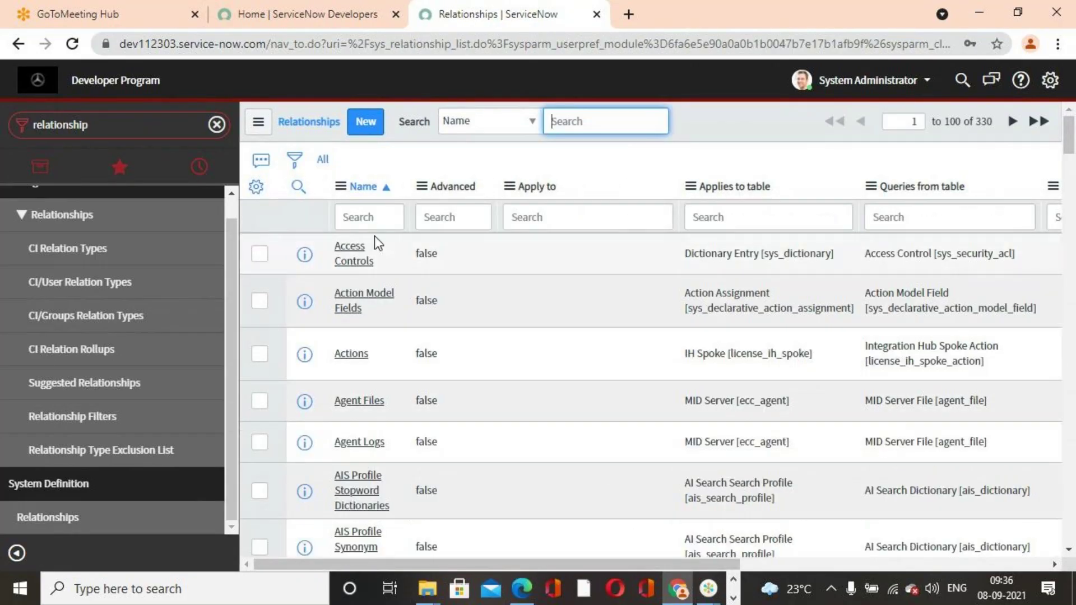
# Try filtering the relationships to names starting with "same", and clear that filter
pyautogui.click(392, 217)
pyautogui.write('same')
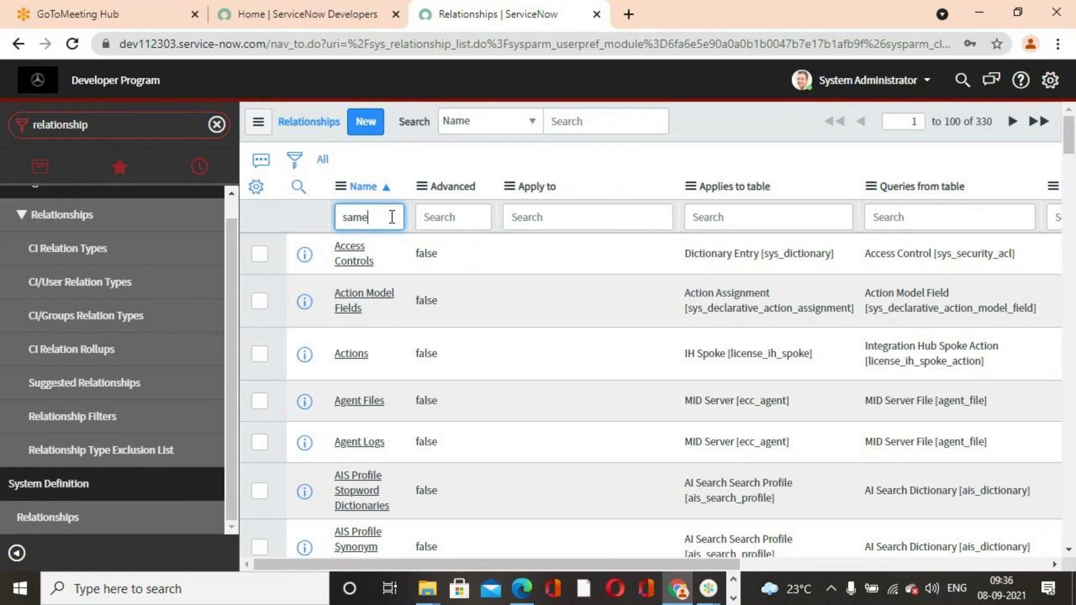
pyautogui.press('Return')
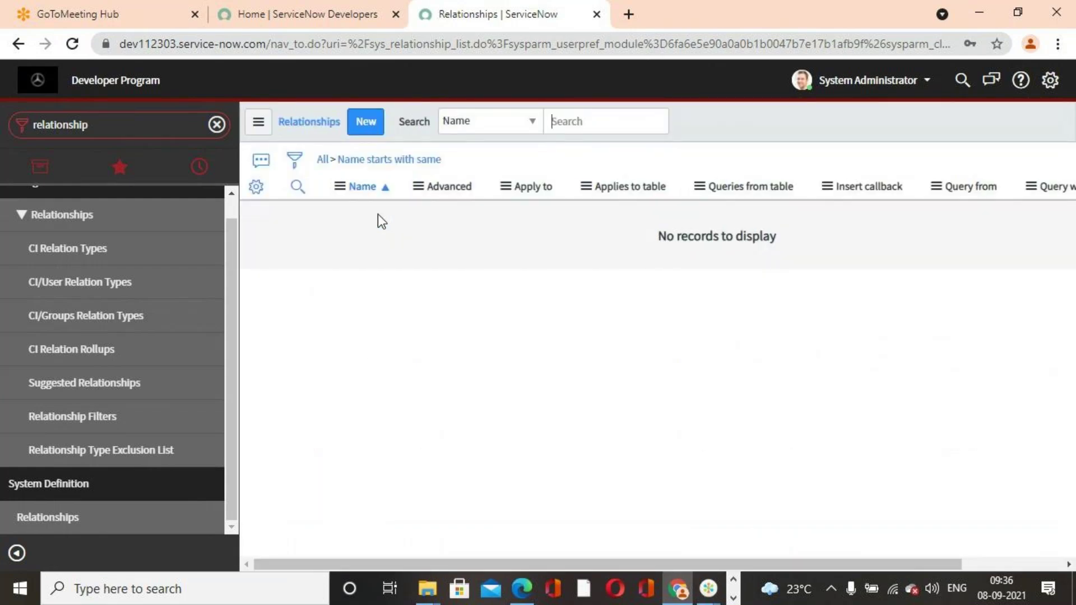
pyautogui.click(324, 160)
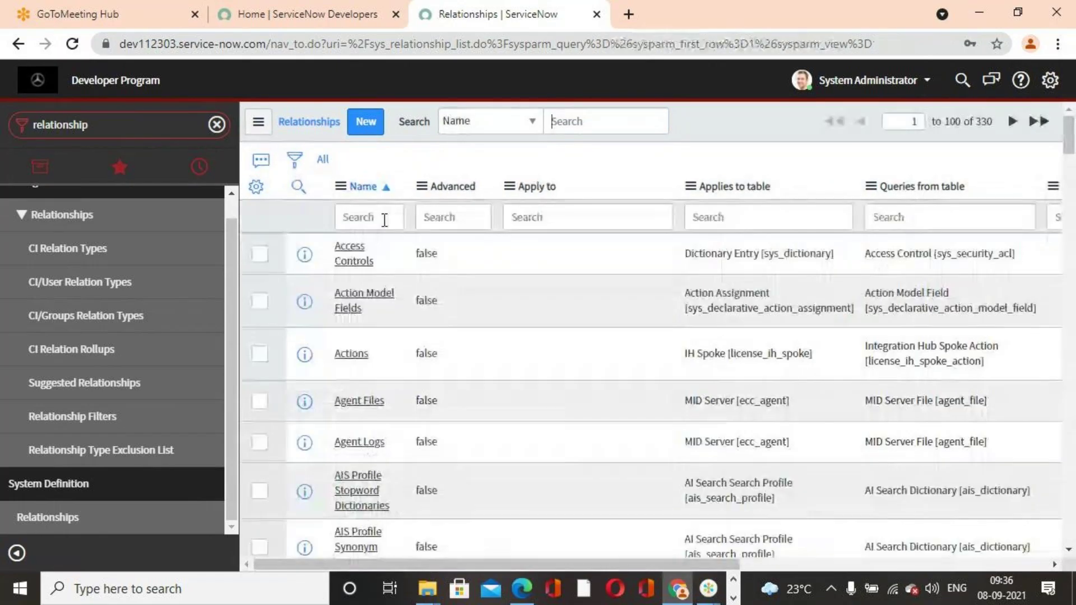
# Filter the relationship names with "*same", open Incidents by Same Caller, and examine its tables and query script
pyautogui.click(385, 220)
pyautogui.write('*same')
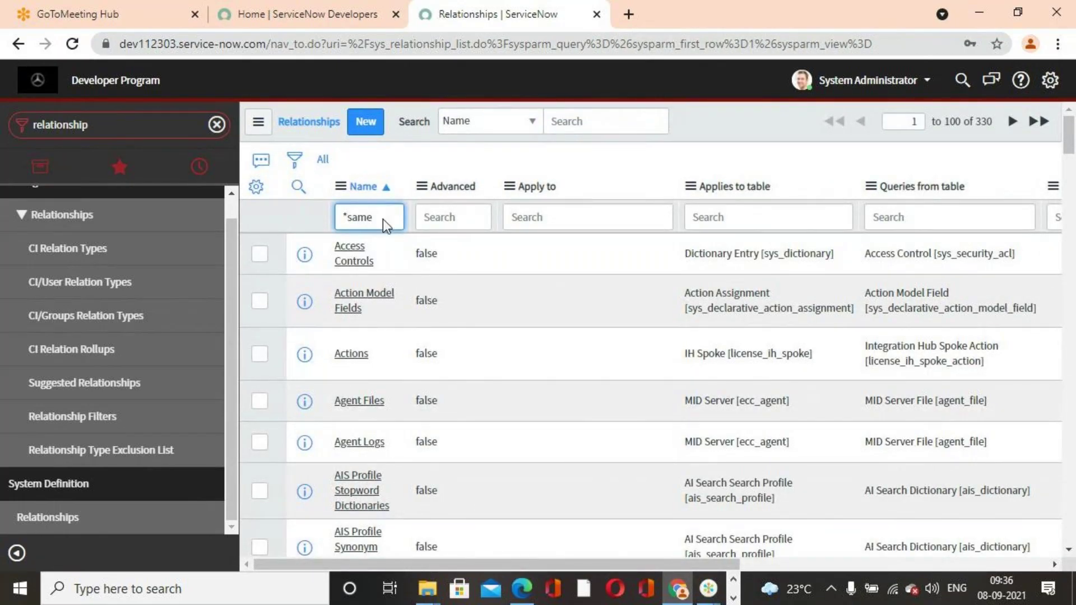
pyautogui.press('Return')
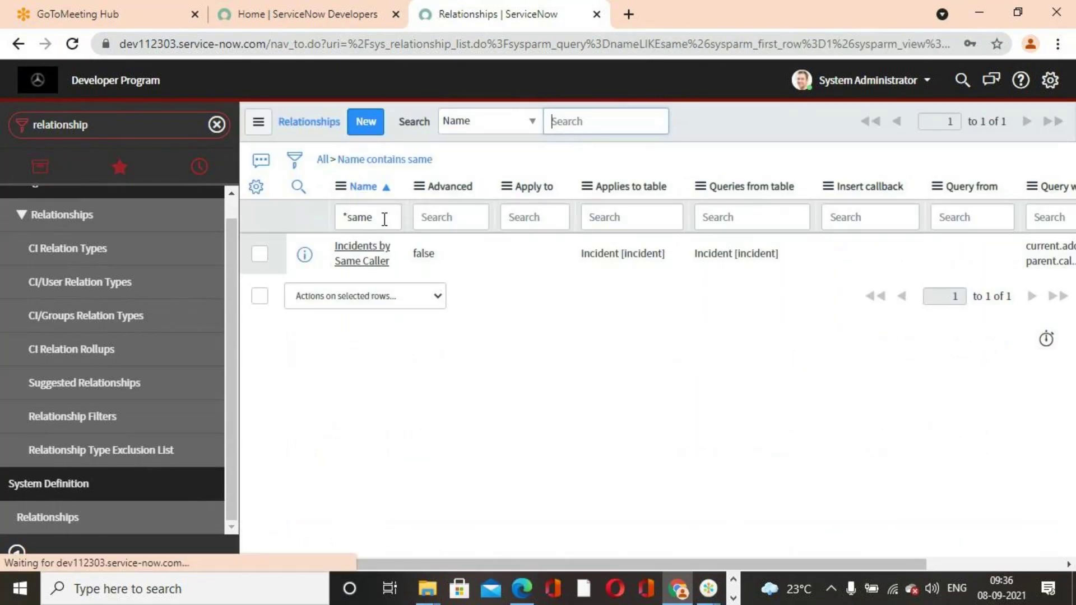
pyautogui.click(352, 261)
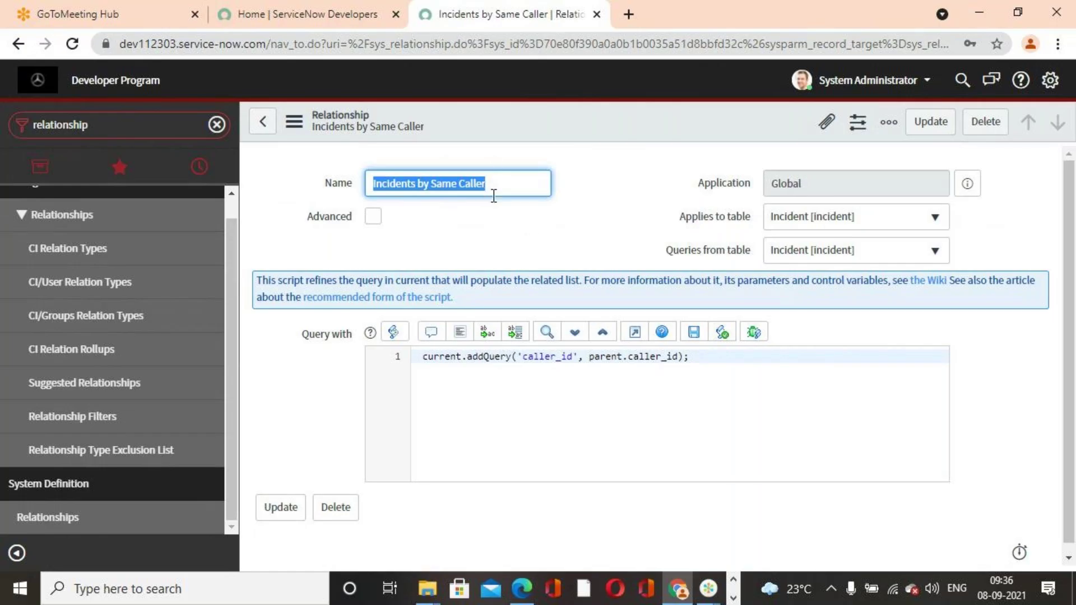
pyautogui.click(593, 233)
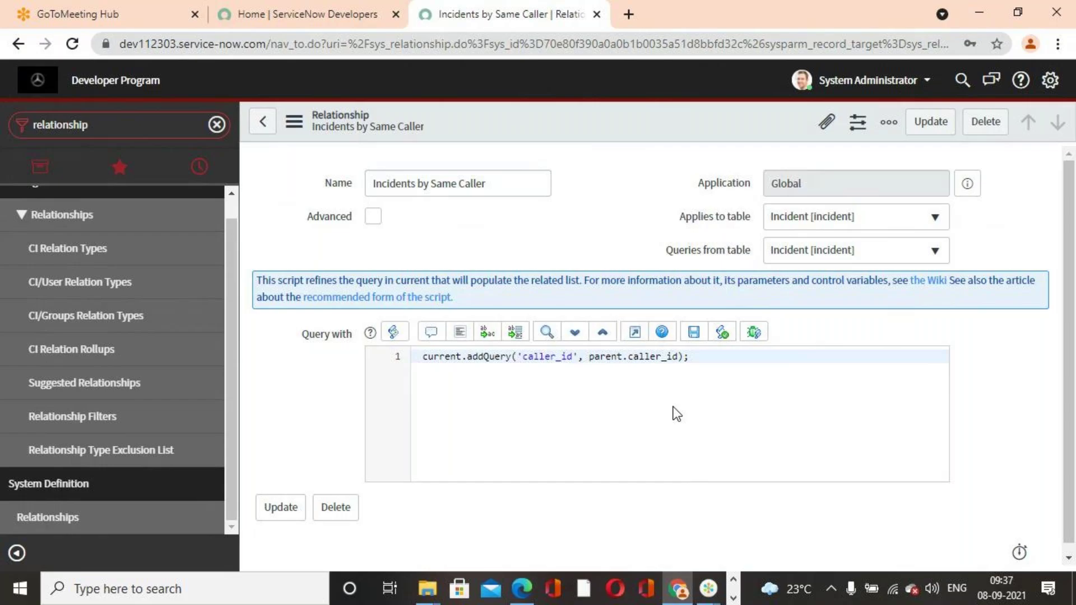
# Save the Incidents by Same Caller relationship and open the list of all incidents
pyautogui.scroll(-1, 667, 429)
pyautogui.scroll(1, 668, 437)
pyautogui.click(930, 121)
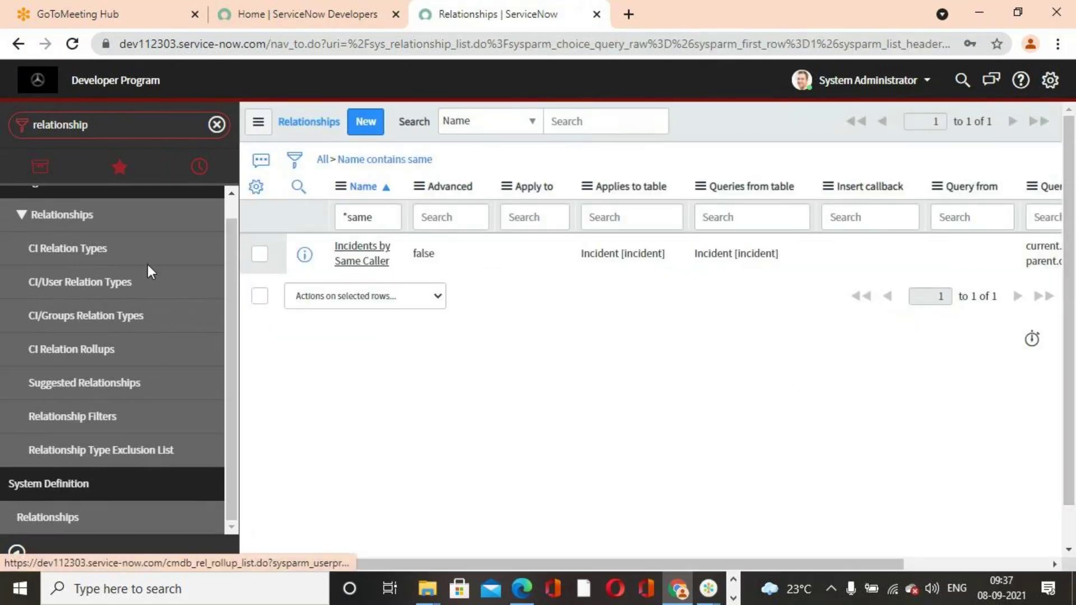
pyautogui.scroll(1, 34, 291)
pyautogui.doubleClick(80, 125)
pyautogui.write('Incident')
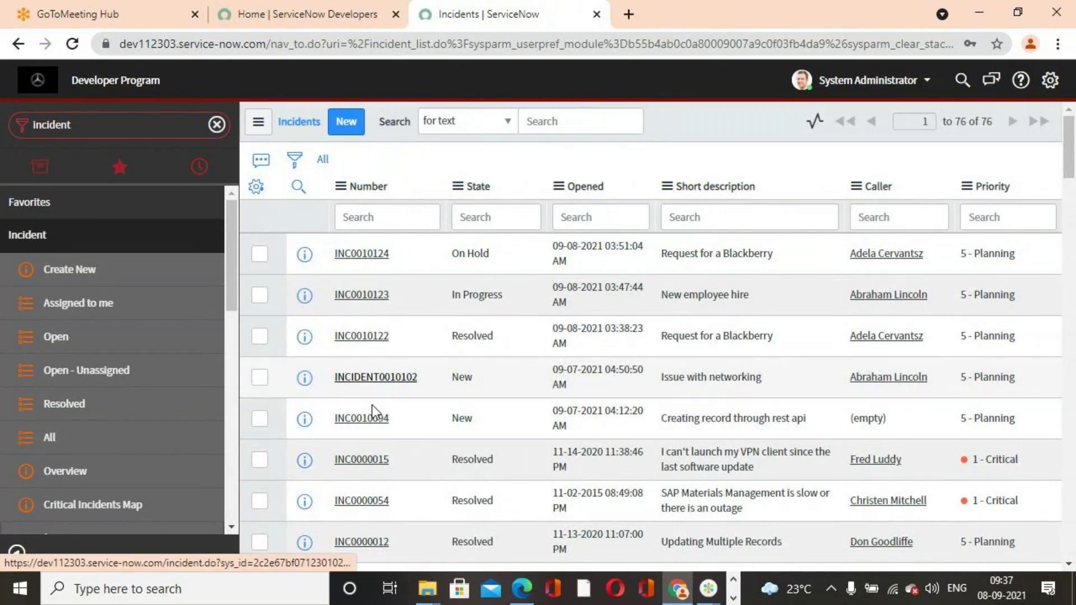
# Open incident INC0000054 and advance through the following records to INC0010082, dismissing the alerts
pyautogui.click(364, 513)
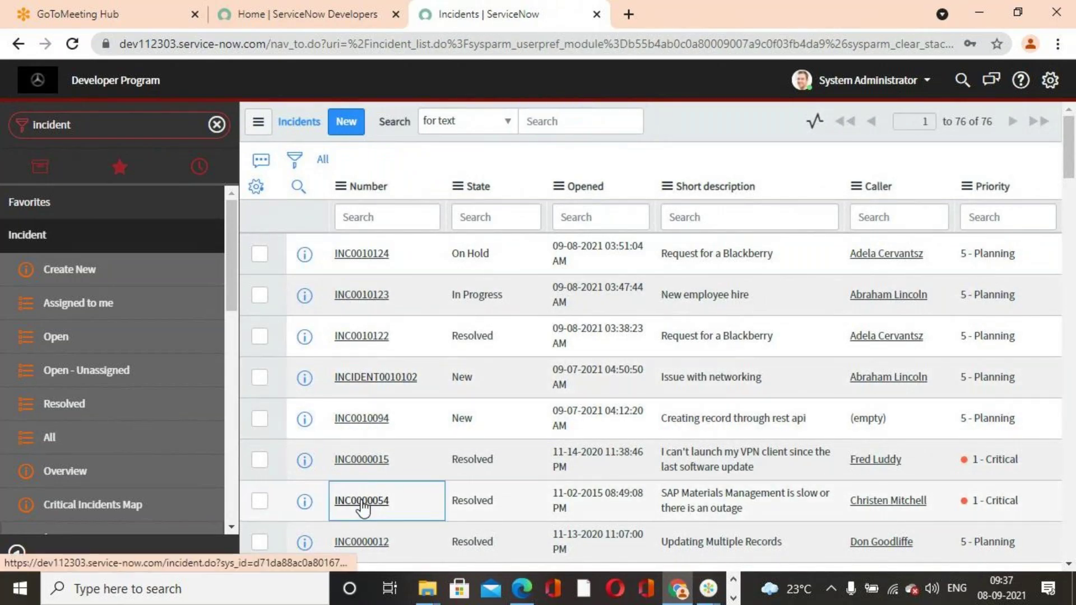
pyautogui.click(361, 501)
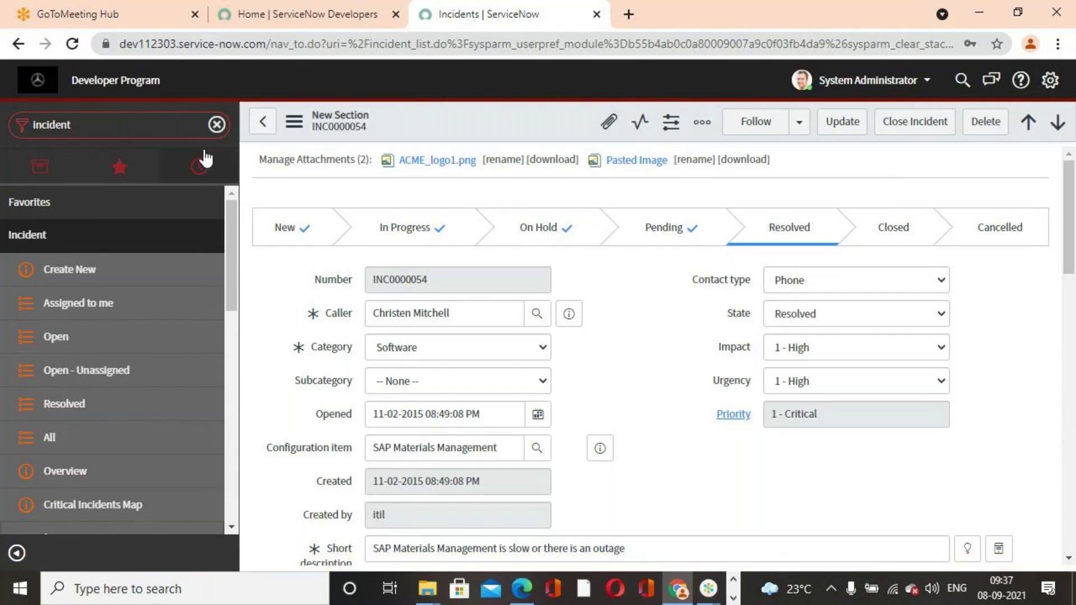
pyautogui.click(705, 137)
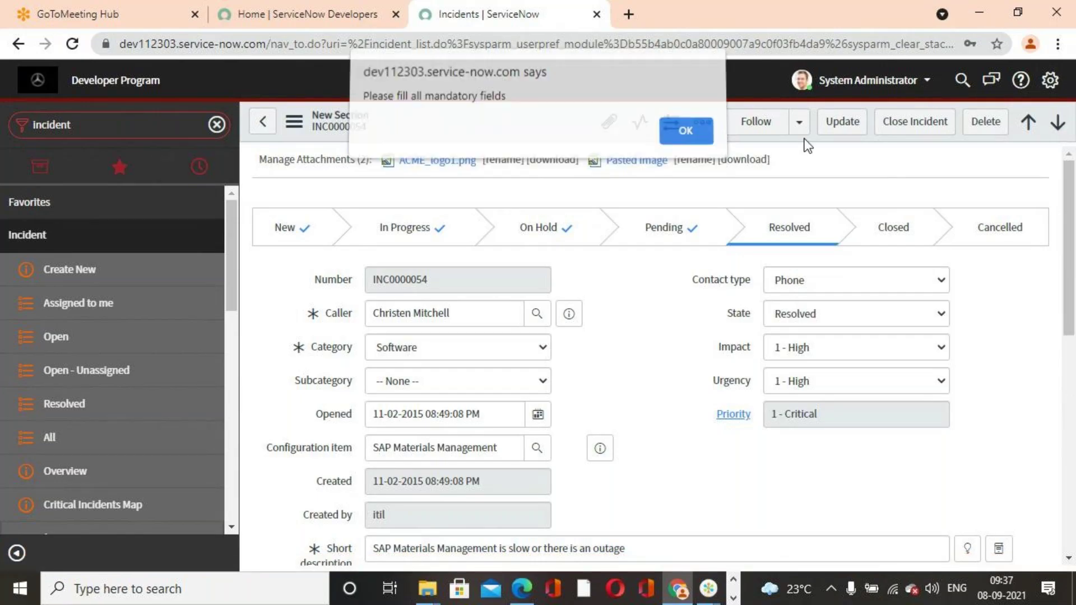
pyautogui.click(1057, 122)
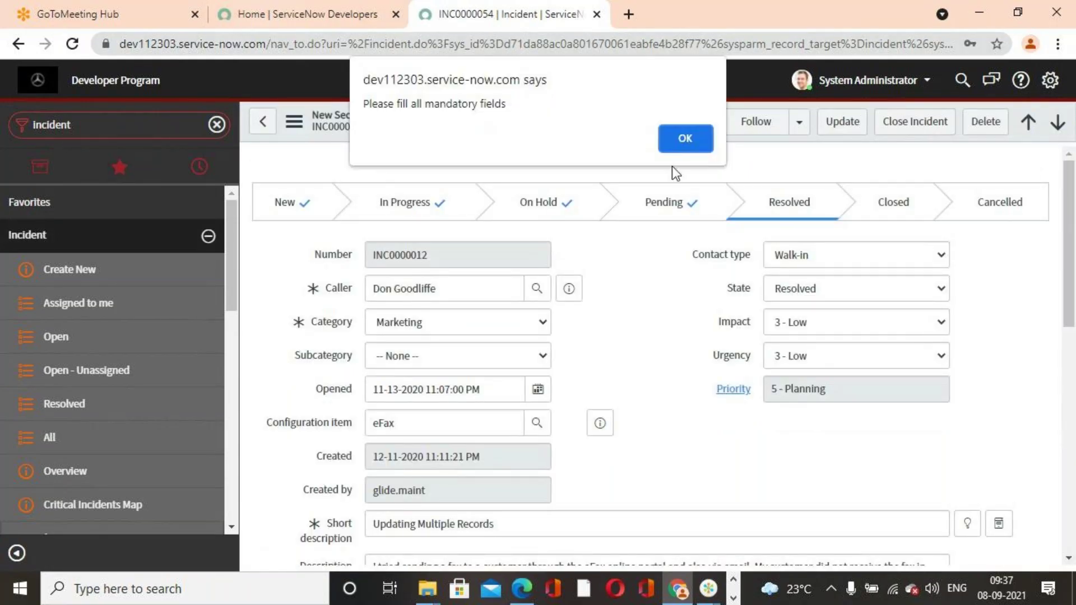
pyautogui.click(705, 147)
pyautogui.click(1058, 122)
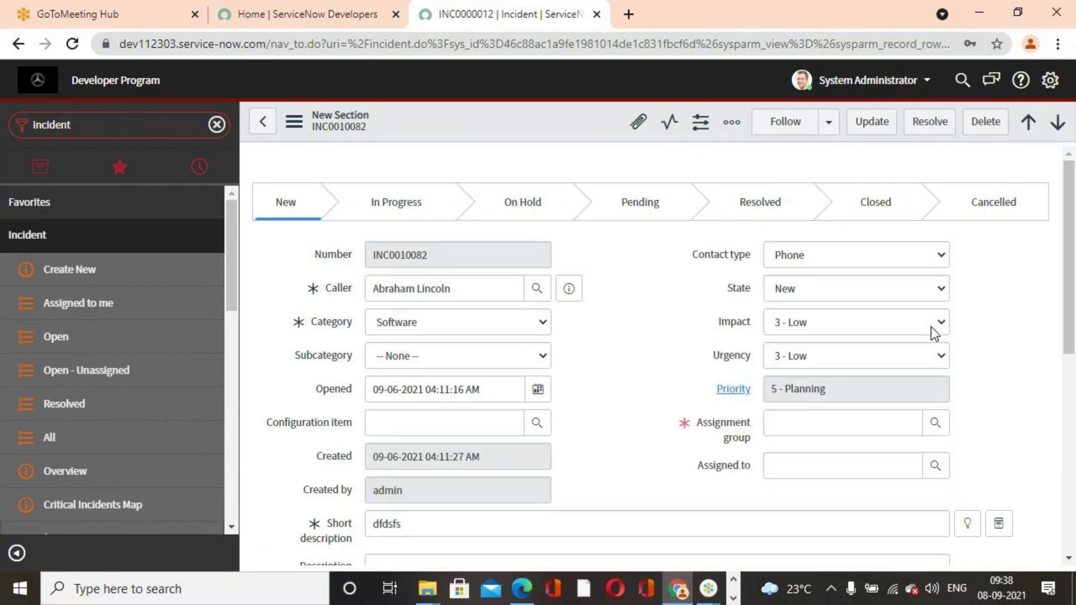
pyautogui.click(684, 136)
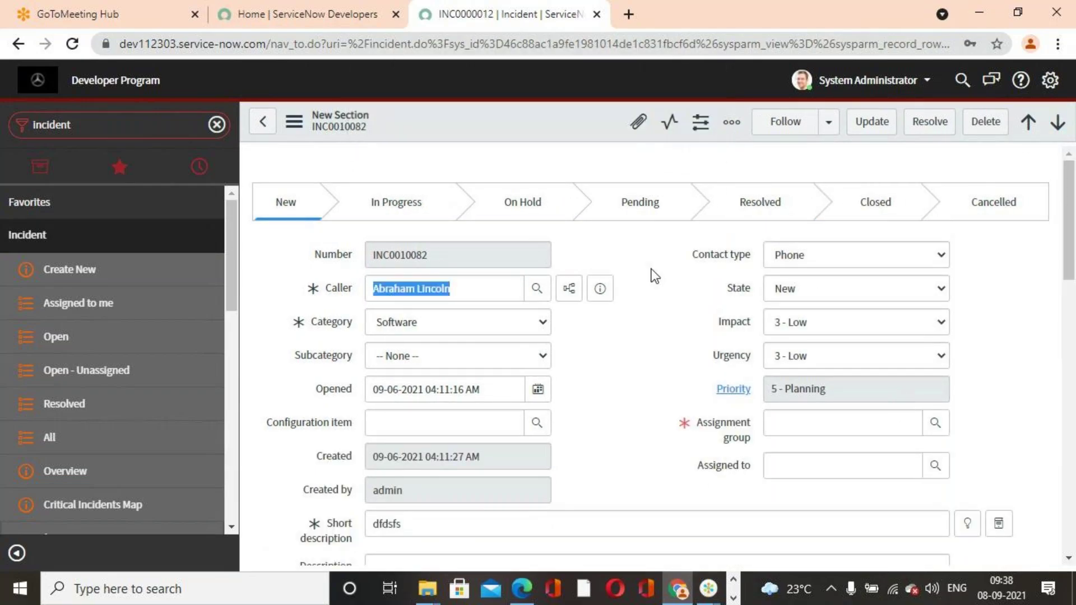
# Examine the Incidents by Same Caller related list of INC0010082 and compare its entries with the form's caller
pyautogui.scroll(-15, 620, 350)
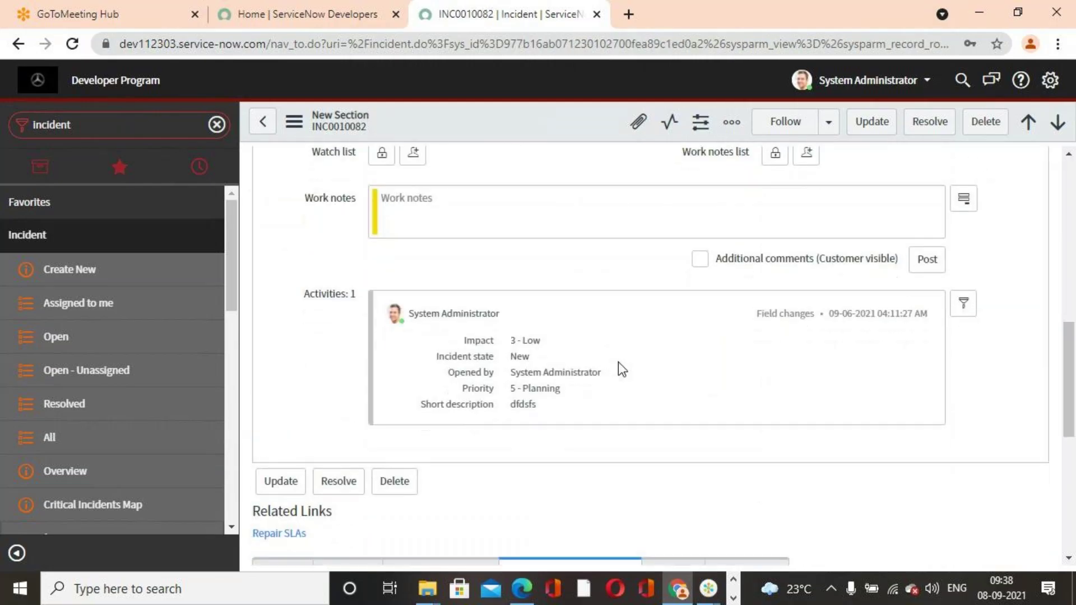
pyautogui.scroll(-3, 617, 362)
pyautogui.scroll(1, 618, 362)
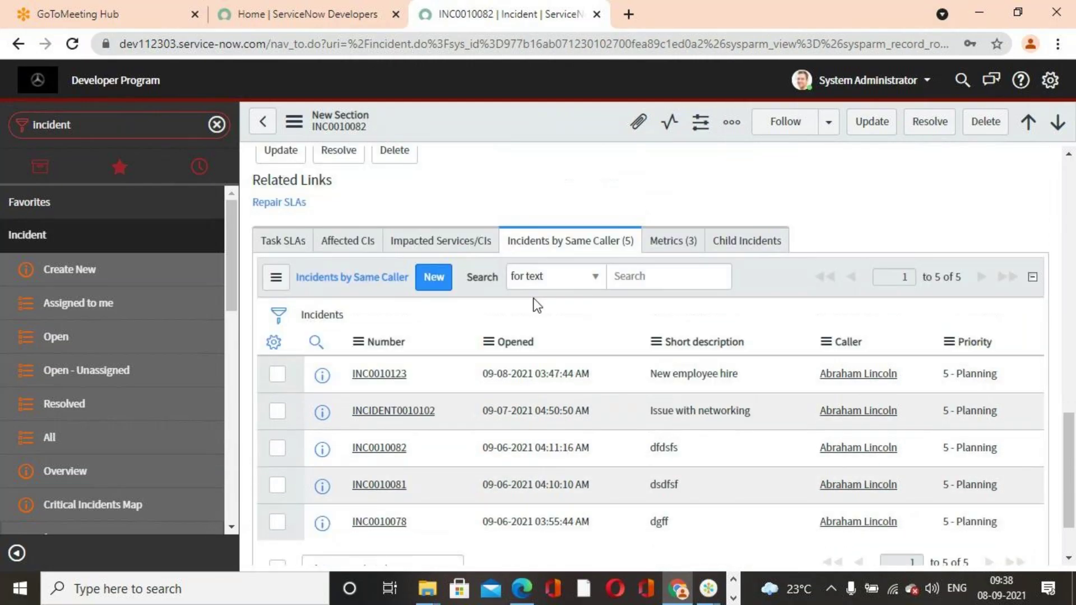
pyautogui.scroll(15, 563, 358)
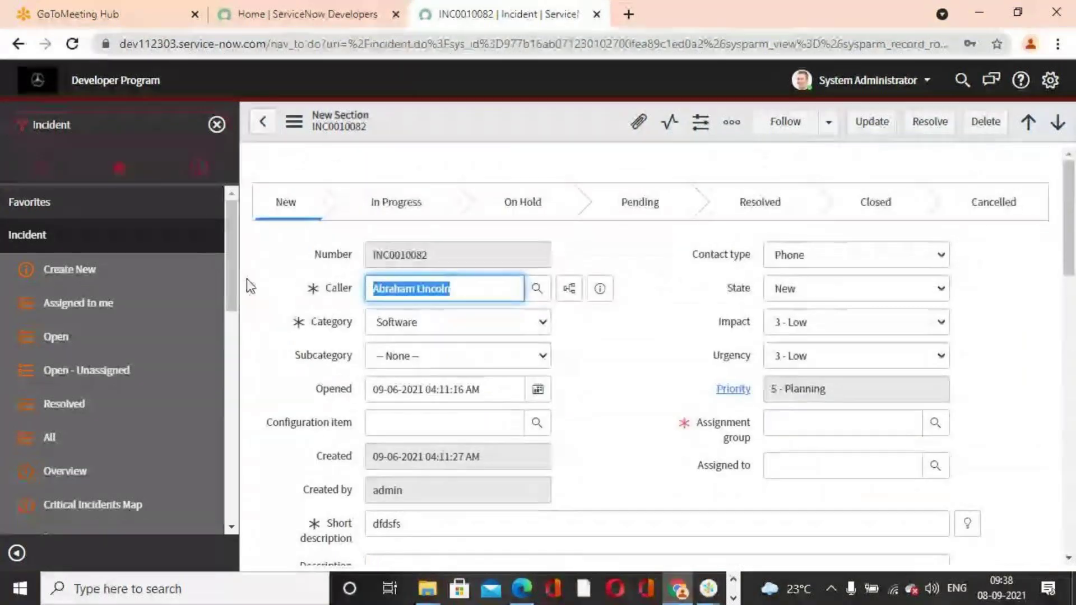
pyautogui.scroll(-12, 609, 387)
pyautogui.scroll(12, 608, 389)
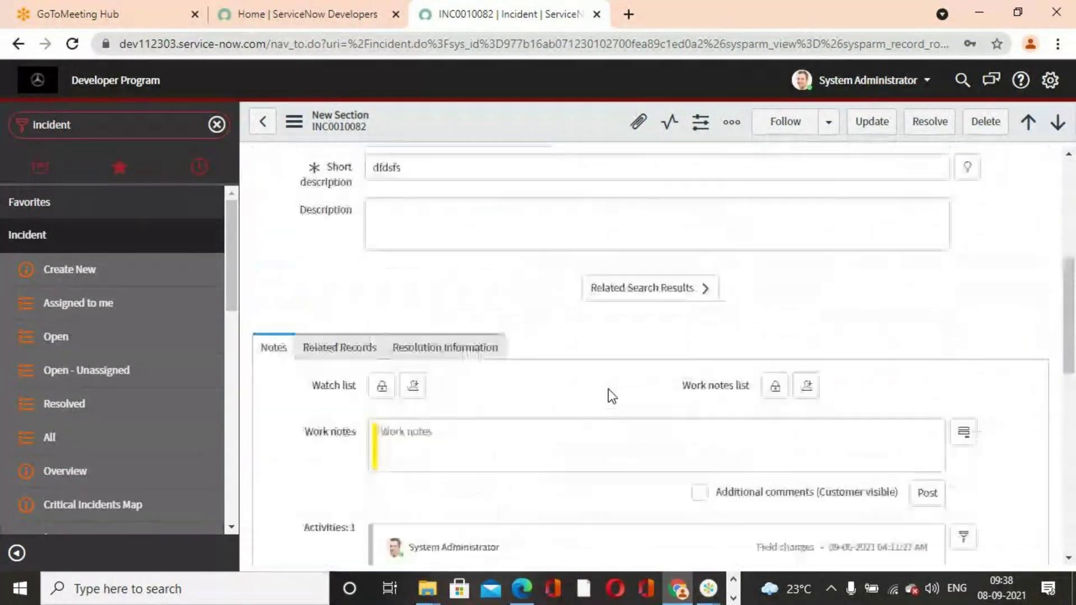
# Set INC0010082's assignment group to Network, fill in the assignee's name under Assigned to, and save the incident
pyautogui.click(919, 424)
pyautogui.click(934, 424)
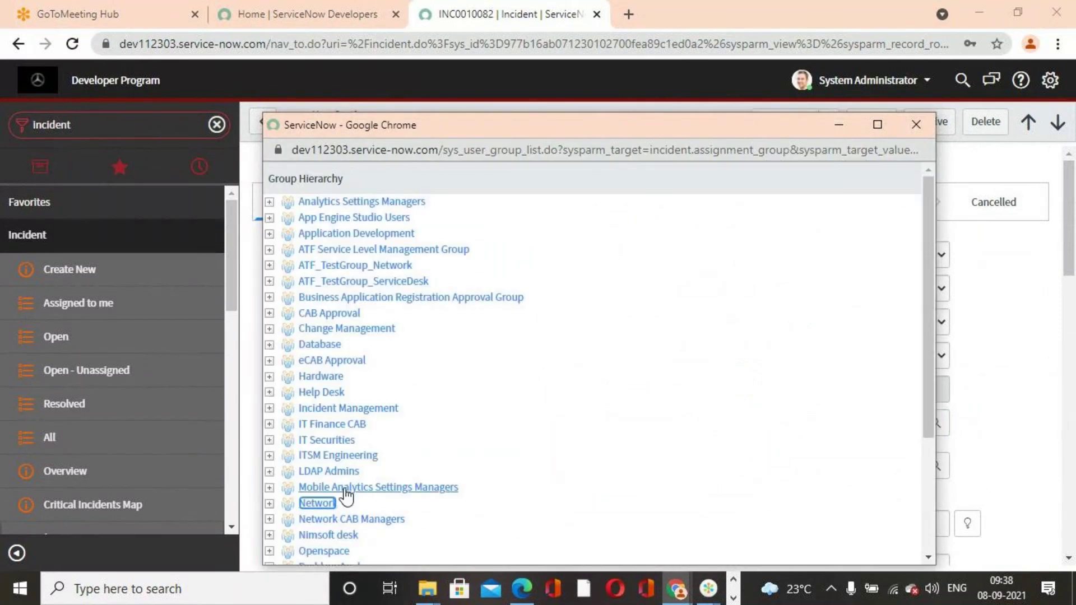
pyautogui.click(318, 503)
pyautogui.click(870, 466)
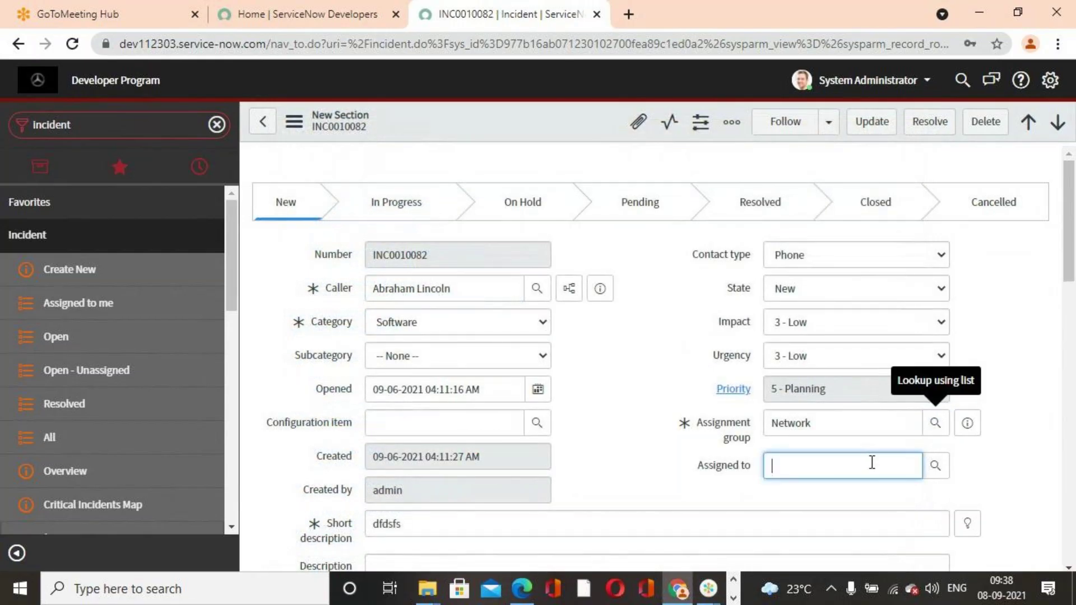
pyautogui.write('fred')
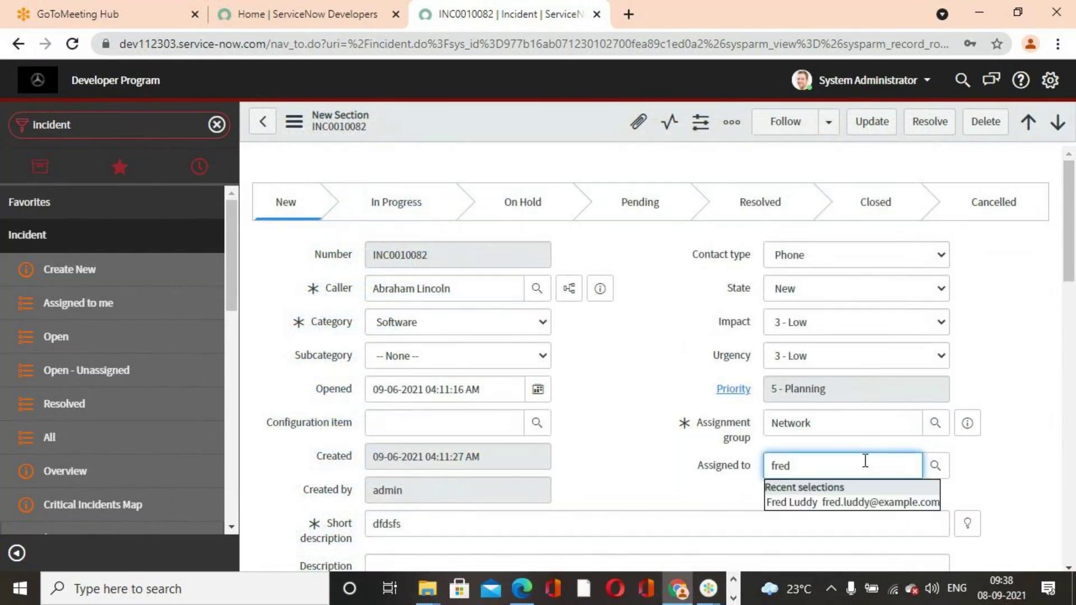
pyautogui.click(815, 507)
pyautogui.rightClick(531, 122)
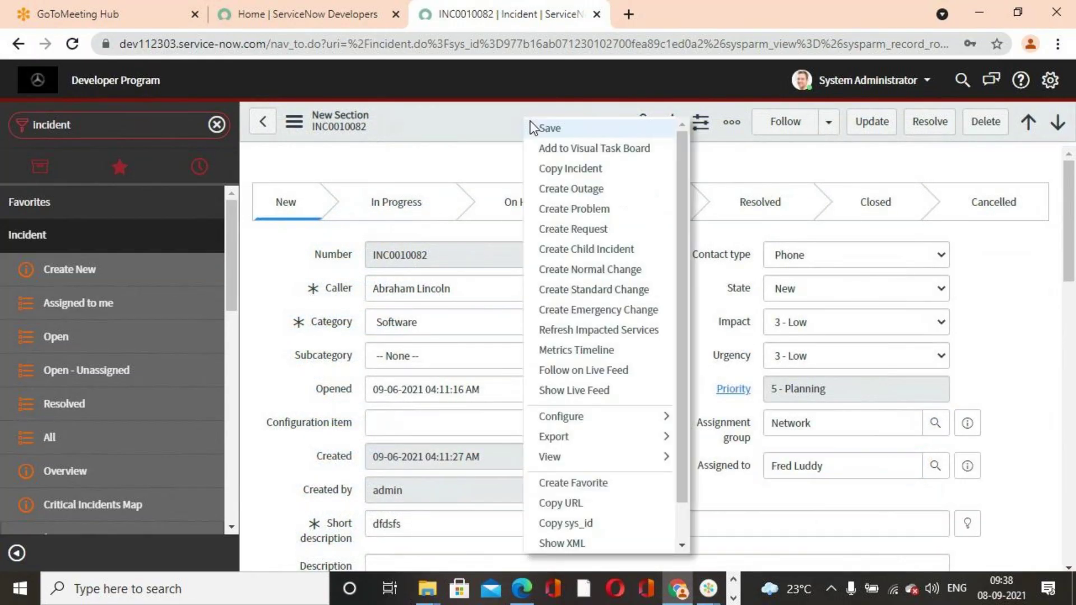
pyautogui.click(550, 128)
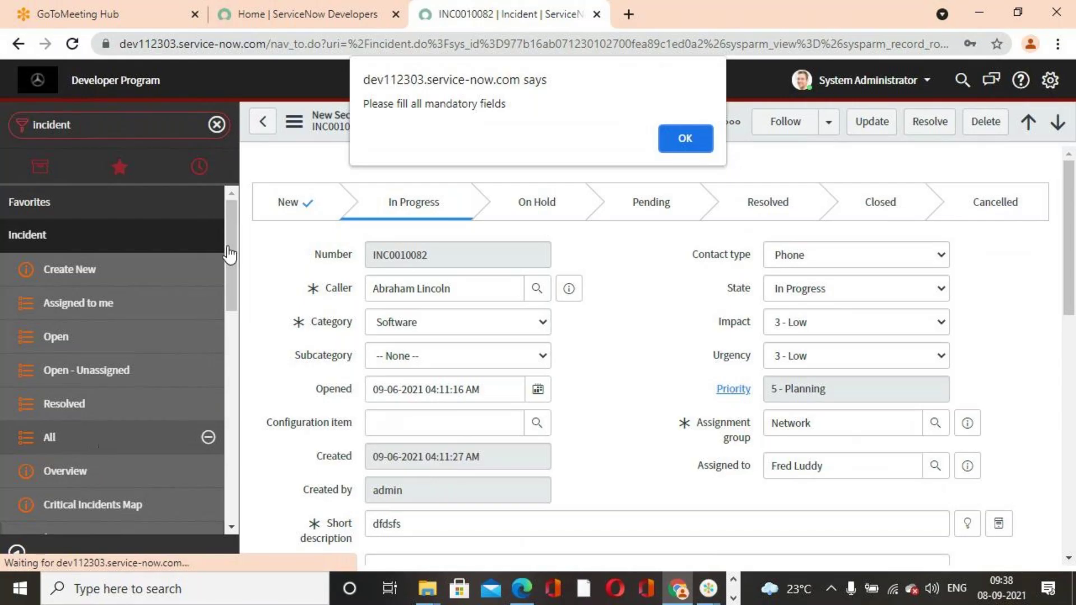
pyautogui.click(679, 139)
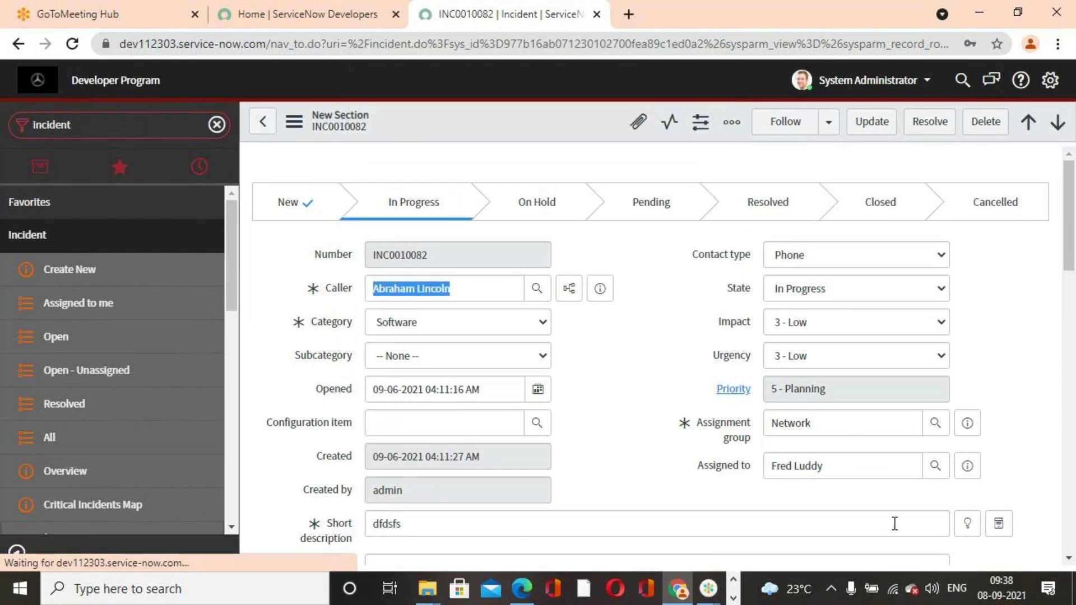
# Find the modules for "relationship" in the navigator, open the System Definition Relationships list and start a new record
pyautogui.scroll(-3, 872, 492)
pyautogui.scroll(-10, 873, 454)
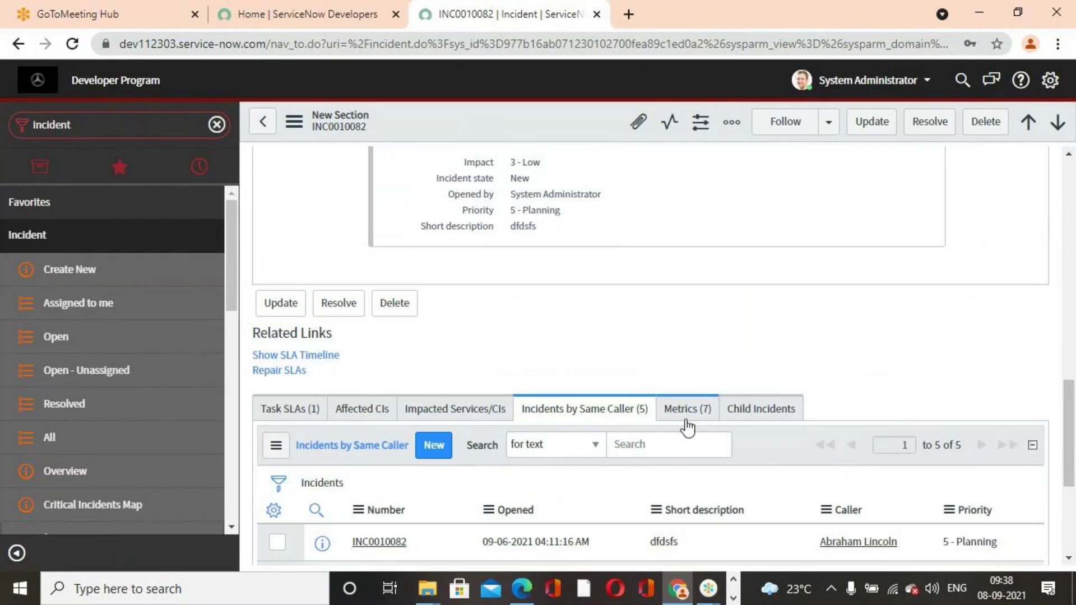
pyautogui.click(129, 126)
pyautogui.write('relat')
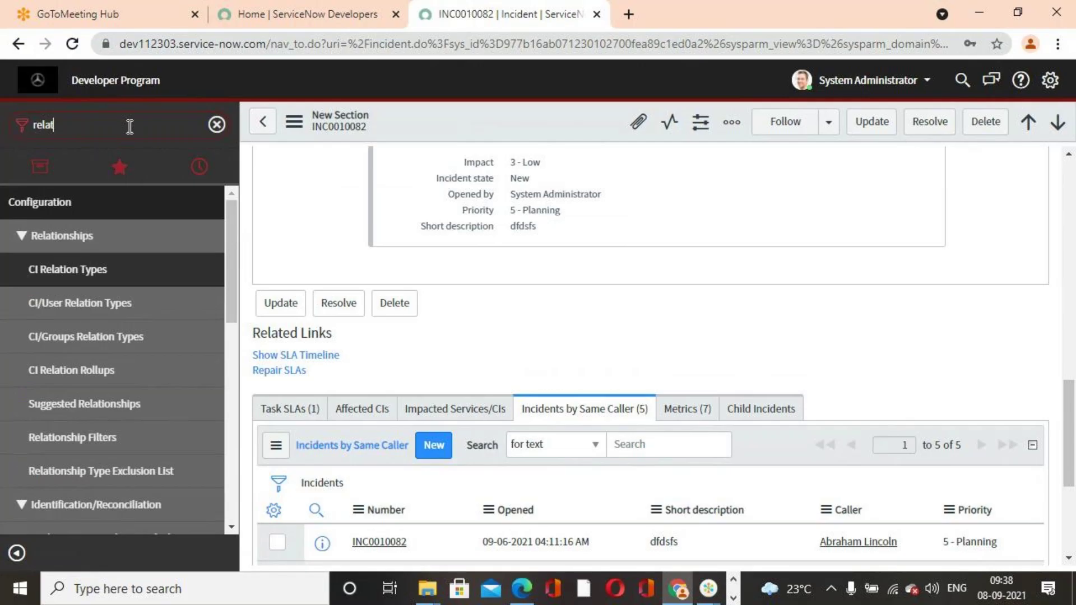
pyautogui.write('ionship')
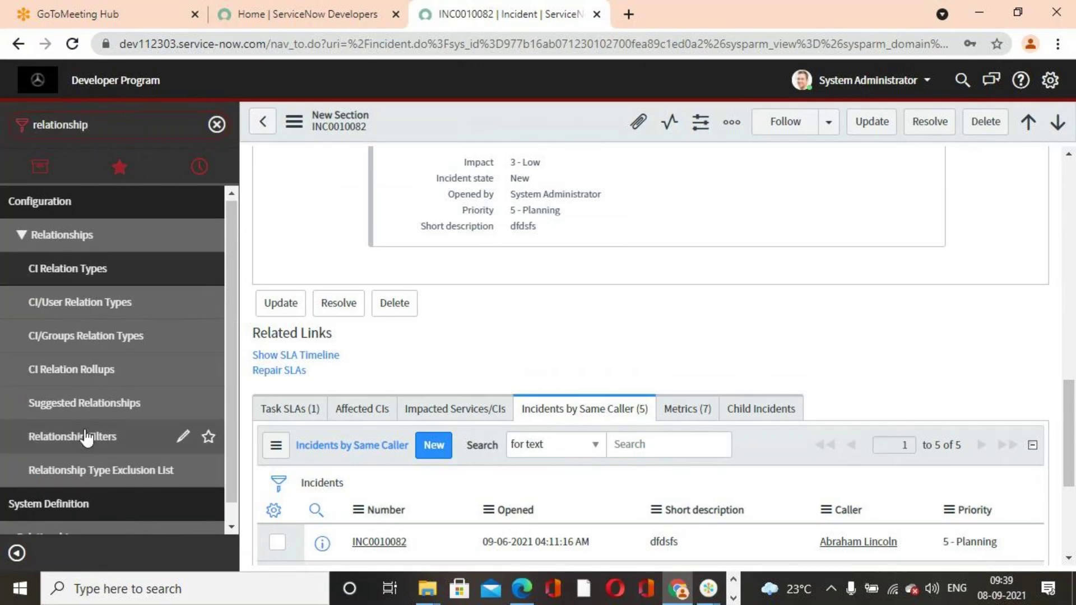
pyautogui.scroll(-1, 84, 439)
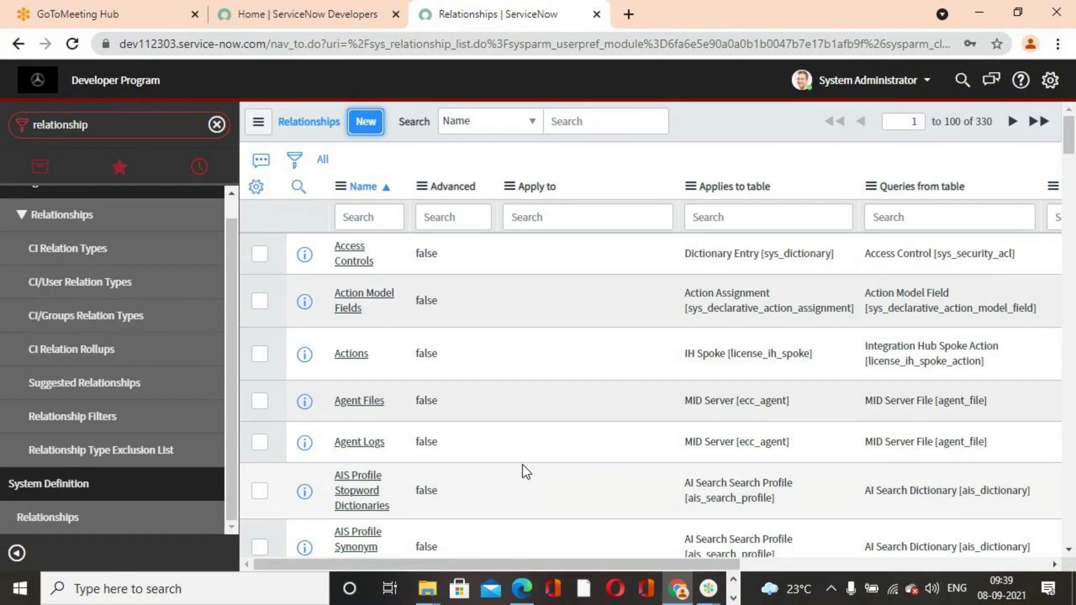
pyautogui.press('Return')
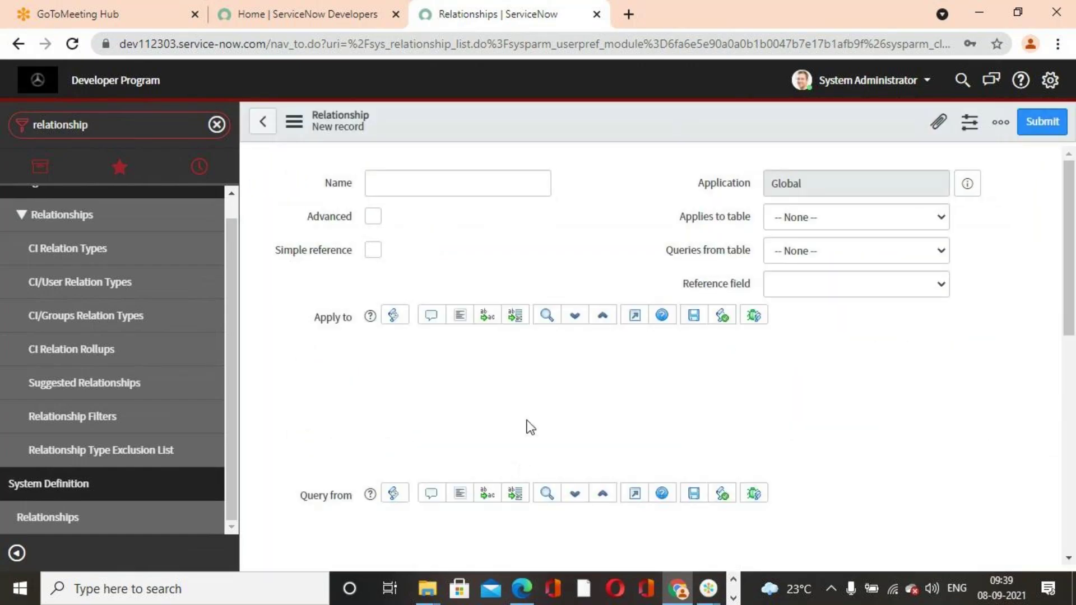
# Name the relationship Assigned To Same Person and set both Applies to table and Queries from table to Incident [incident]
pyautogui.write('Ass')
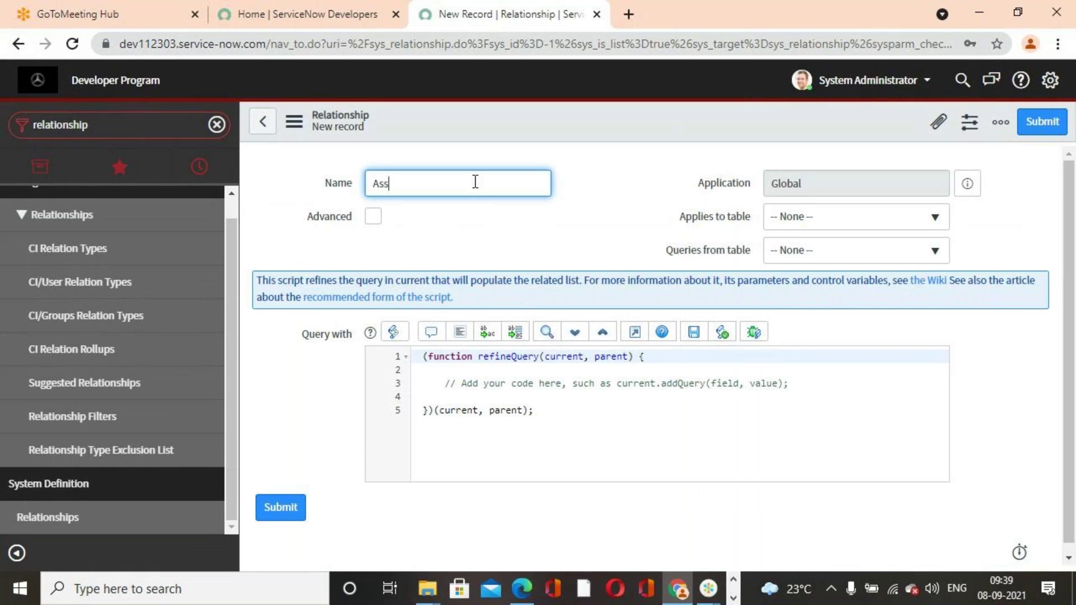
pyautogui.write('igned To Same Person')
pyautogui.click(549, 212)
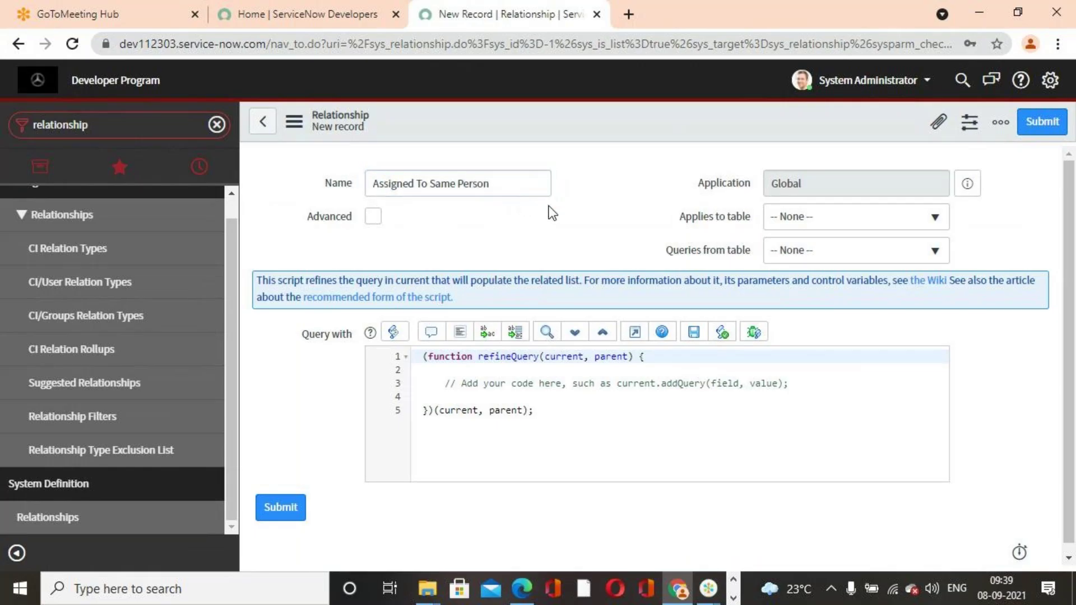
pyautogui.click(890, 225)
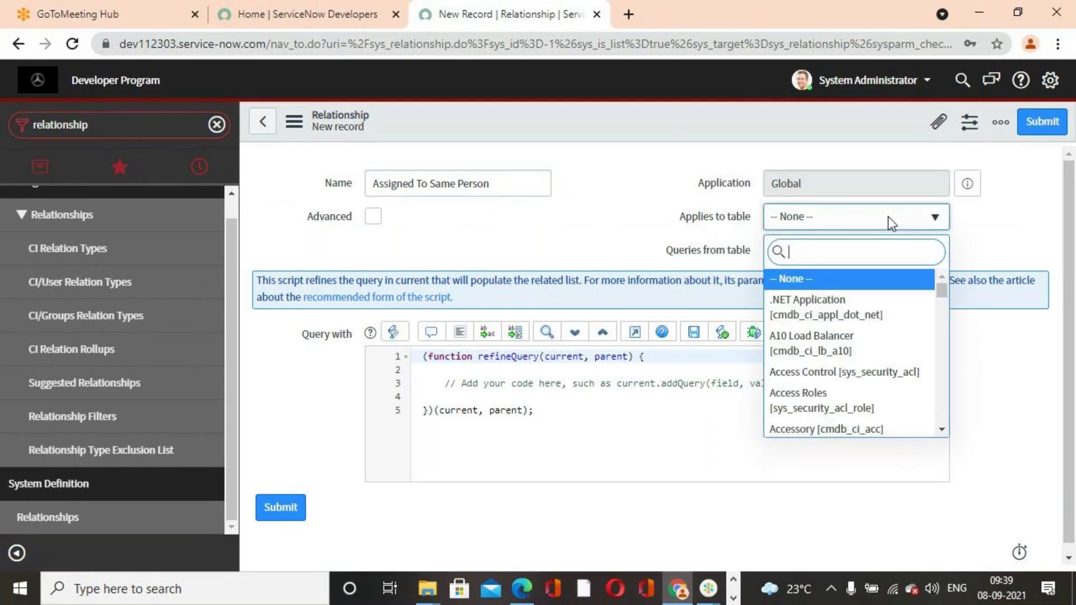
pyautogui.write('incident')
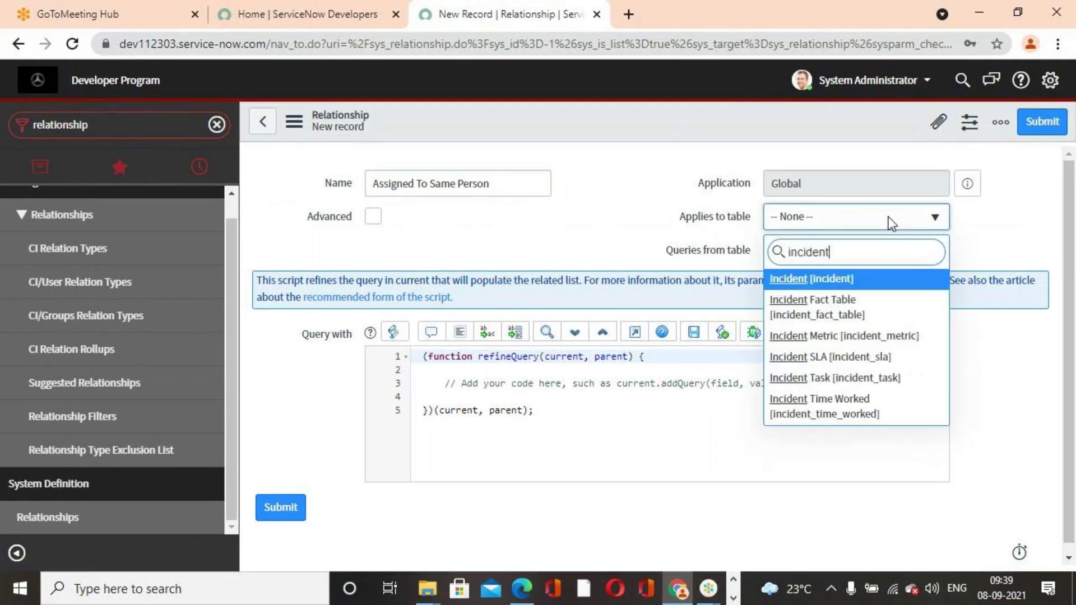
pyautogui.click(865, 279)
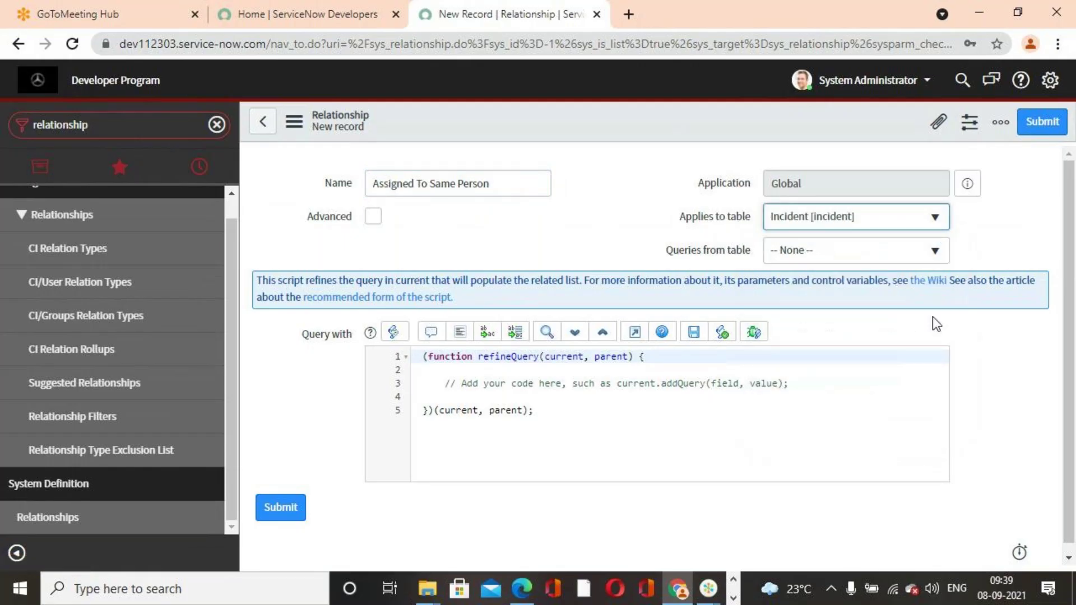
pyautogui.click(887, 253)
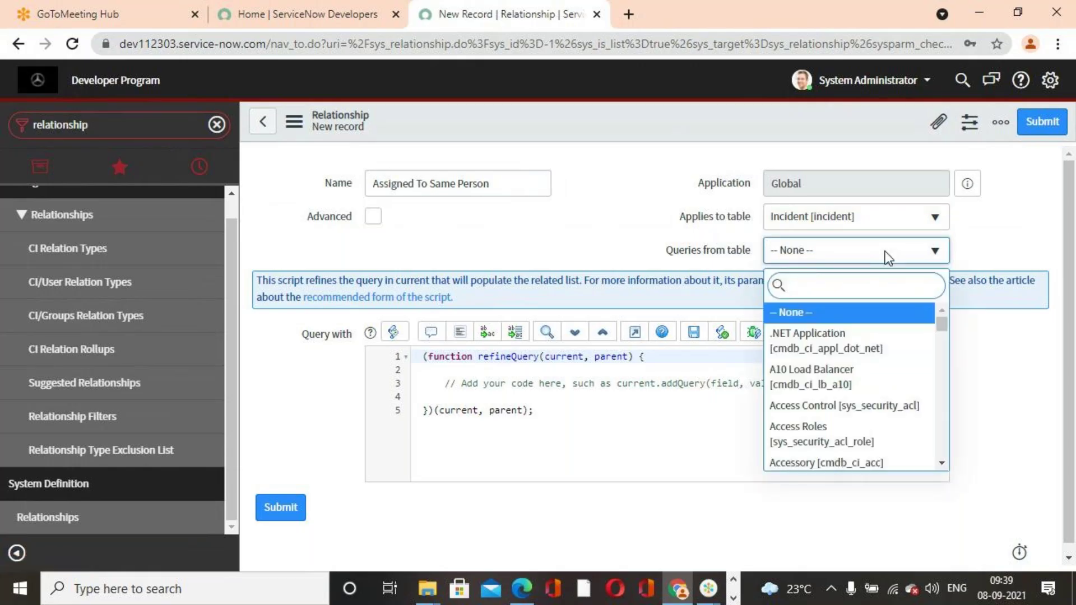
pyautogui.write('incident')
pyautogui.click(861, 314)
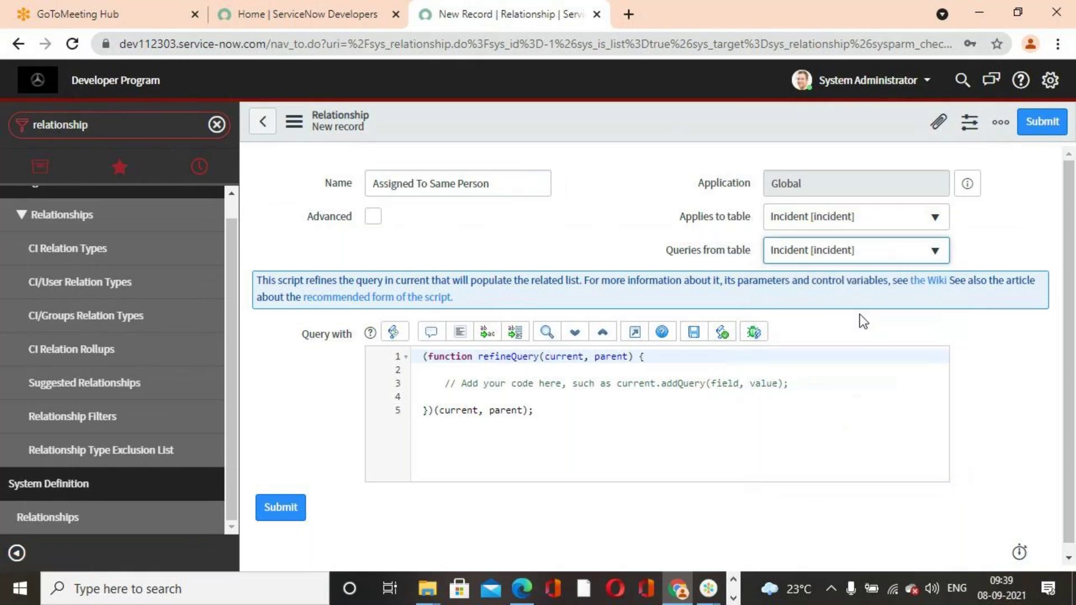
# Delete the placeholder comment in the Query with script and make blank lines inside the refineQuery function
pyautogui.moveTo(843, 392); pyautogui.dragTo(417, 383)
pyautogui.press('BackSpace')
pyautogui.press('Return')
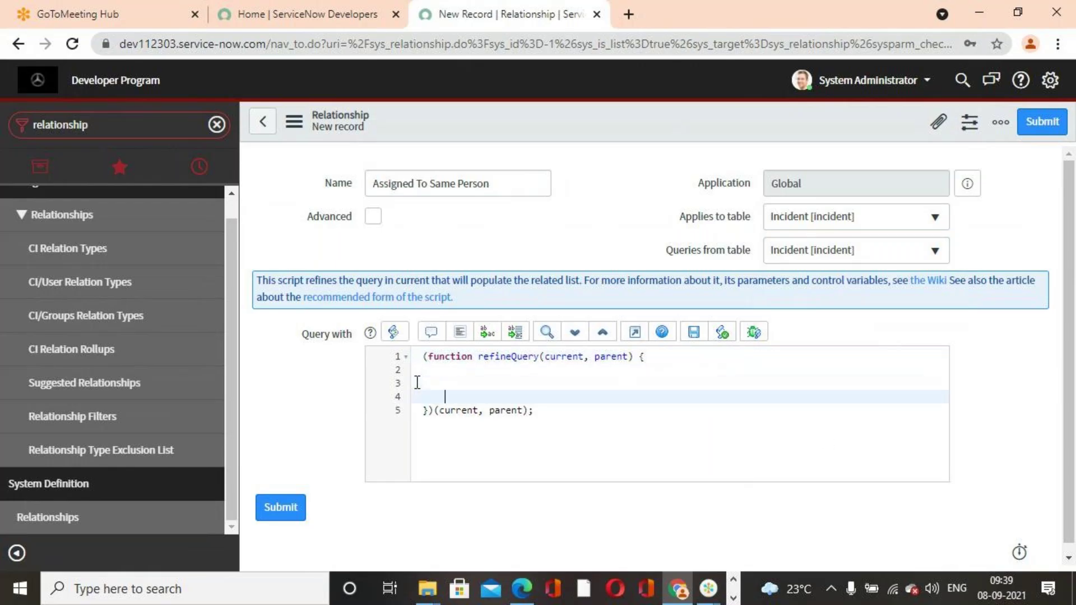
pyautogui.press('Return')
pyautogui.press('Return')
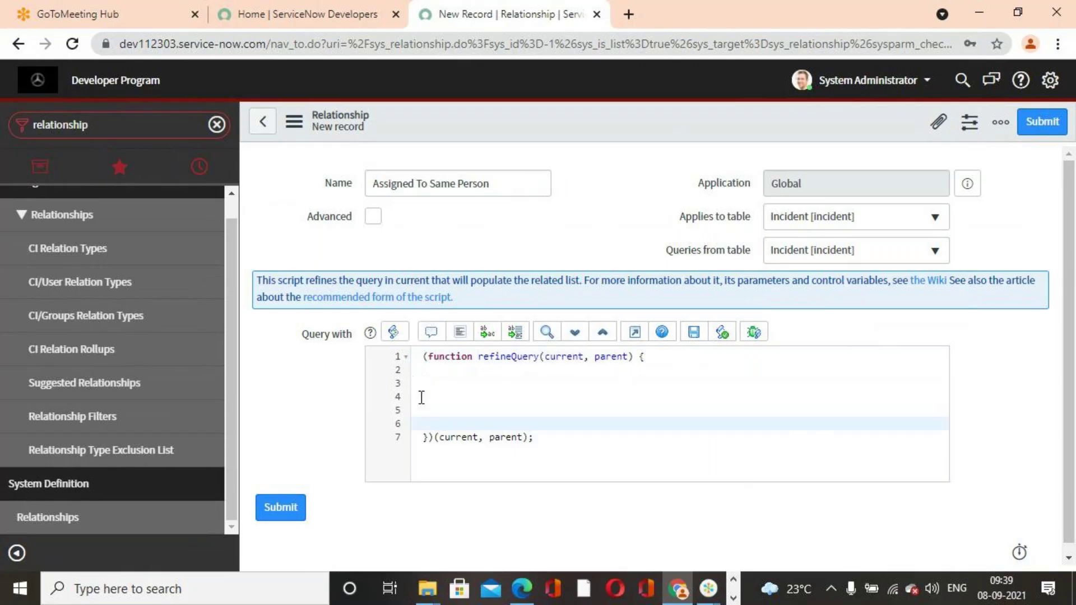
pyautogui.click(439, 396)
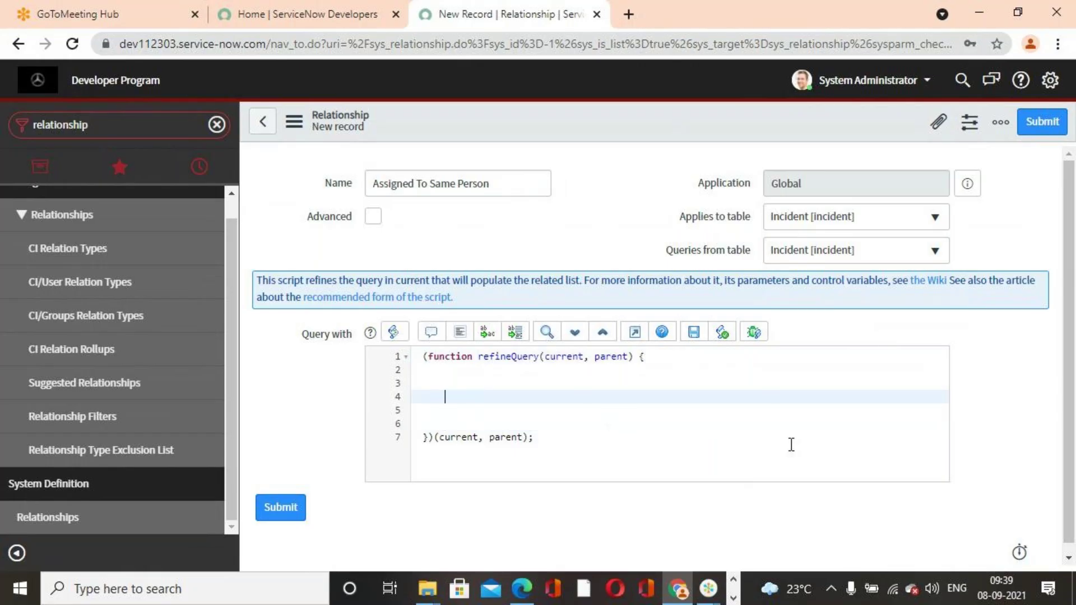
# Write a current.addQuery call inside refineQuery with 'assigned_to' as its first argument
pyautogui.write('current.addQ')
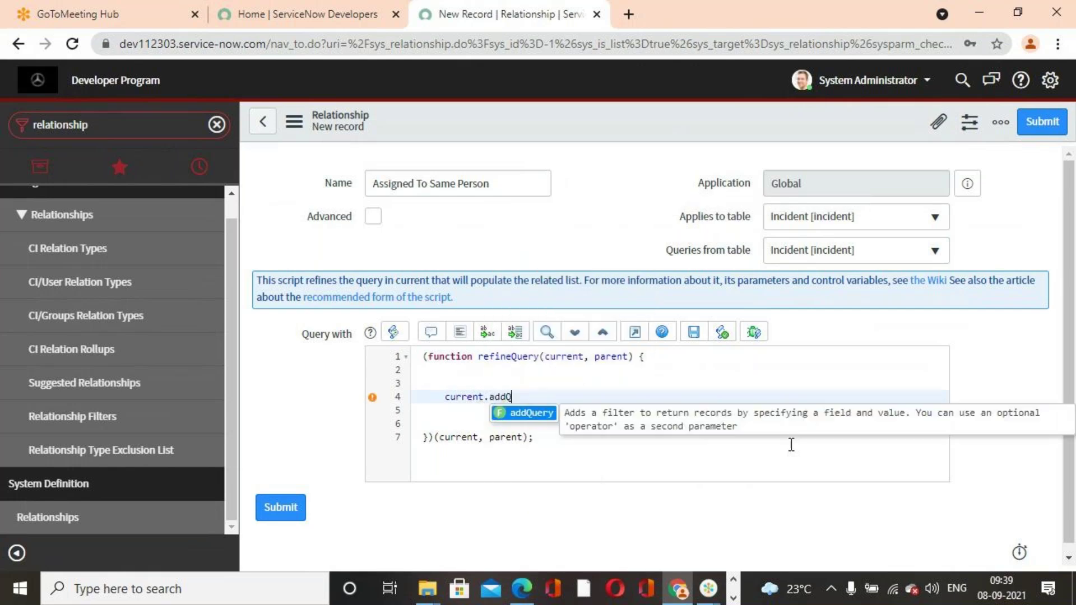
pyautogui.write('uery(')
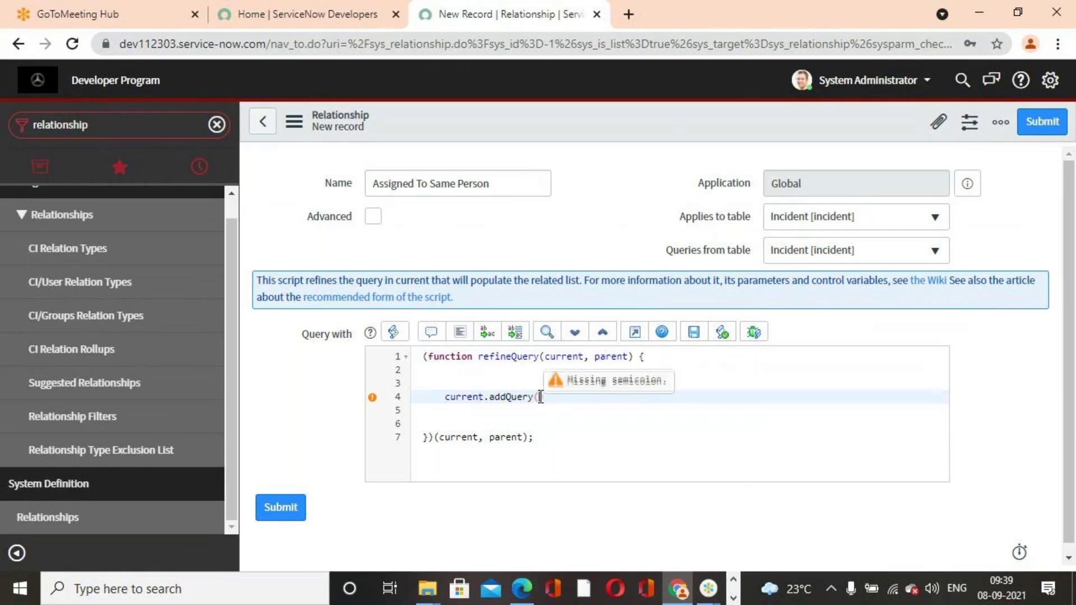
pyautogui.write("'")
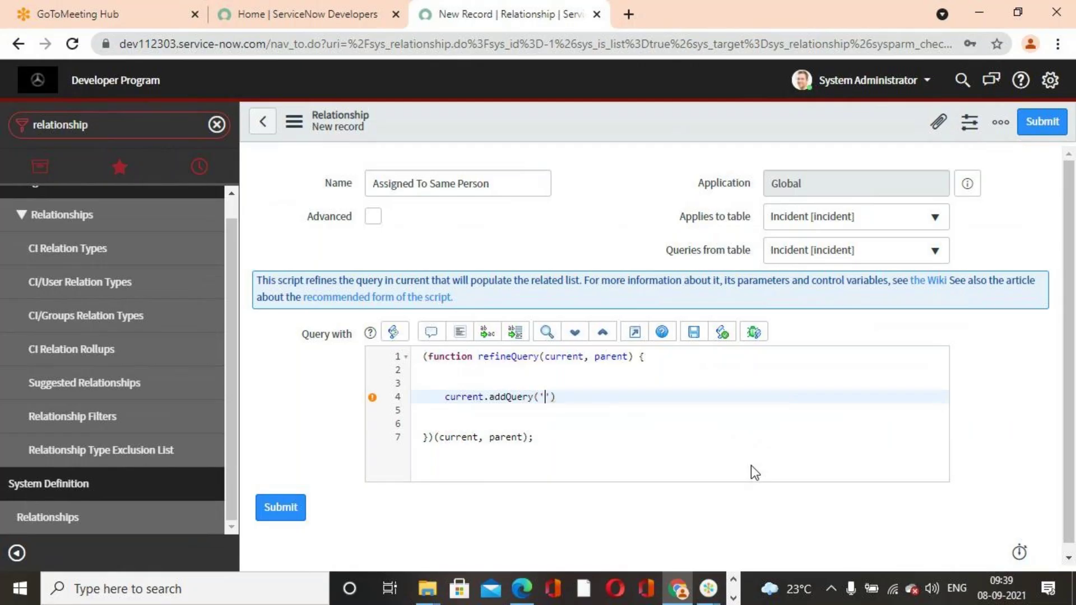
pyautogui.write('c')
pyautogui.write('ssigned_to')
pyautogui.write(')')
# Complete the query as current.addQuery('assigned_to',parent.assigned_to); and submit the relationship record
pyautogui.click(613, 399)
pyautogui.write(',same')
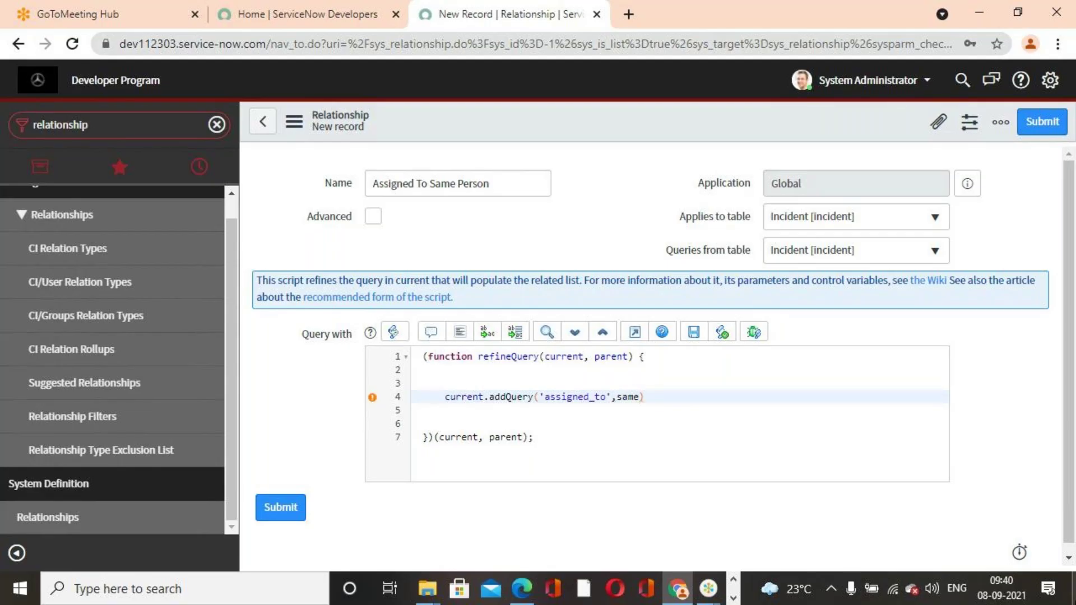
pyautogui.press('BackSpace')
pyautogui.press('BackSpace')
pyautogui.press('BackSpace')
pyautogui.press('BackSpace')
pyautogui.write('parent.')
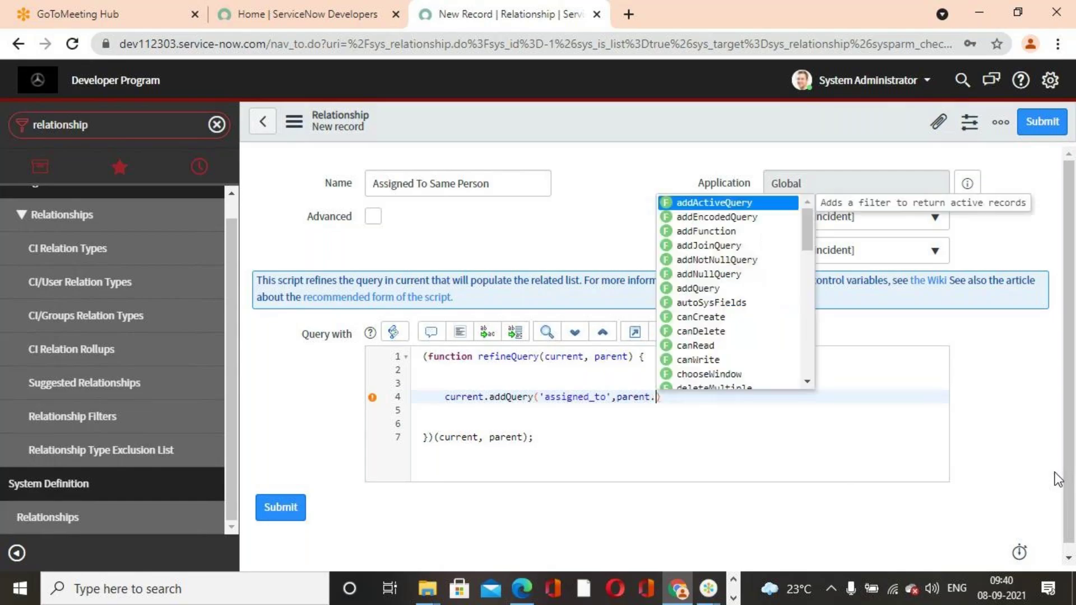
pyautogui.write('assi')
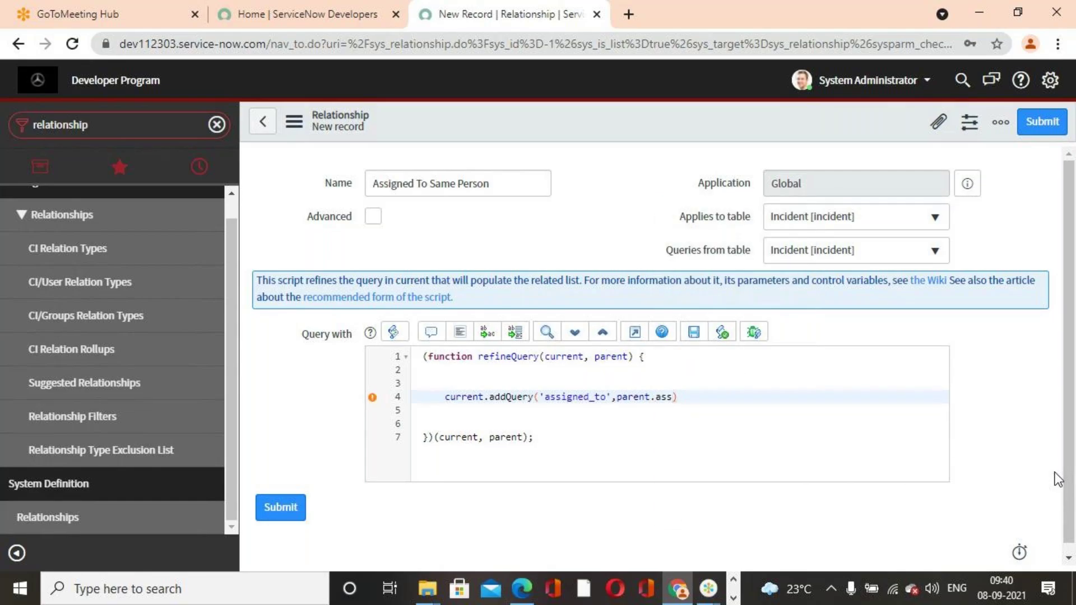
pyautogui.write('gn')
pyautogui.write(';')
pyautogui.click(552, 424)
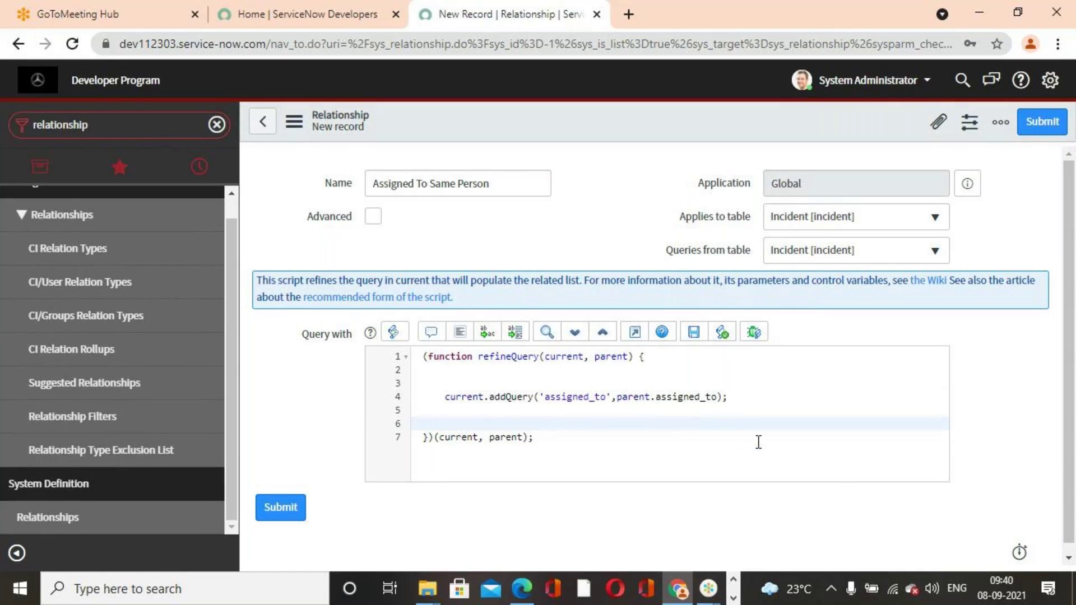
pyautogui.click(1024, 138)
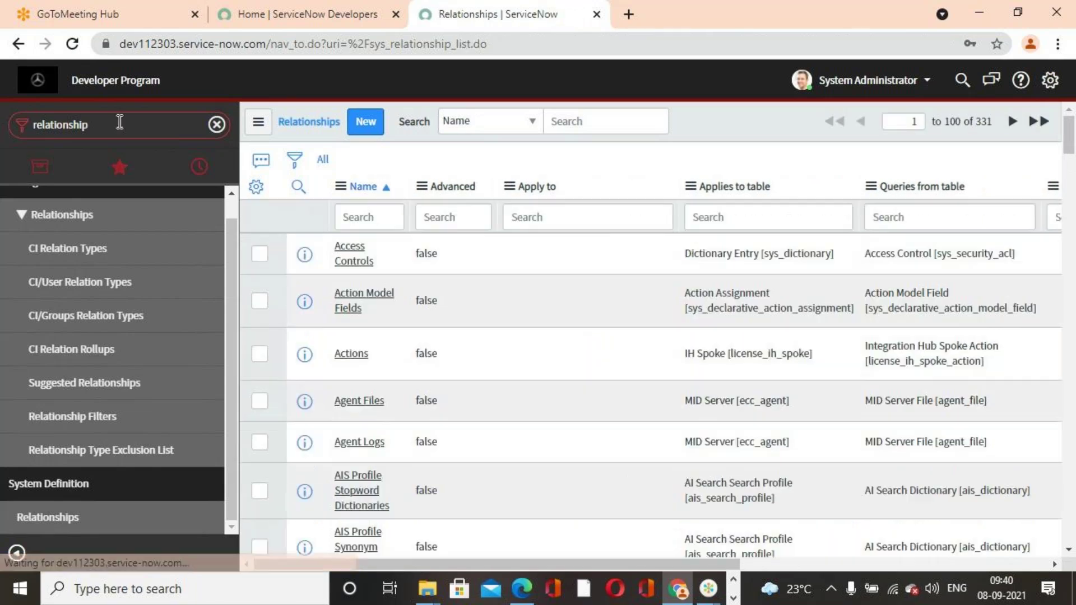
# Find the "incident" modules in the navigator, start a new incident and open the form's related lists configuration
pyautogui.doubleClick(119, 122)
pyautogui.write('li')
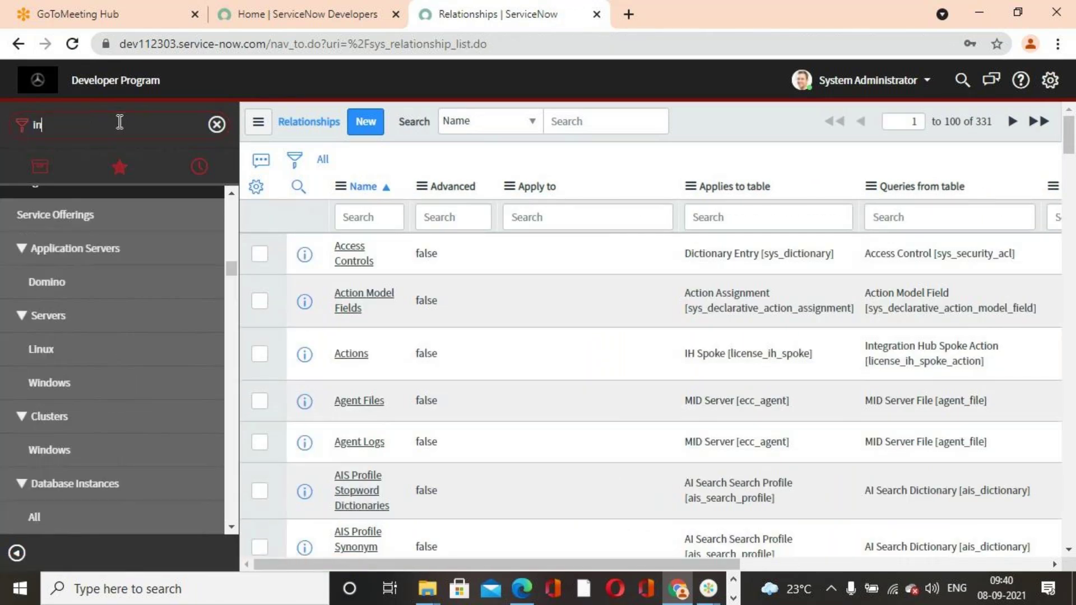
pyautogui.write('cident')
pyautogui.scroll(3, 68, 319)
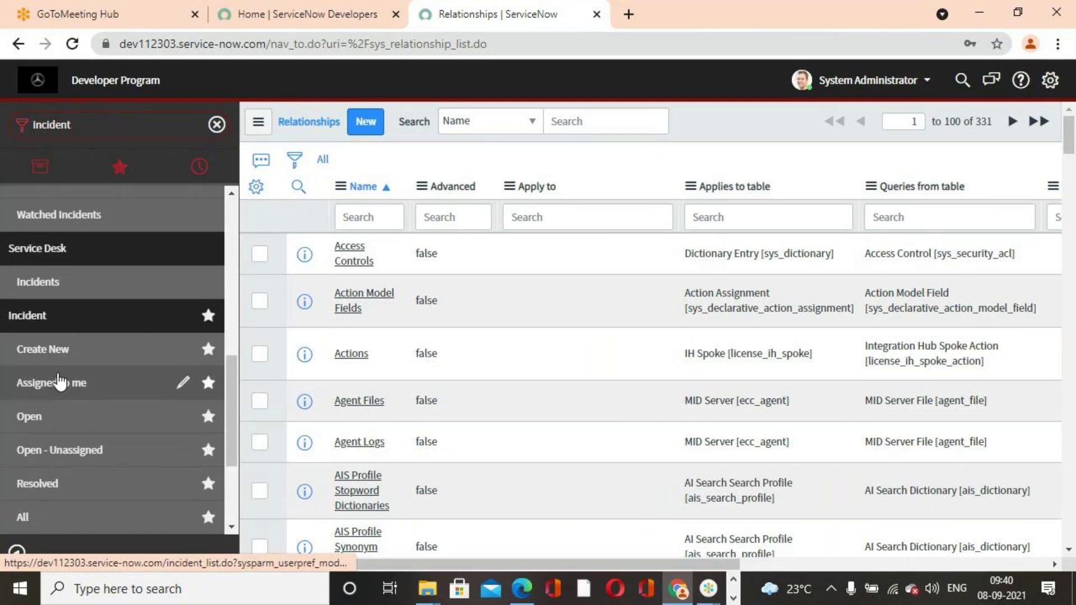
pyautogui.click(60, 353)
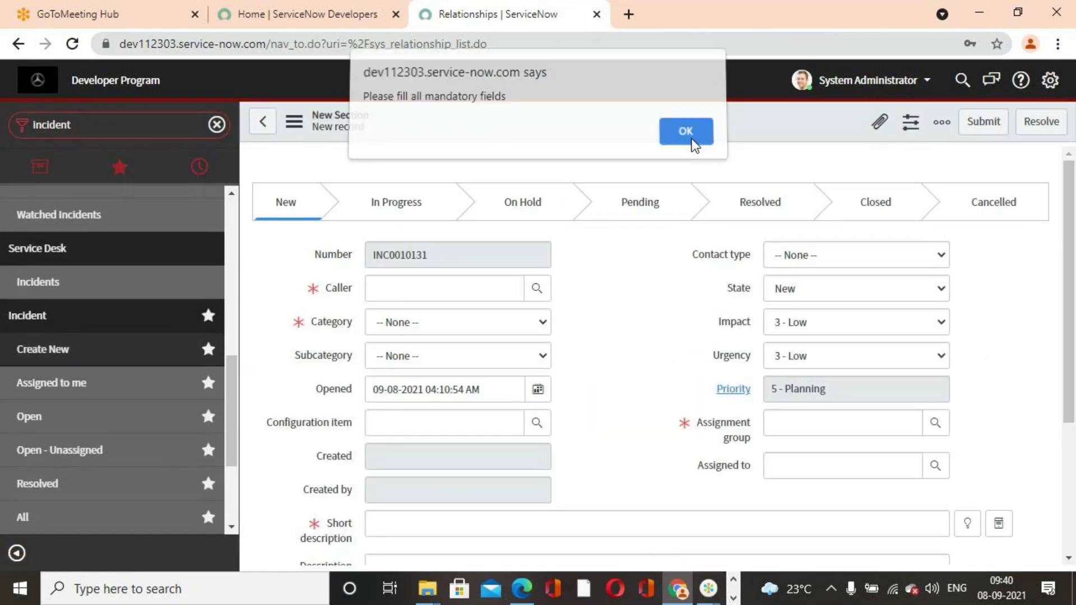
pyautogui.click(691, 142)
pyautogui.rightClick(684, 132)
pyautogui.moveTo(778, 167)
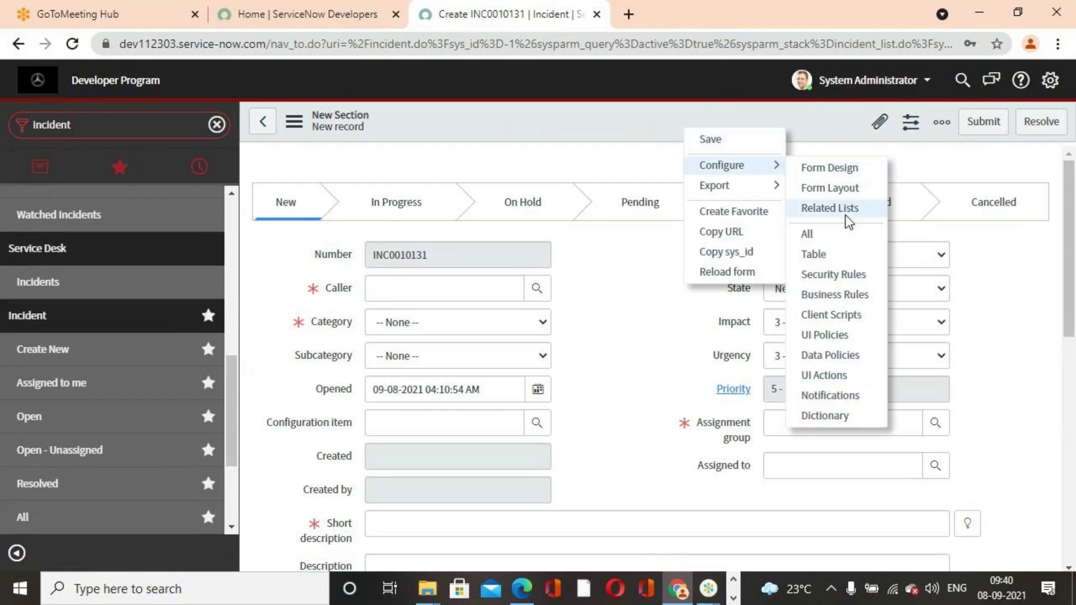
pyautogui.click(827, 210)
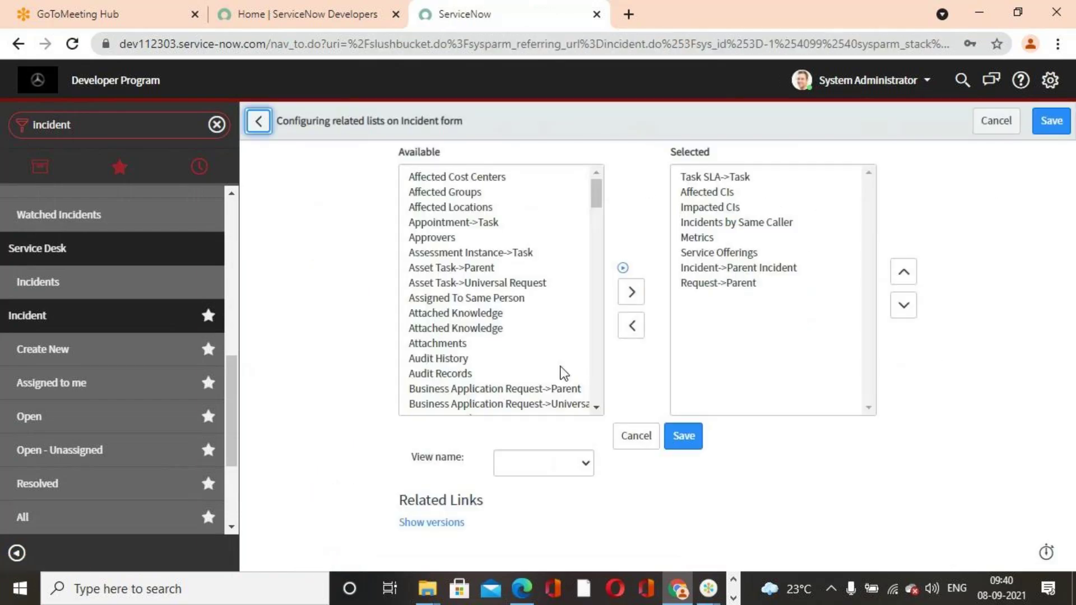
# Look through the available related lists for the Incident form for the new relationship
pyautogui.moveTo(603, 197); pyautogui.dragTo(594, 291)
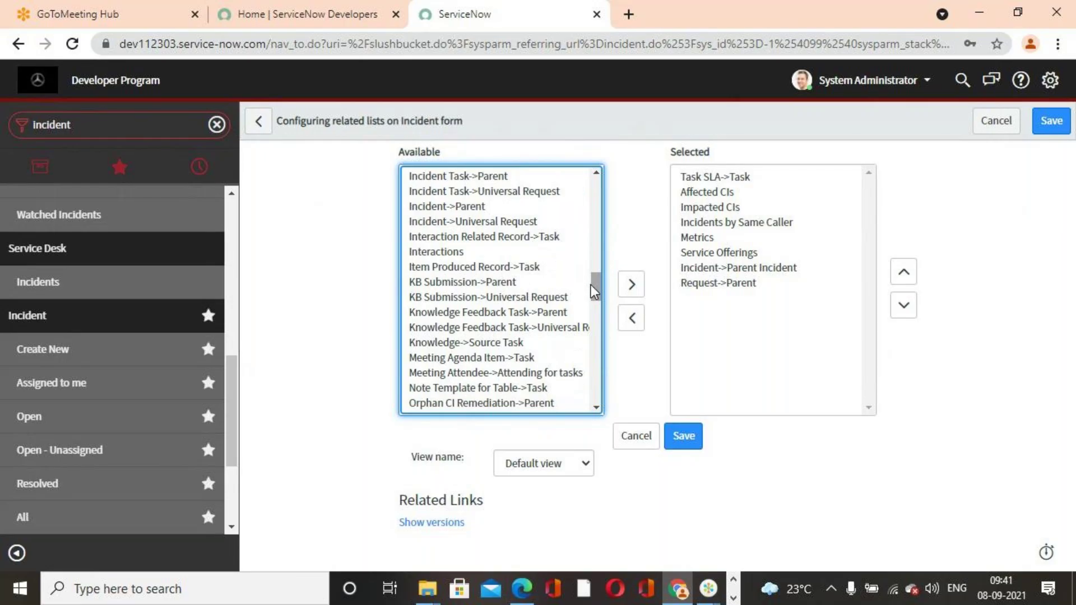
pyautogui.press('s')
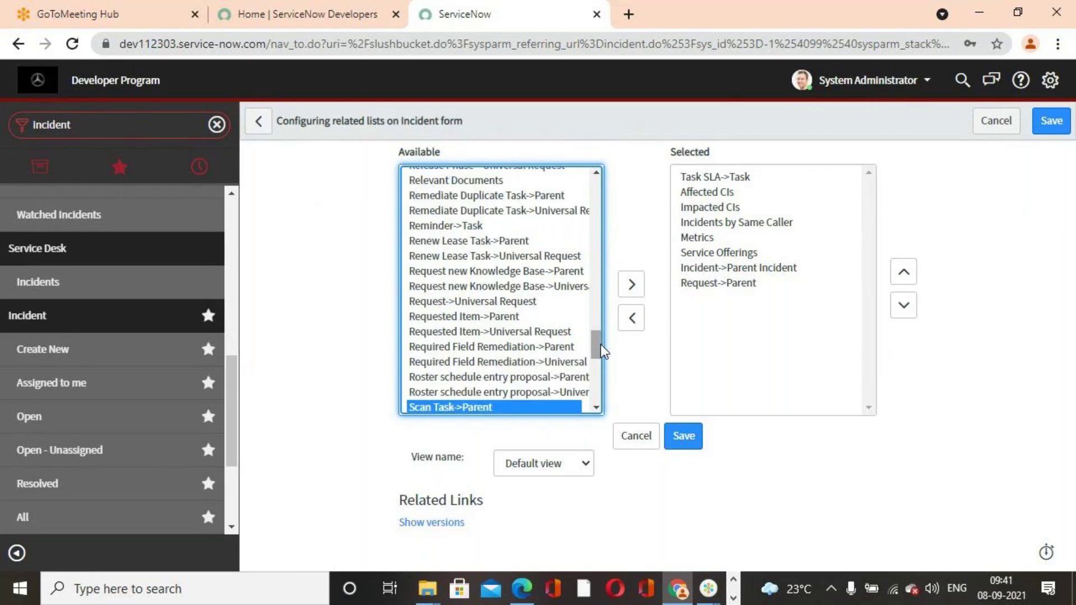
pyautogui.moveTo(598, 344); pyautogui.dragTo(599, 192)
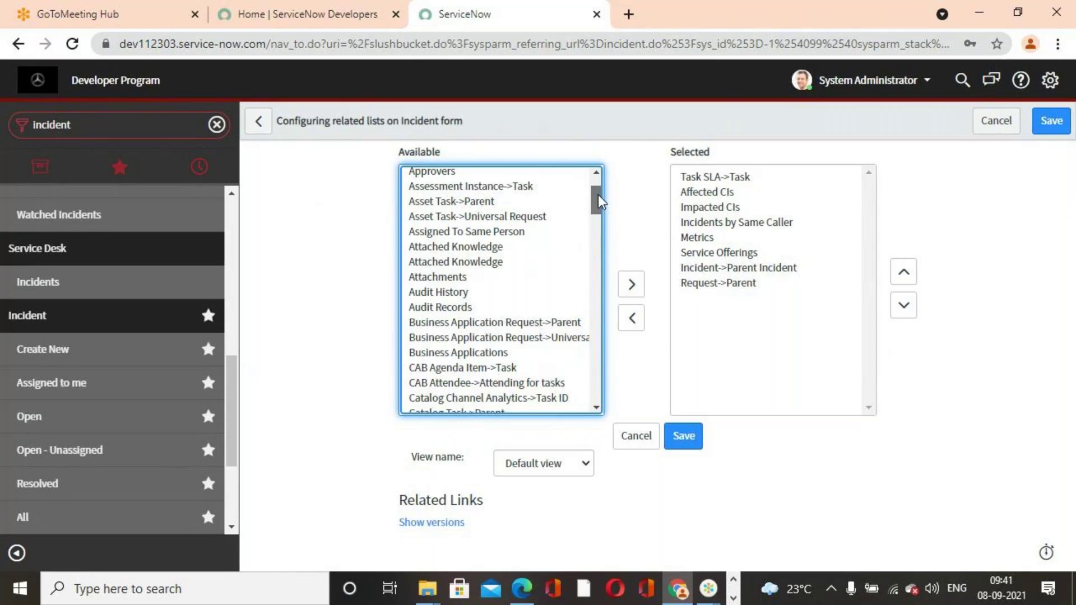
pyautogui.moveTo(599, 207); pyautogui.dragTo(603, 240)
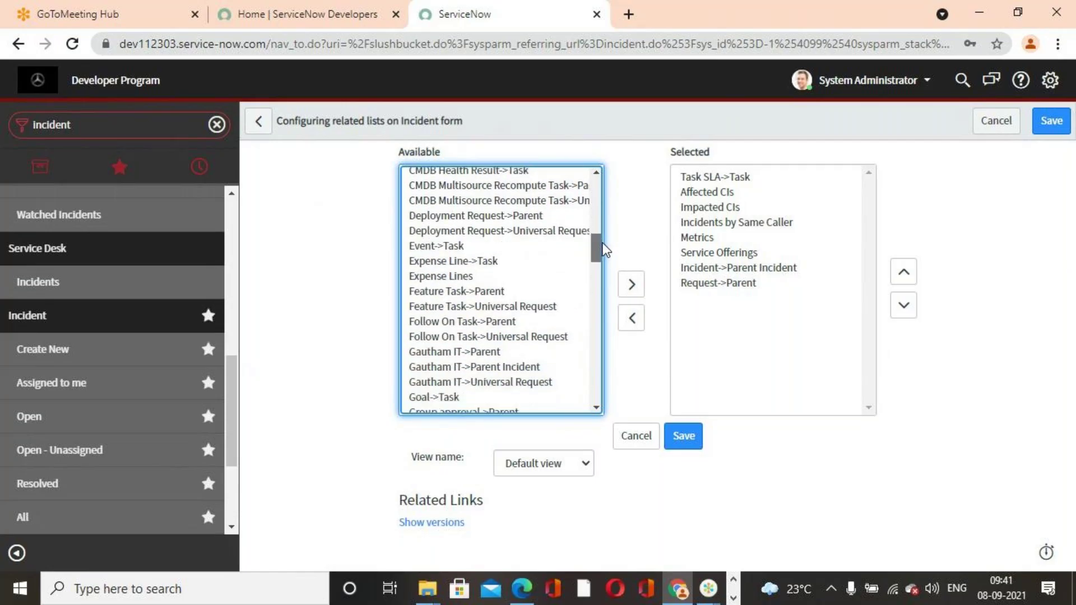
pyautogui.moveTo(604, 247); pyautogui.dragTo(615, 380)
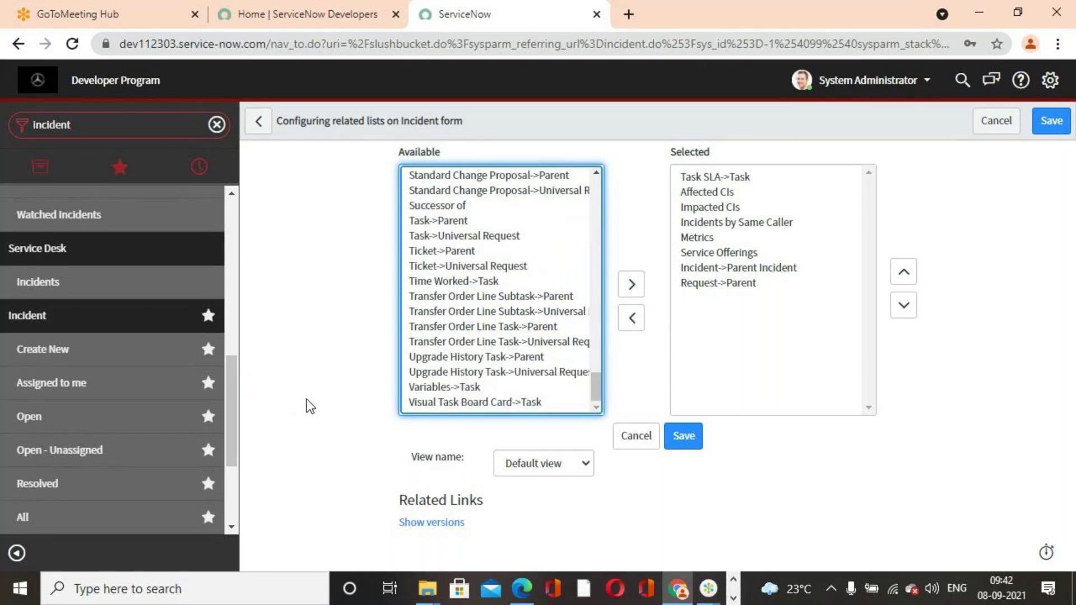
# Search the navigator for "relationship" and open the System Definition Relationships list
pyautogui.doubleClick(146, 125)
pyautogui.write('relationsh')
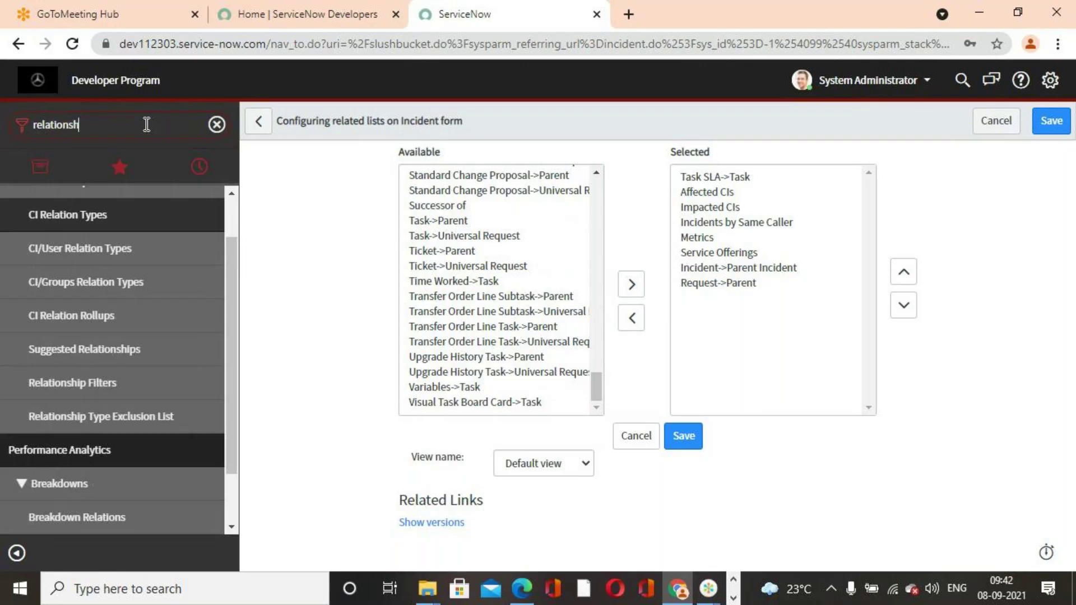
pyautogui.write('ip')
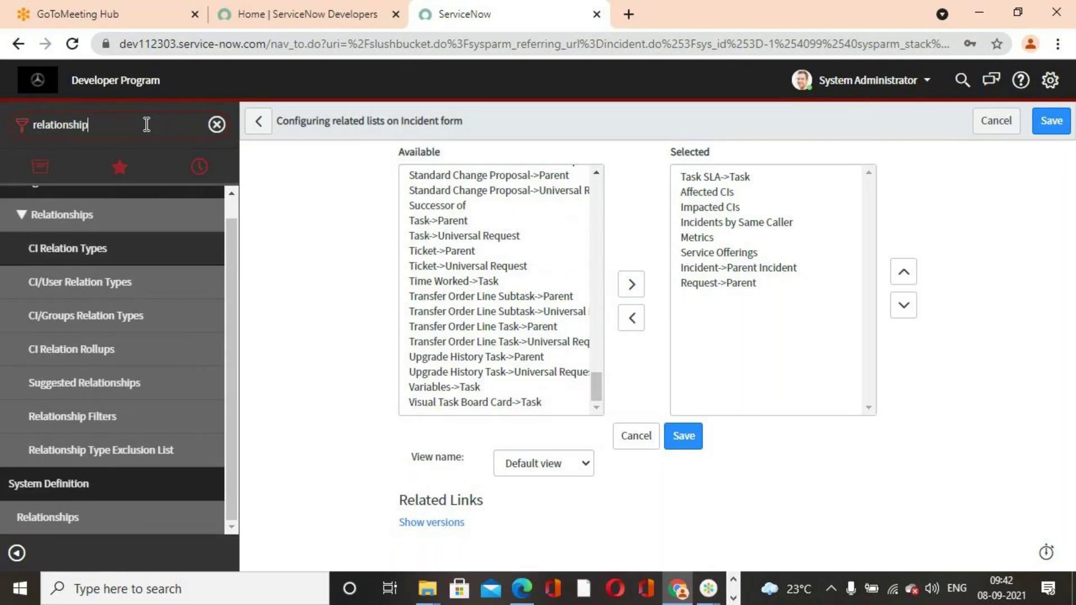
pyautogui.click(46, 519)
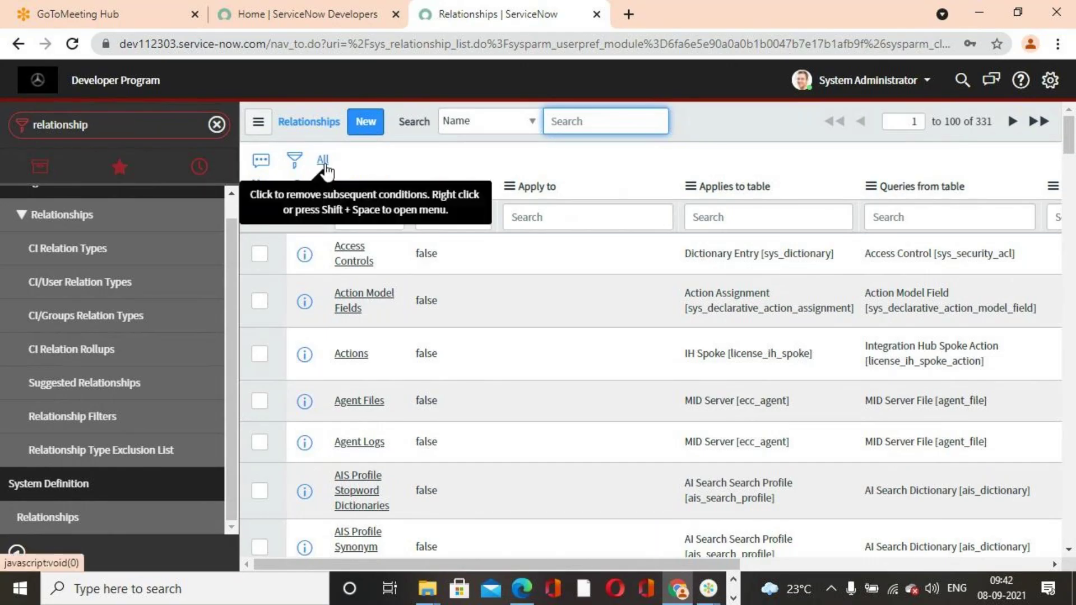
# Filter the Relationships list to records with Created on Today
pyautogui.click(295, 160)
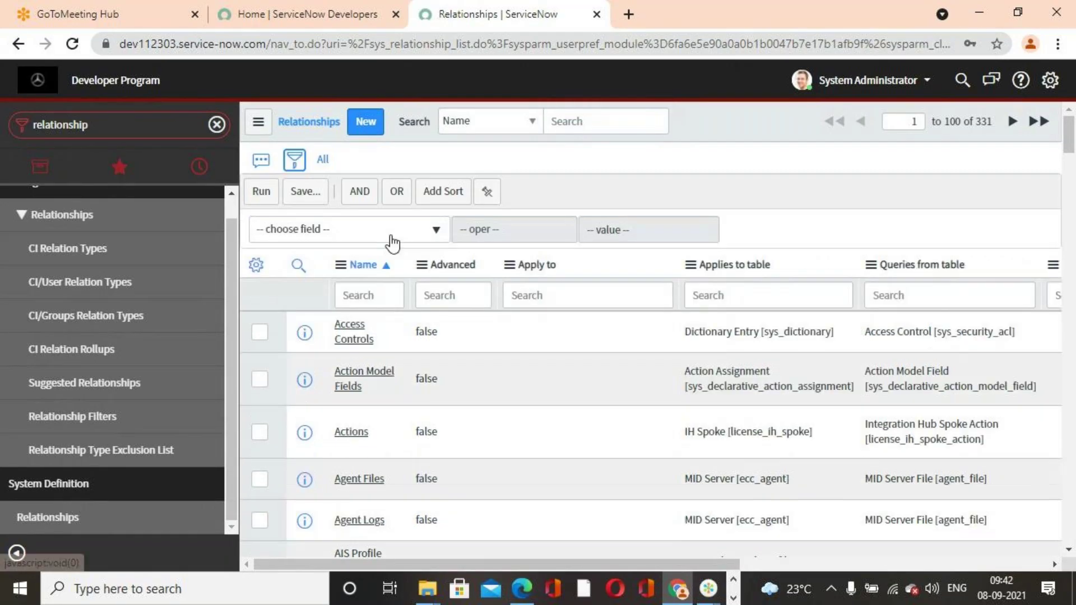
pyautogui.click(390, 236)
pyautogui.write('created')
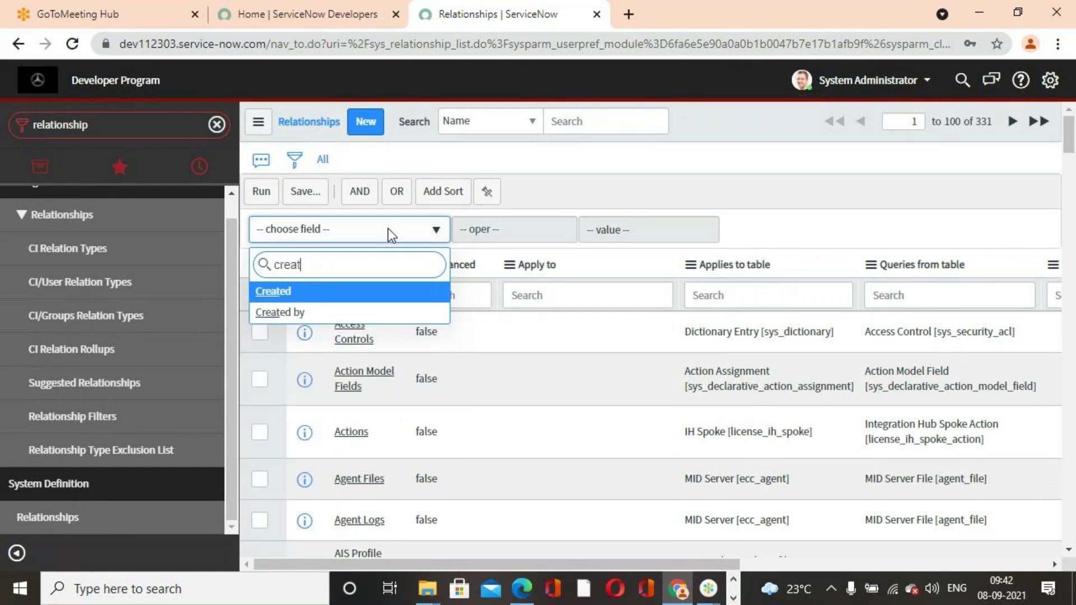
pyautogui.click(350, 299)
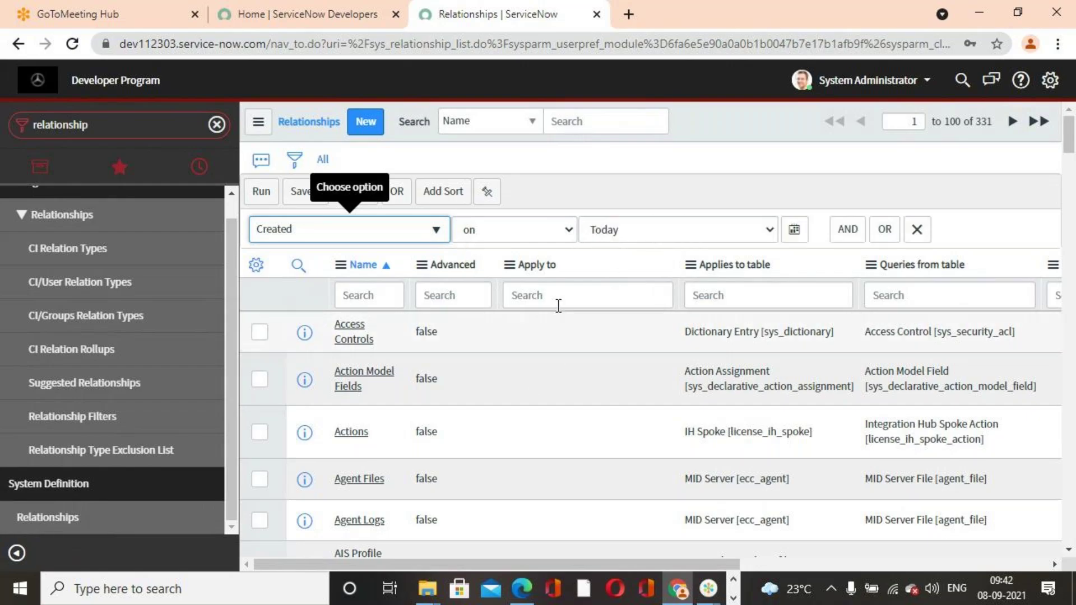
pyautogui.click(261, 191)
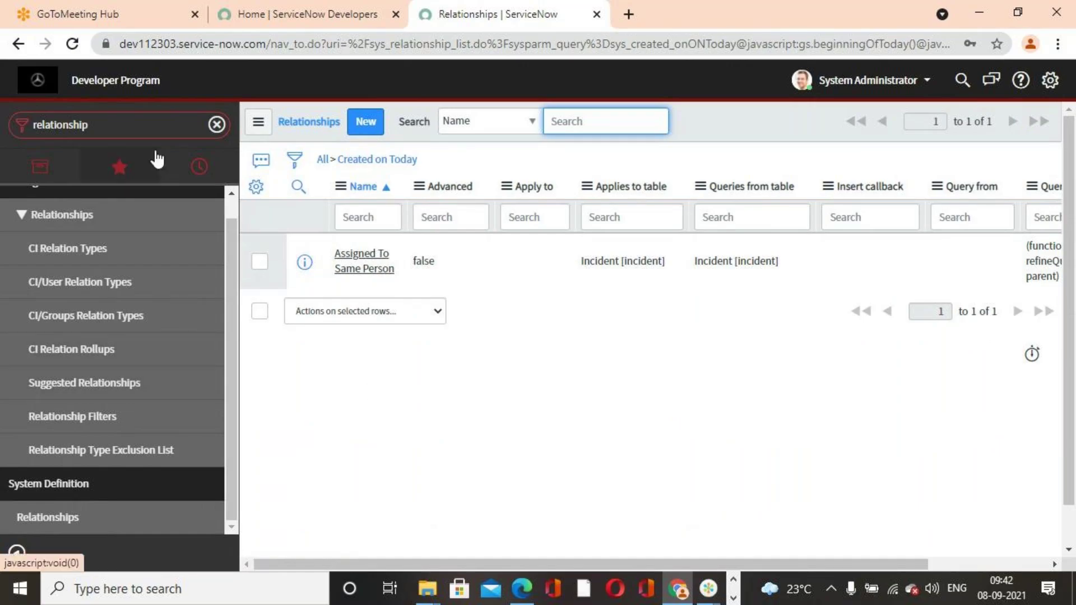
# Return to the "incident" modules, create a new incident record and open its related lists configuration
pyautogui.click(149, 133)
pyautogui.write('In')
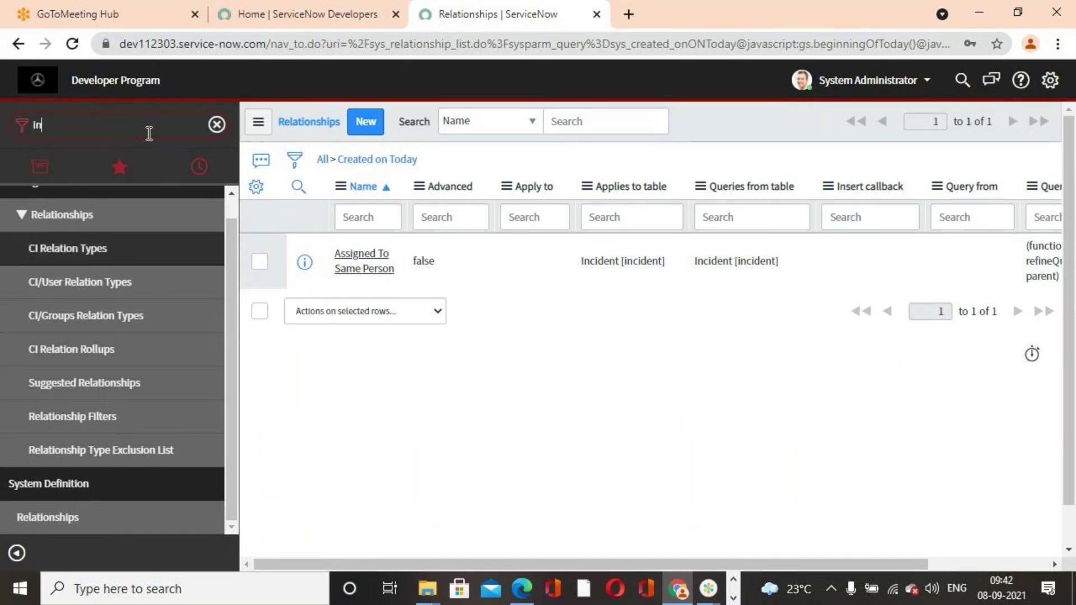
pyautogui.write('cident')
pyautogui.scroll(-5, 84, 292)
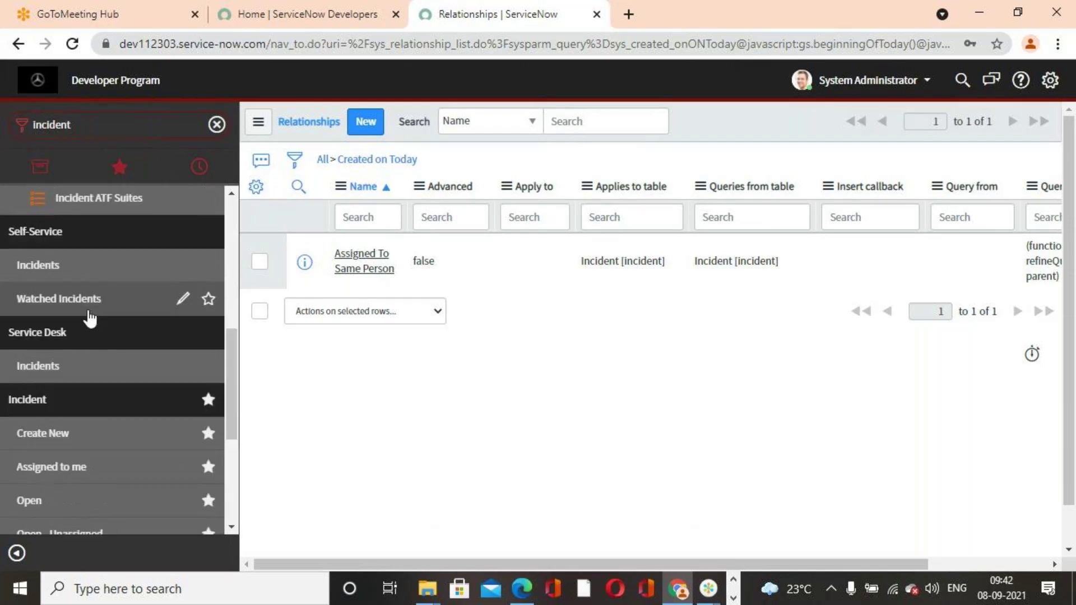
pyautogui.click(75, 441)
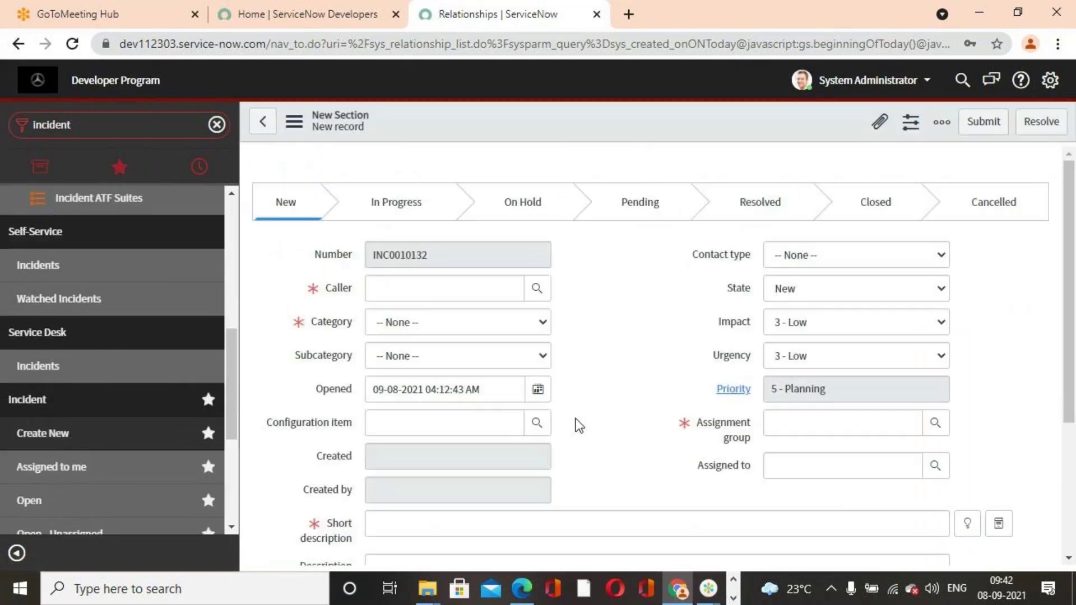
pyautogui.click(687, 137)
pyautogui.rightClick(624, 130)
pyautogui.moveTo(703, 167)
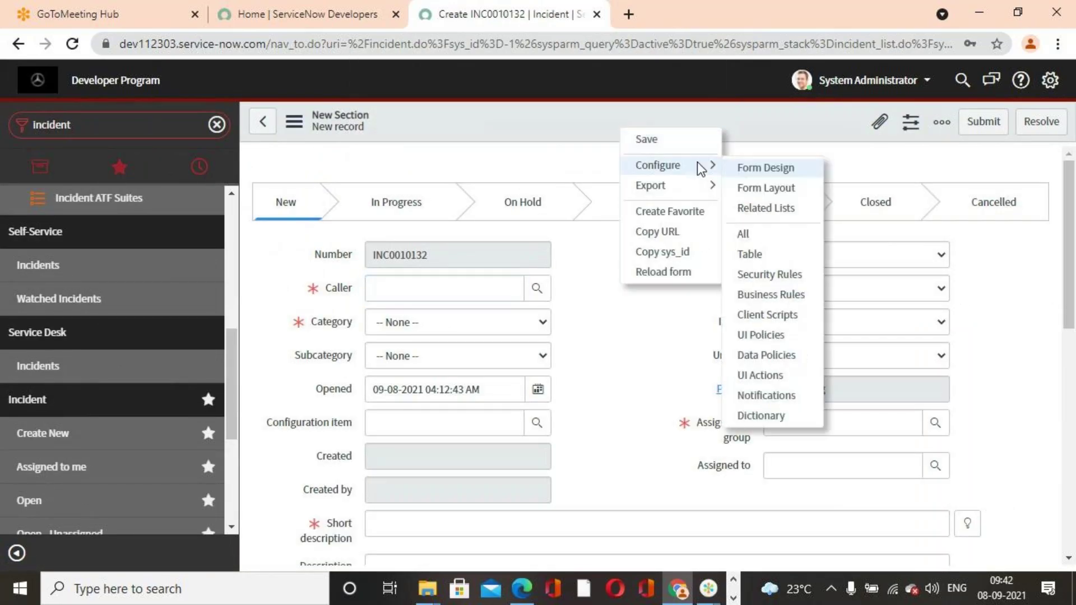
pyautogui.click(785, 212)
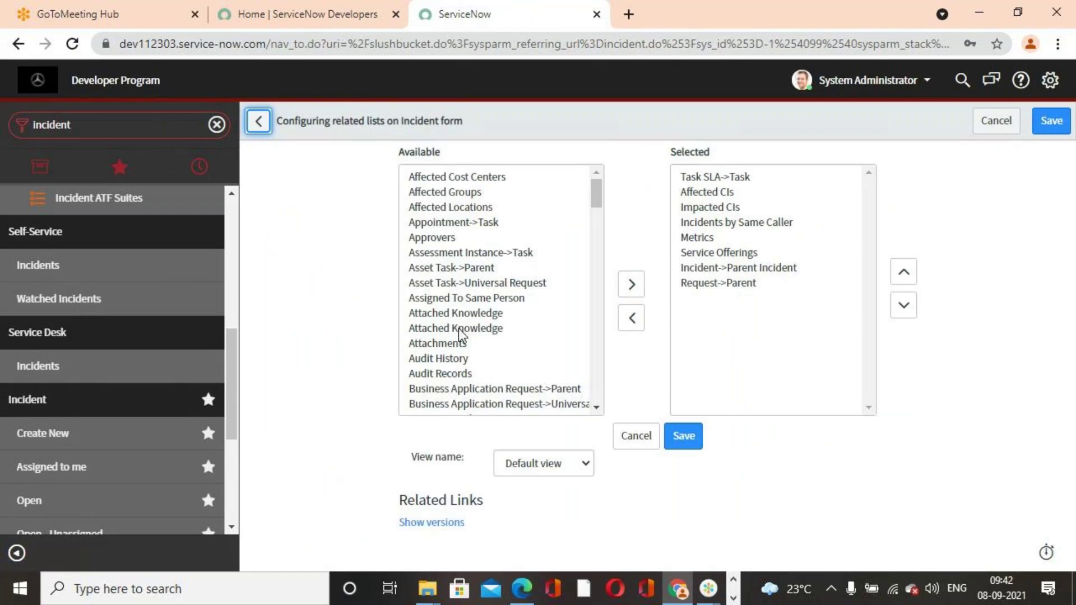
# Add Assigned To Same Person to the selected related lists and move it up to just above Metrics
pyautogui.click(448, 299)
pyautogui.doubleClick(448, 299)
pyautogui.click(904, 273)
pyautogui.click(903, 272)
pyautogui.click(904, 273)
pyautogui.click(904, 274)
# Remove Incidents by Same Caller from the selected related lists and save the Incident form configuration
pyautogui.doubleClick(739, 223)
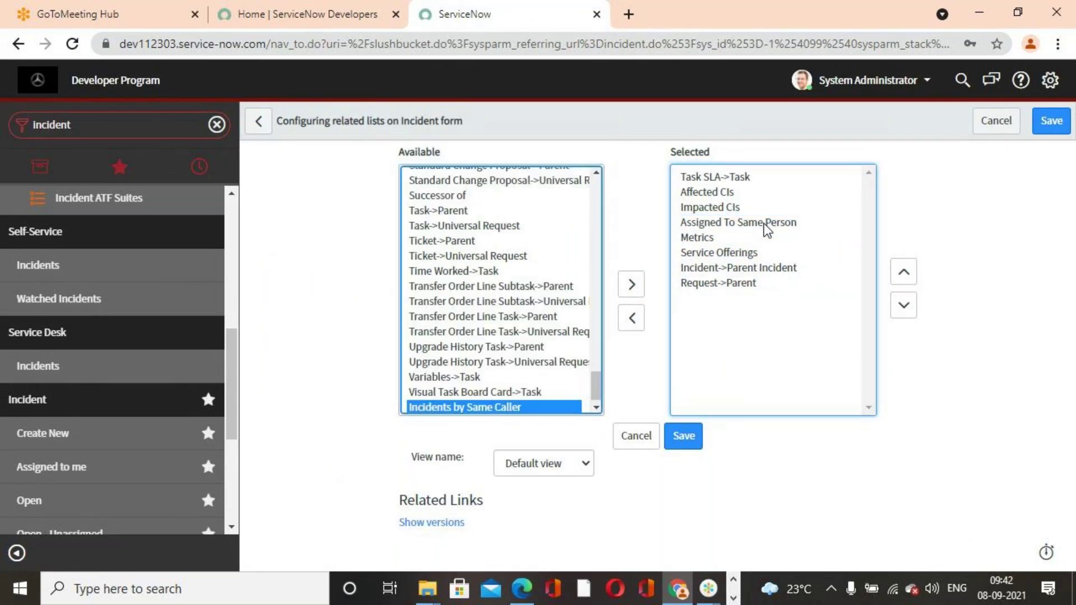
pyautogui.click(684, 439)
pyautogui.click(685, 440)
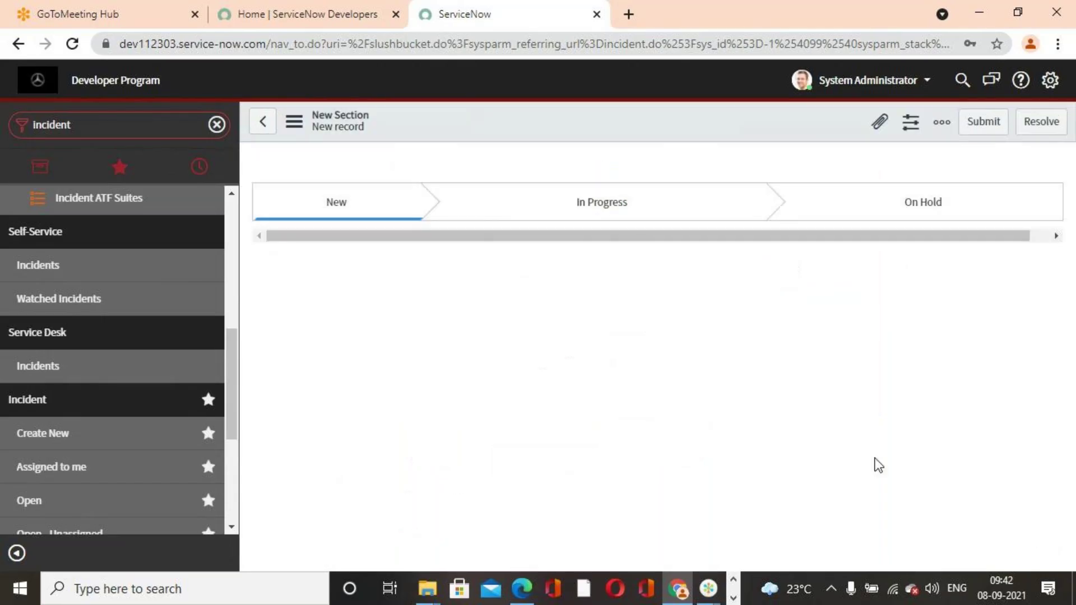
# Dismiss the mandatory fields alert, list all incidents, and open incident INC0000029
pyautogui.click(689, 145)
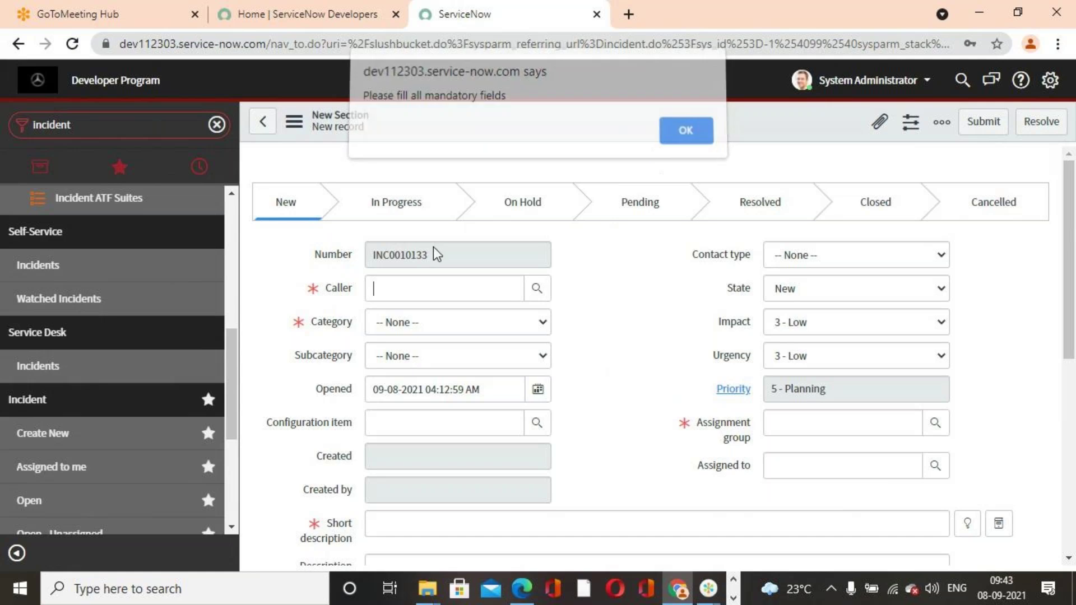
pyautogui.scroll(-3, 173, 413)
pyautogui.click(53, 436)
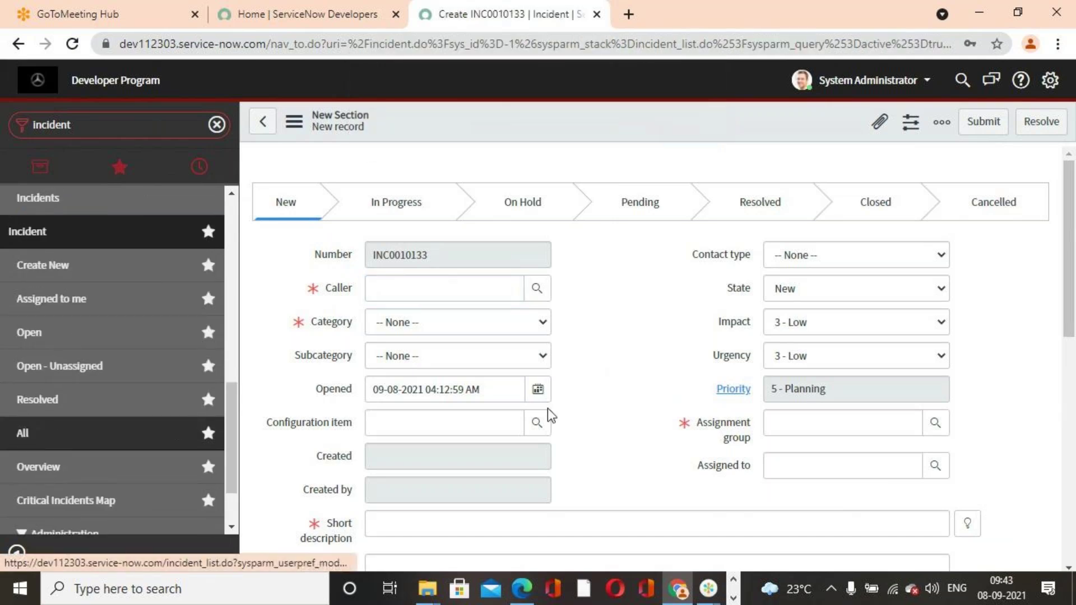
pyautogui.scroll(-3, 508, 392)
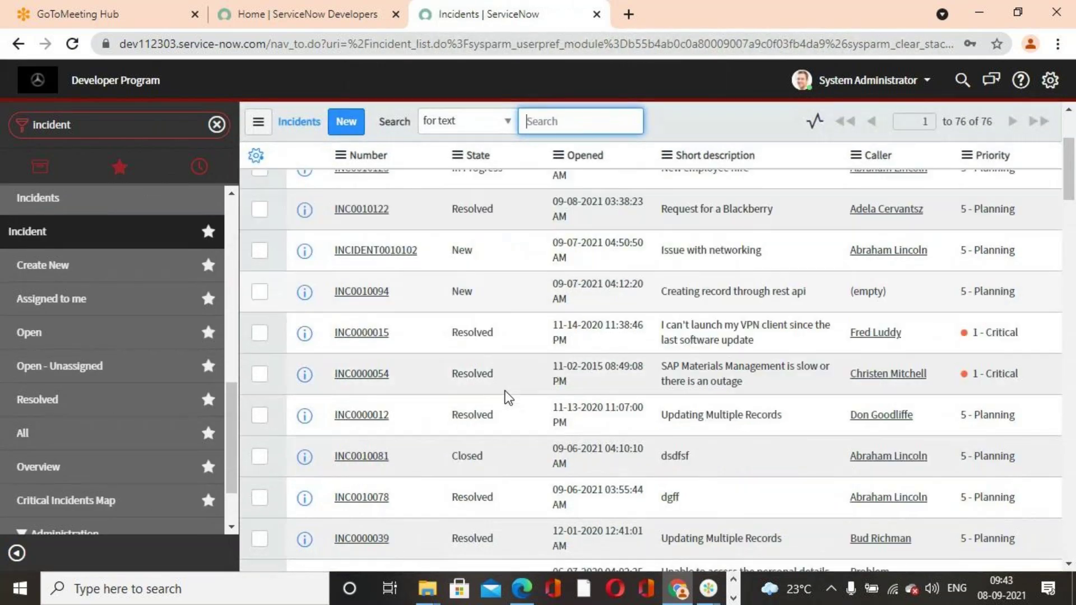
pyautogui.scroll(-4, 381, 421)
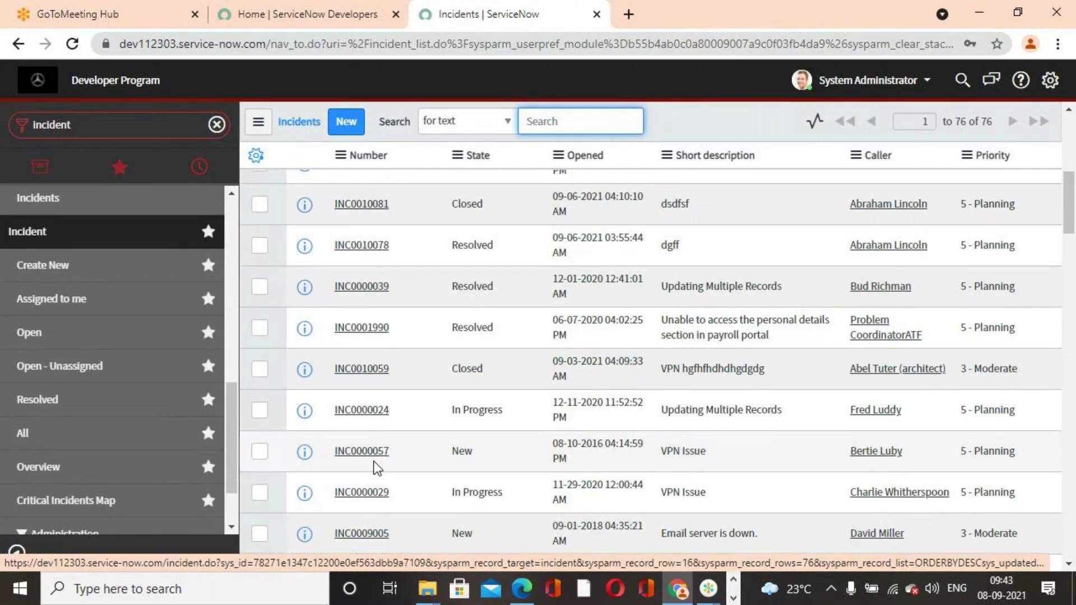
pyautogui.click(373, 493)
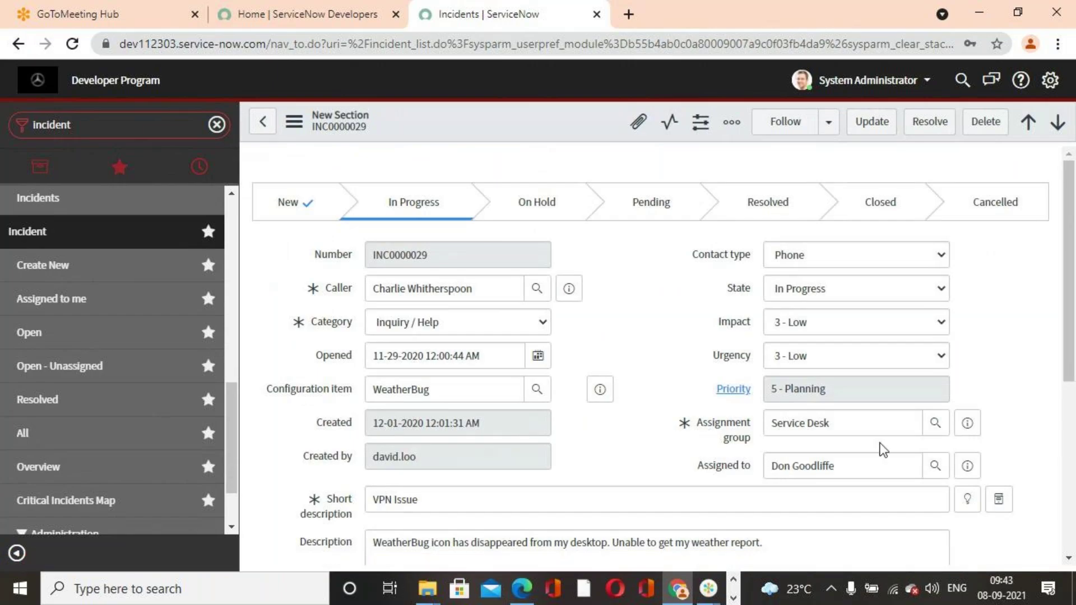
pyautogui.click(685, 138)
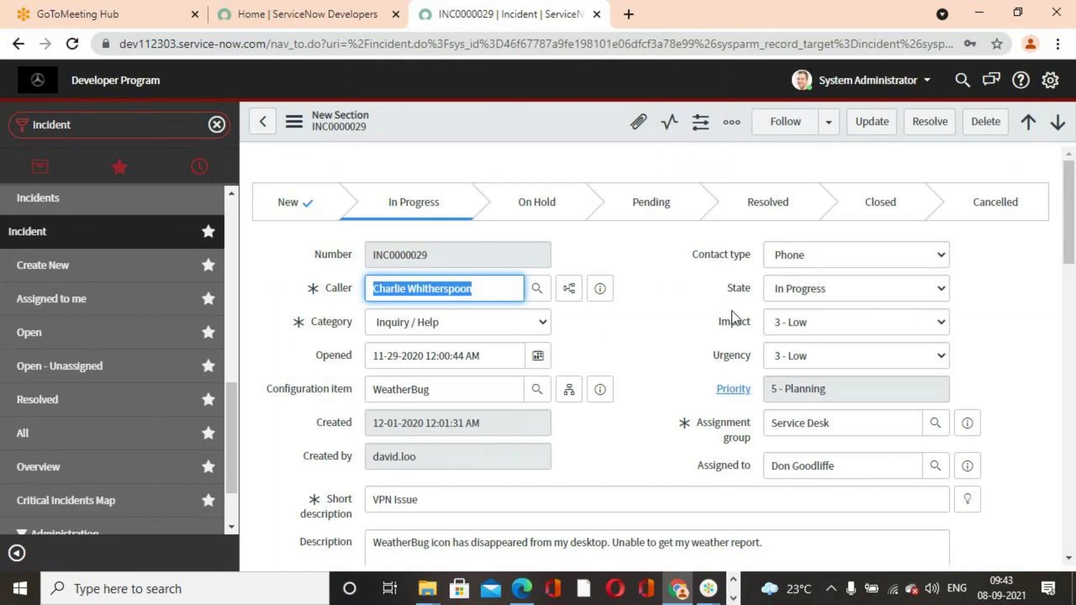
# Examine the Assigned To Same Person related list on INC0000029 and compare it with the record's Assigned to field
pyautogui.scroll(-3, 786, 345)
pyautogui.scroll(-15, 786, 345)
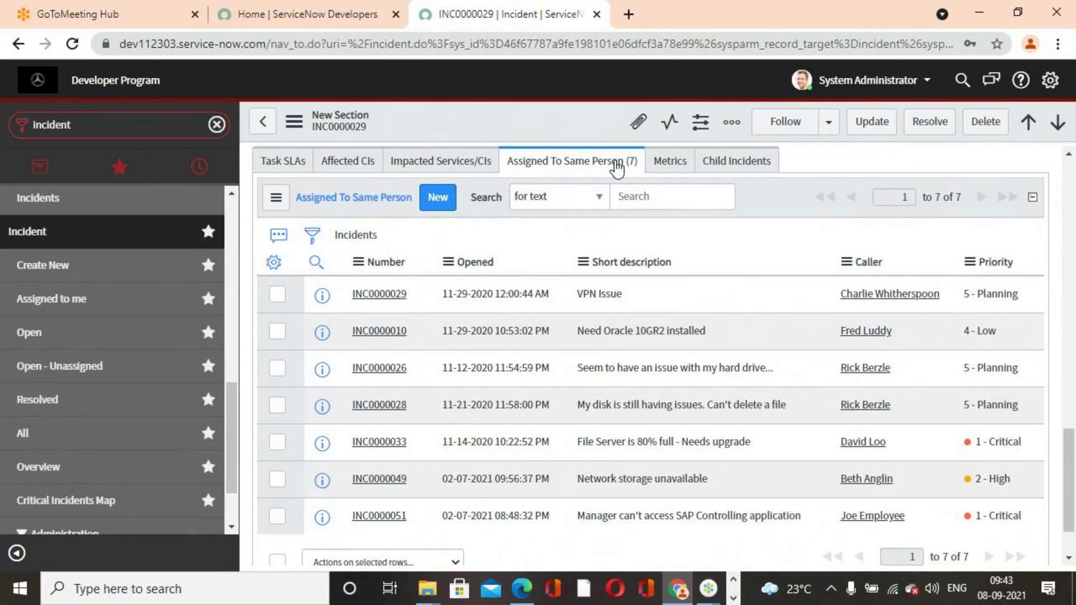
pyautogui.scroll(10, 567, 401)
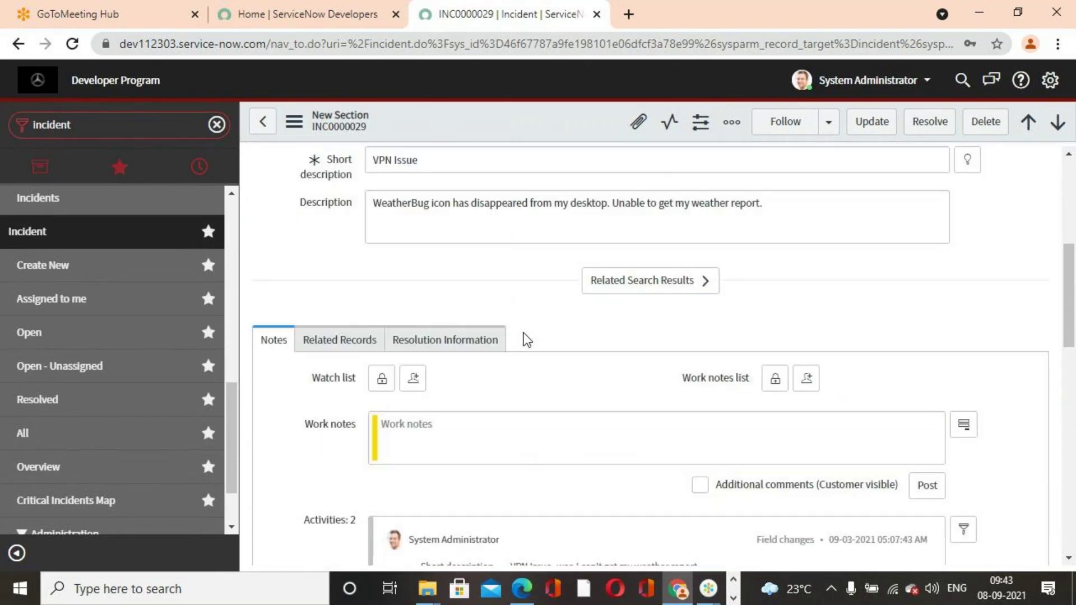
pyautogui.scroll(6, 525, 339)
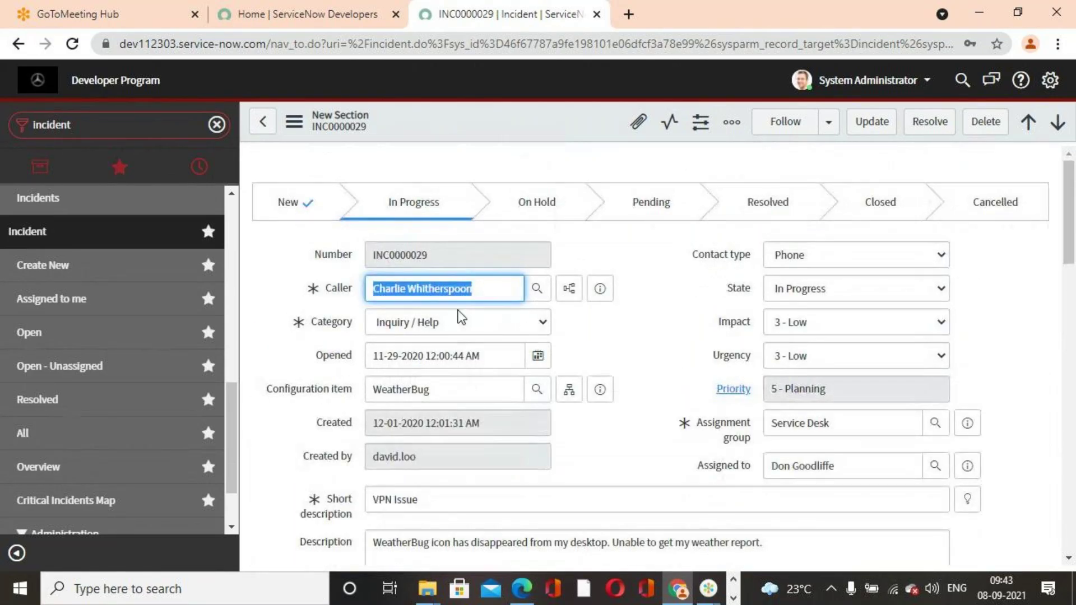
pyautogui.scroll(-15, 514, 341)
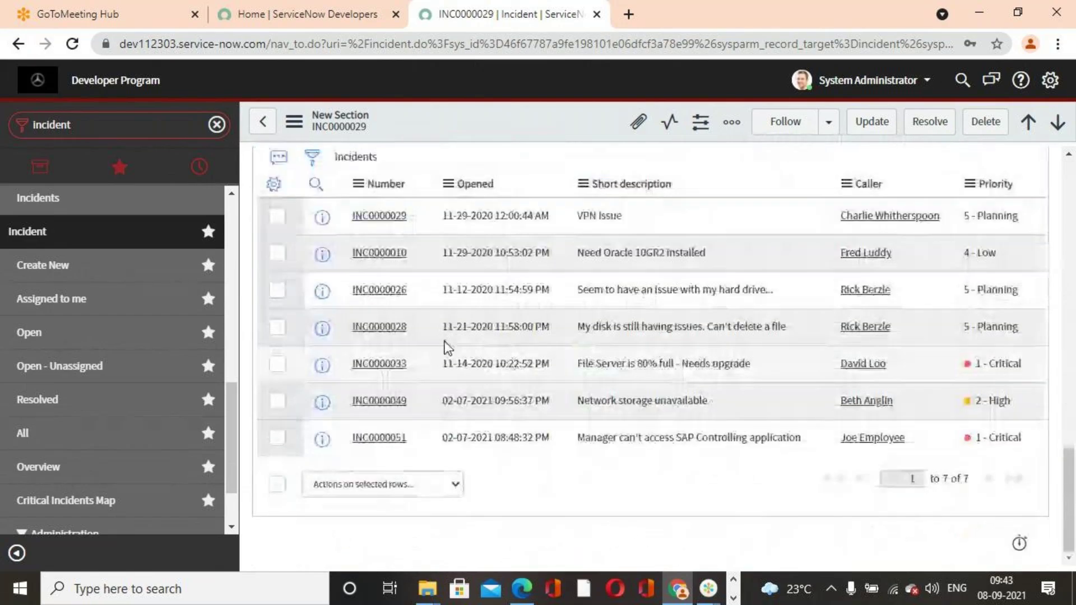
pyautogui.scroll(15, 608, 375)
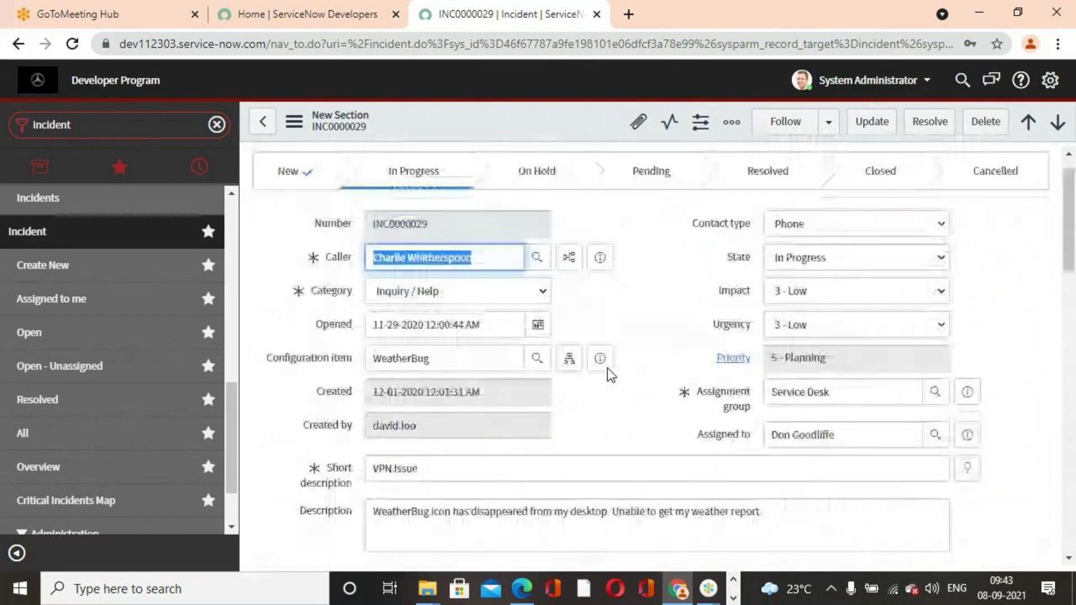
# Go to the next incident, INC0009005, and examine its related list entries alongside its Assigned to field
pyautogui.click(1058, 122)
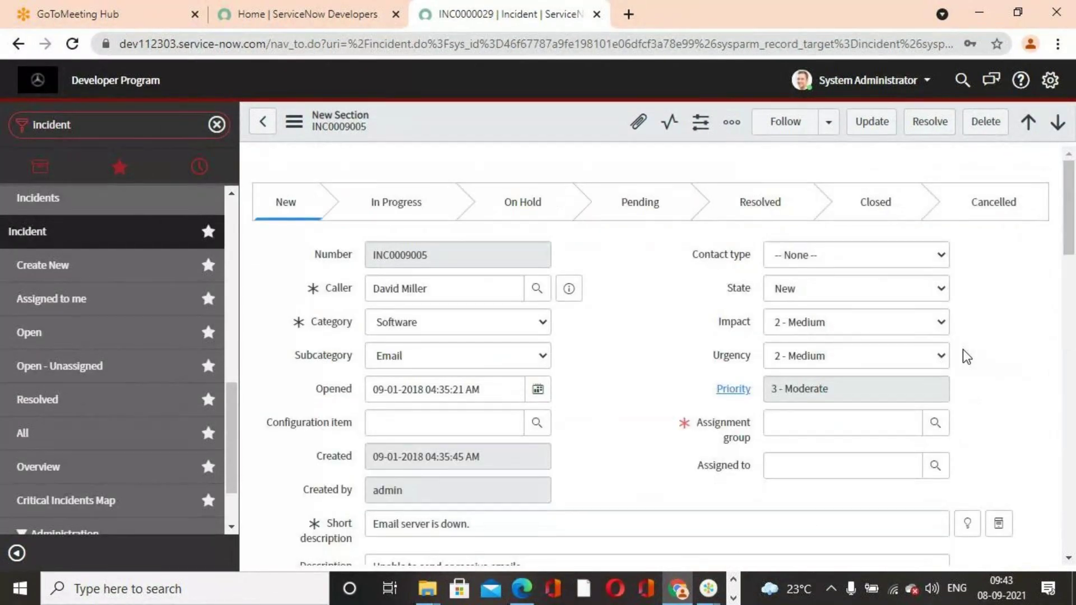
pyautogui.click(687, 137)
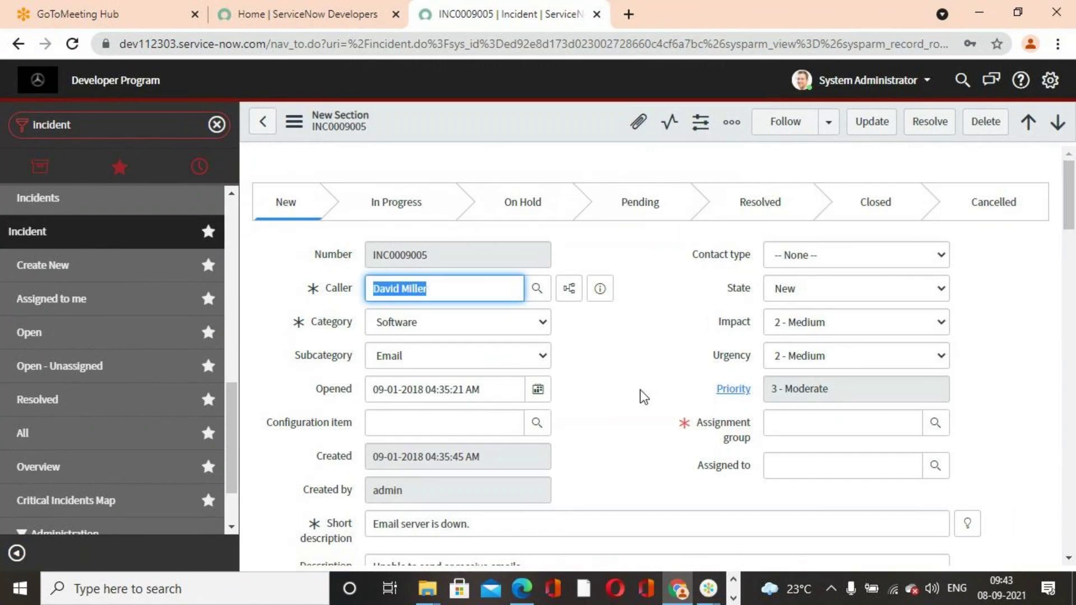
pyautogui.scroll(-20, 644, 396)
pyautogui.scroll(2, 637, 392)
pyautogui.scroll(-5, 663, 456)
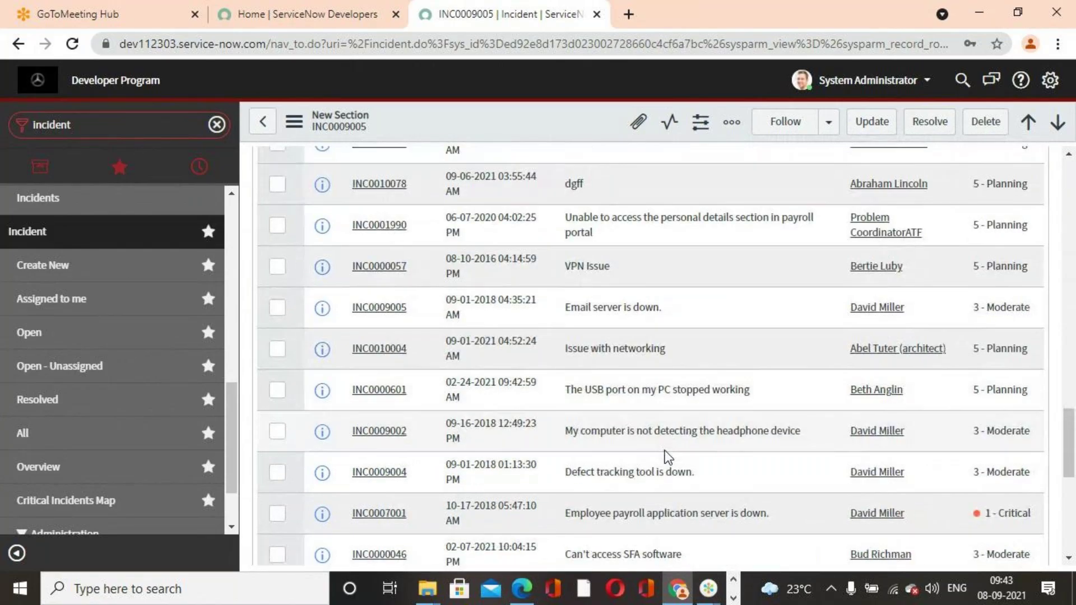
pyautogui.scroll(15, 667, 454)
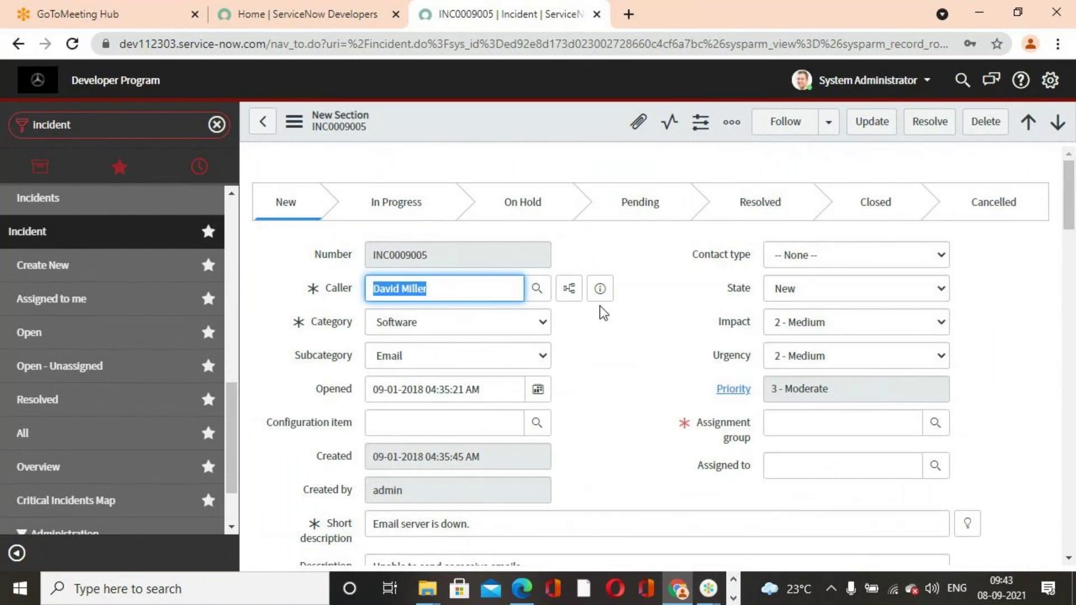
# Advance through the following incident records to INC0000014, dismissing the mandatory fields alerts
pyautogui.click(1058, 122)
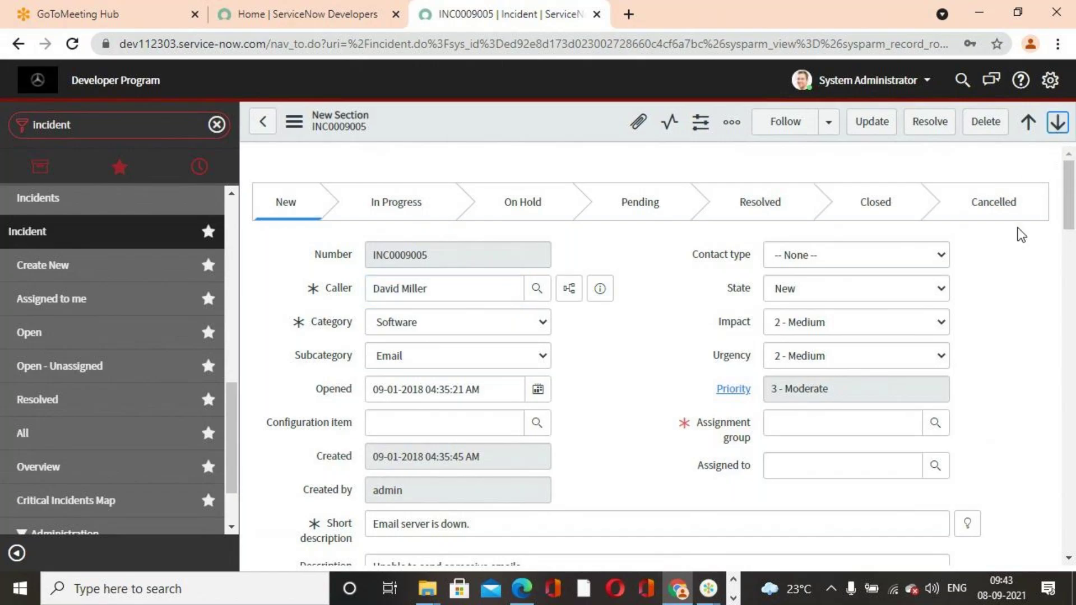
pyautogui.click(1057, 123)
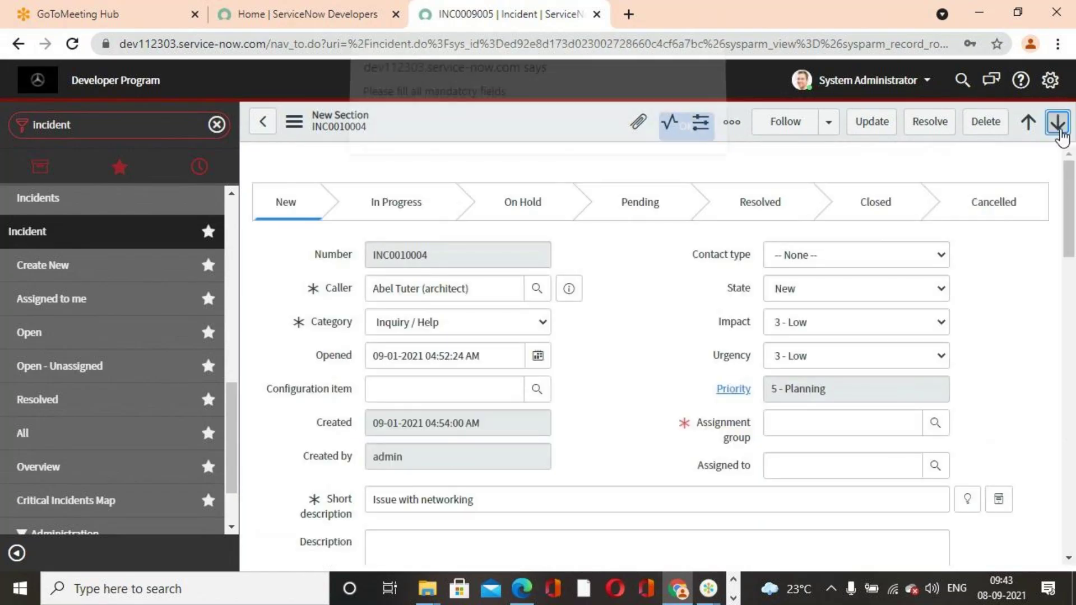
pyautogui.click(710, 142)
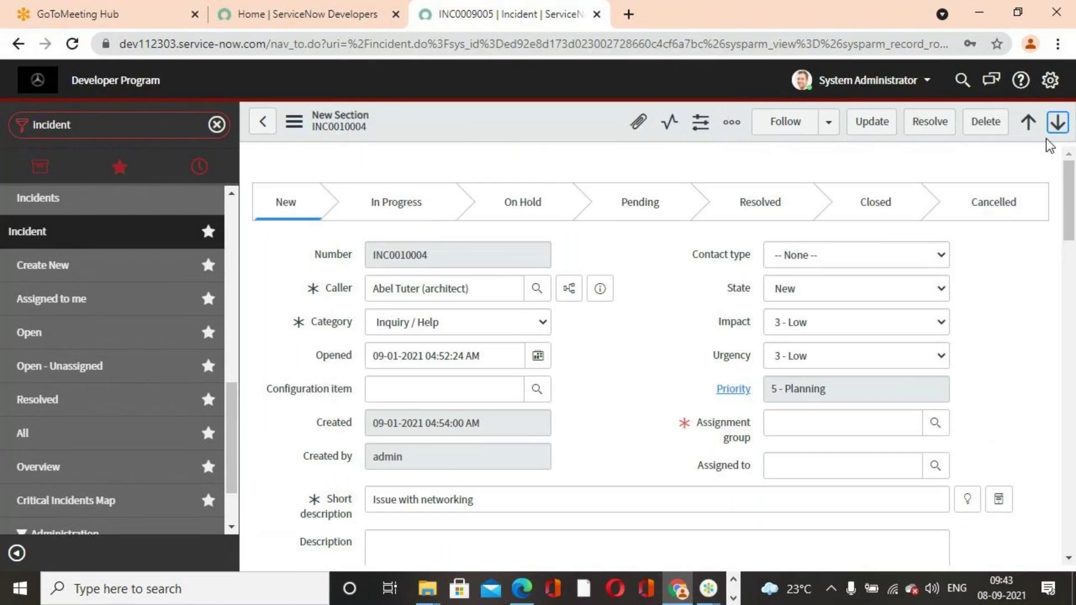
pyautogui.click(1057, 124)
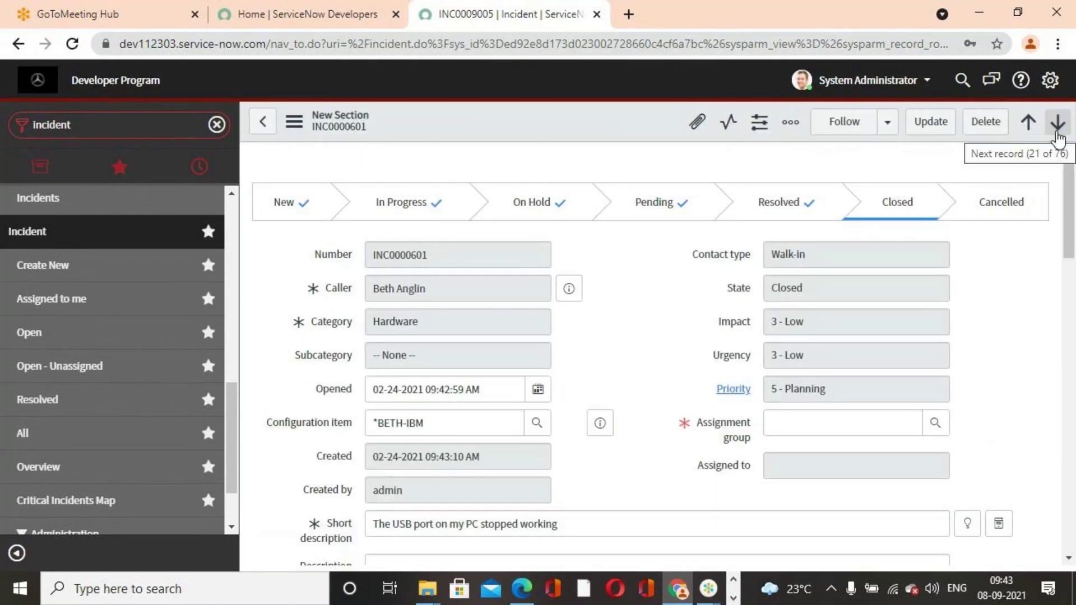
pyautogui.click(701, 137)
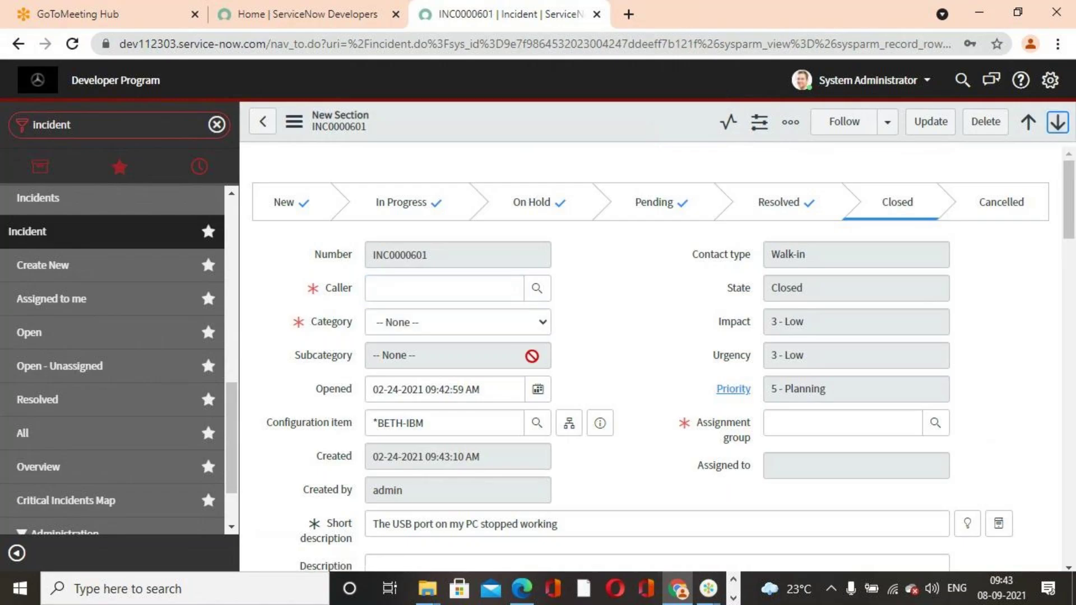
pyautogui.press('Return')
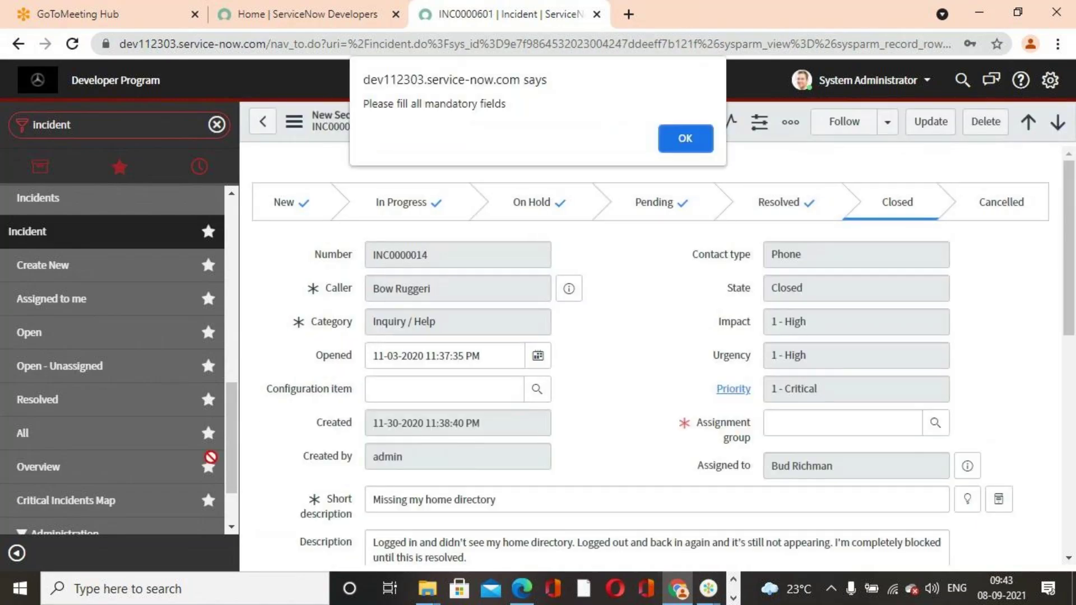
pyautogui.press('Return')
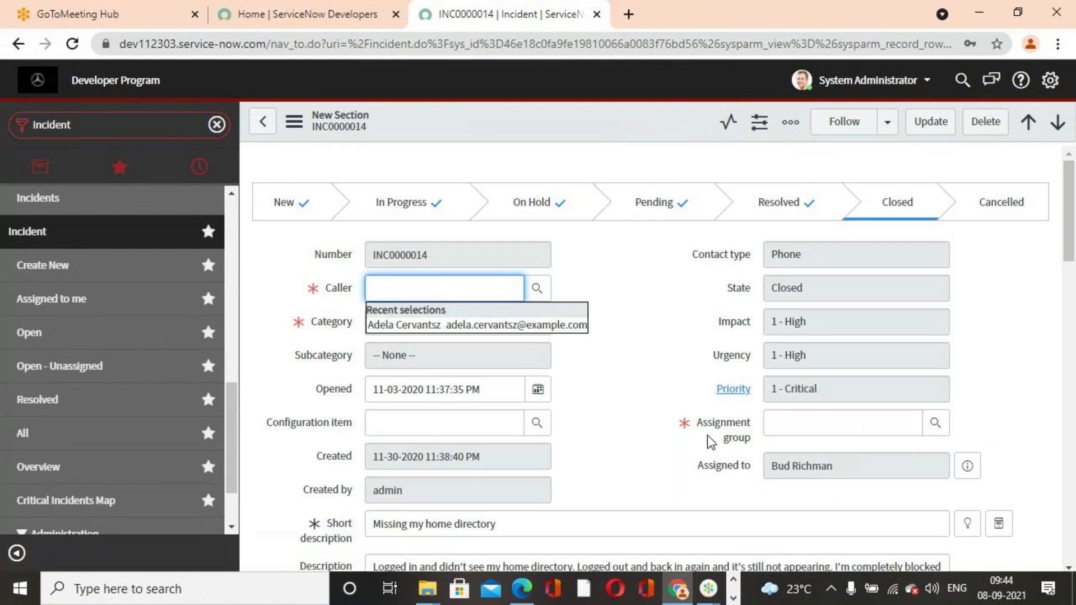
# Check the Assigned To Same Person related list on INC0000014 and return to the Incidents list
pyautogui.scroll(-15, 707, 435)
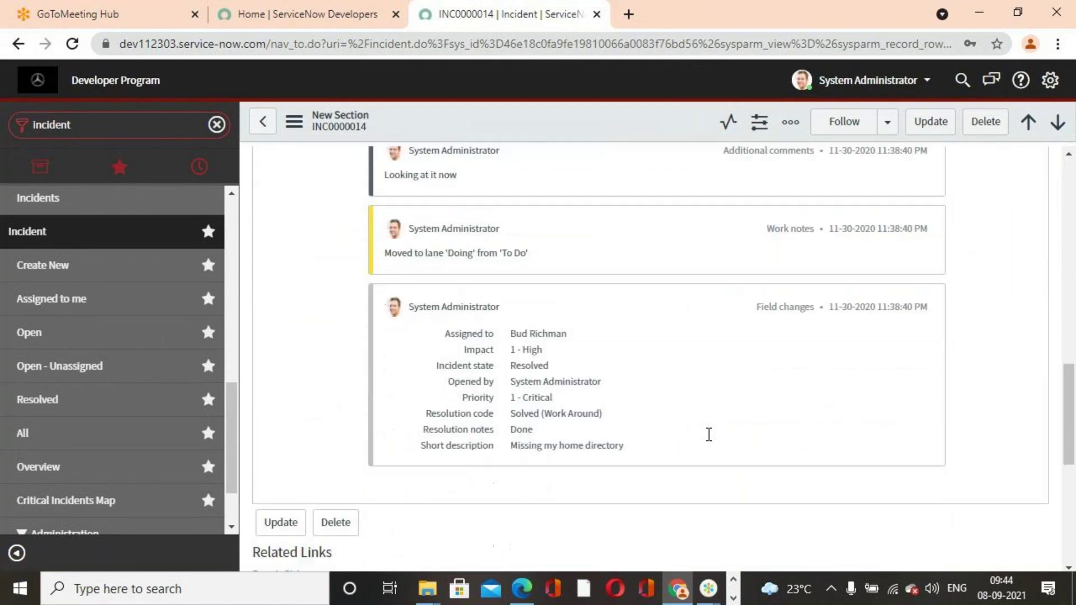
pyautogui.scroll(-6, 709, 434)
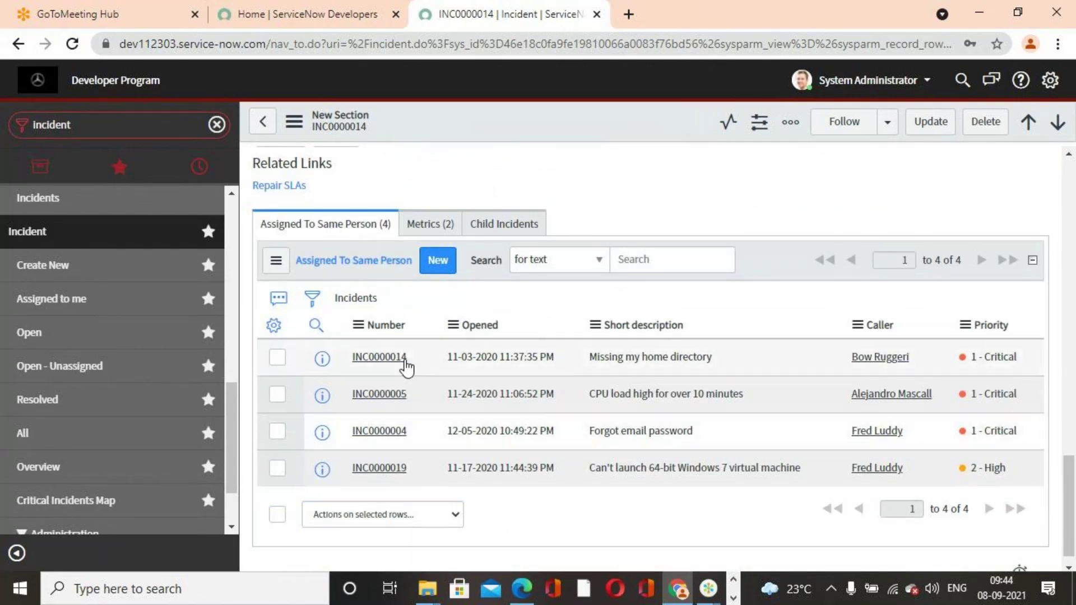
pyautogui.scroll(18, 516, 432)
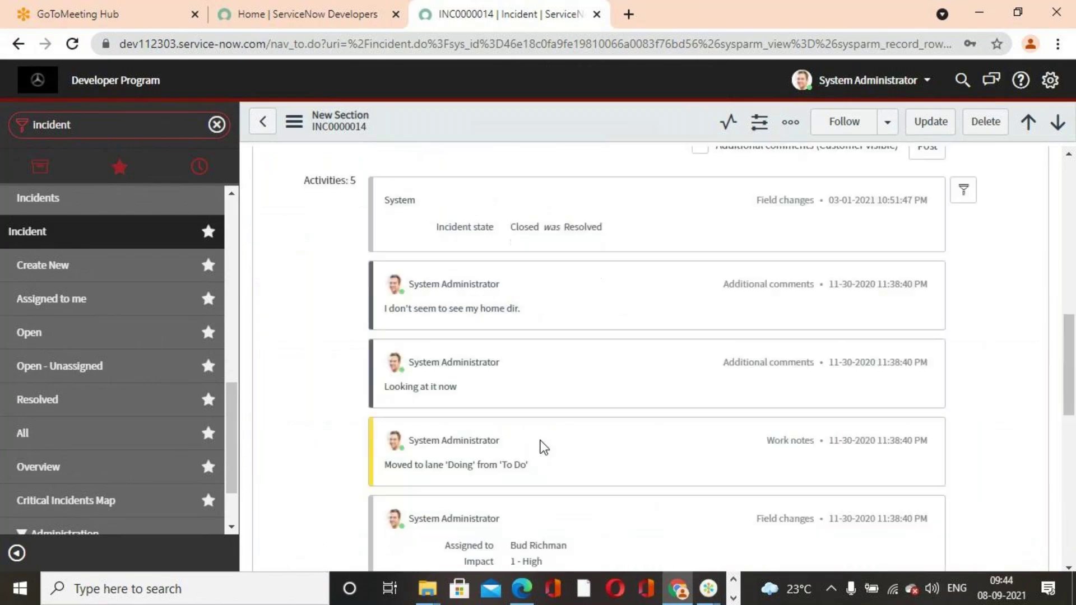
pyautogui.scroll(5, 544, 447)
pyautogui.click(261, 123)
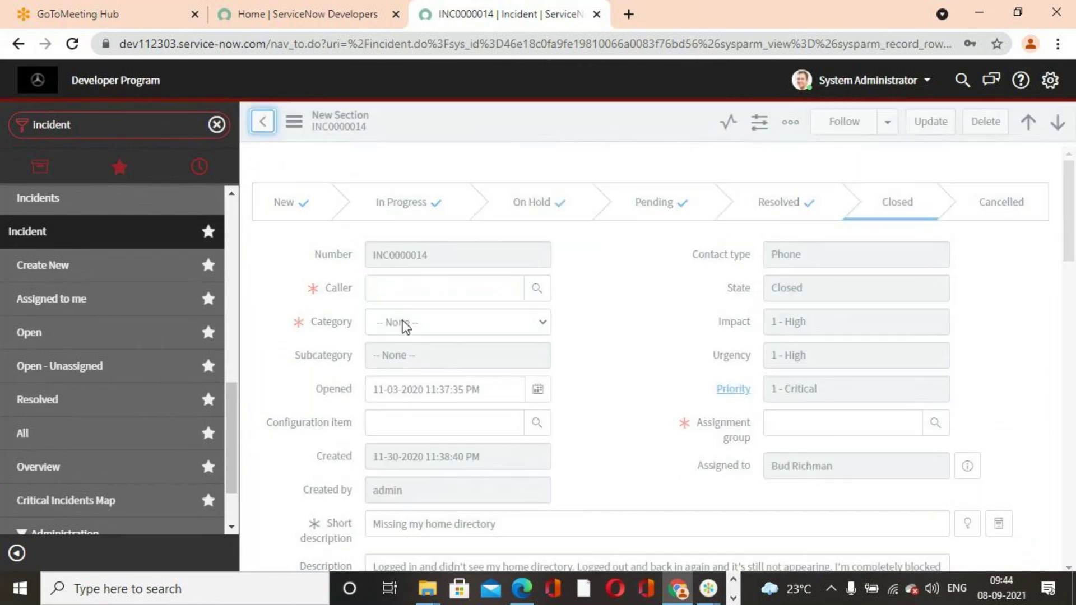
# Switch to the Service Now LIVE First Edition PDF in Edge and browse past the relationships procedures to Chapter 13, SLA Definitions
pyautogui.hotkey('alt', 'Tab')
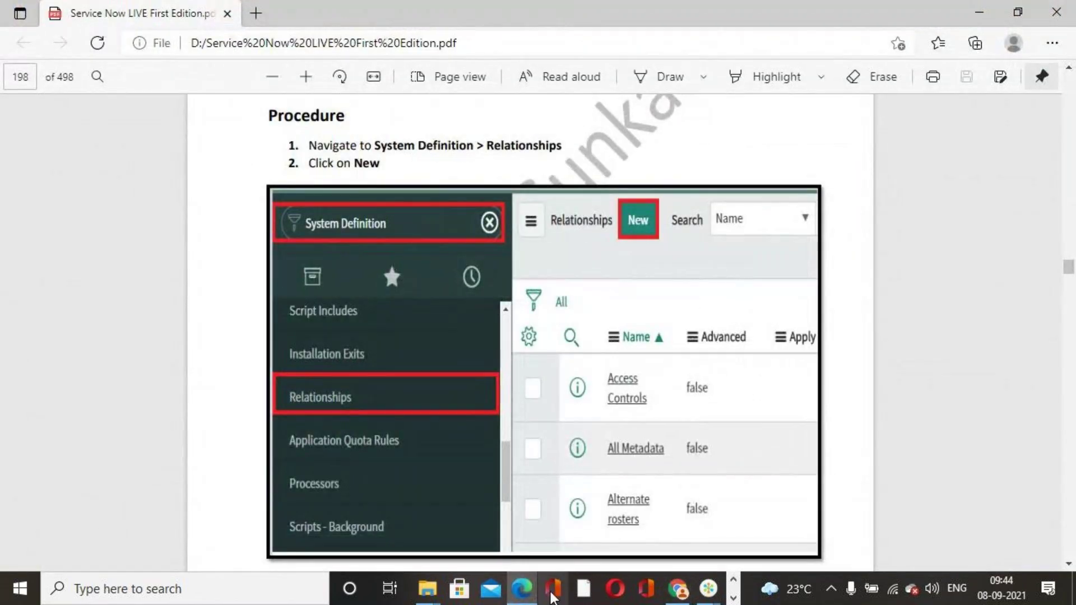
pyautogui.click(522, 590)
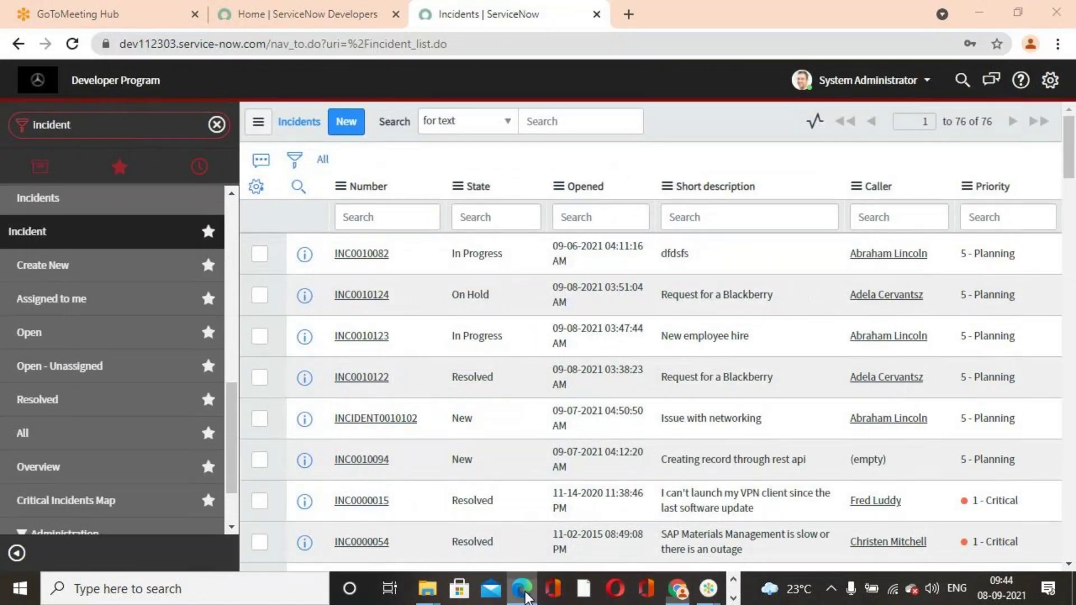
pyautogui.click(522, 589)
pyautogui.scroll(-15, 620, 416)
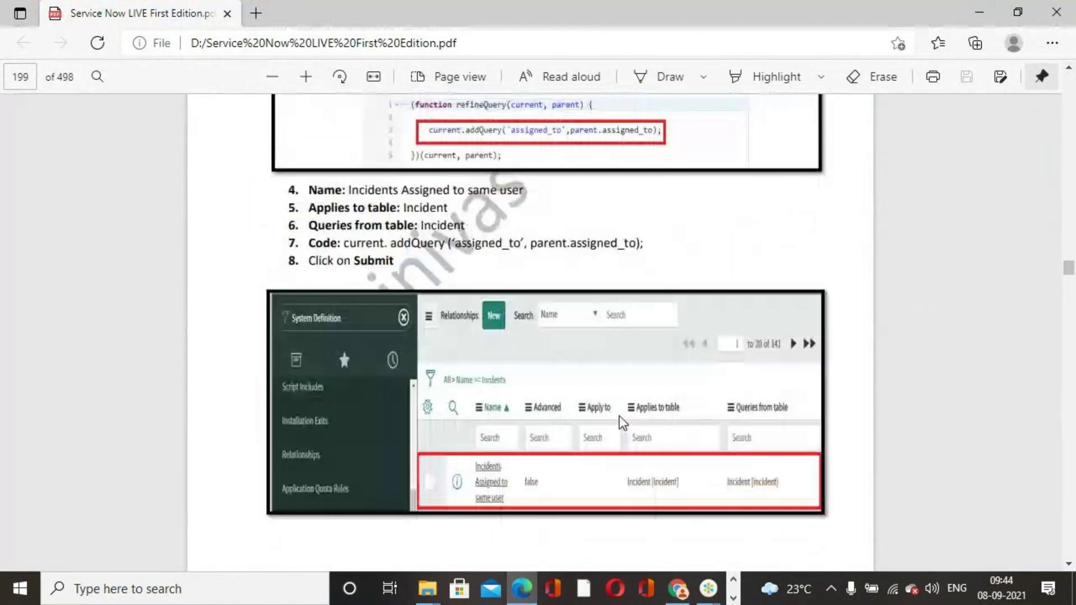
pyautogui.scroll(-20, 618, 416)
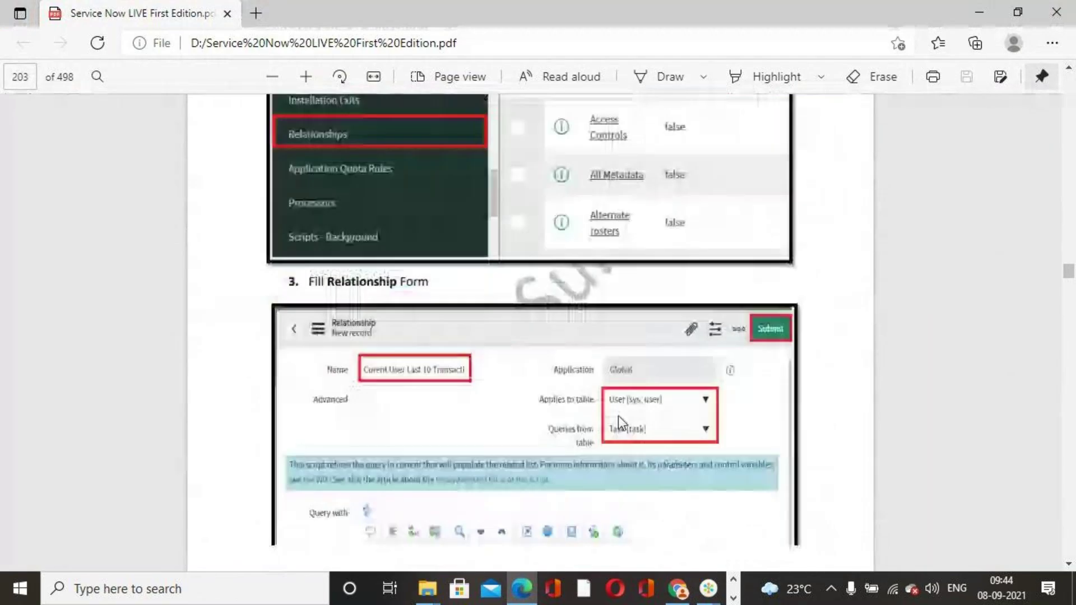
pyautogui.scroll(-5, 616, 416)
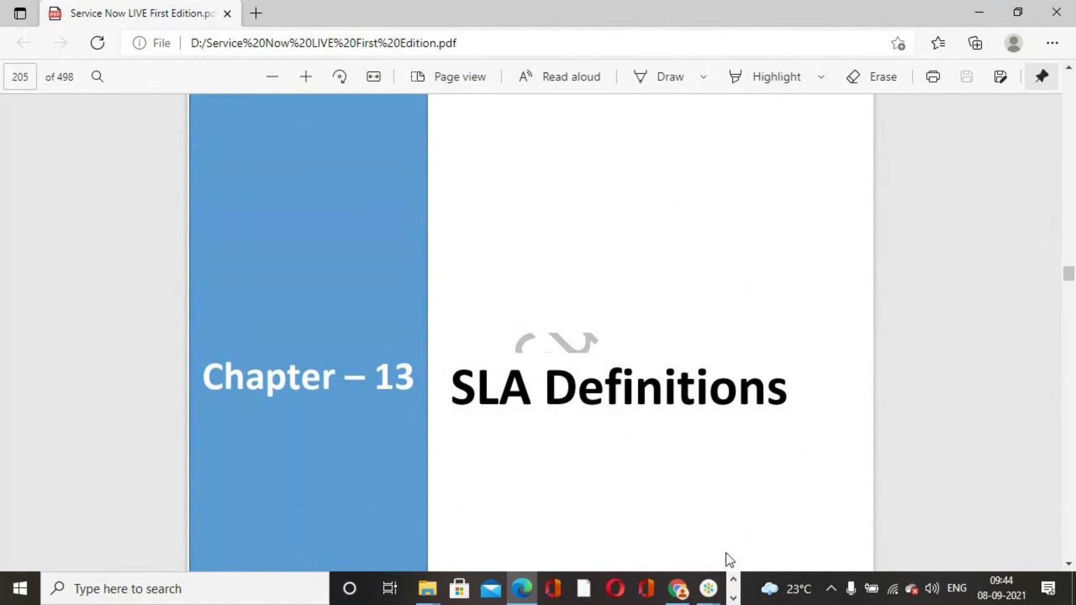
# Switch to Atom to view the incident query script, minimize it, and return to the SLA Definitions chapter in the PDF
pyautogui.click(680, 587)
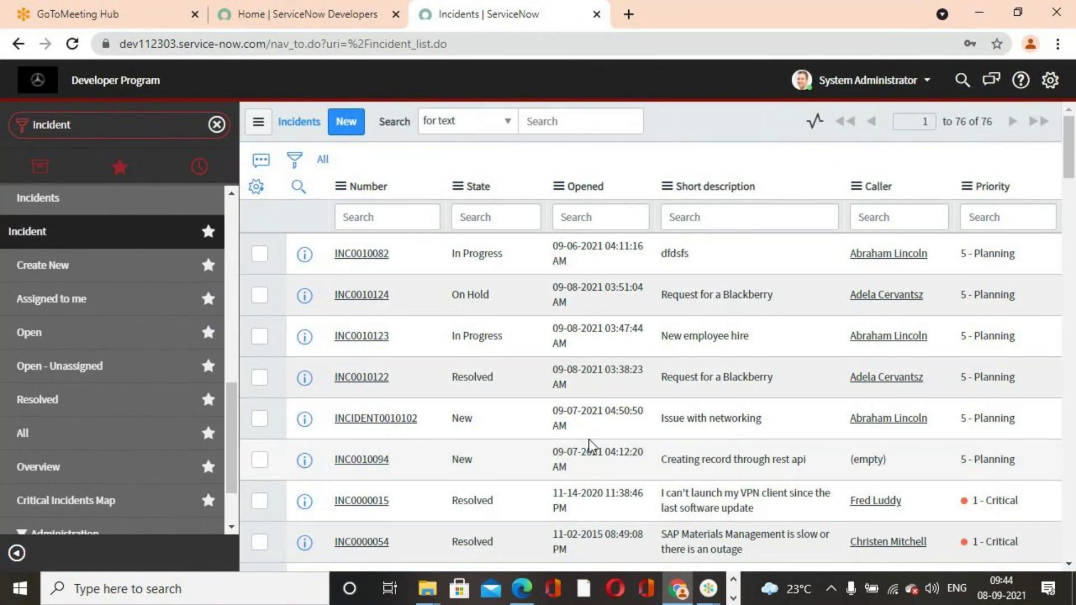
pyautogui.click(733, 598)
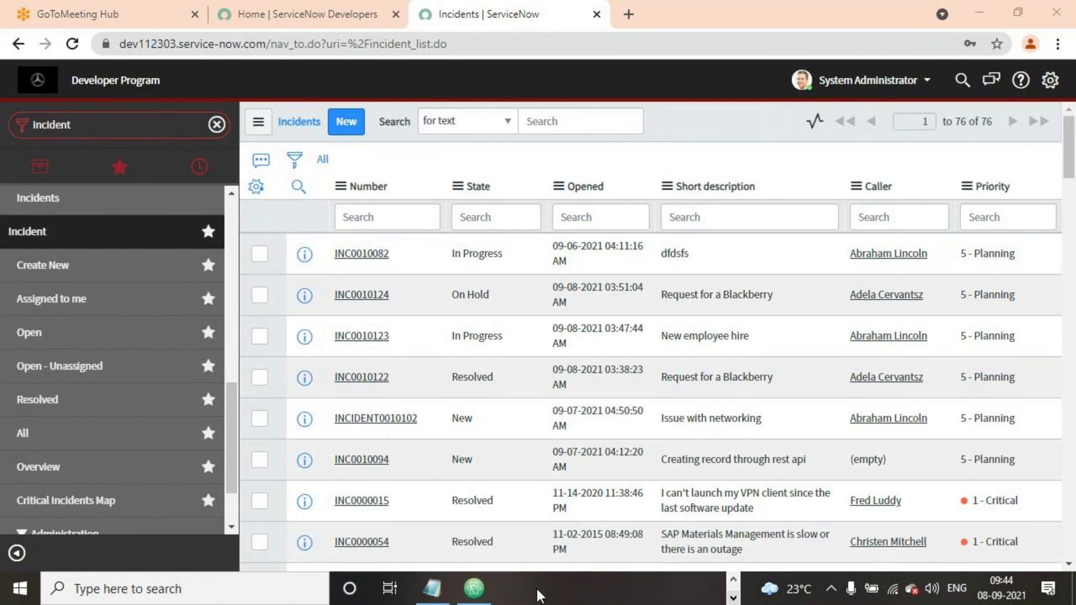
pyautogui.click(474, 588)
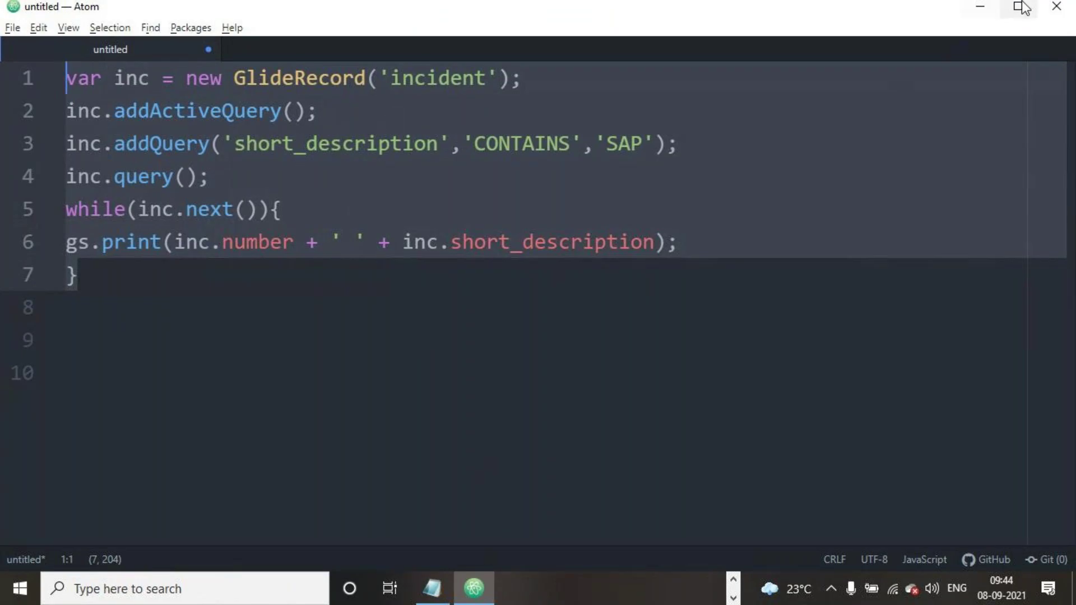
pyautogui.click(980, 8)
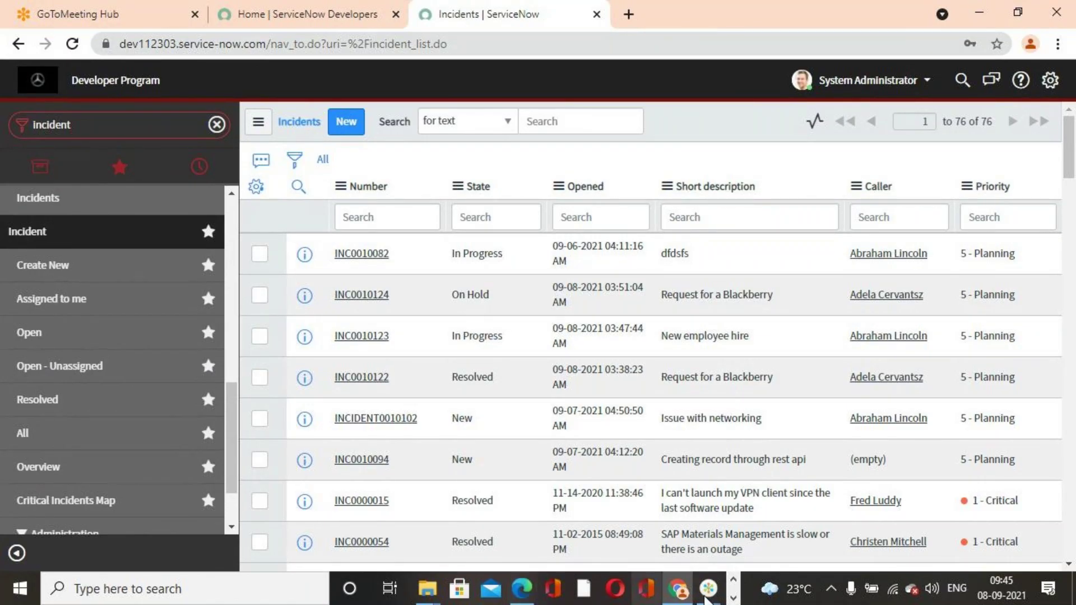
pyautogui.click(732, 599)
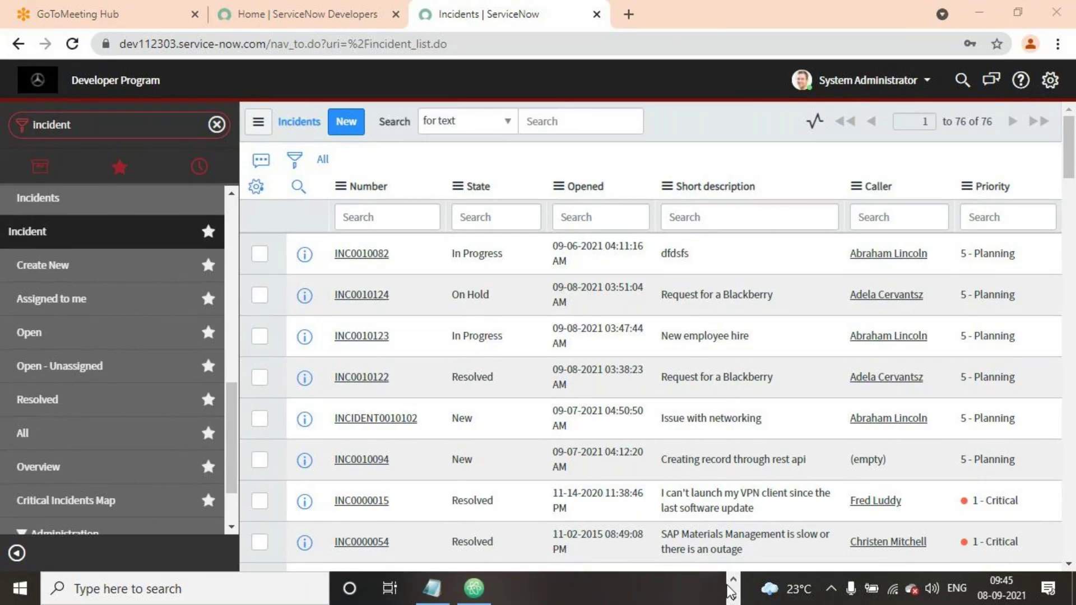
pyautogui.click(521, 588)
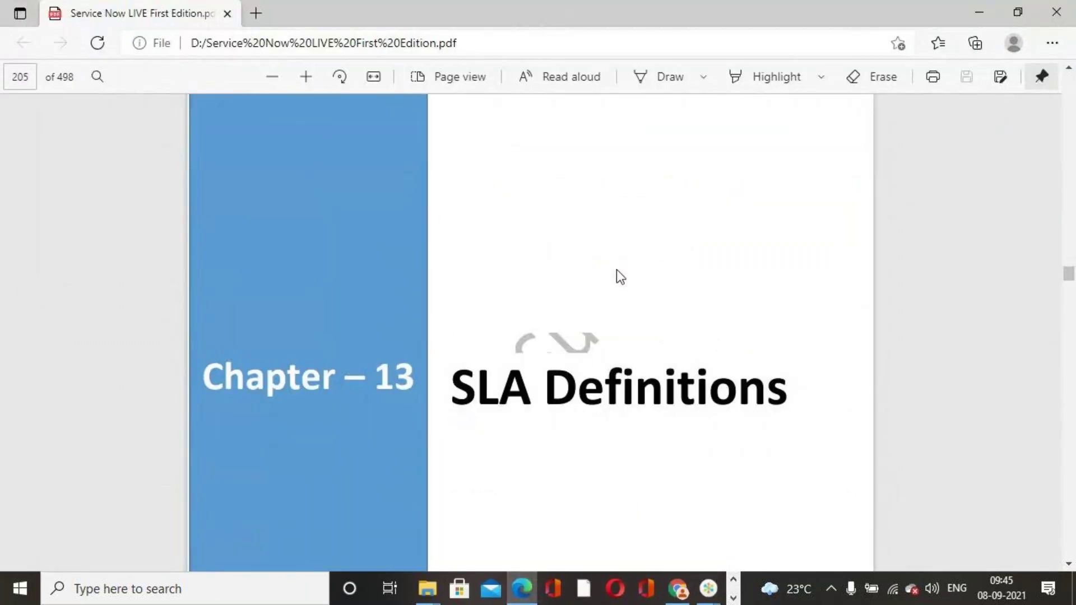